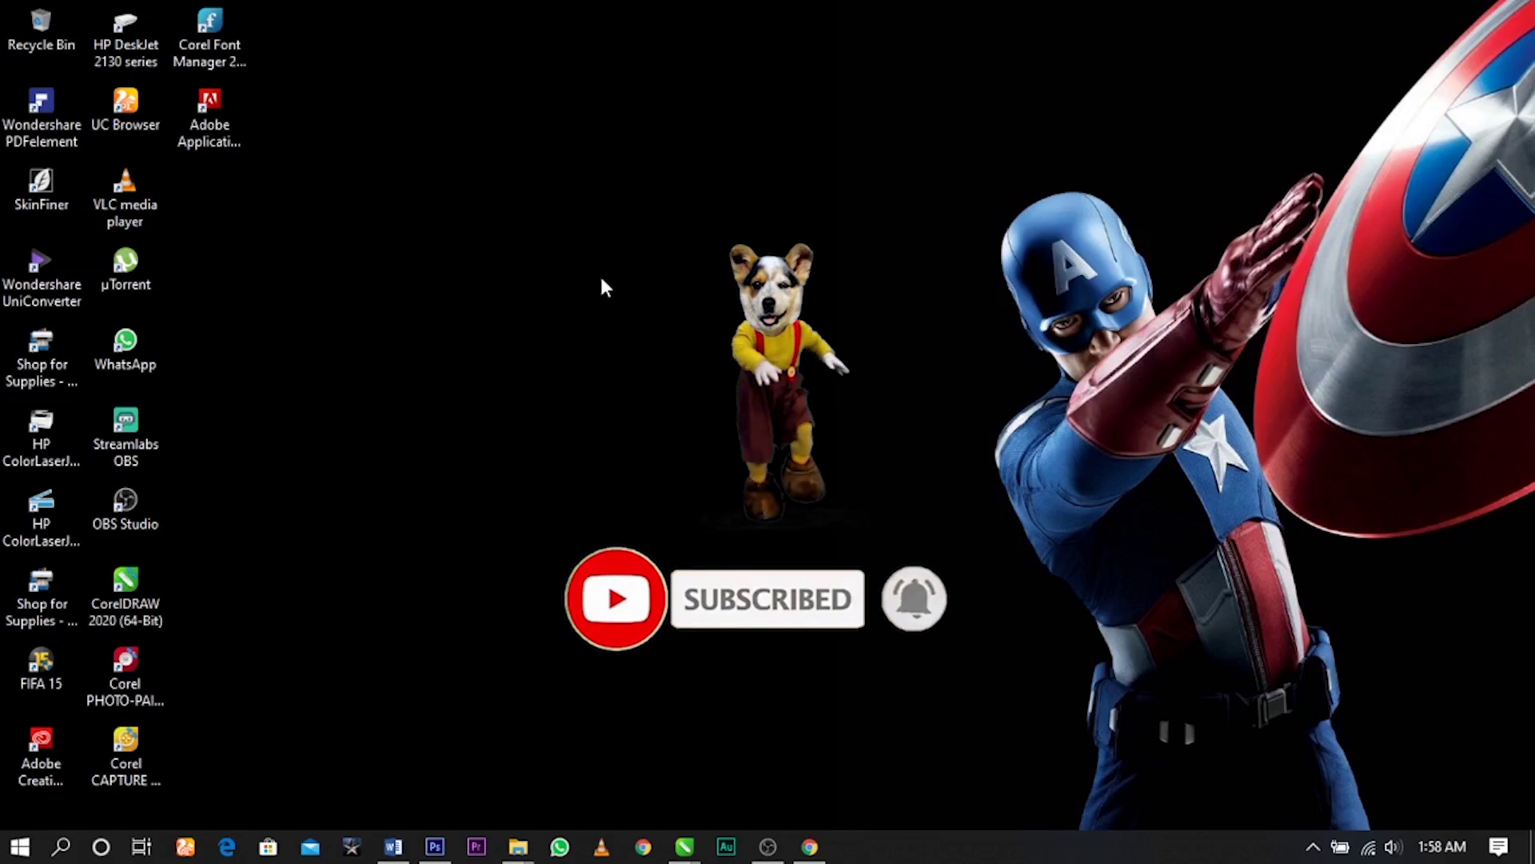
View the food images in folder 4 of PARTY FLYER, and switch to Word
mouse_move(518, 846)
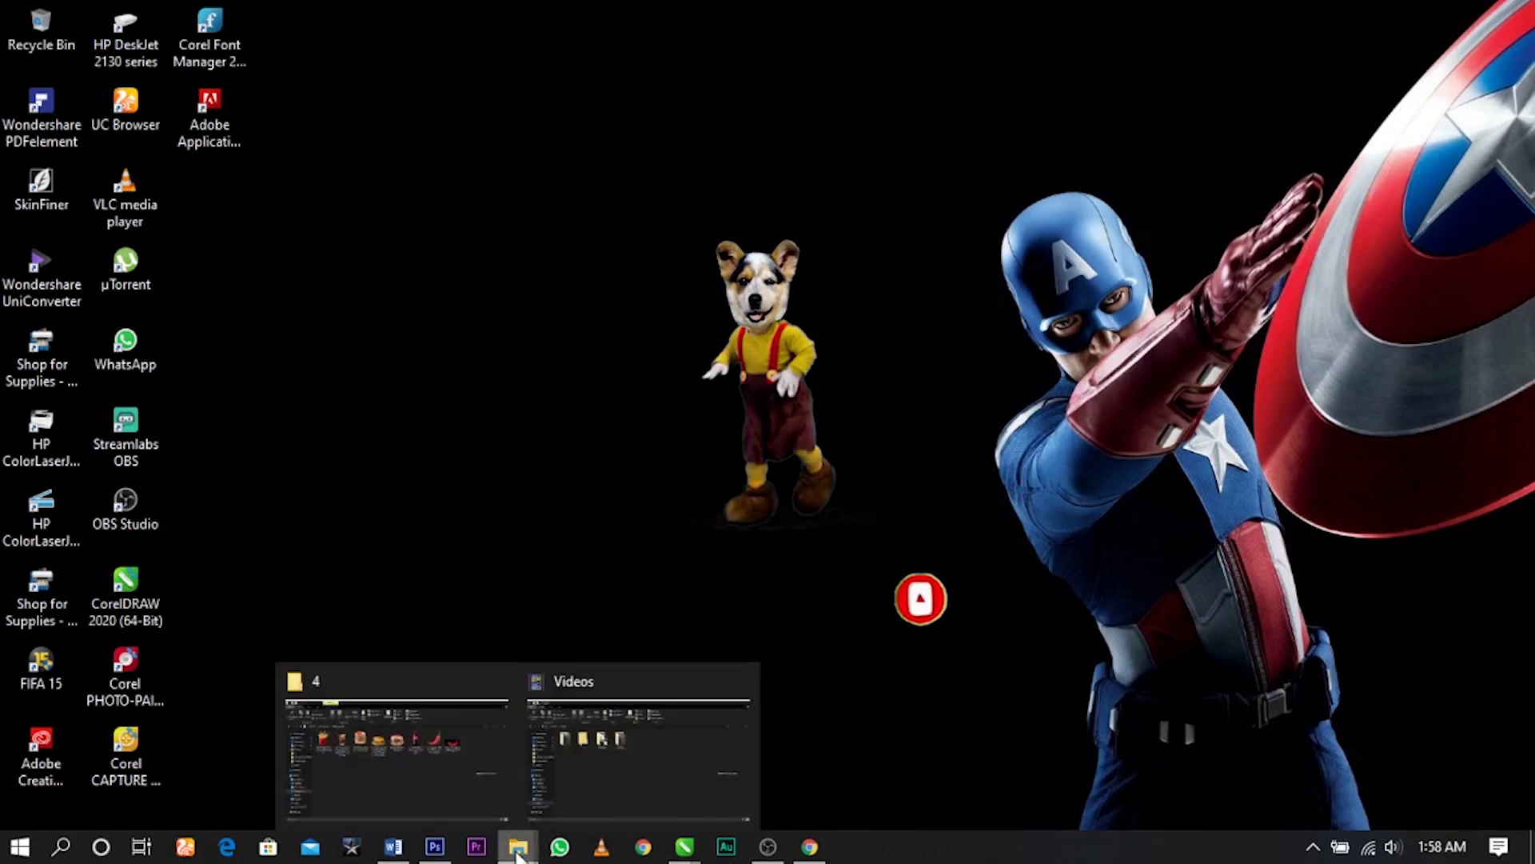
left_click(456, 785)
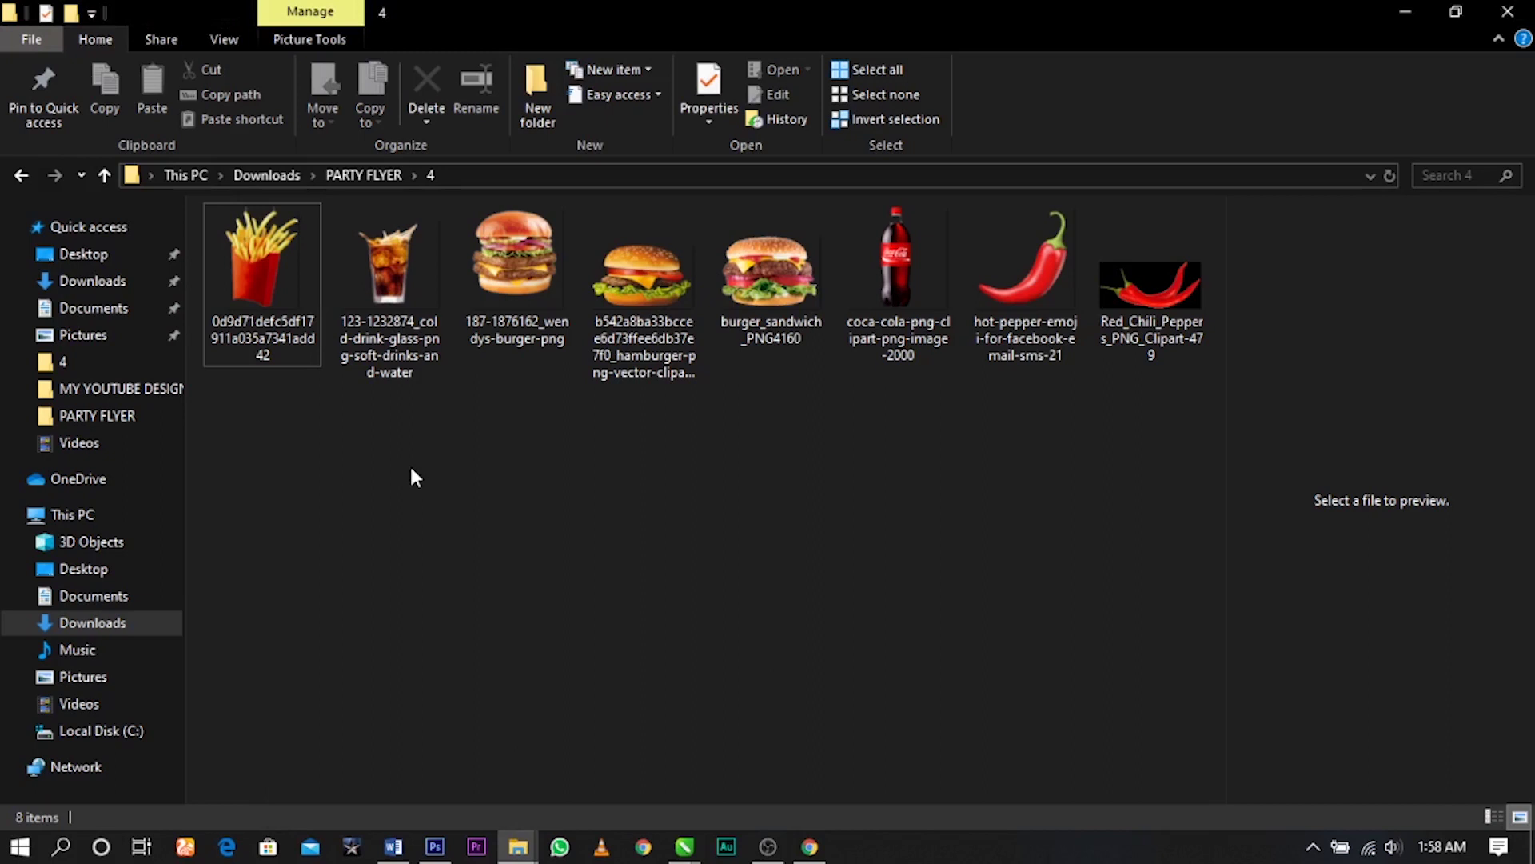
left_click(392, 844)
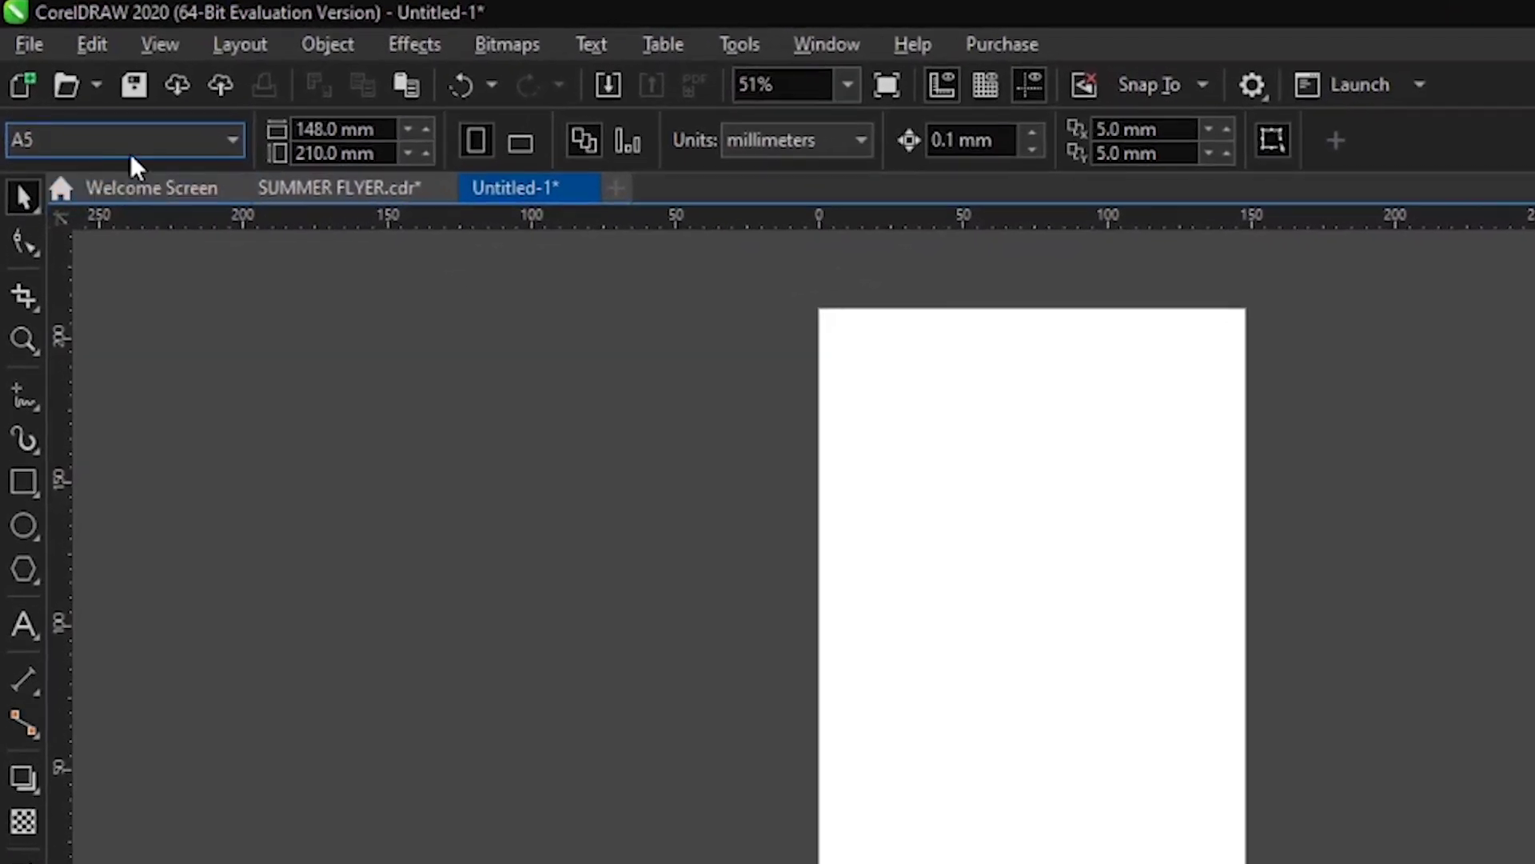
Set the page size of the new CorelDRAW document to A5
left_click(157, 174)
left_click(152, 206)
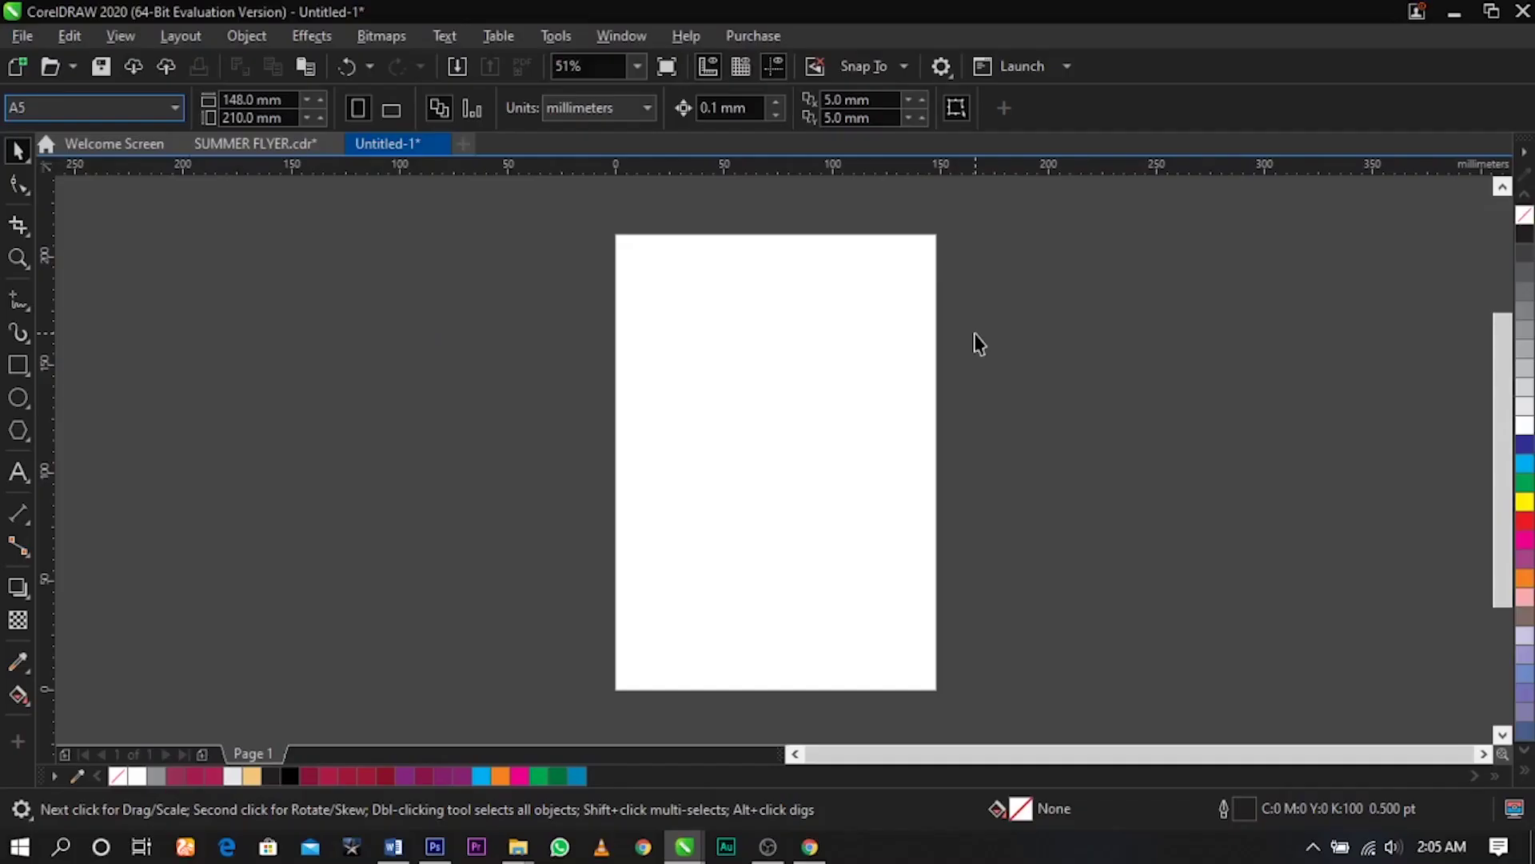
Import the French fries, cold drink glass, b542 hamburger and Red_Chili_Peppers images from folder 4 of PARTY FLYER
right_click(977, 342)
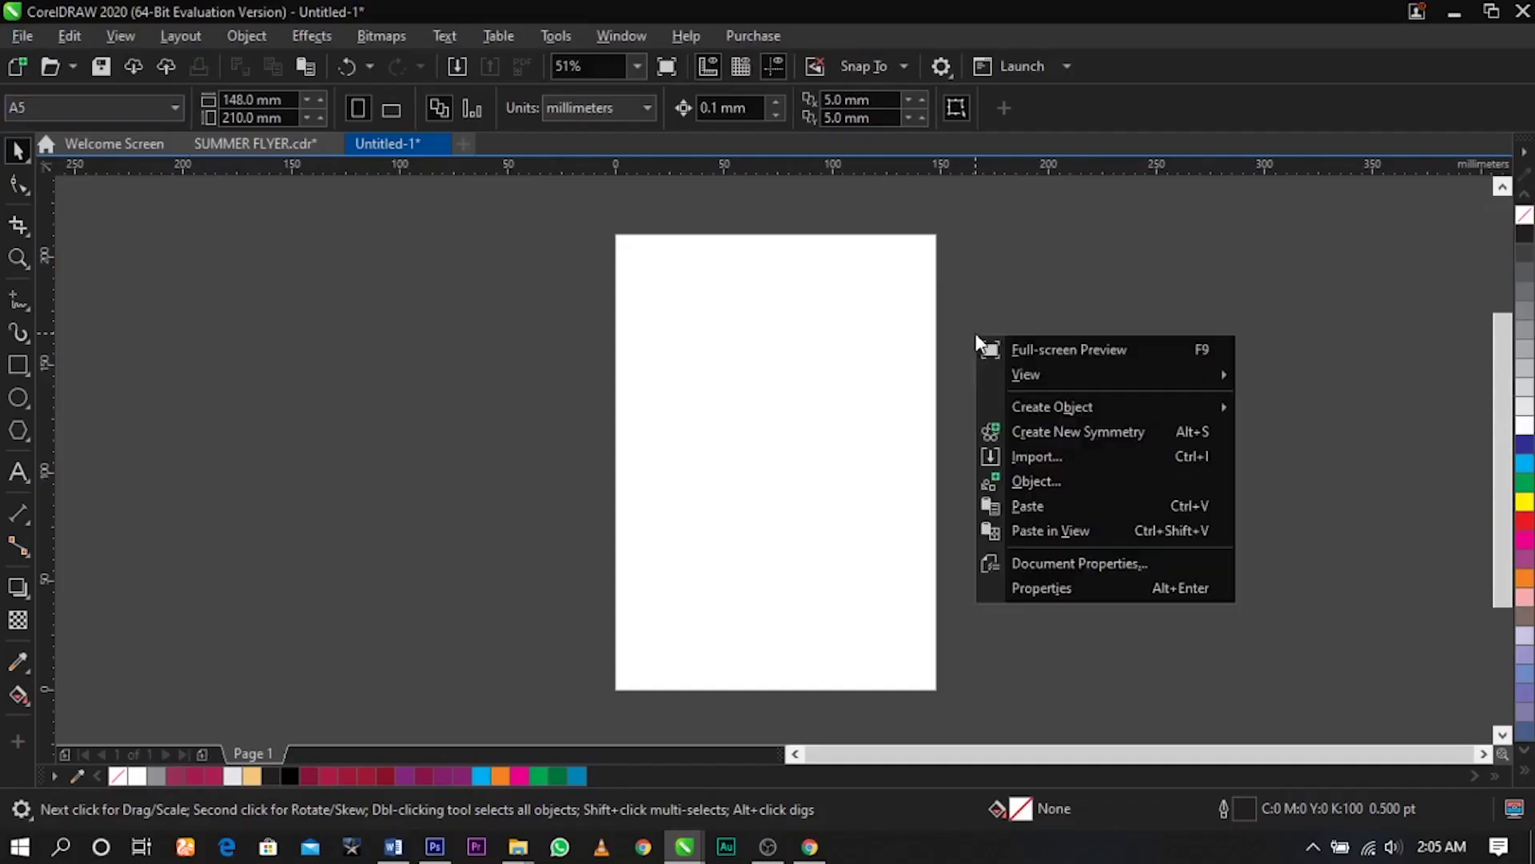
left_click(1049, 457)
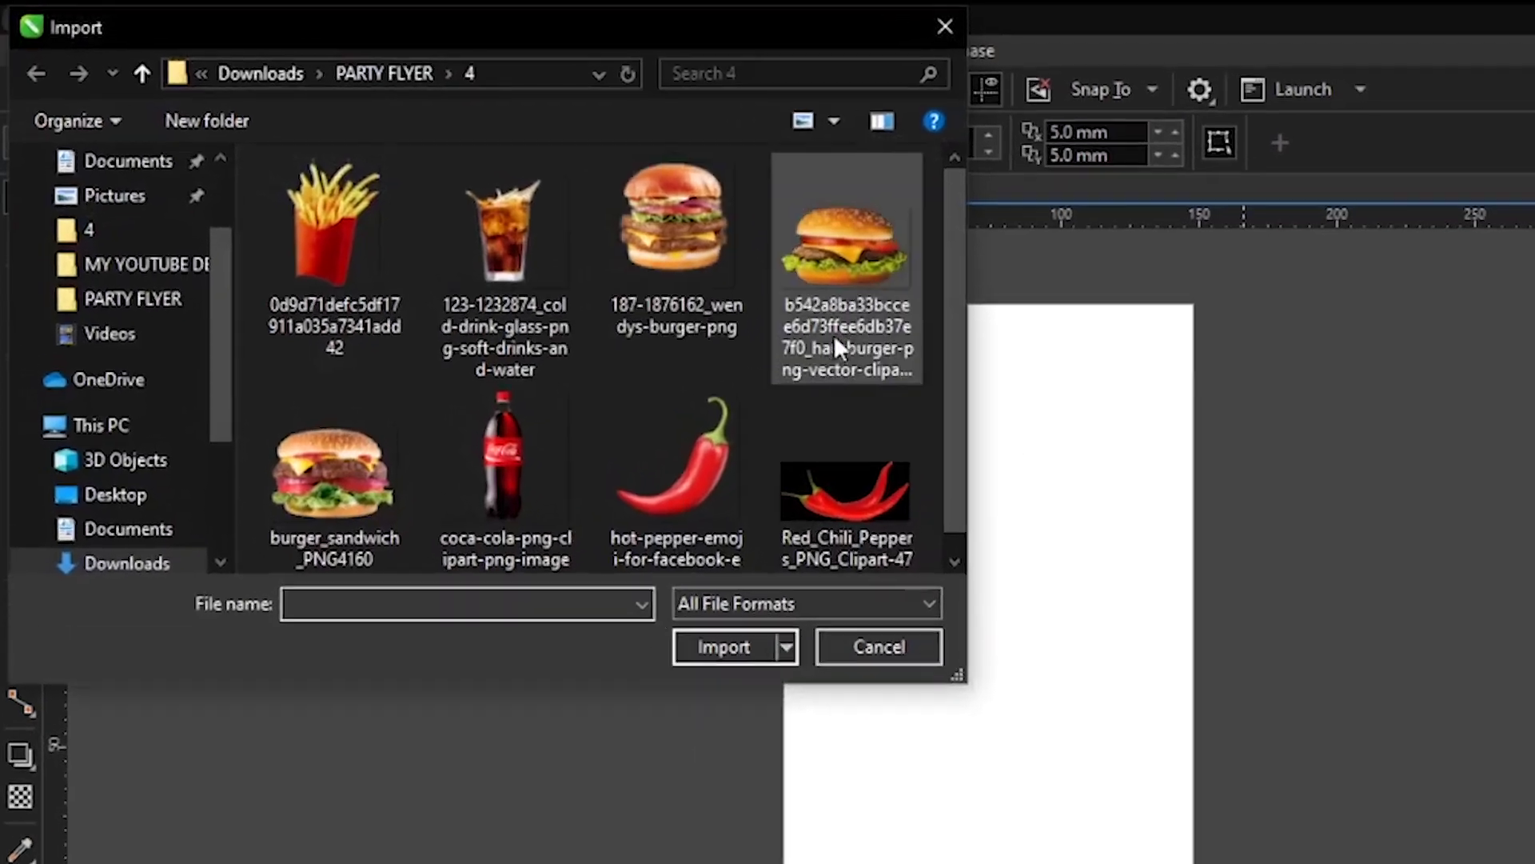
left_click(680, 232)
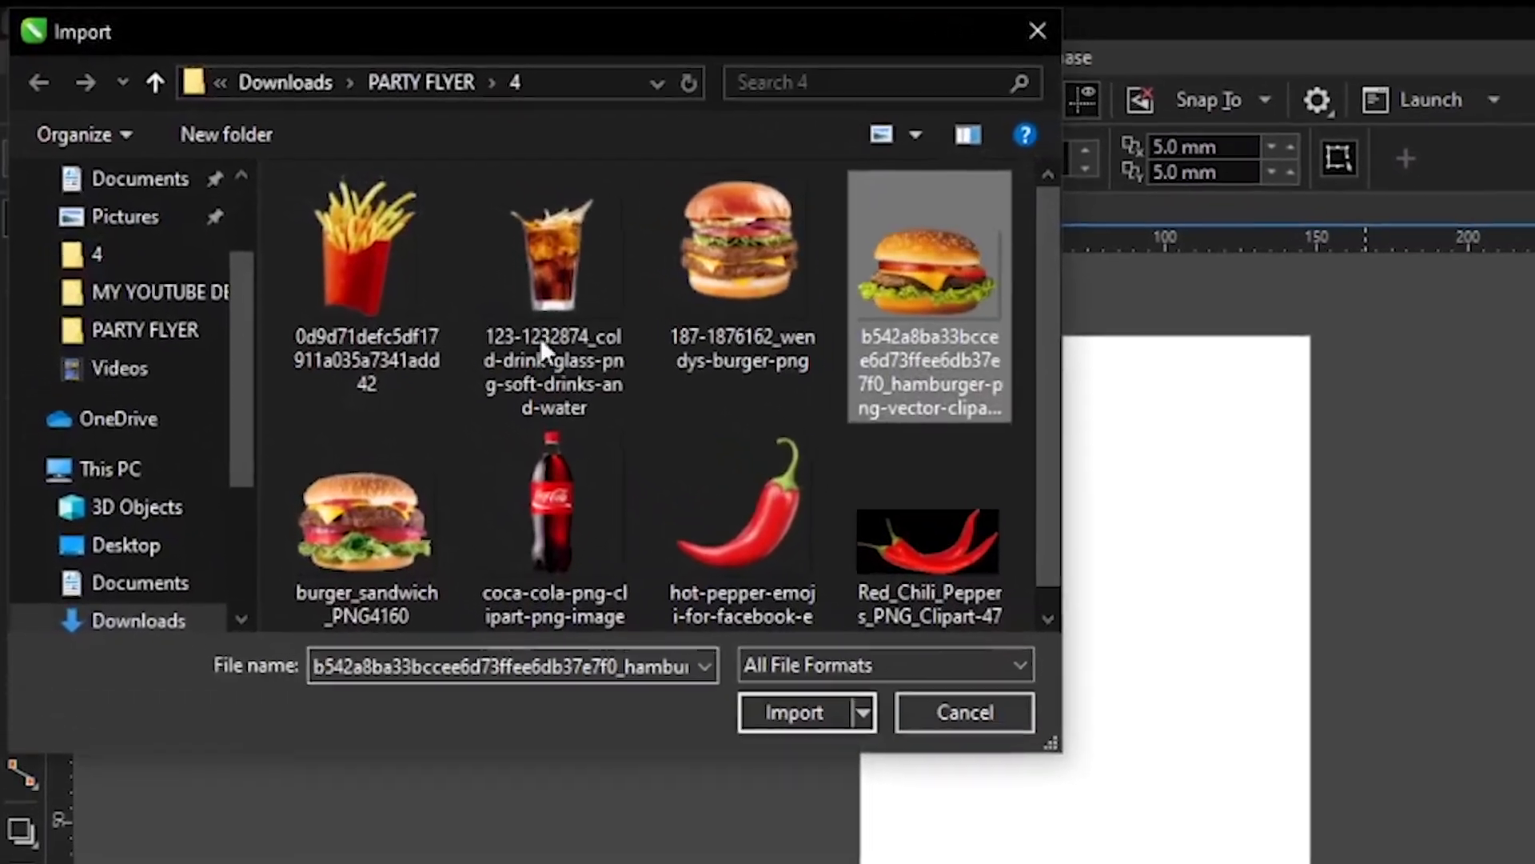
left_click(255, 238, "ctrl")
left_click(559, 408, "ctrl")
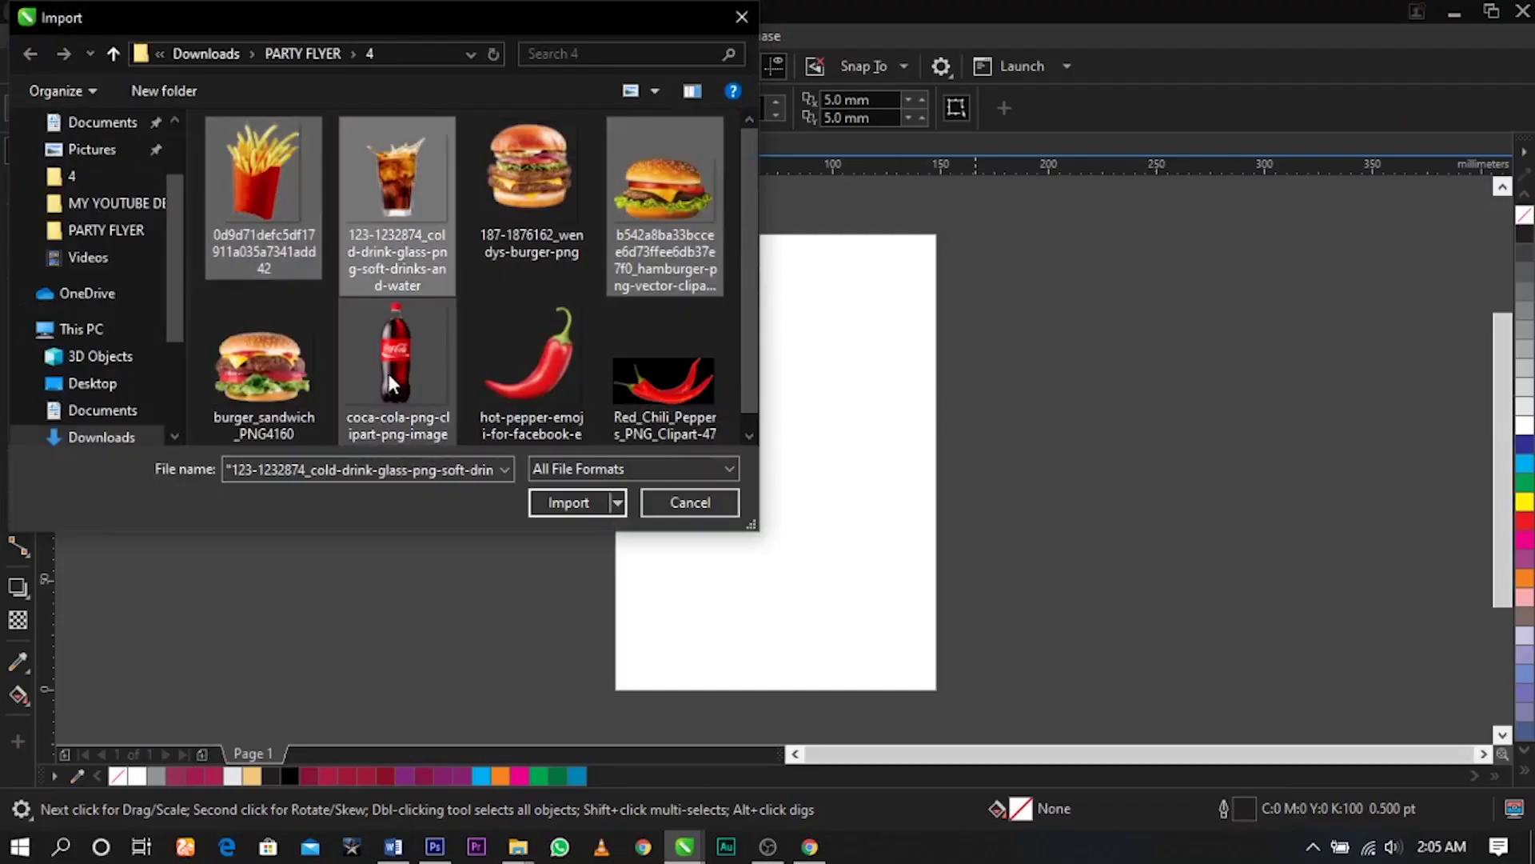
scroll(470, 290, "down", 1)
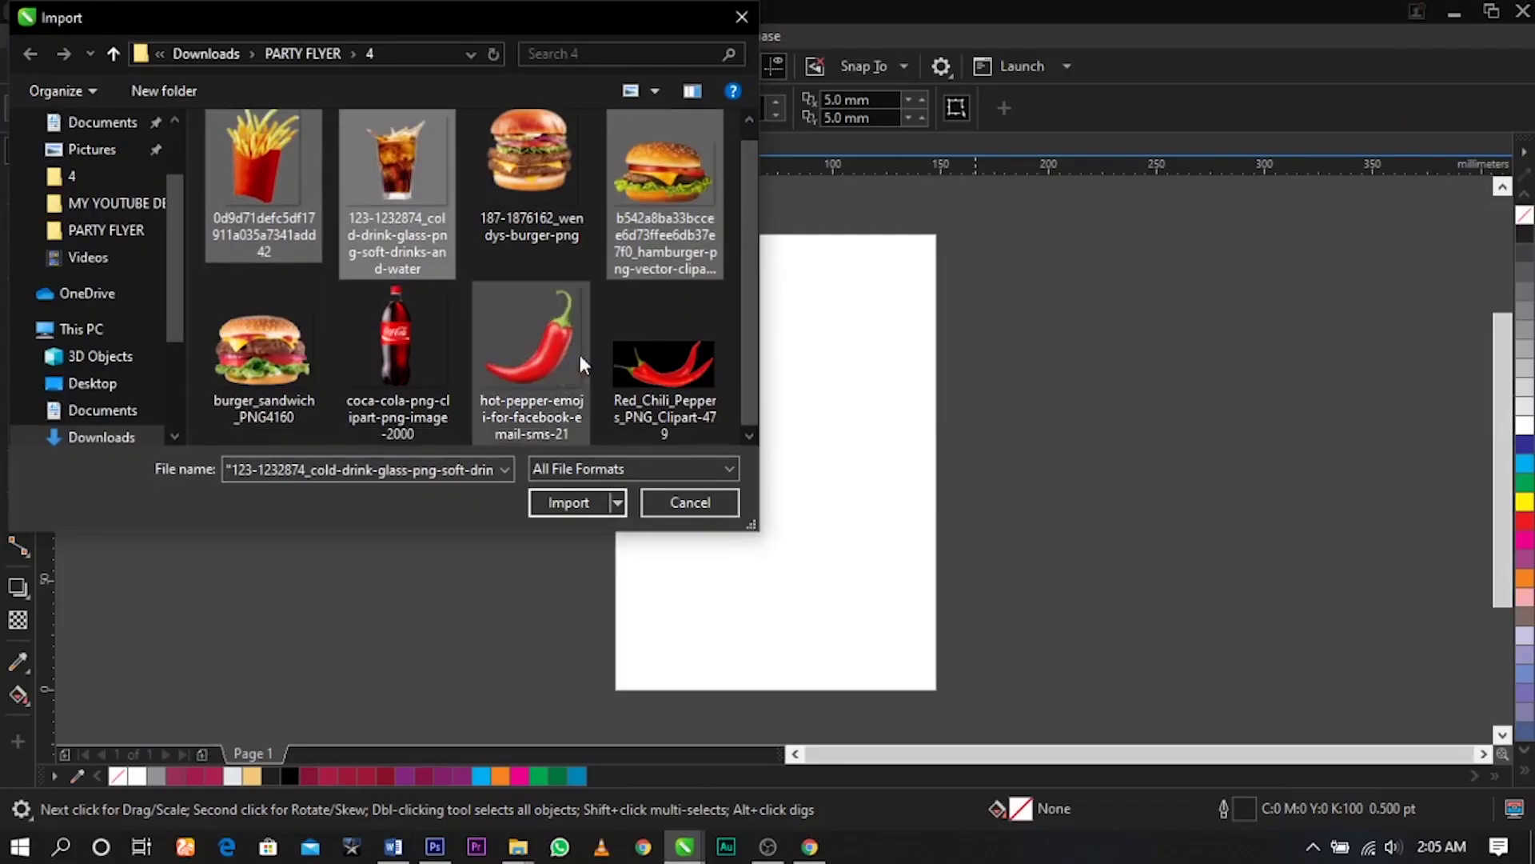
left_click(666, 371, "ctrl")
left_click(575, 514)
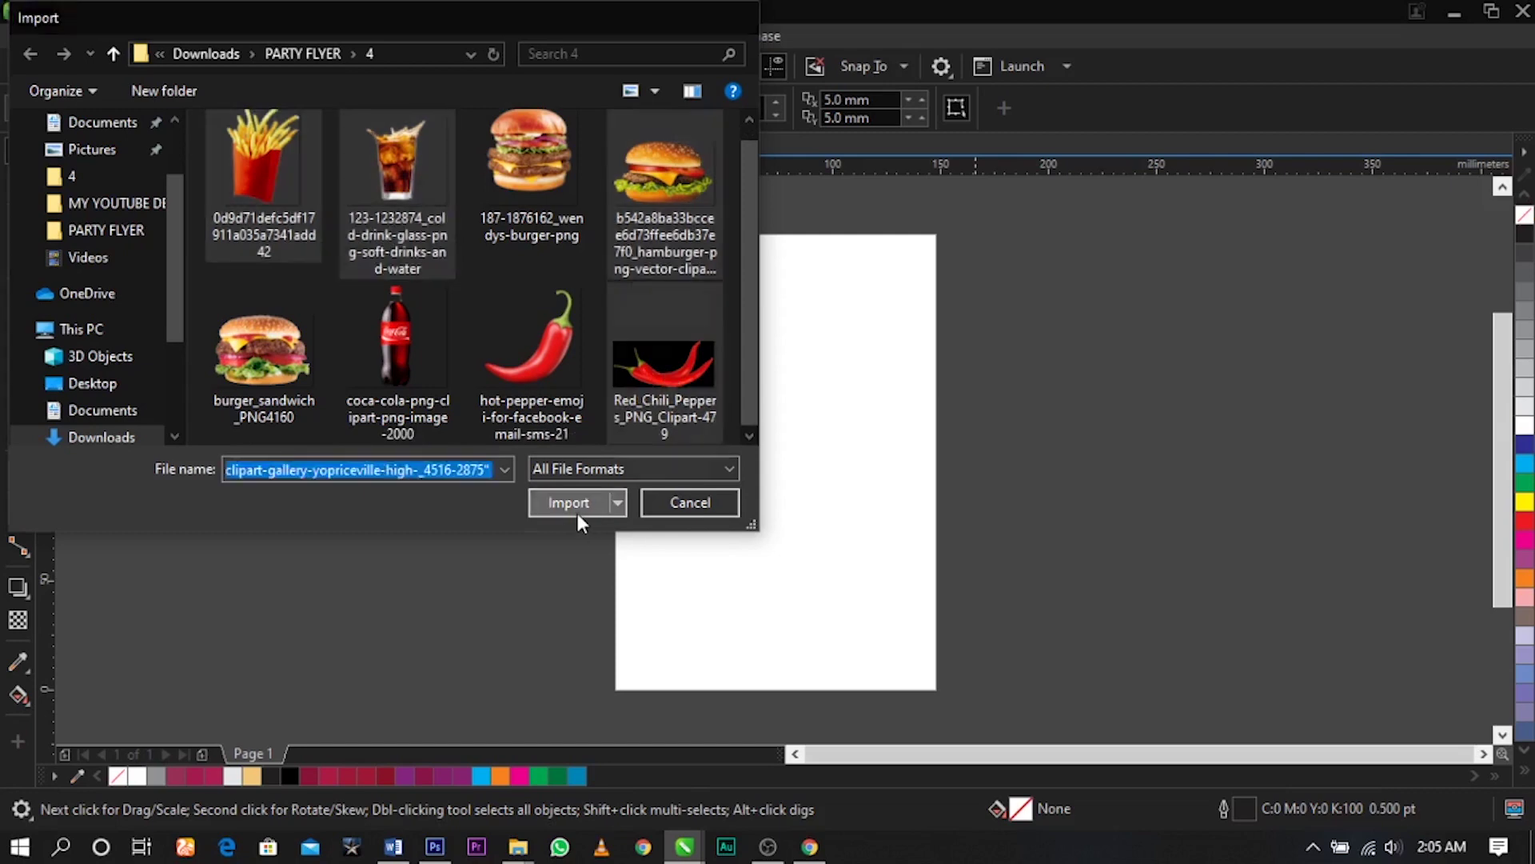
Place the imported fries, cold drink, hamburger and chili pepper images on the empty area beside the page
left_click(980, 282)
left_click(1176, 316)
left_click(1282, 339)
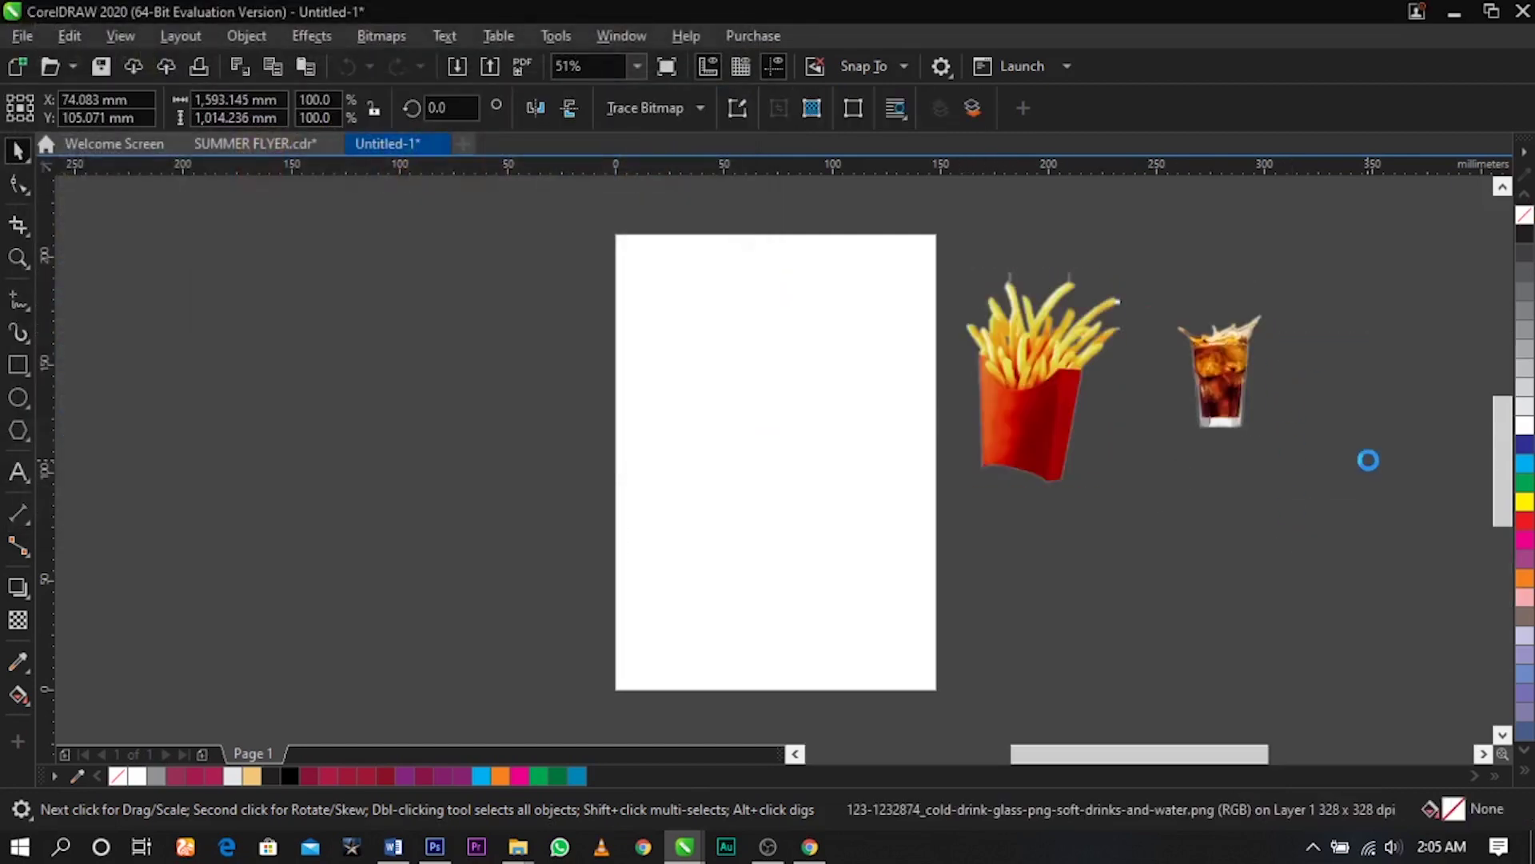
left_click(1103, 470)
left_click(1289, 528)
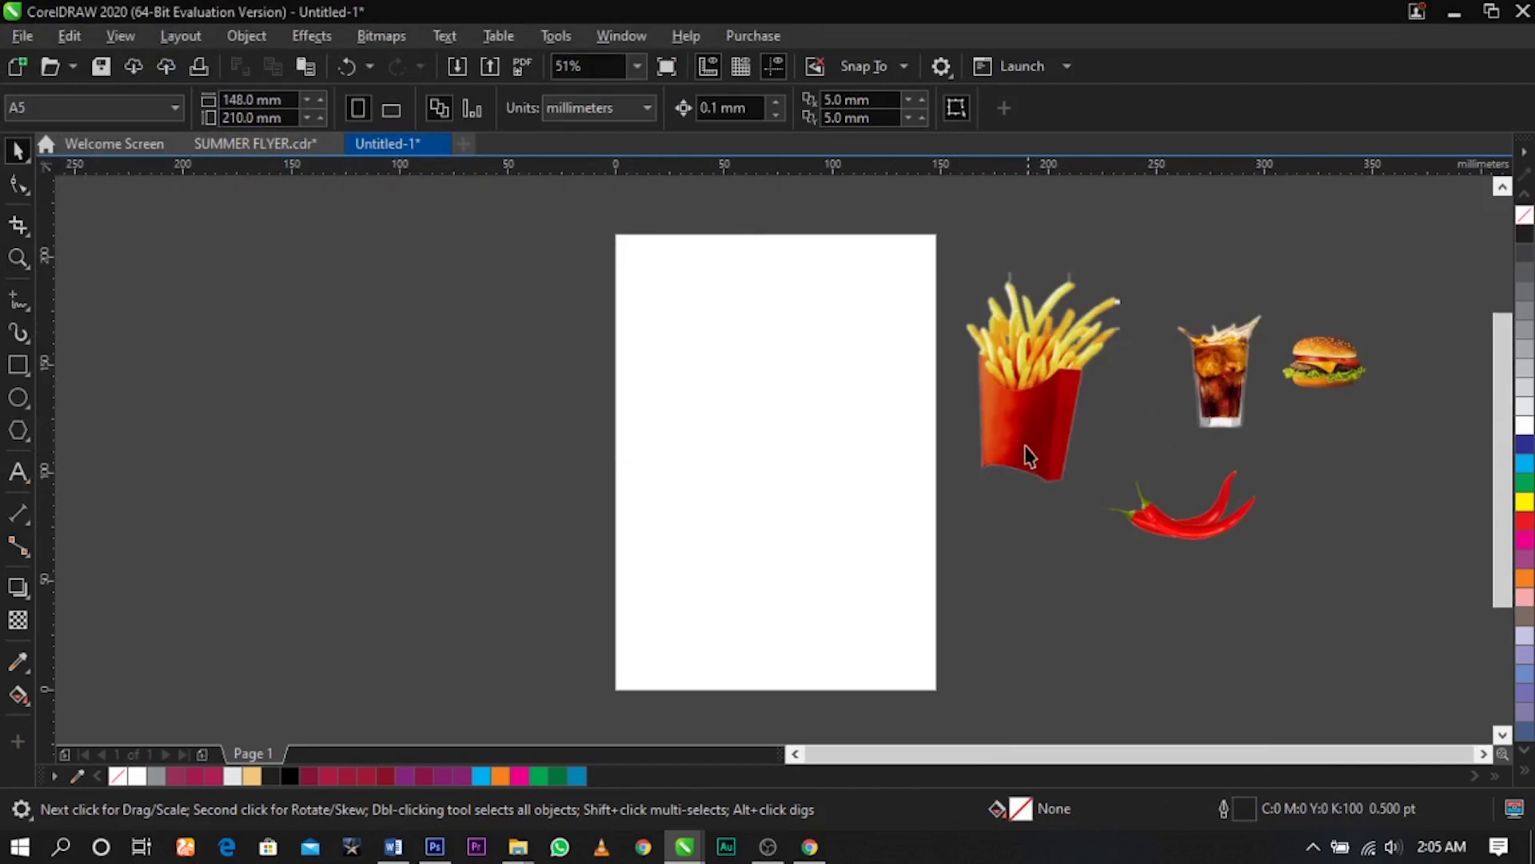
Create a page-sized rectangle of 148 × 210 mm as the background and remove its outline
double_click(19, 366)
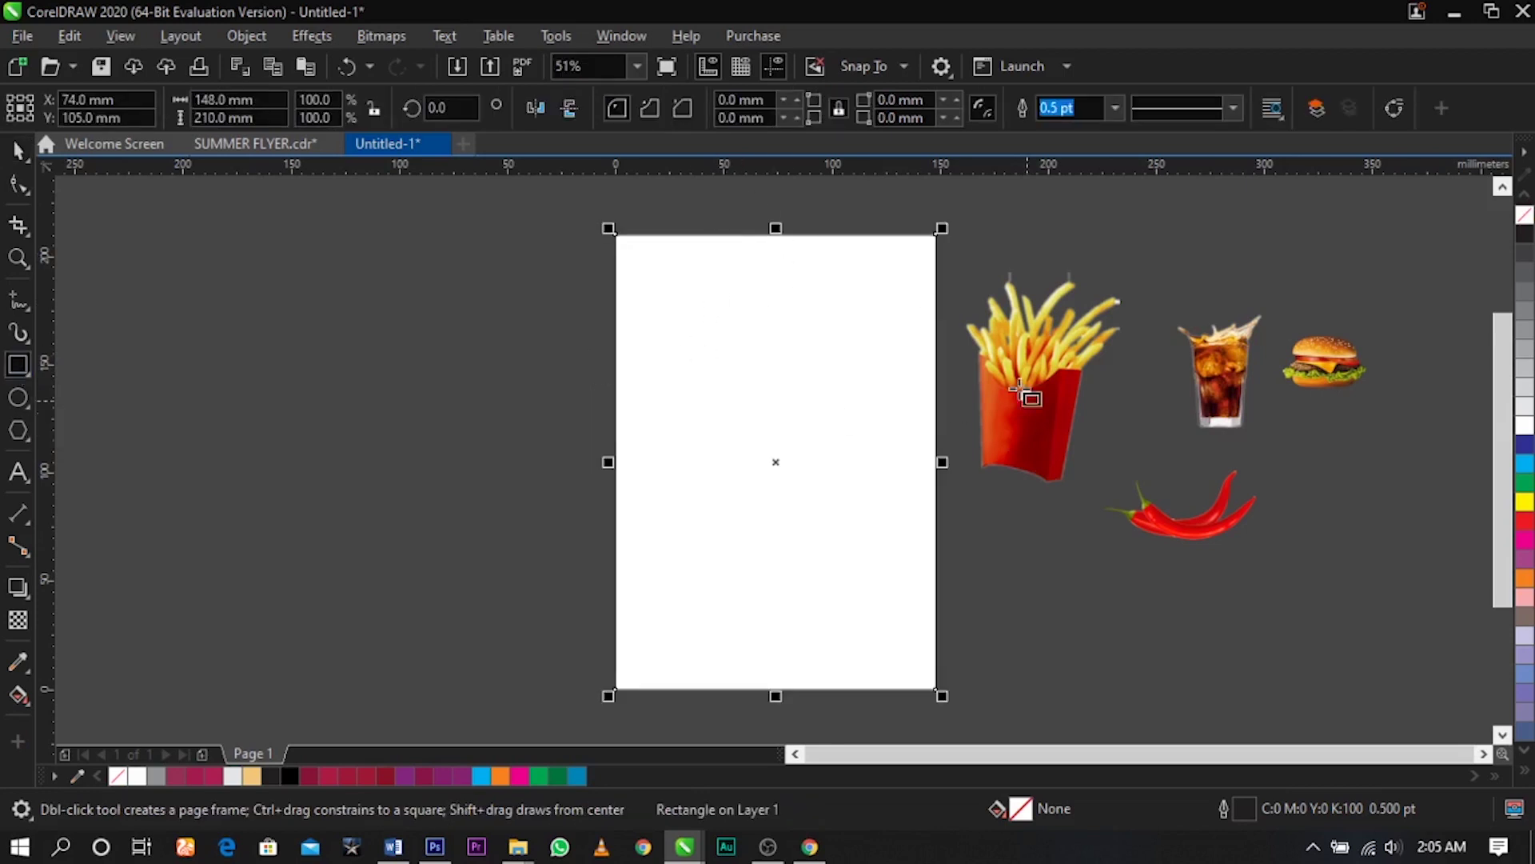
left_click(19, 151)
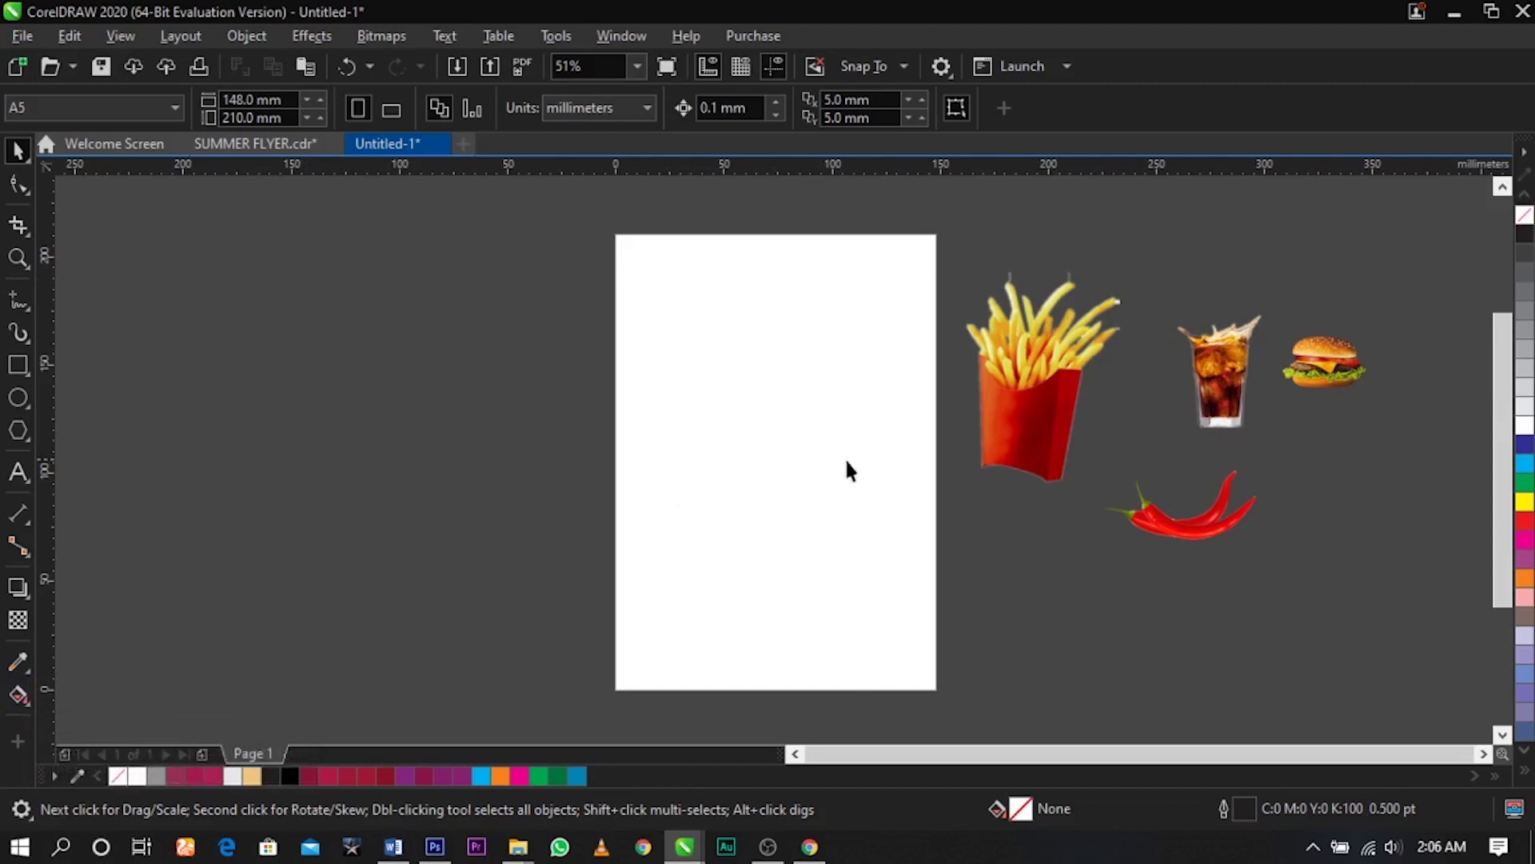
left_click(820, 442)
Apply an elliptical fountain fill to the background rectangle and widen the ellipse past the page's side edges
left_click(11, 697)
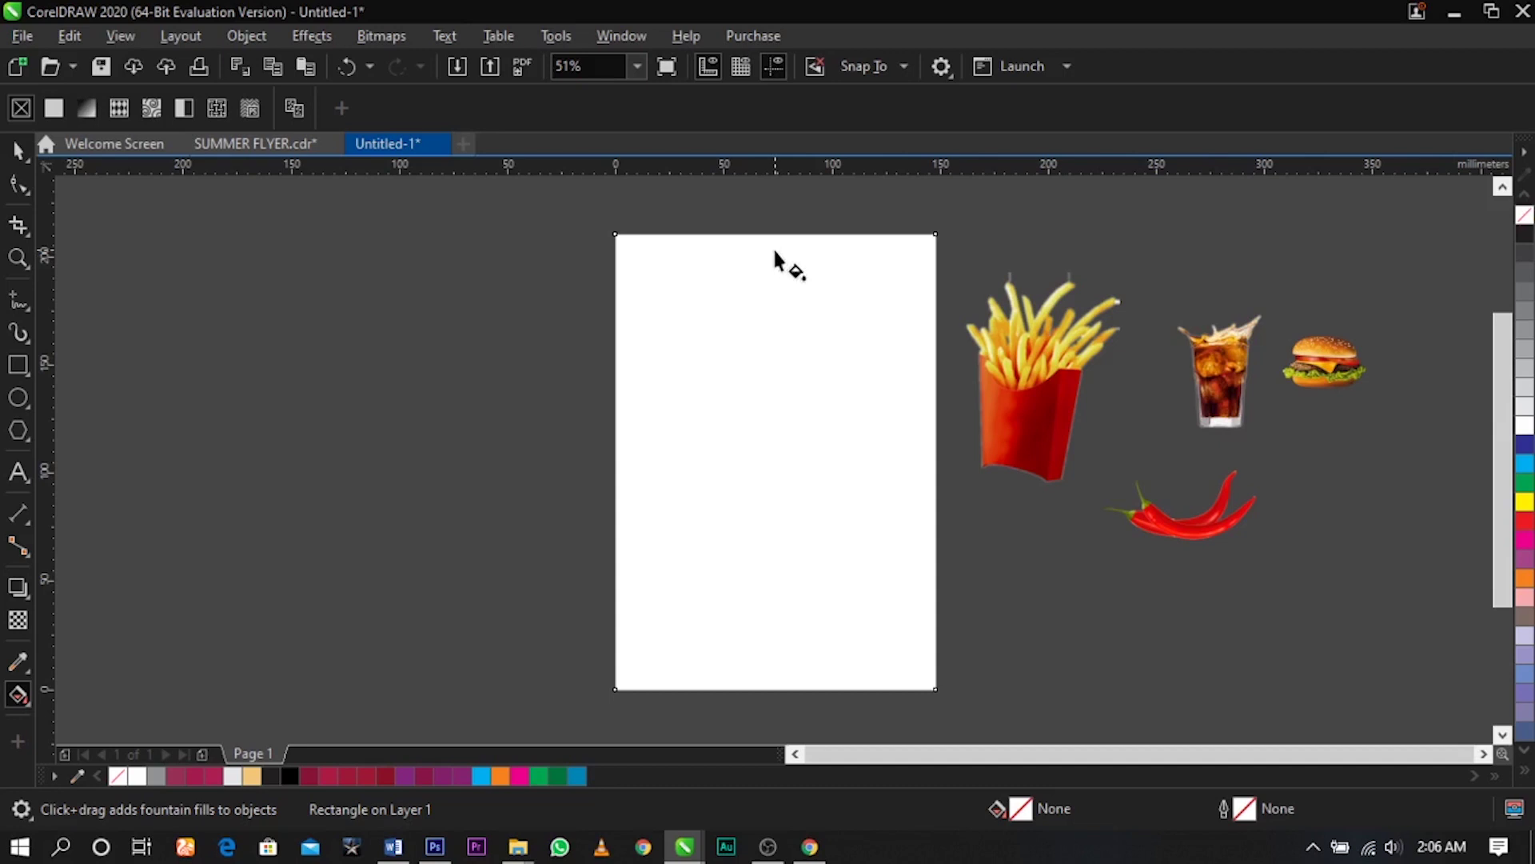
left_click_drag(774, 253, 780, 678)
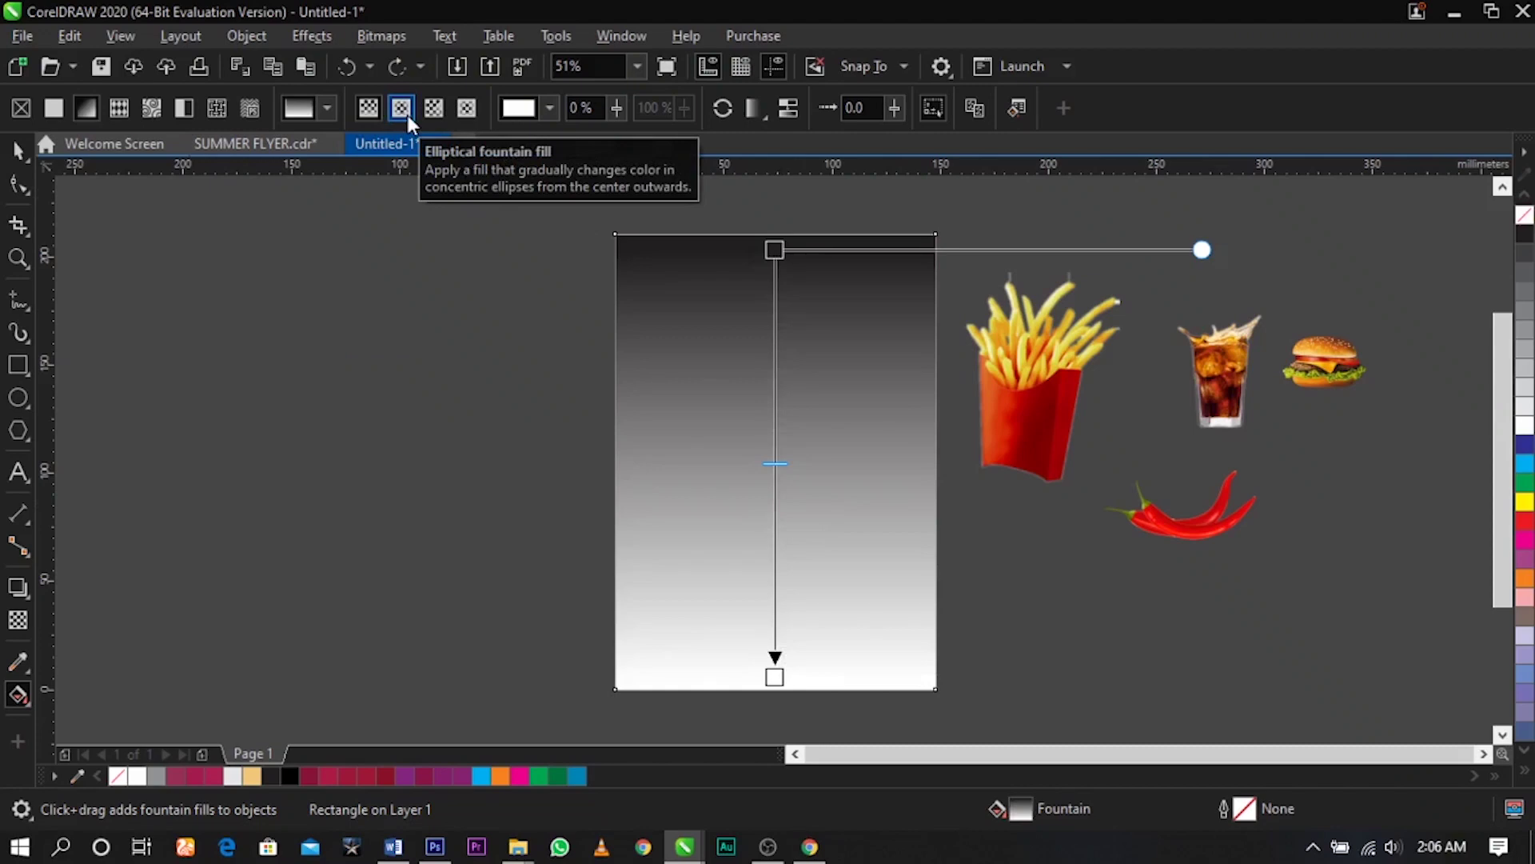
left_click(401, 109)
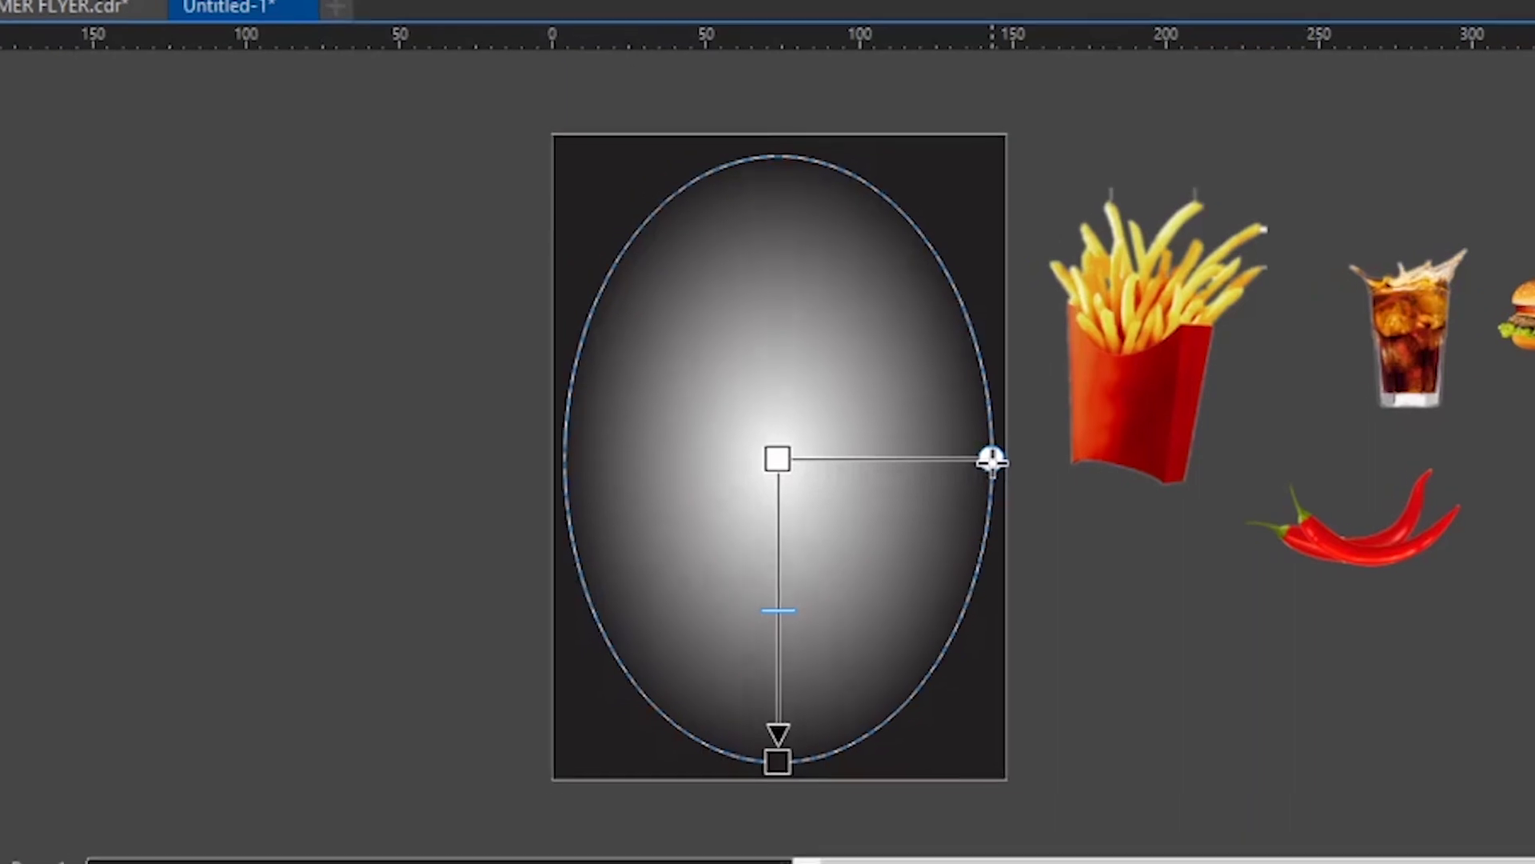
mouse_move(991, 460)
left_mouse_down()
mouse_move(1041, 462)
mouse_move(971, 463)
left_mouse_up()
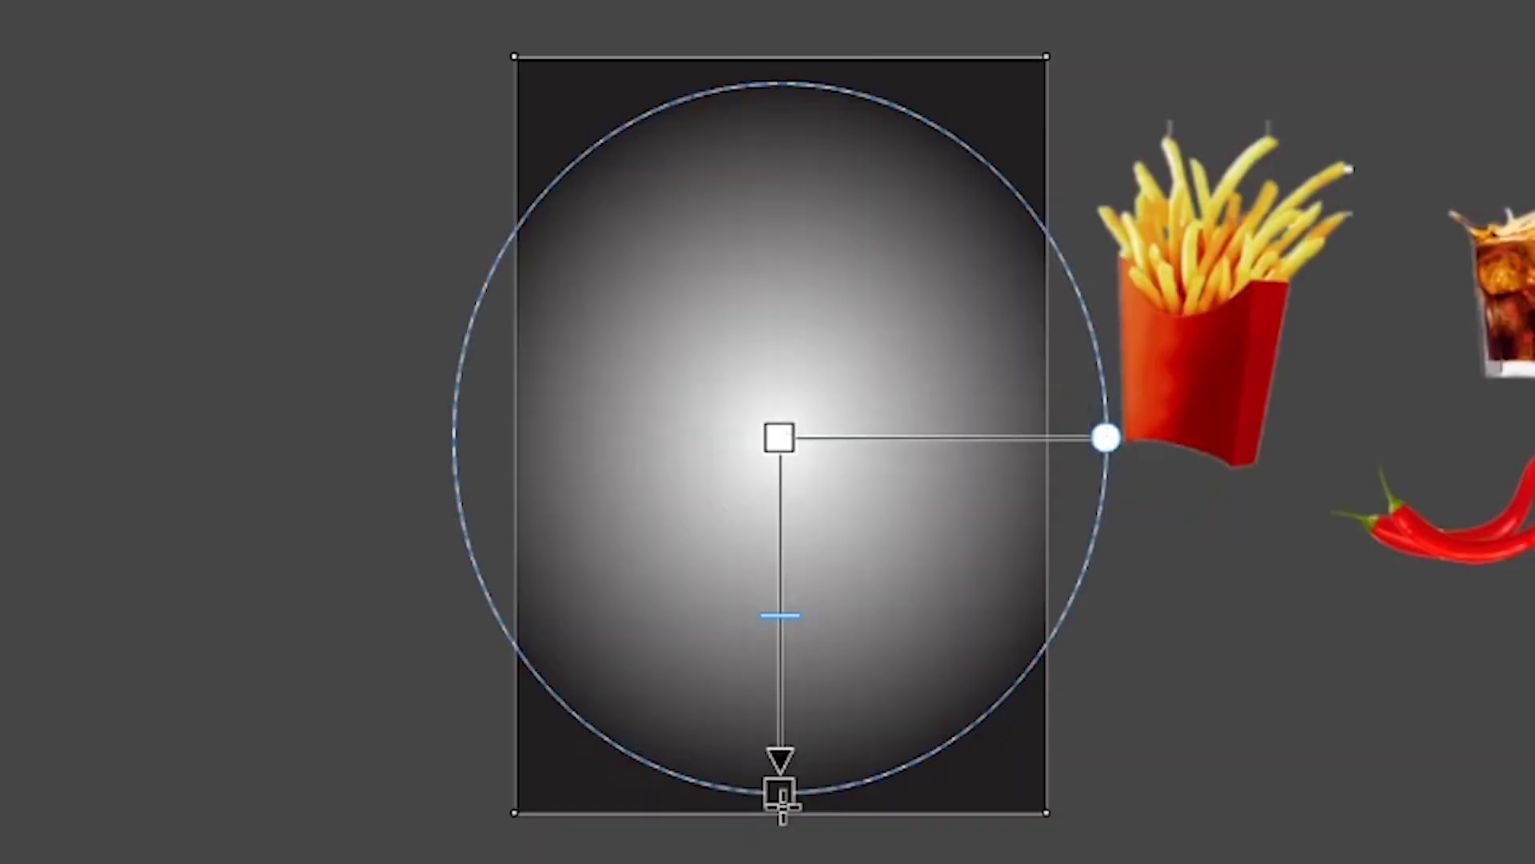
Set the outer colour of the elliptical fill to dark red, RGB 66, 0, 6
left_click(776, 677)
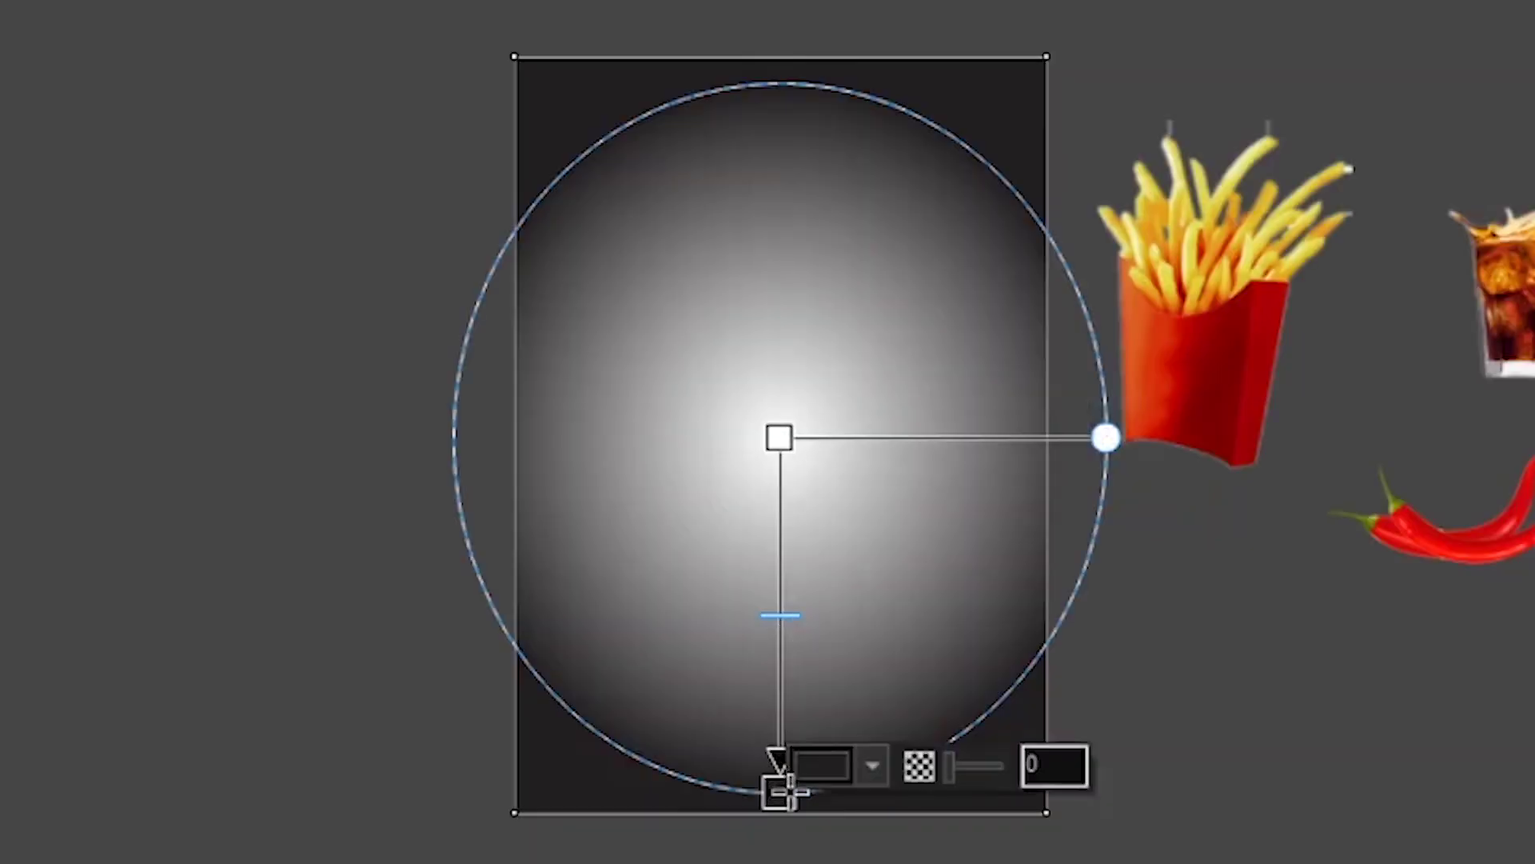
left_click(874, 766)
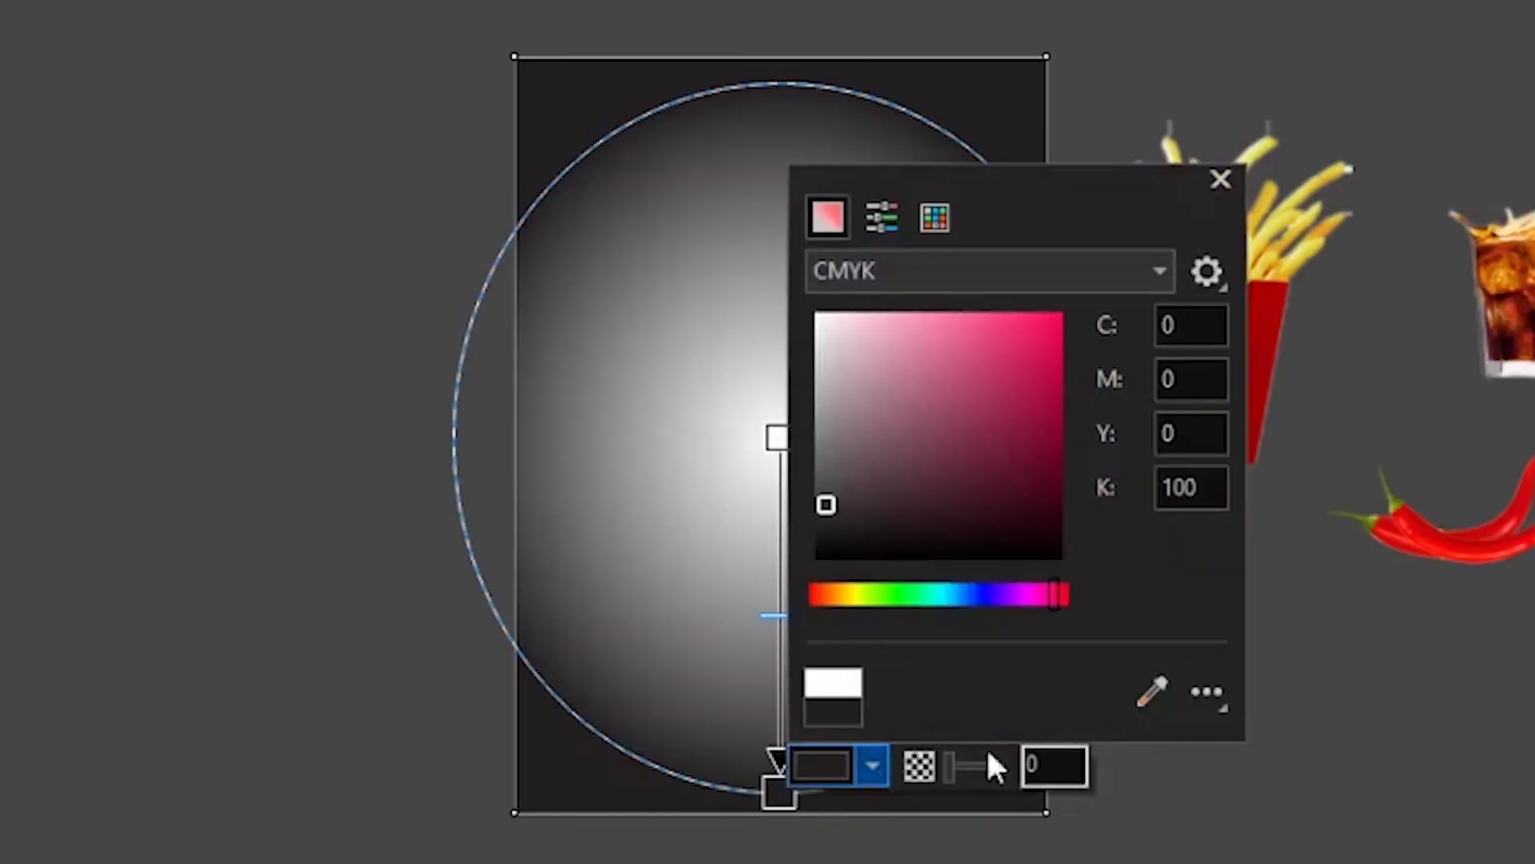
left_click(998, 287)
left_click(974, 361)
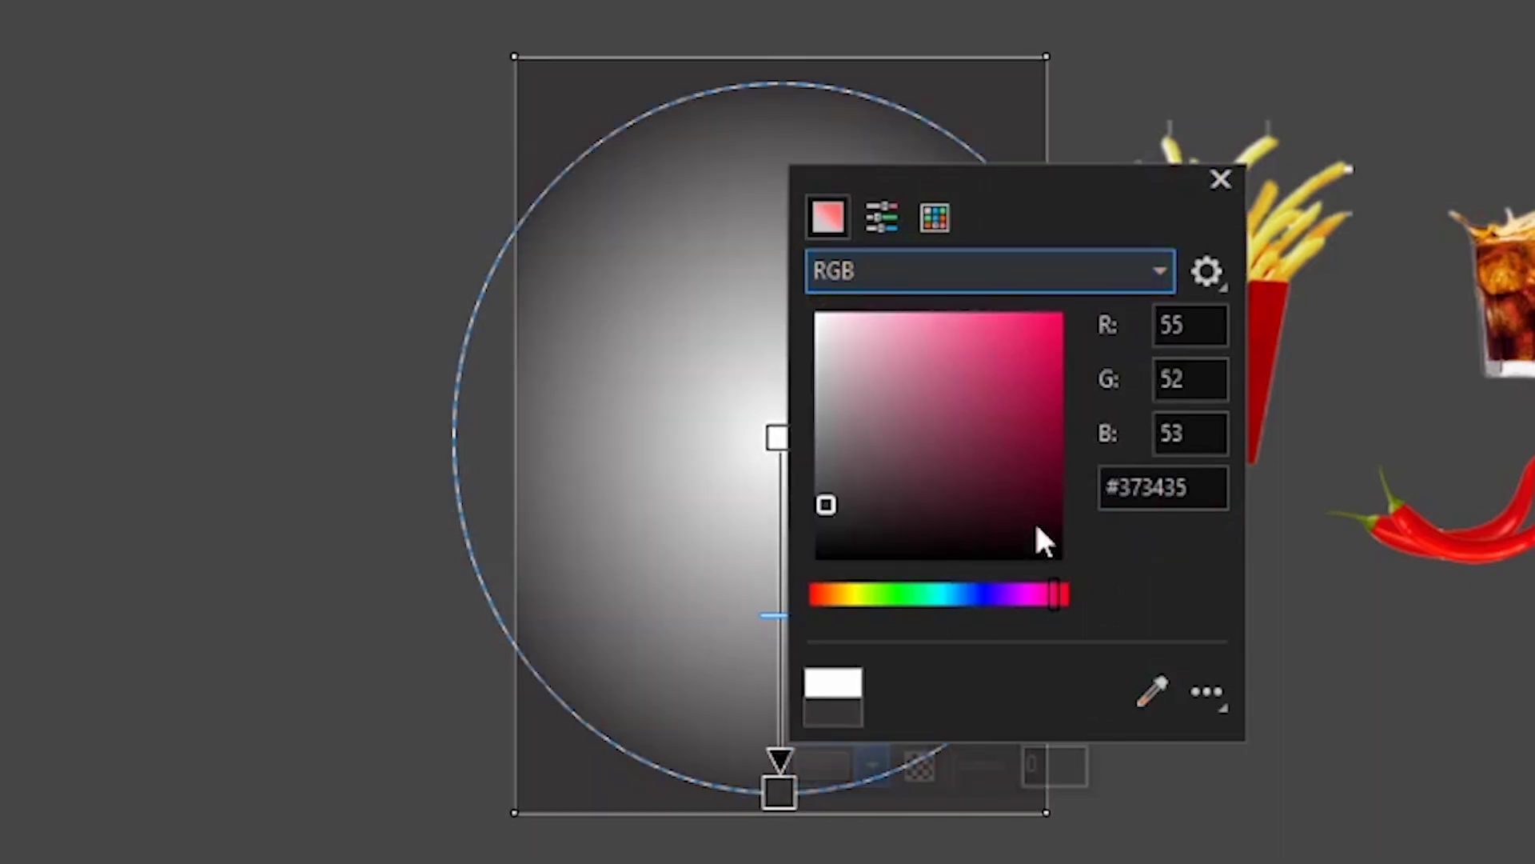
left_click(1063, 596)
left_click(1059, 480)
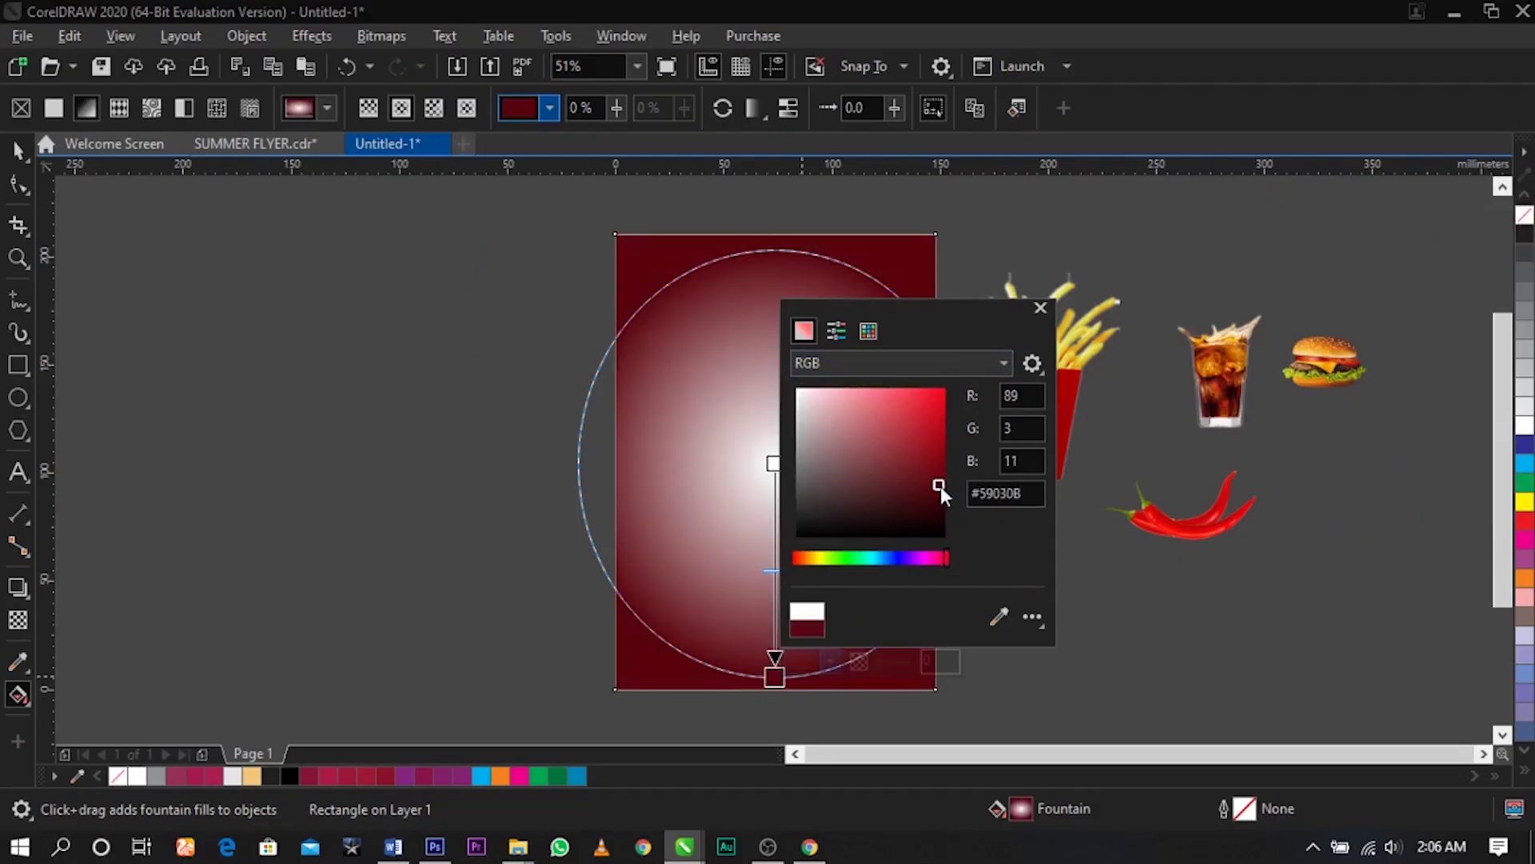
left_click_drag(943, 489, 945, 498)
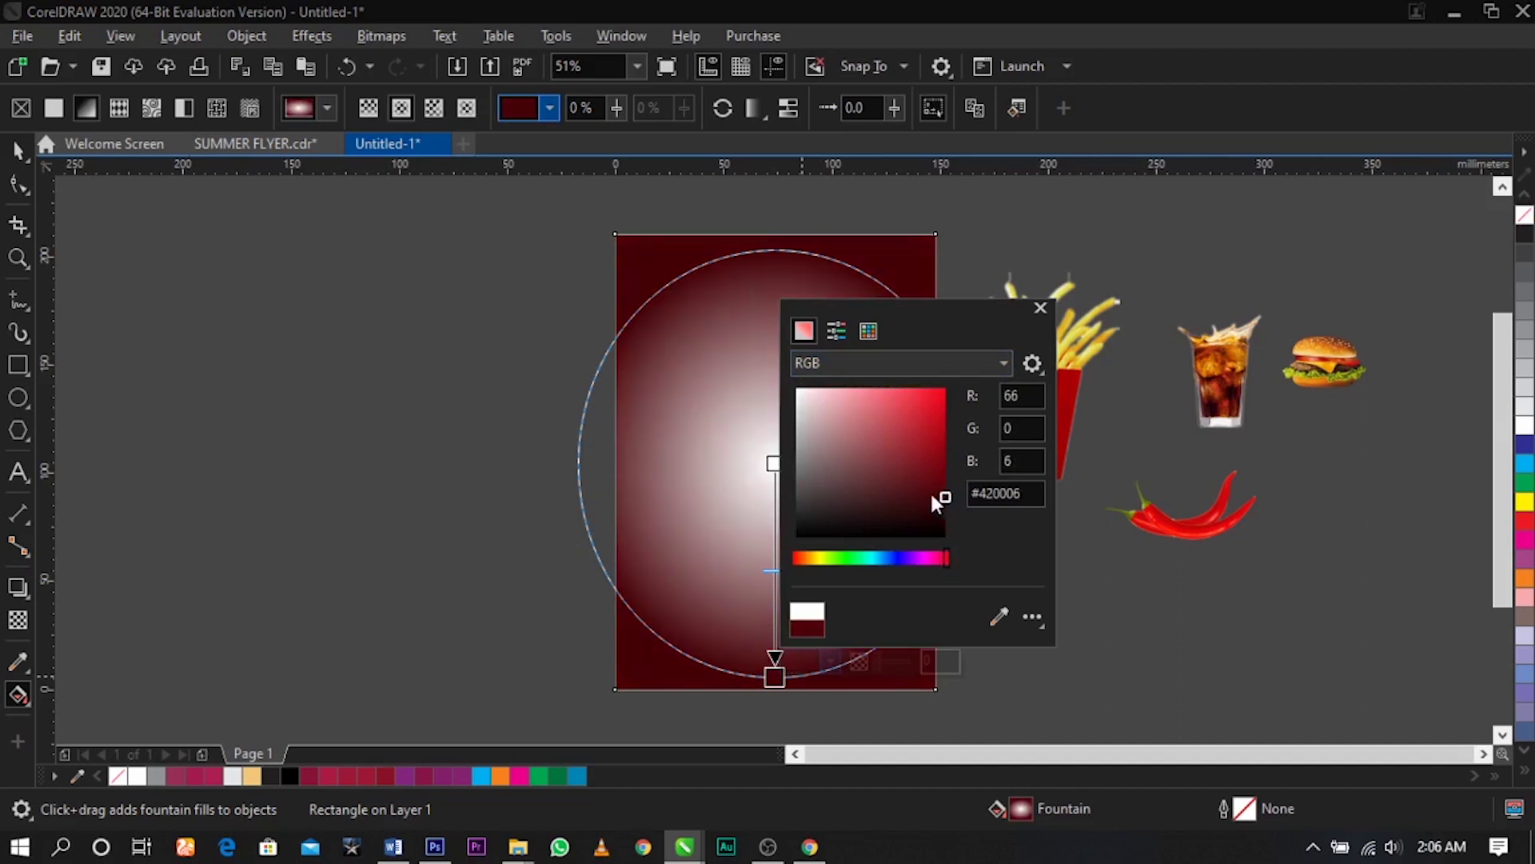
Set the centre colour of the elliptical fill to a warm yellow-orange, CMYK 0, 24, 76, 0
left_click(773, 467)
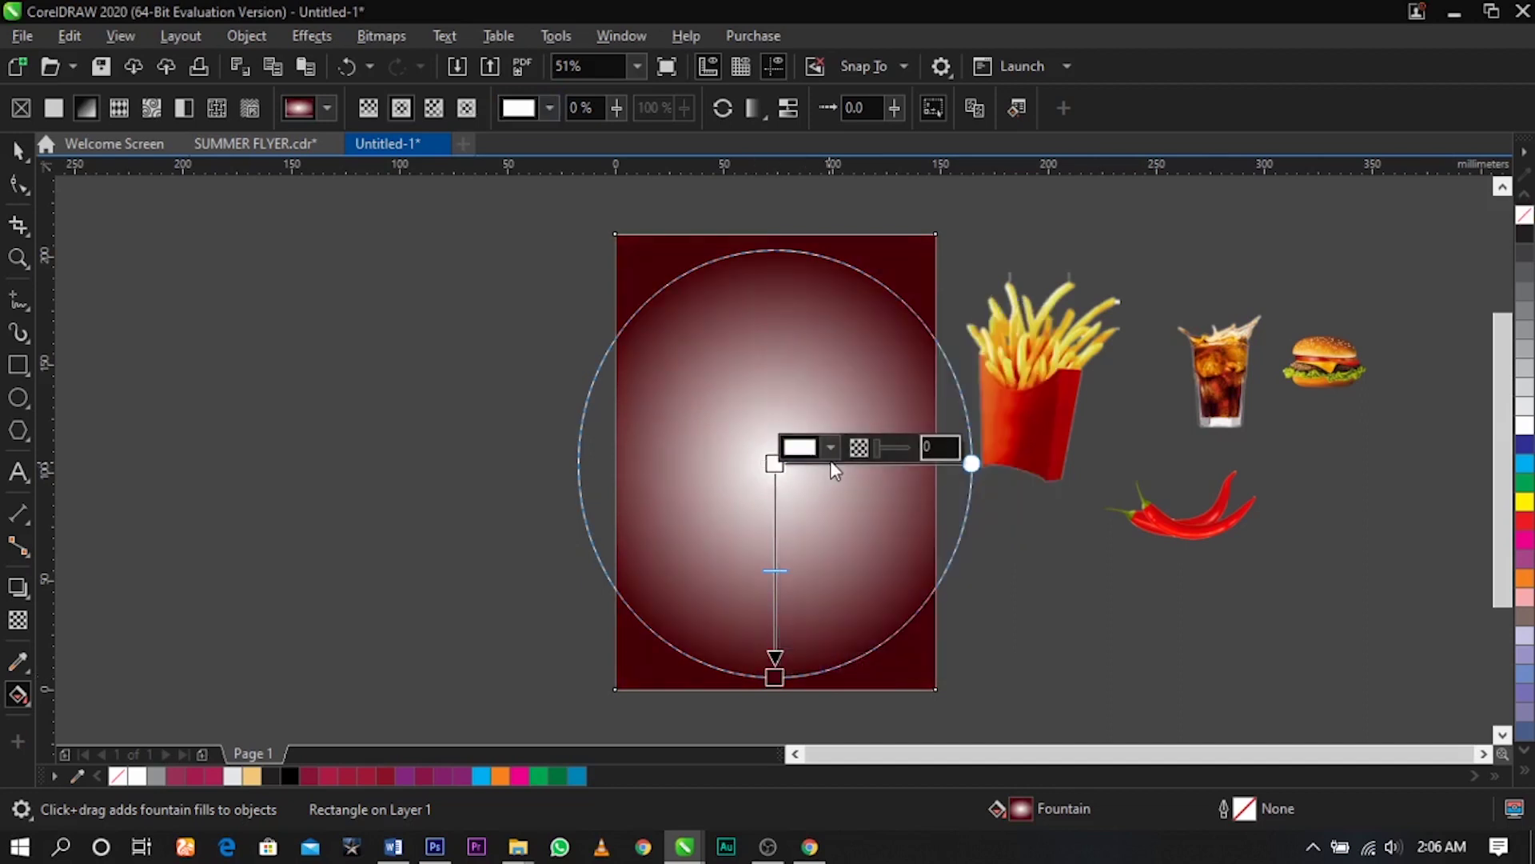
left_click(830, 454)
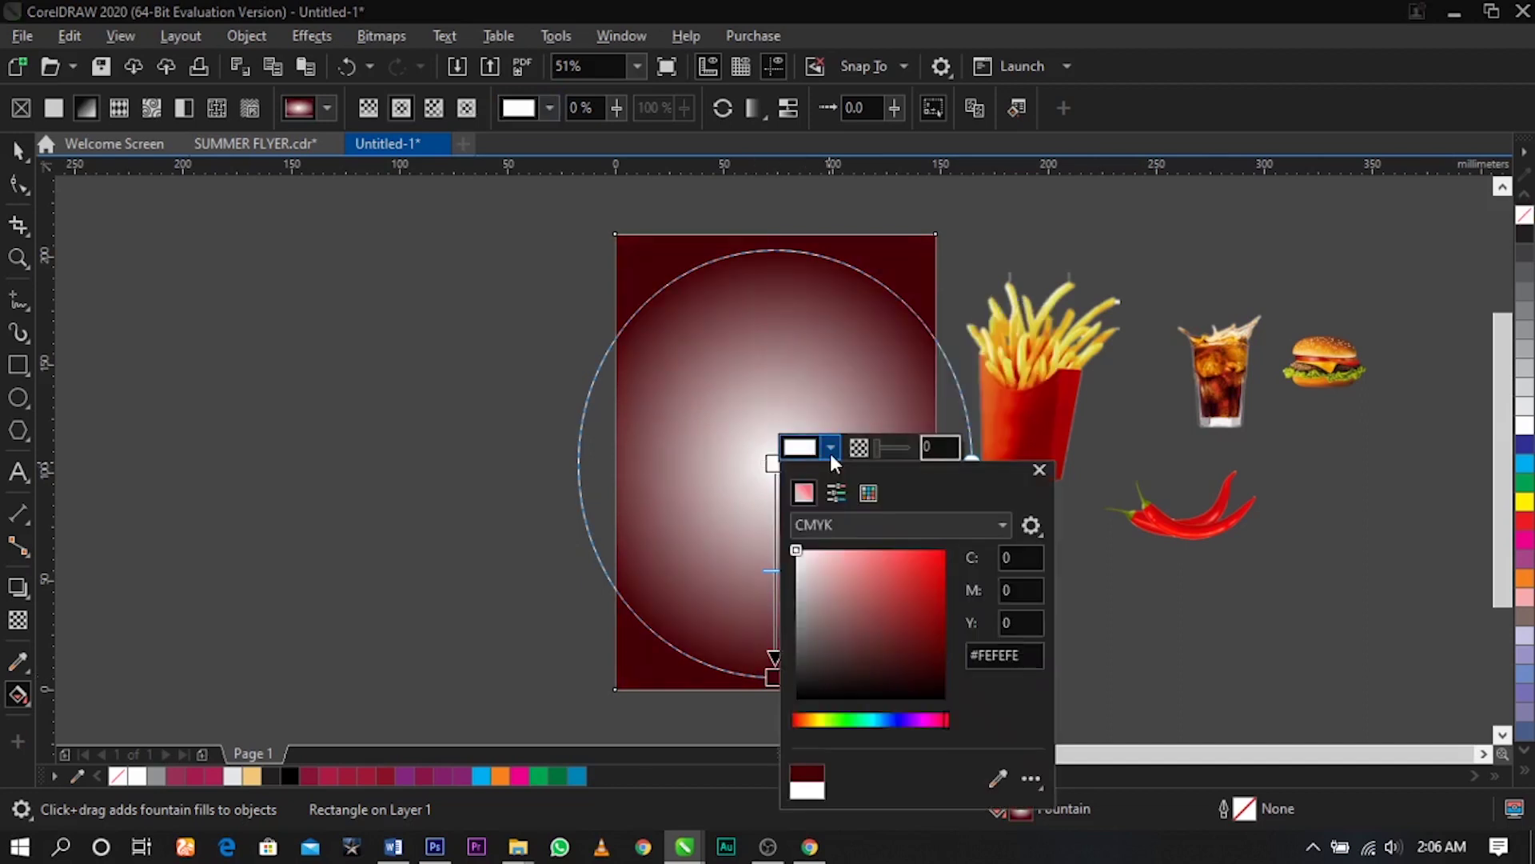
left_click(819, 719)
left_click_drag(819, 719, 809, 721)
mouse_move(937, 578)
left_mouse_down()
mouse_move(906, 529)
mouse_move(907, 551)
mouse_move(891, 545)
left_mouse_up()
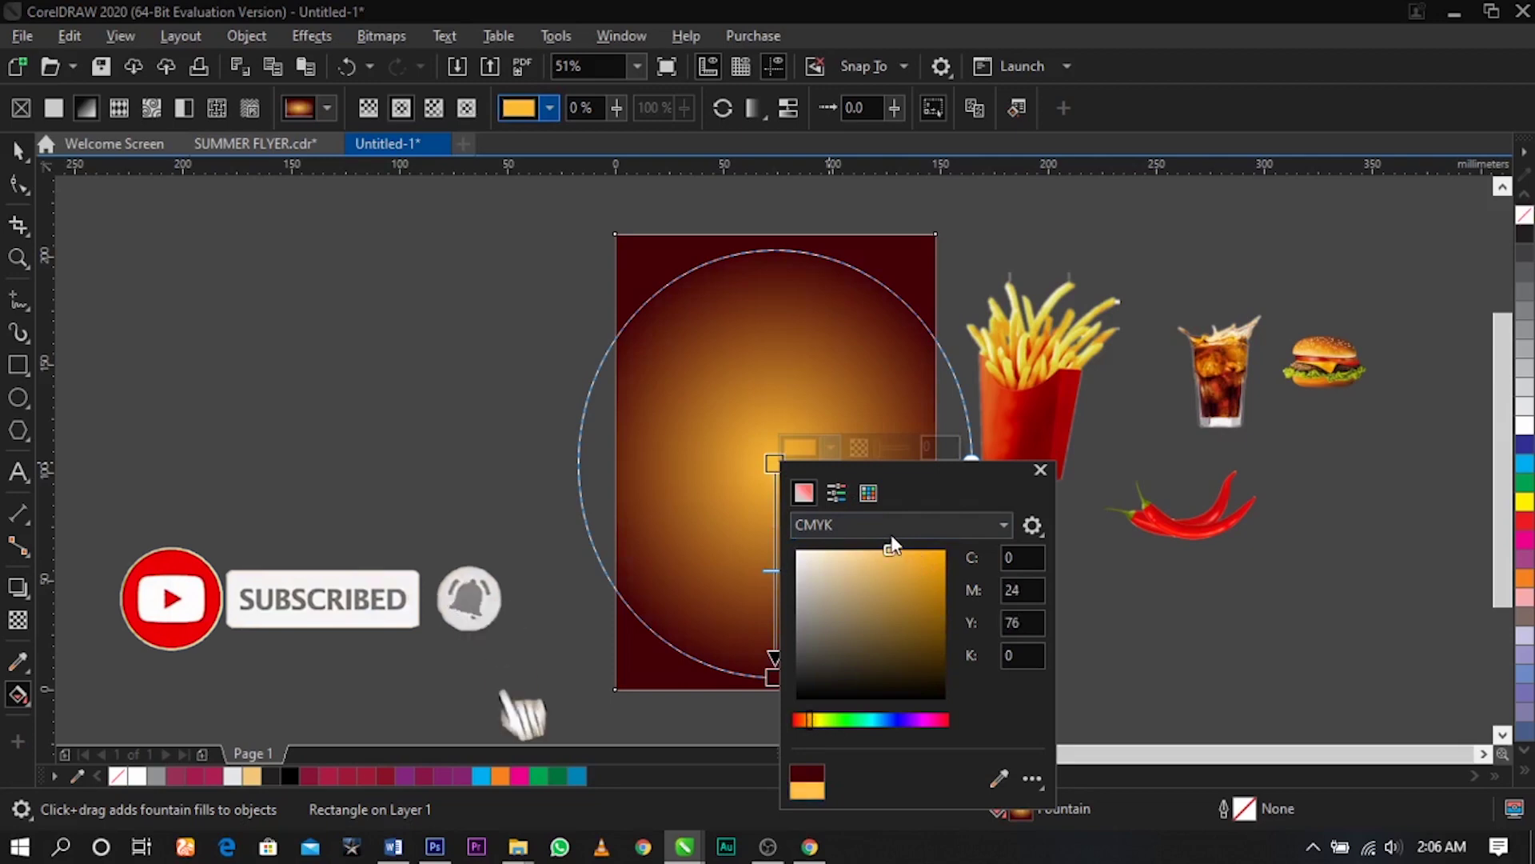
left_click(734, 491)
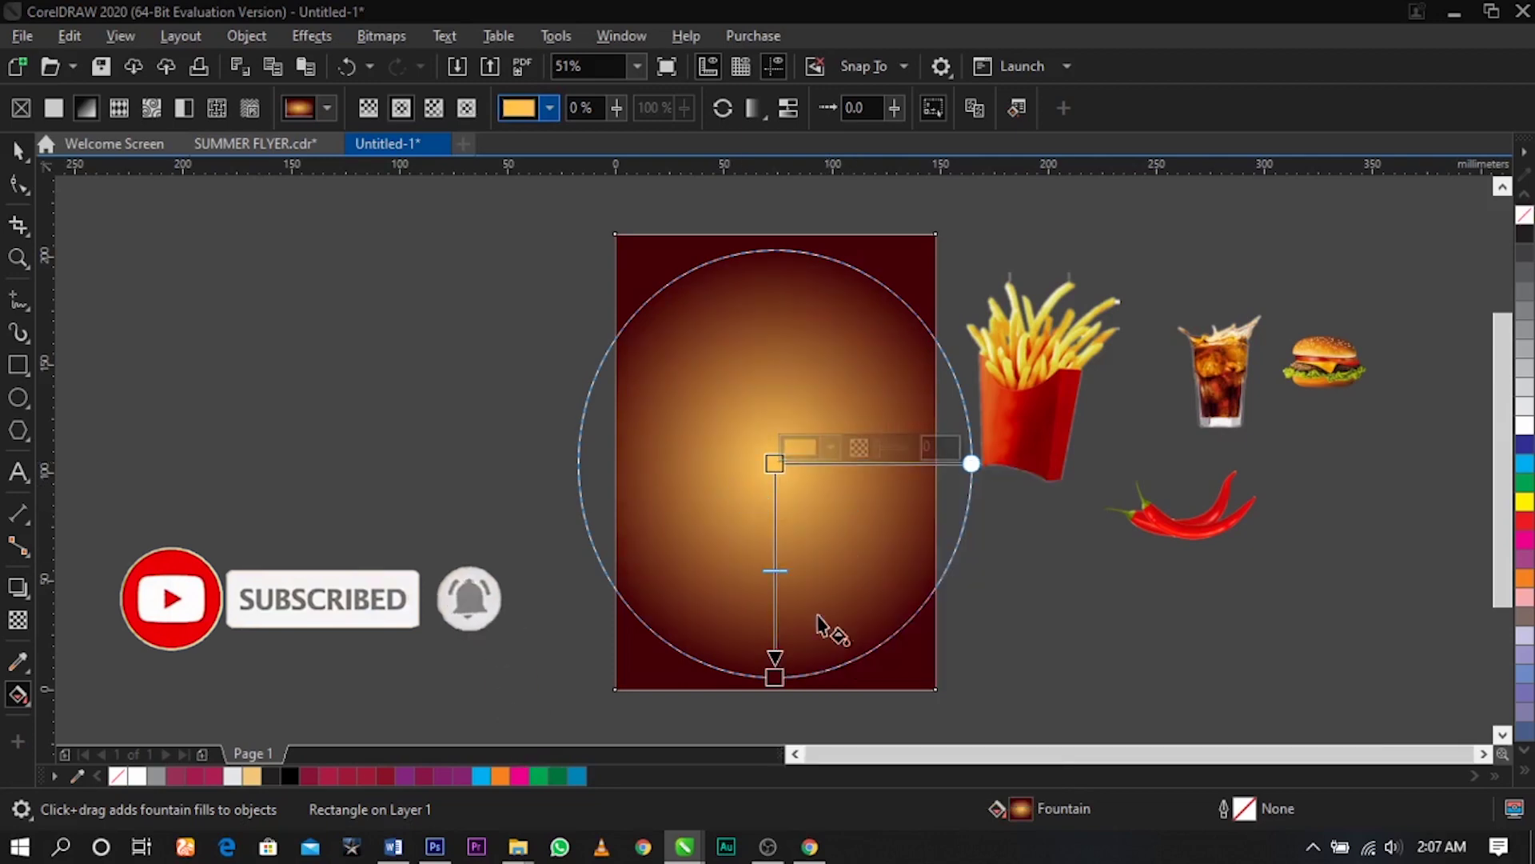
Raise the centre of the elliptical fill slightly and enlarge the ellipse well beyond the page edges
left_click(829, 448)
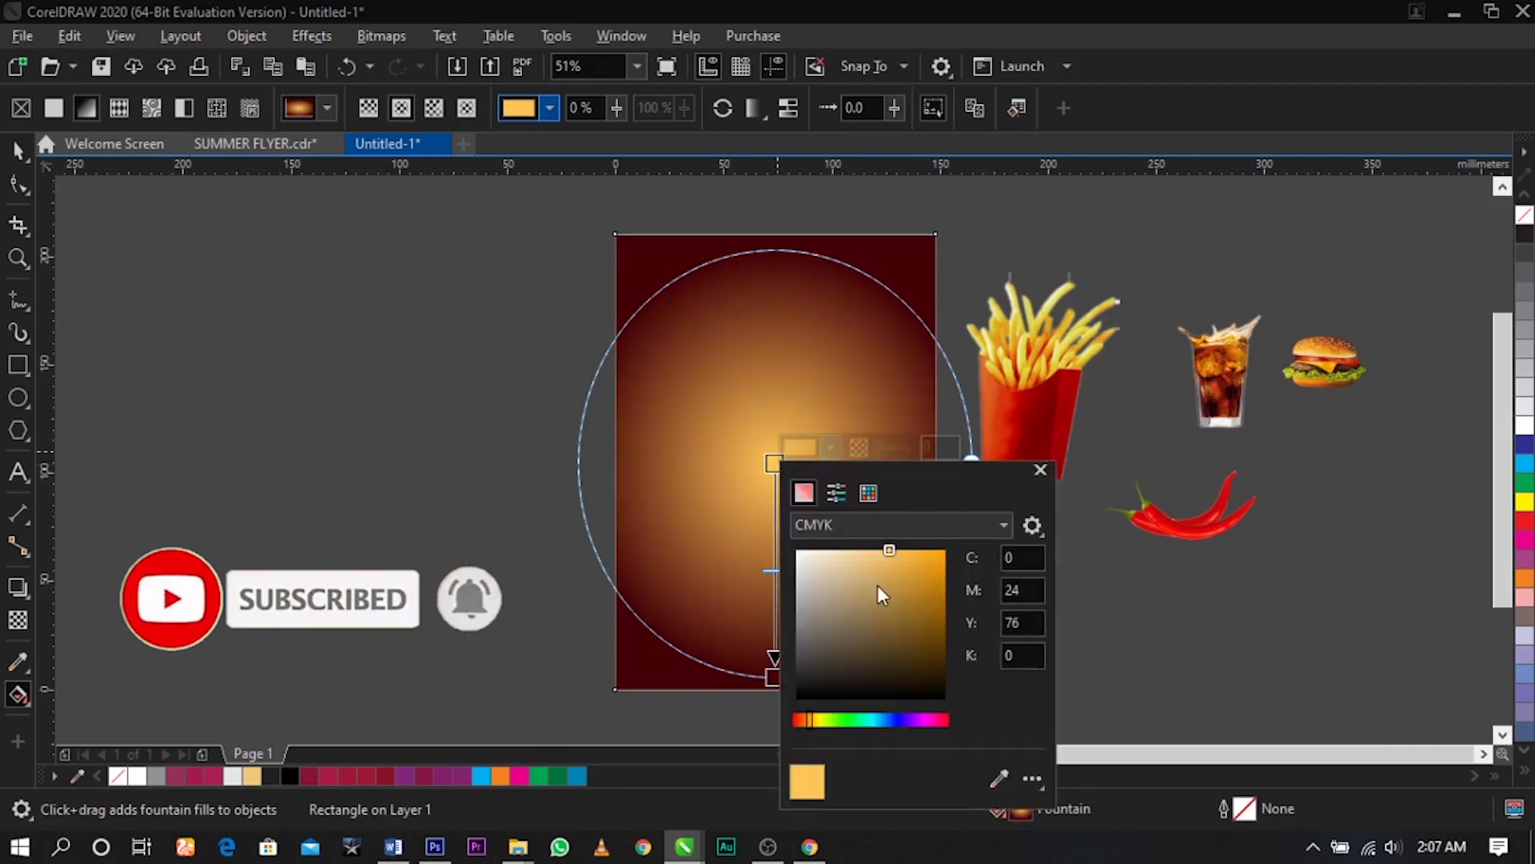
left_click(736, 485)
mouse_move(774, 464)
left_mouse_down()
mouse_move(775, 407)
mouse_move(773, 466)
left_mouse_up()
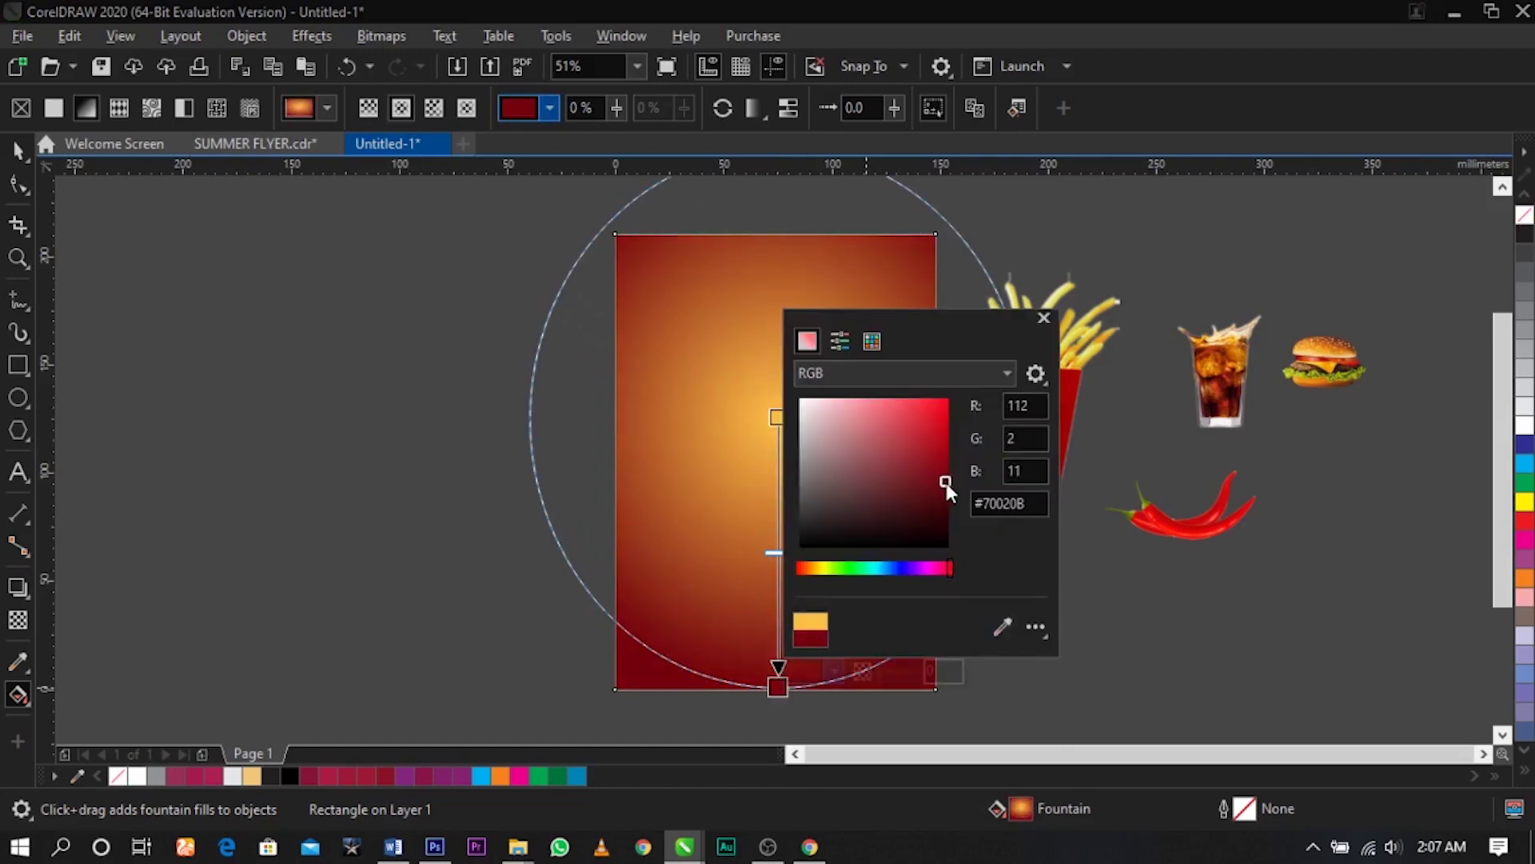
Brighten the fill's outer colour to a deep red and shift its centre down toward the middle of the page
left_click_drag(946, 483, 949, 475)
left_click(745, 444)
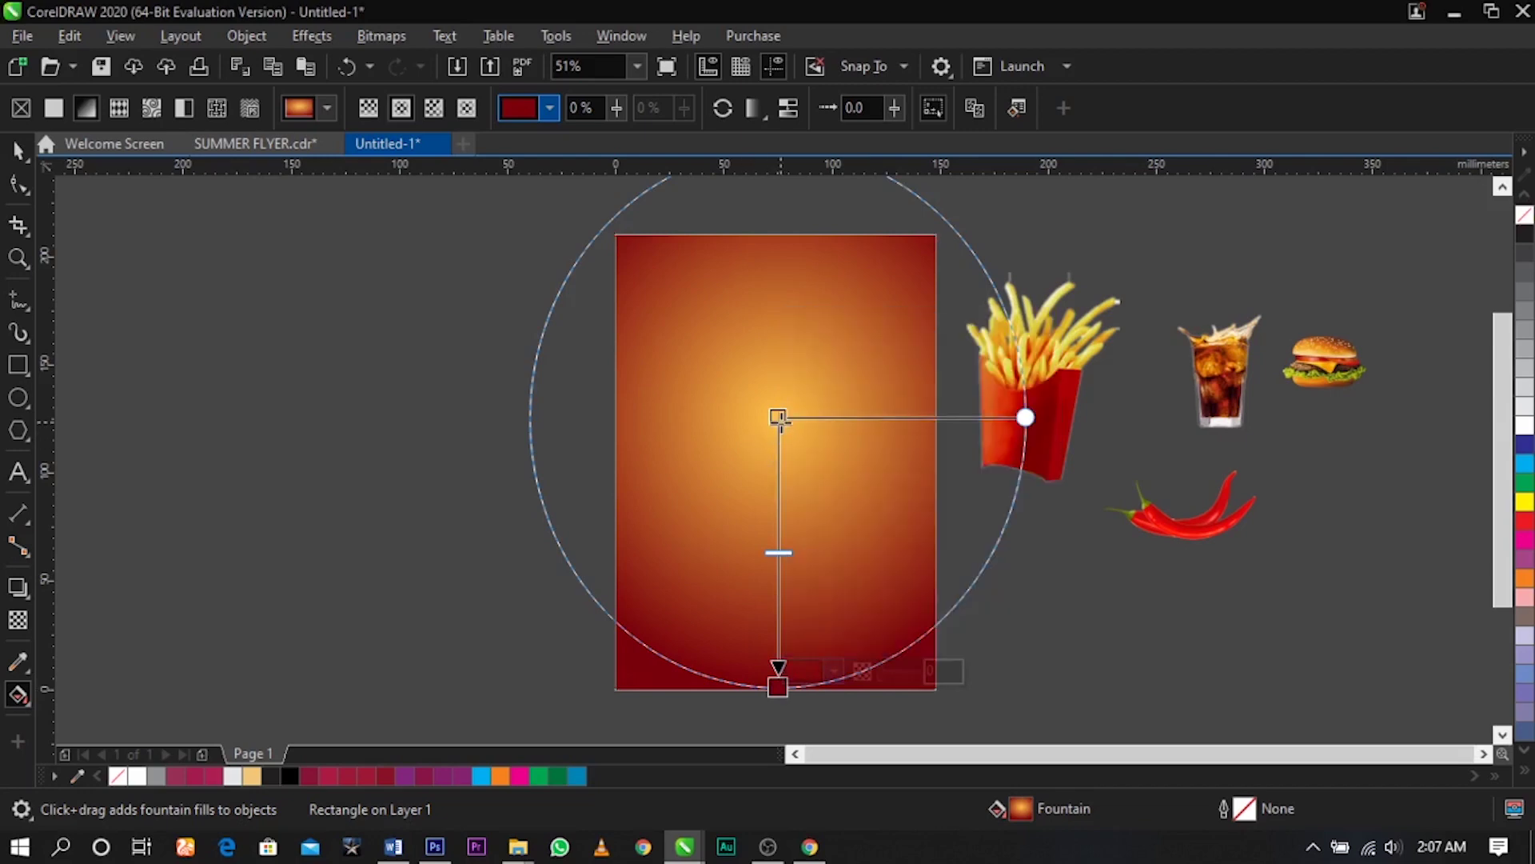
left_click_drag(778, 416, 775, 483)
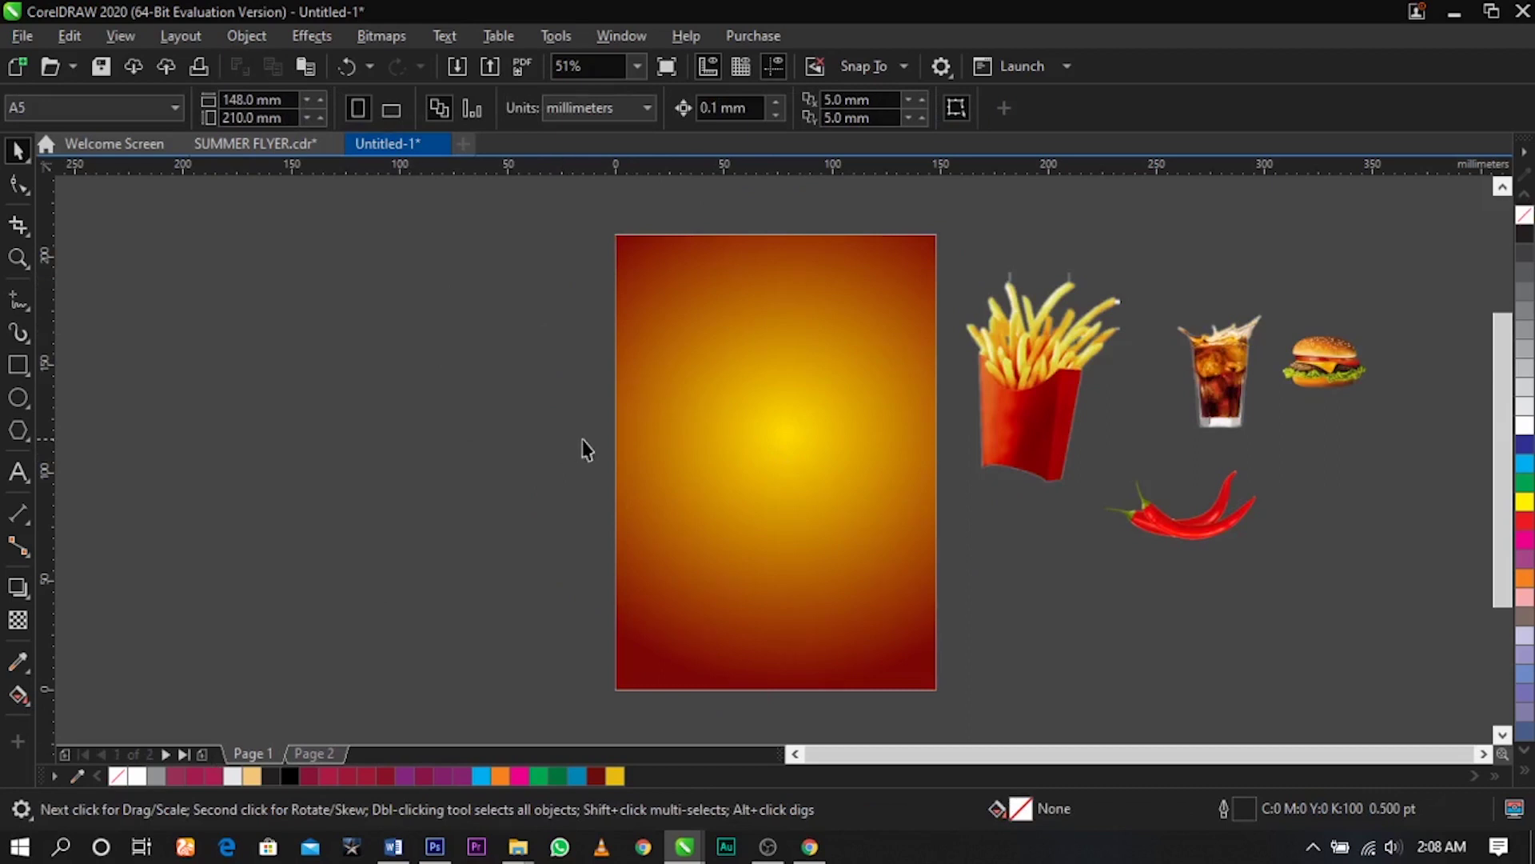
Place the hamburger on the page, horizontally centred on the background, and enlarge it to about 101 × 65 mm
left_click_drag(1324, 370, 826, 467)
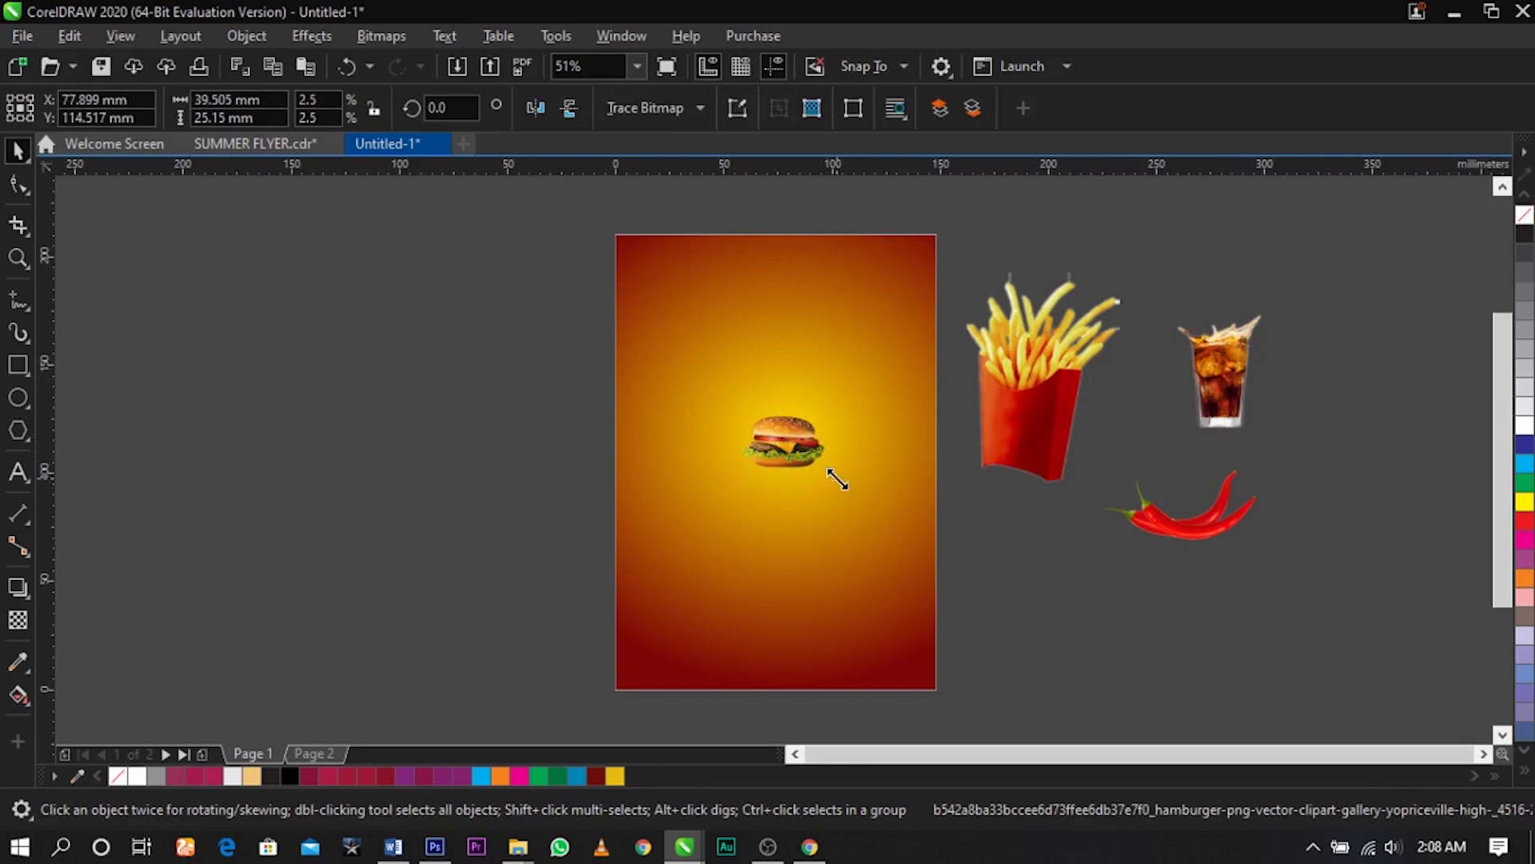
left_click(852, 539)
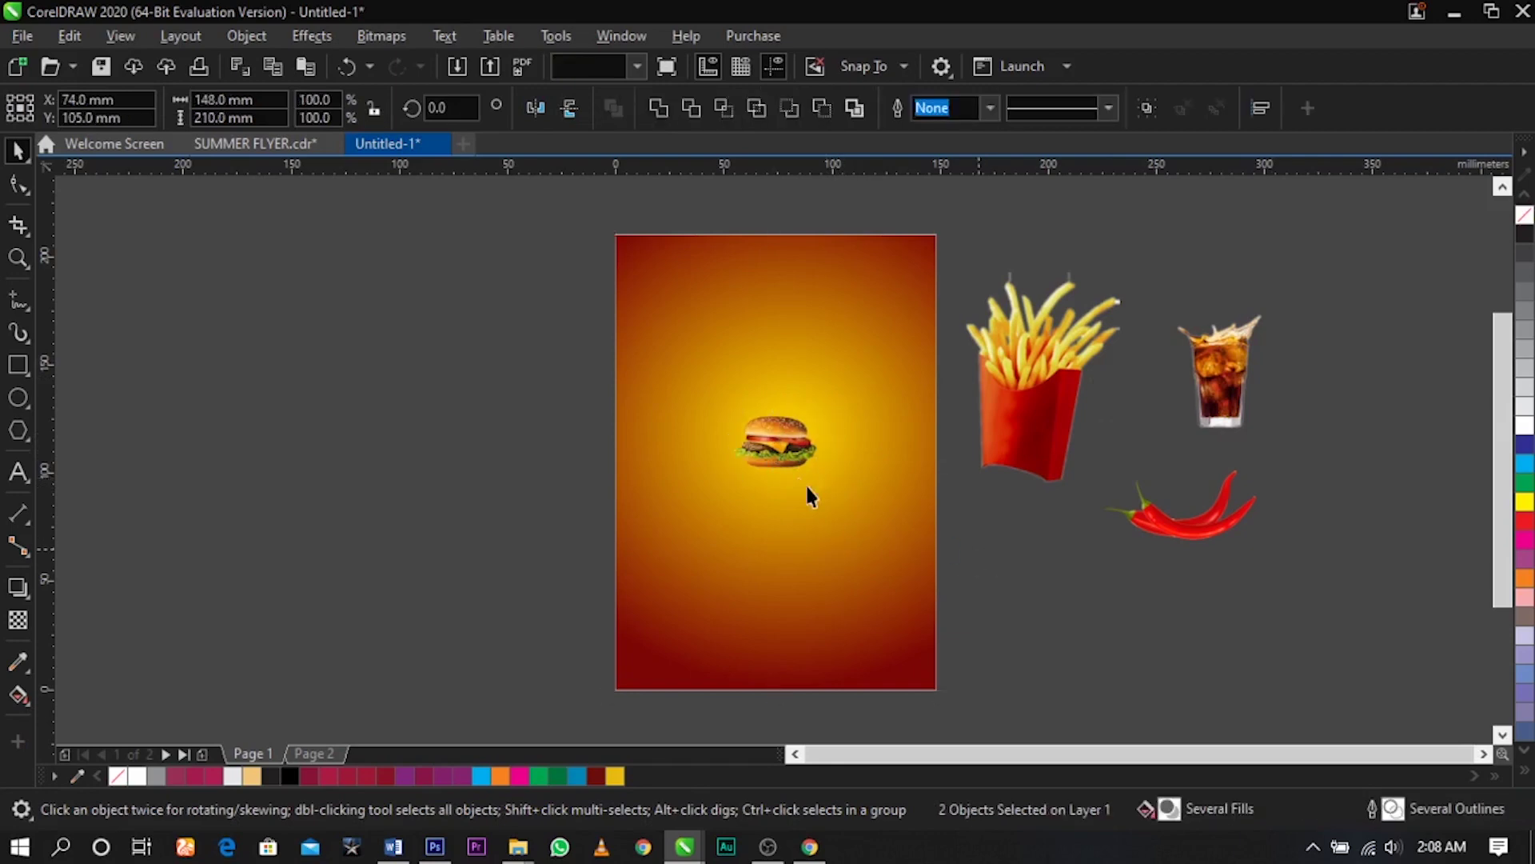
left_click(805, 458)
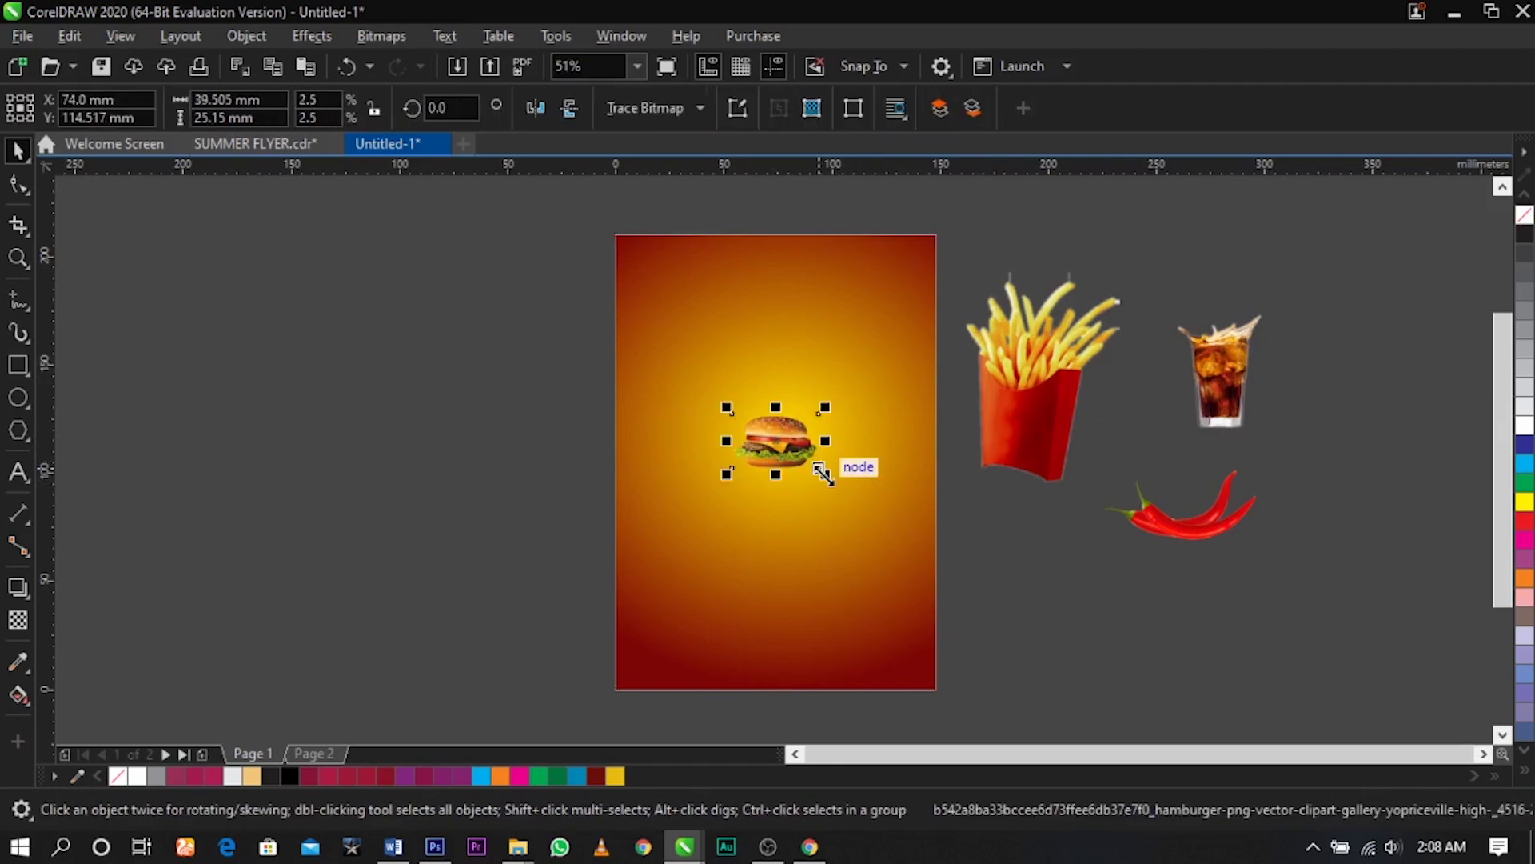
left_click_drag(822, 472, 891, 534)
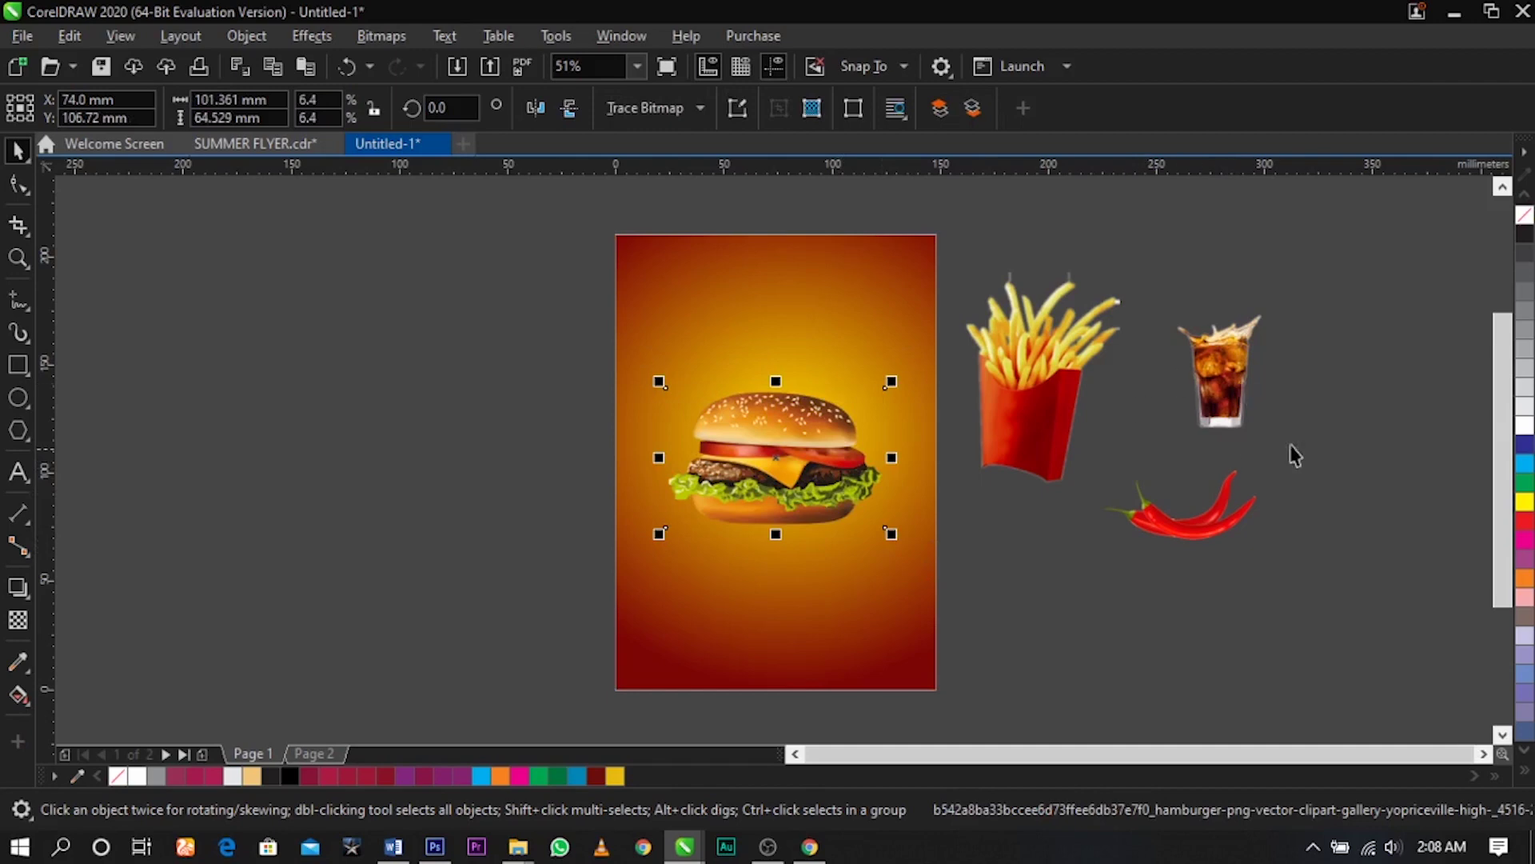
Move the fries behind the burger's upper left side and the drink behind its upper right side
left_click_drag(1043, 381, 717, 404)
left_click_drag(1193, 376, 831, 380)
key("F2")
left_click_drag(487, 274, 994, 531)
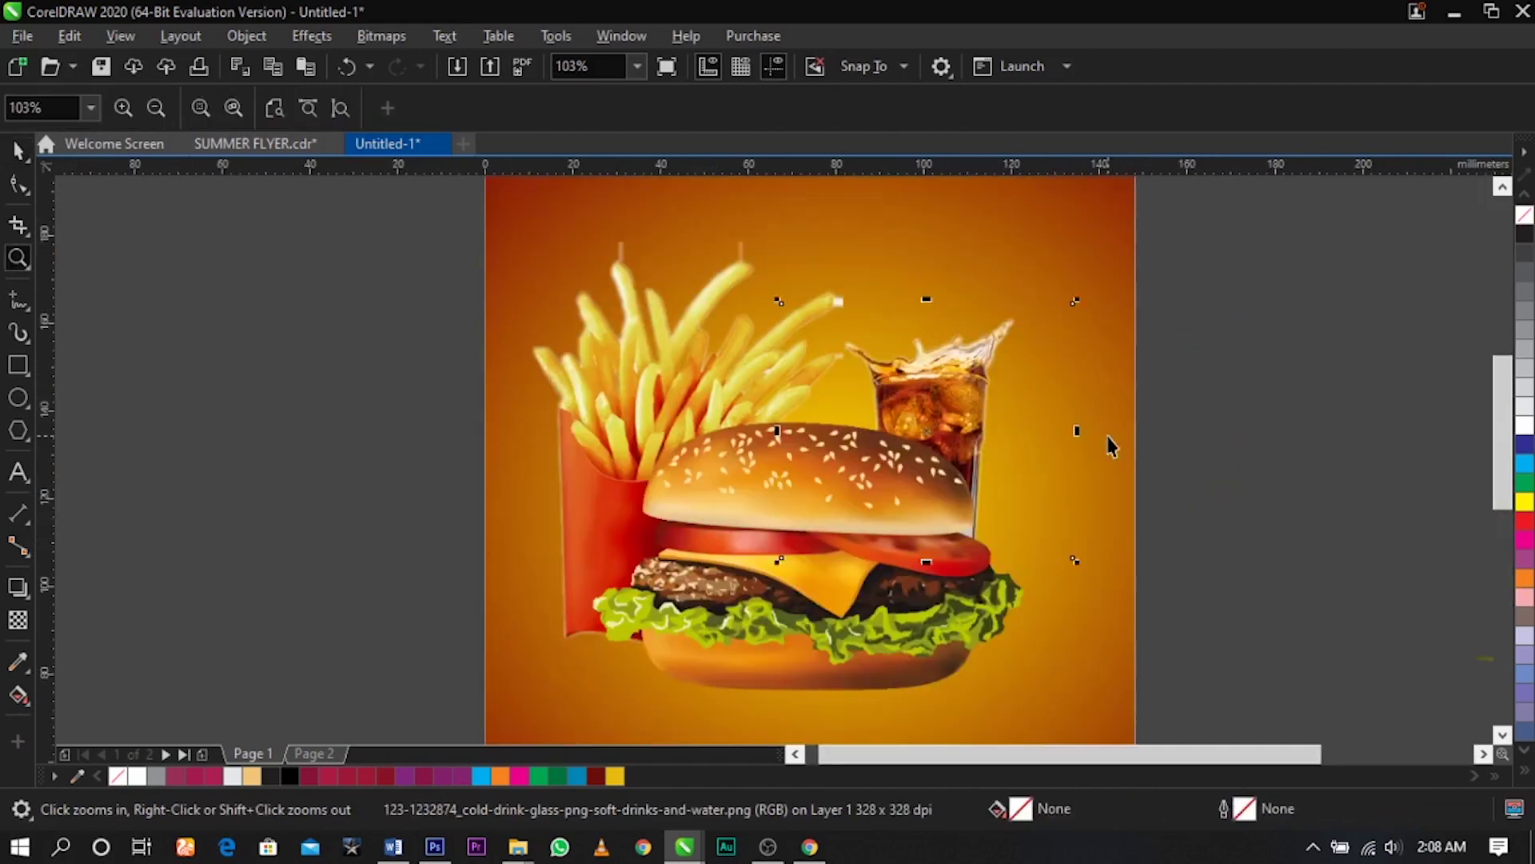
Shrink the fries image to about 57 × 76 mm and tuck it closer behind the burger's left side
left_click(589, 324)
left_click_drag(507, 233, 587, 333)
left_click_drag(719, 507, 656, 472)
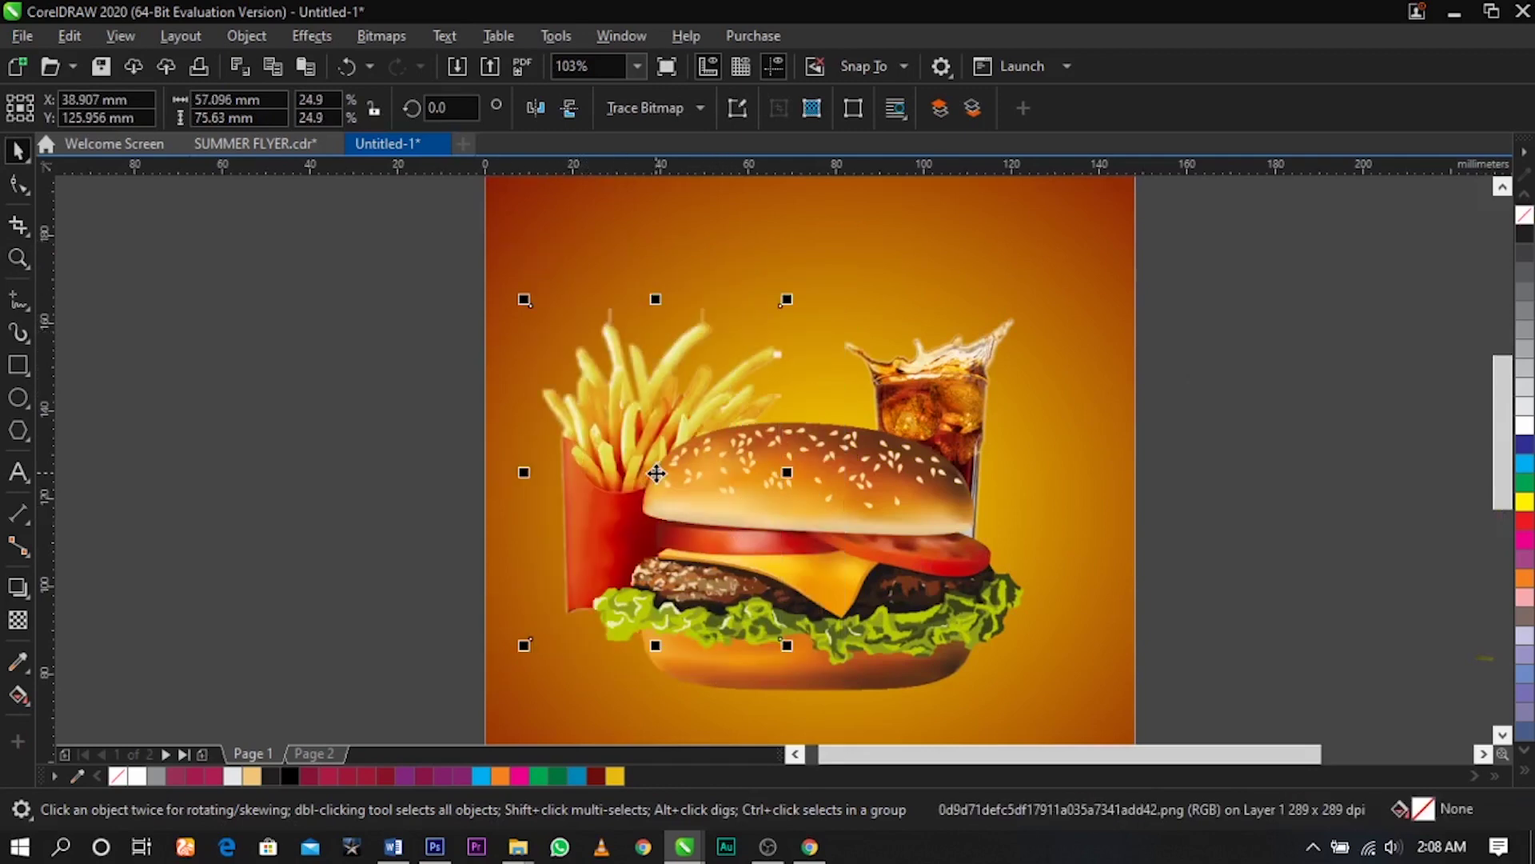
Rotate the fries about 29° counter-clockwise so they lean outward from behind the burger, and shrink them slightly
left_click(656, 472)
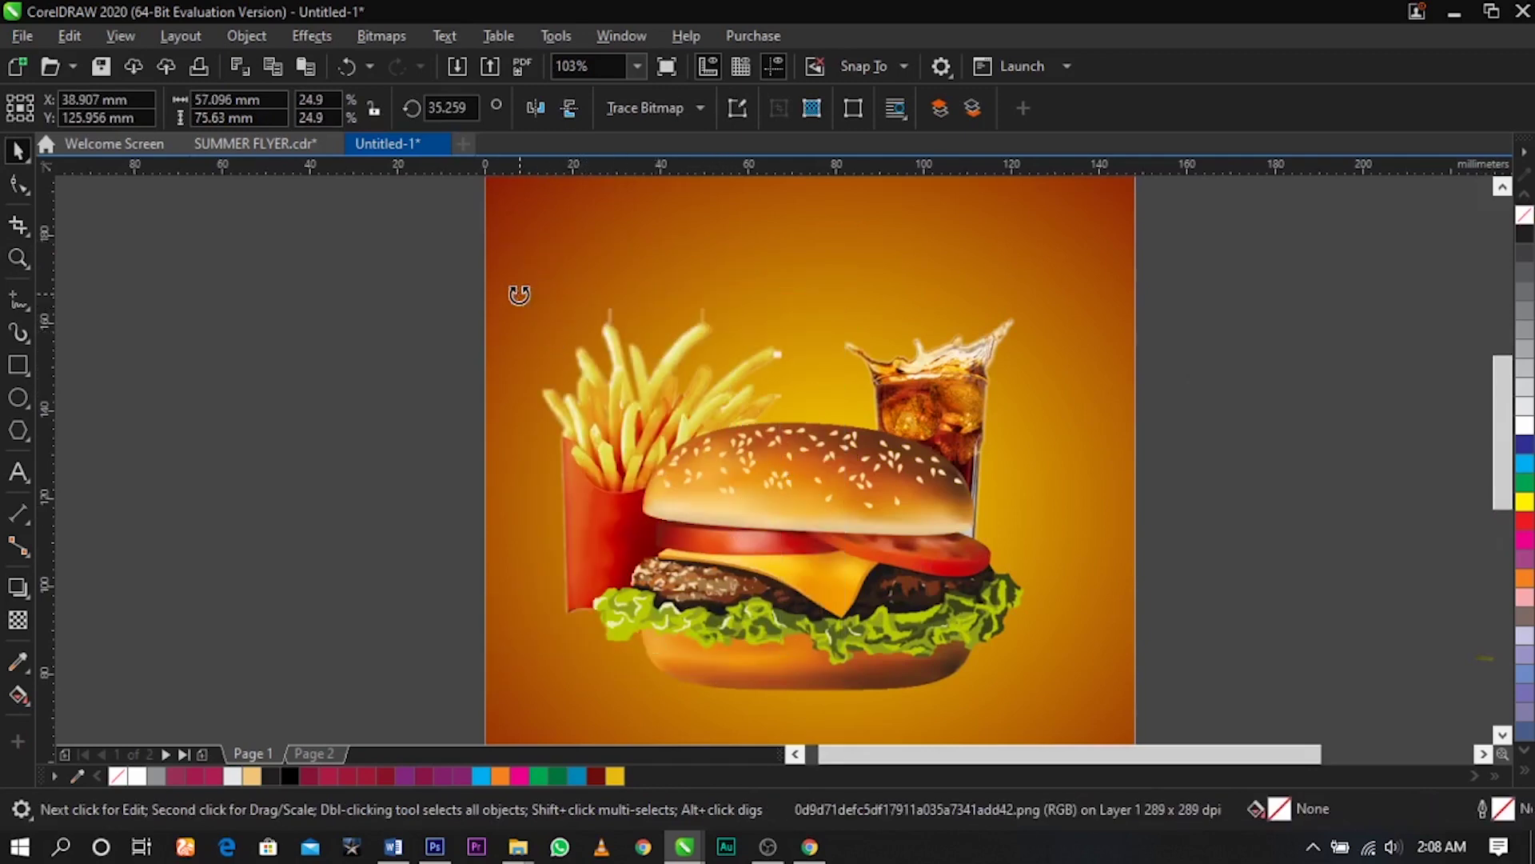
left_click_drag(521, 298, 488, 405)
left_click(584, 405)
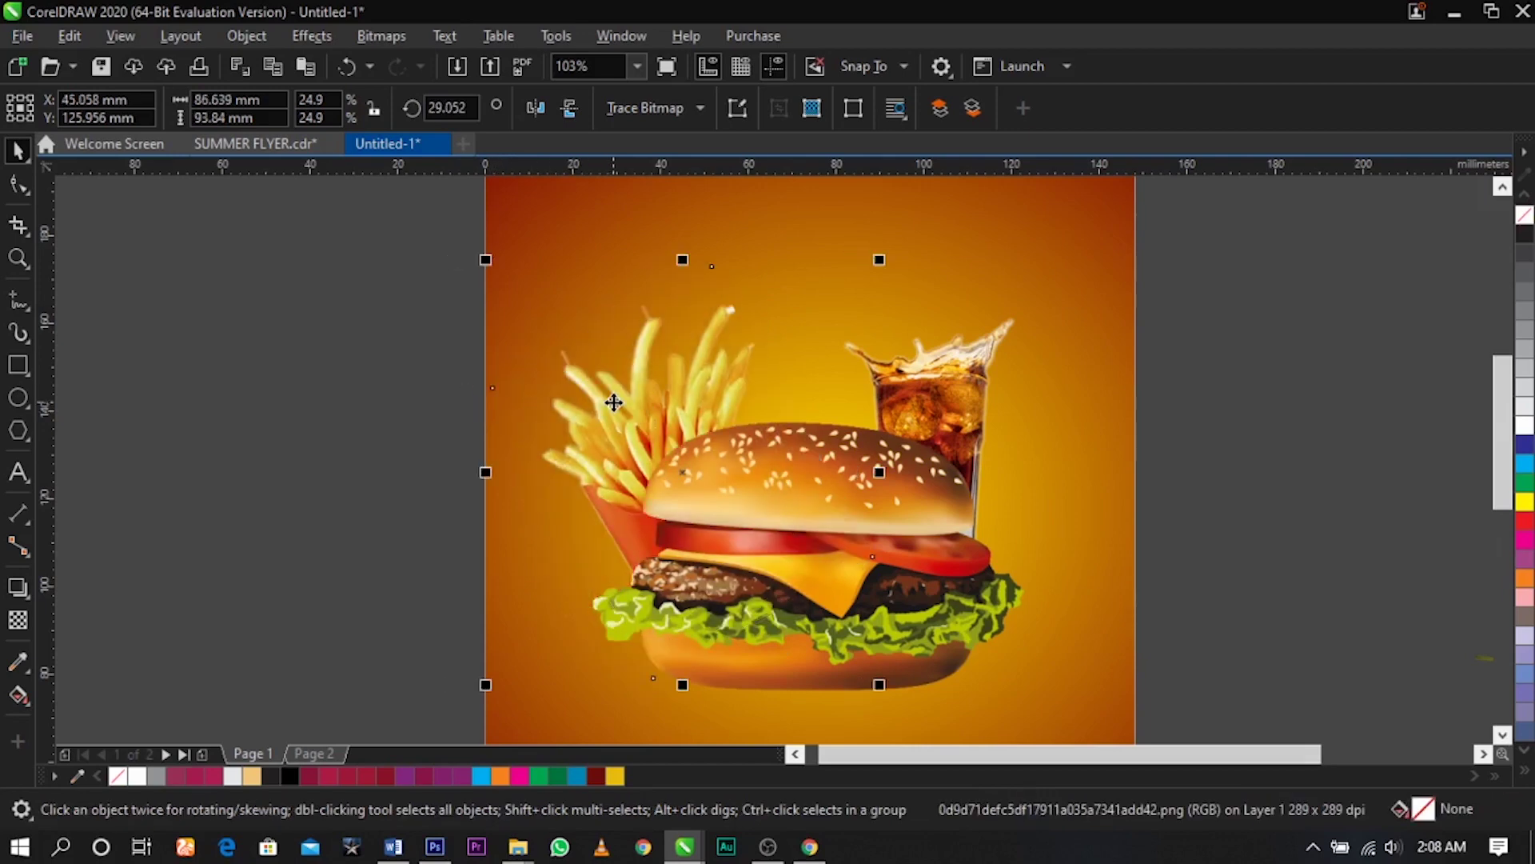
left_click_drag(614, 402, 642, 398)
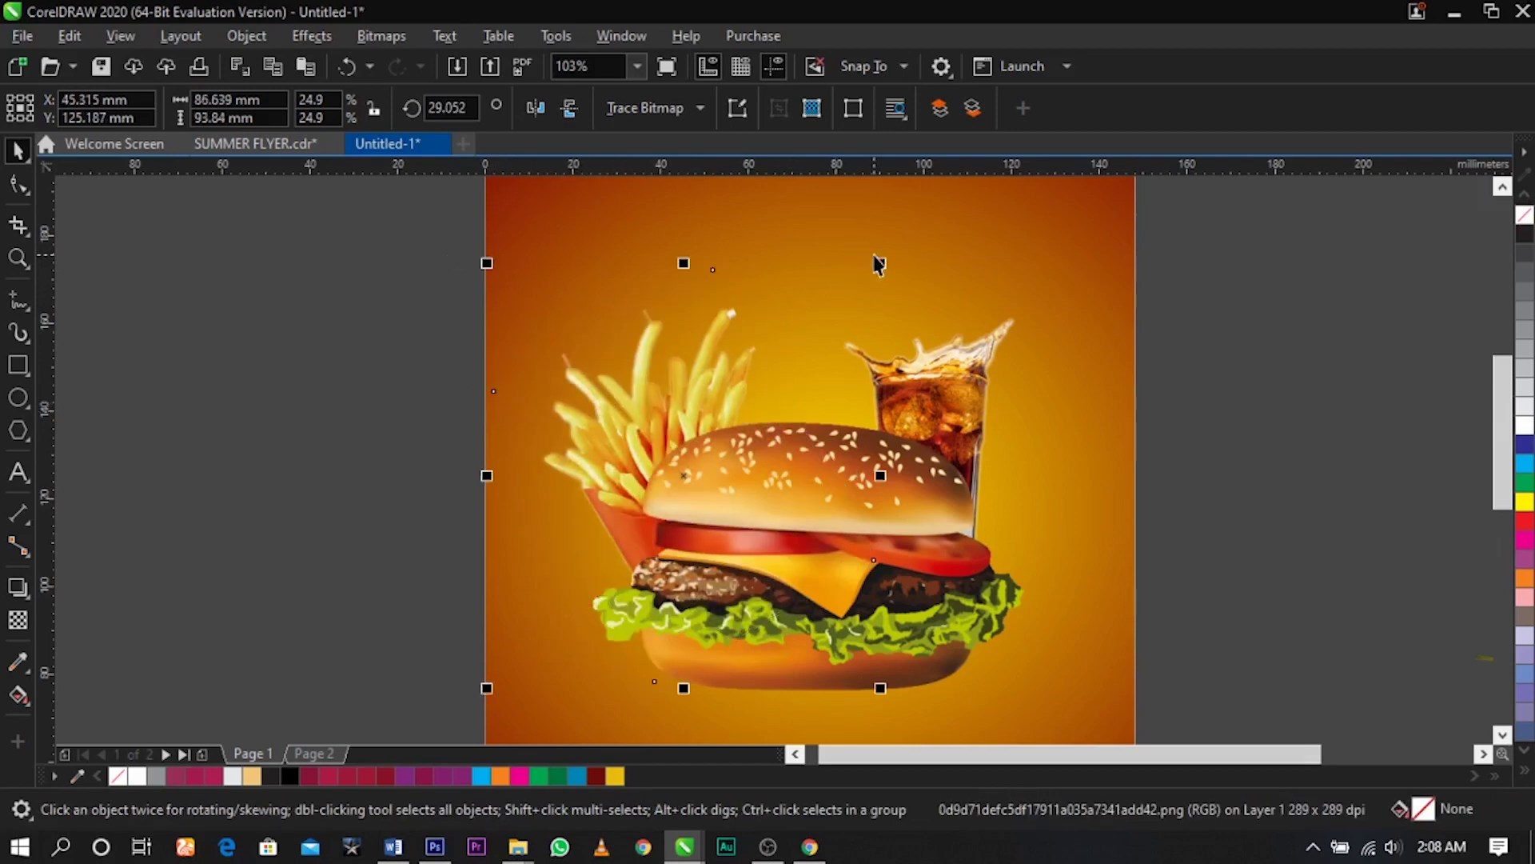
left_click_drag(880, 264, 862, 282)
Rotate the drink about 30° clockwise, enlarge it to about 24% scale and shift it outward behind the burger's right side
left_click(950, 376)
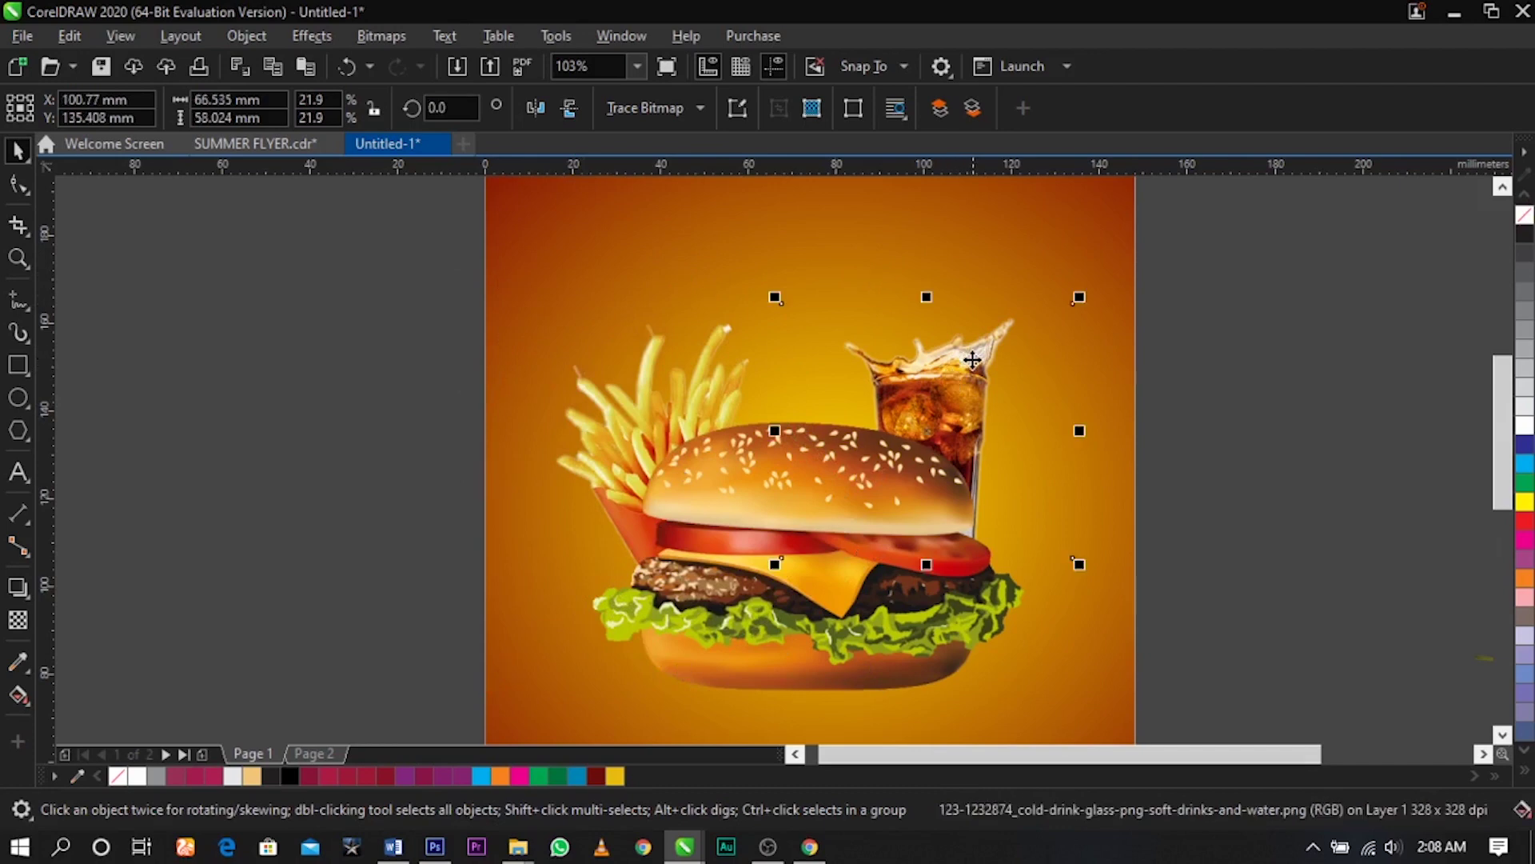
left_click(949, 376)
left_click_drag(1075, 298, 1054, 392)
left_click(1034, 400)
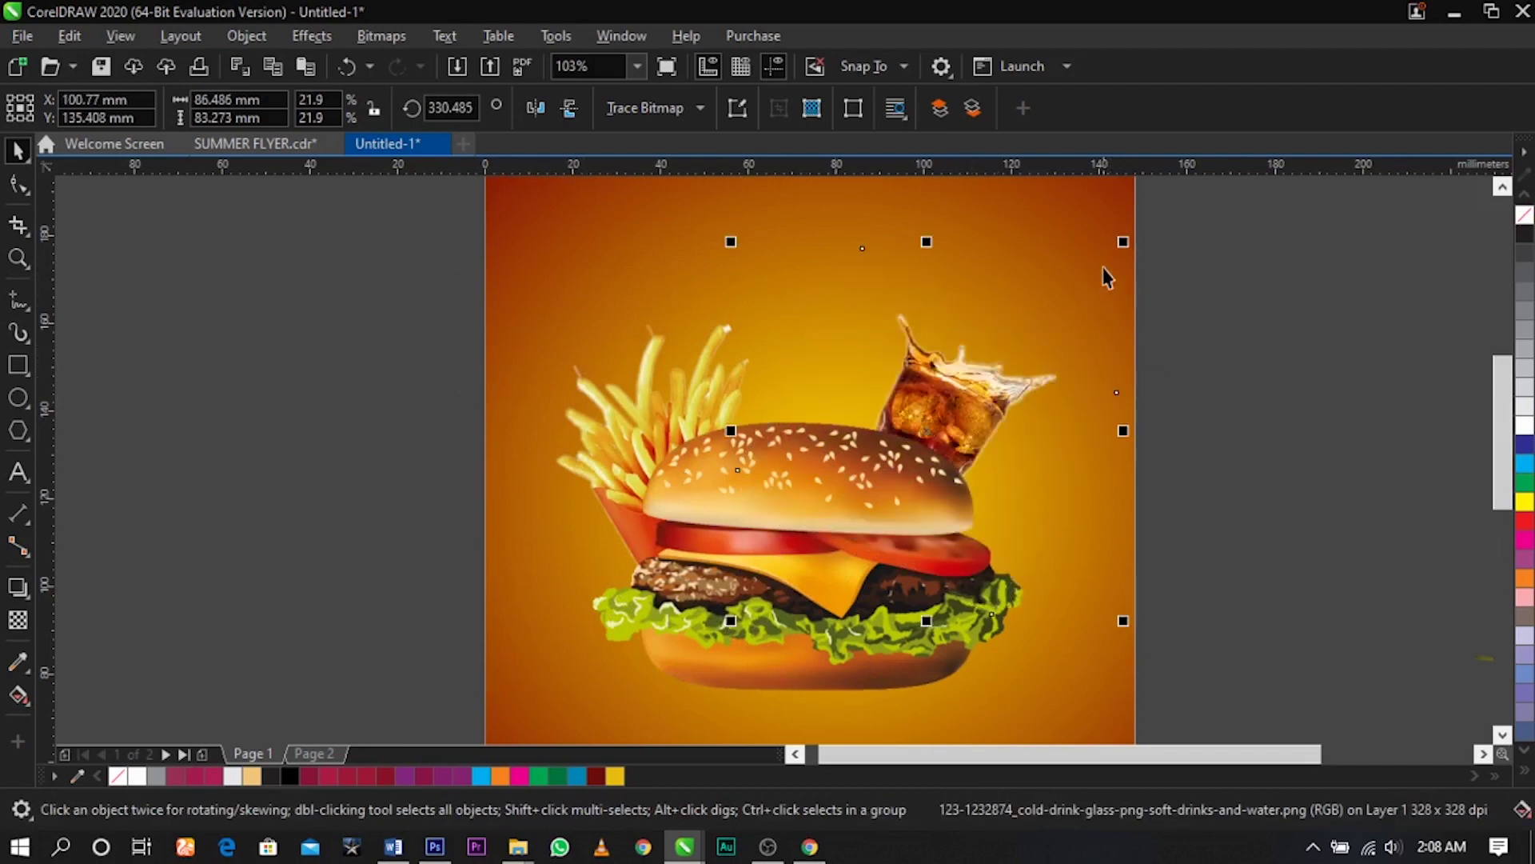
left_click_drag(1124, 242, 1142, 224)
left_click_drag(1016, 349, 1047, 388)
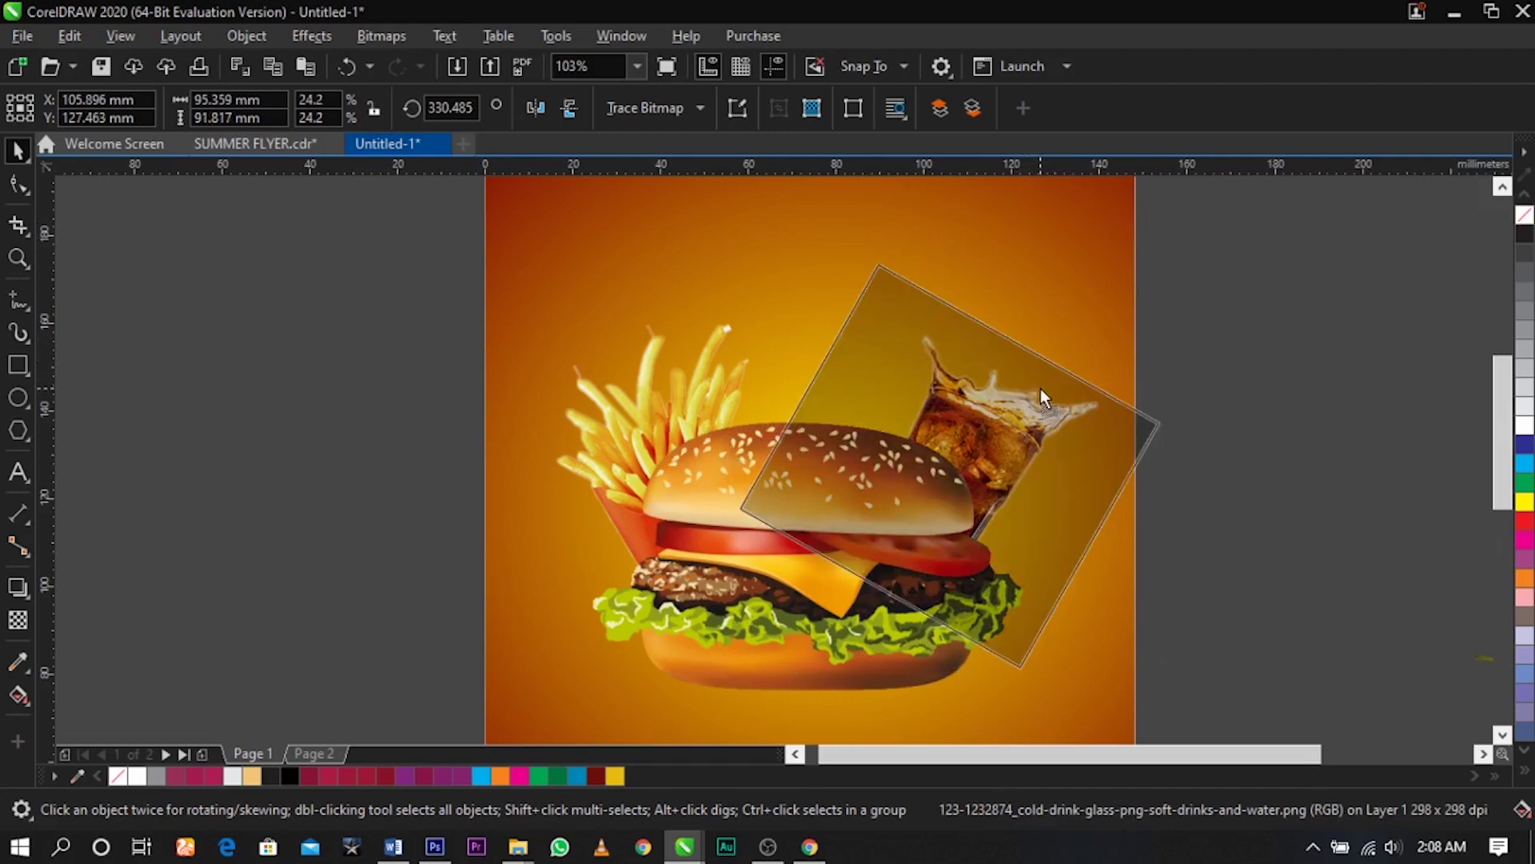
Select the burger, fries and drink together, scale them down slightly and centre the arrangement on the page
scroll(1040, 387, "down", 2)
left_click(1172, 296)
left_click_drag(1168, 288, 669, 610)
left_click_drag(852, 483, 864, 496)
key("z")
left_click_drag(648, 333, 1168, 620)
left_click_drag(1060, 601, 1049, 598)
left_click_drag(820, 525, 814, 525)
left_click(1197, 518)
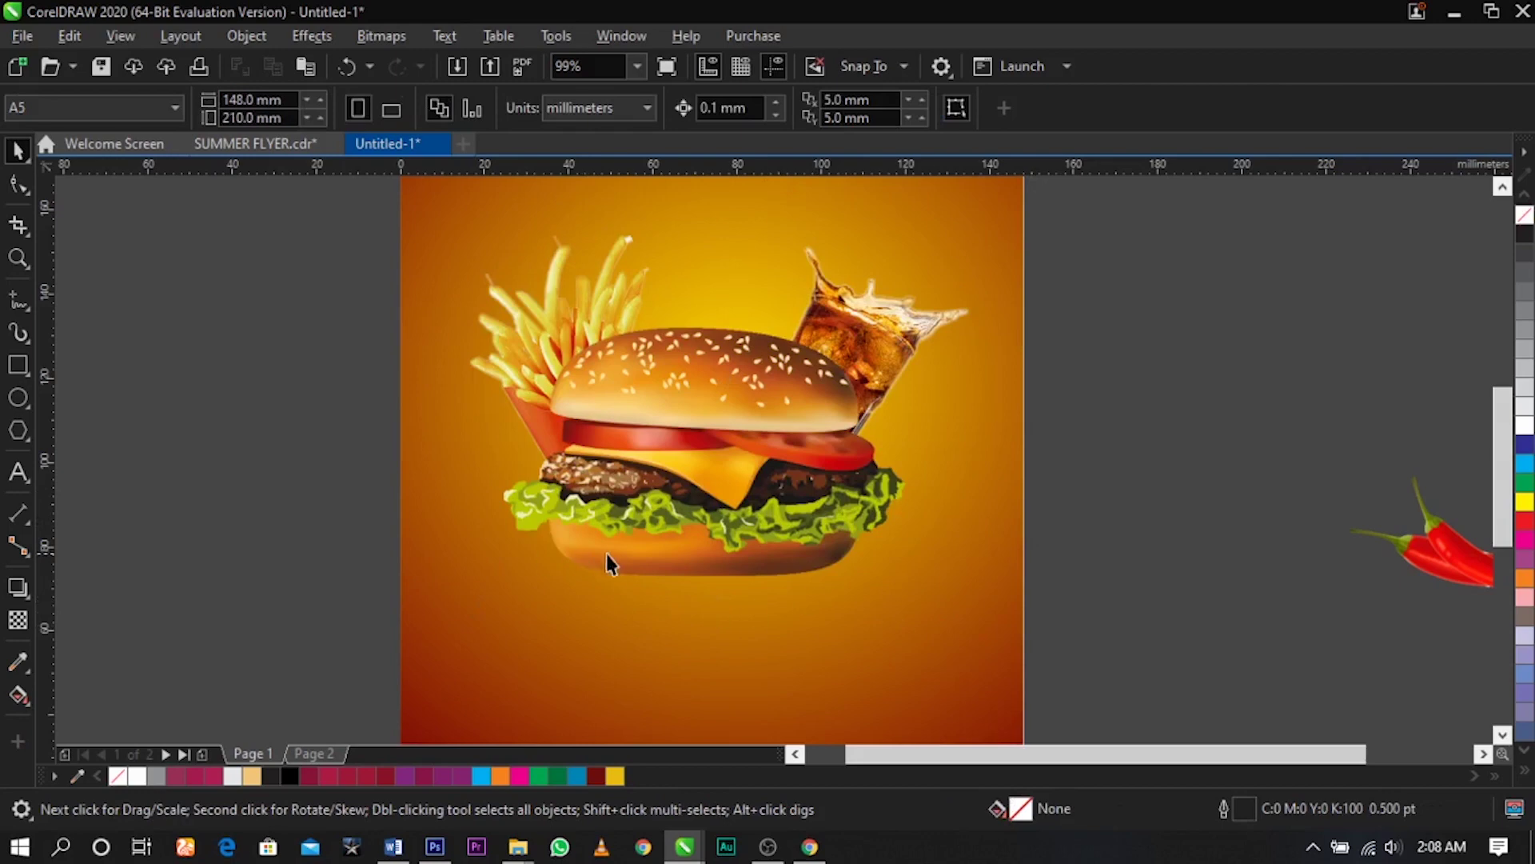
Draw a flat ellipse about 79 × 9 mm and position it just below the bottom bun
key("z")
left_click_drag(348, 424, 1083, 671)
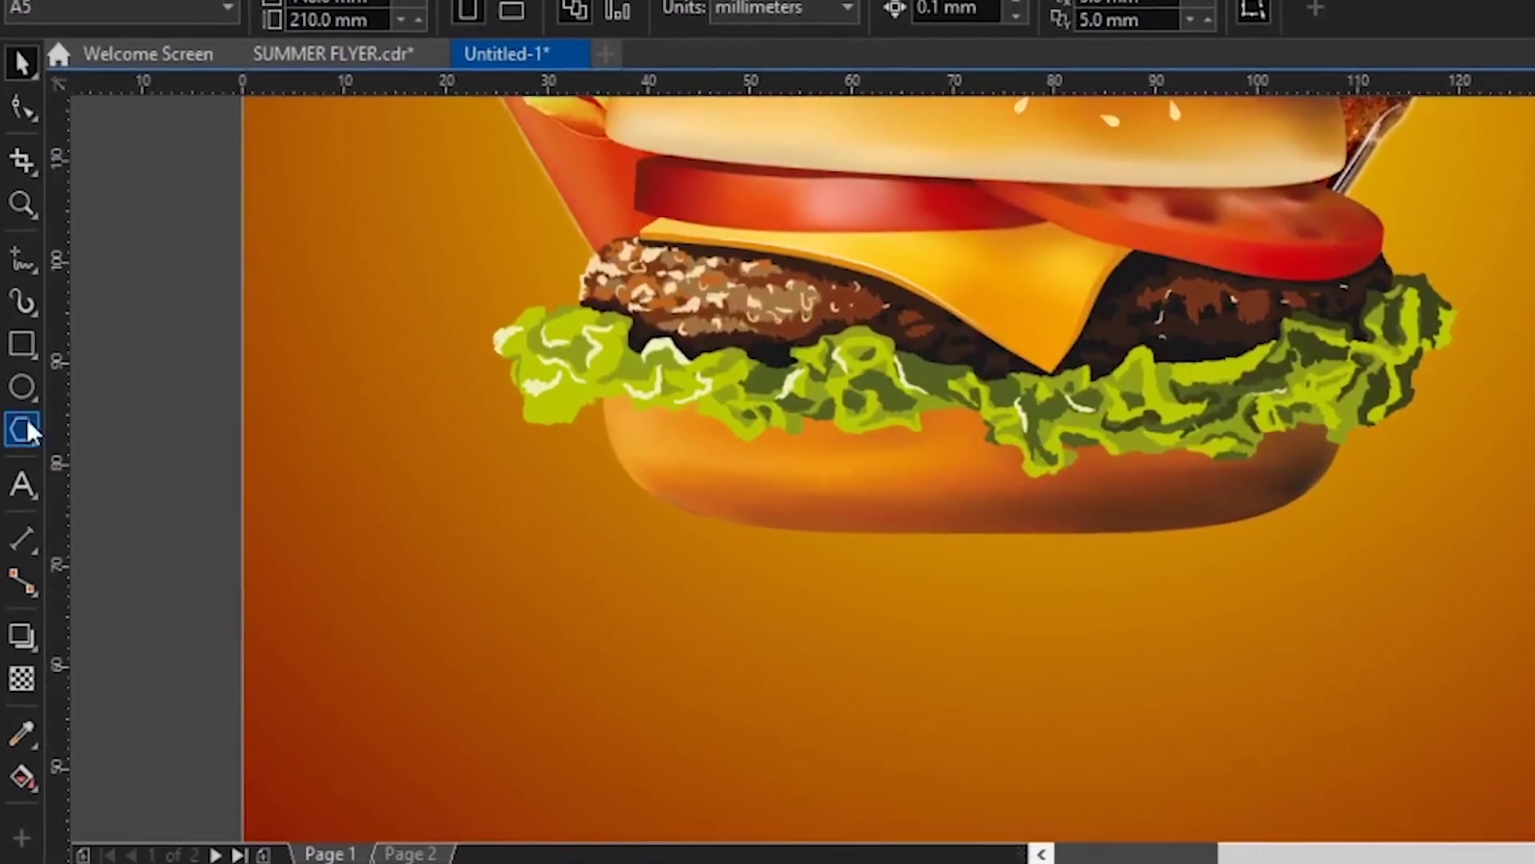
left_click(22, 386)
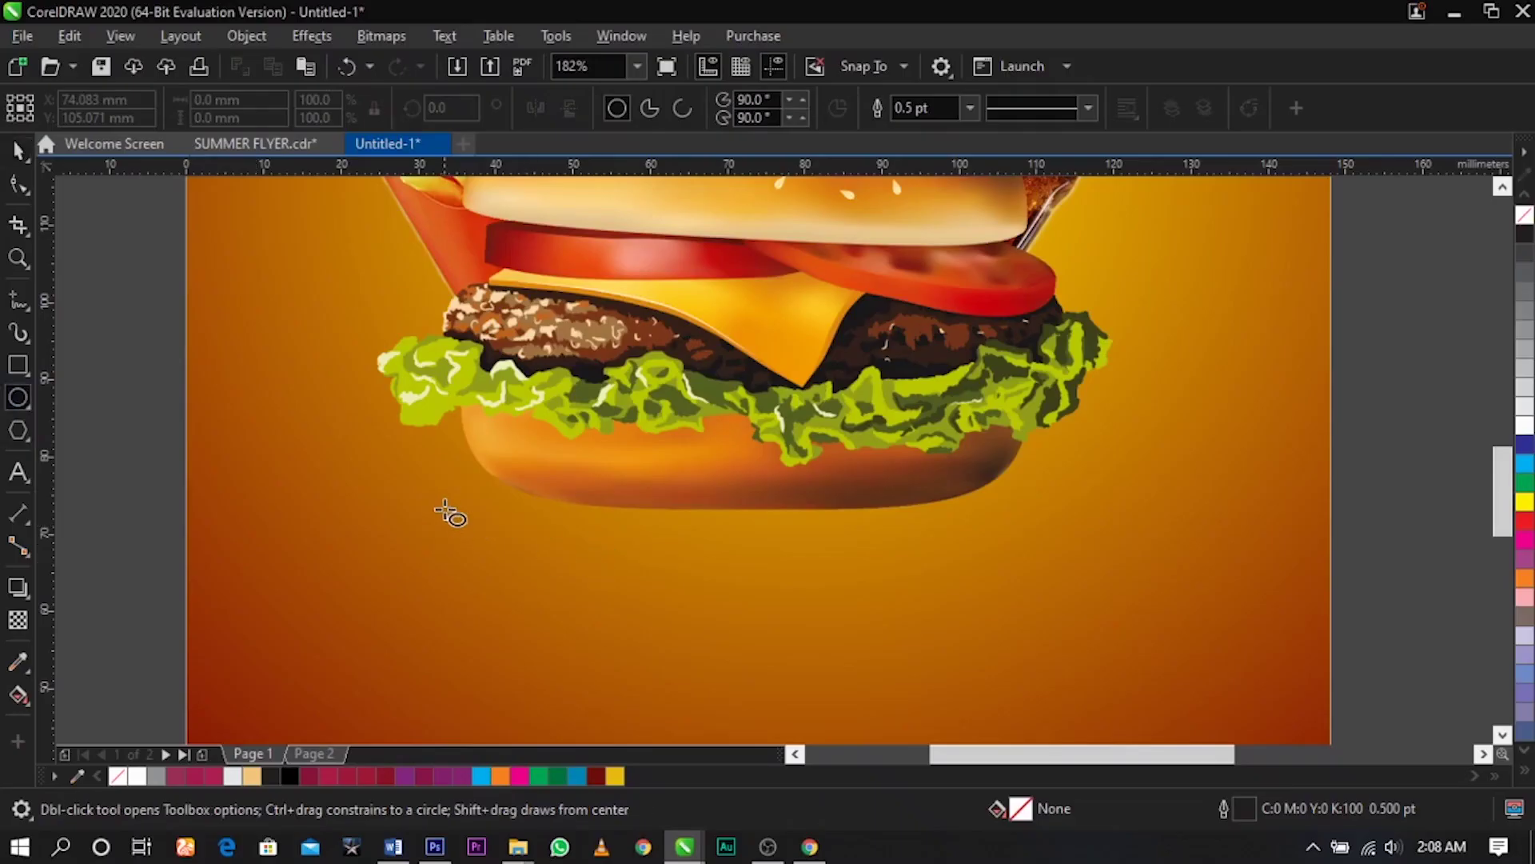
left_click_drag(434, 498, 1049, 574)
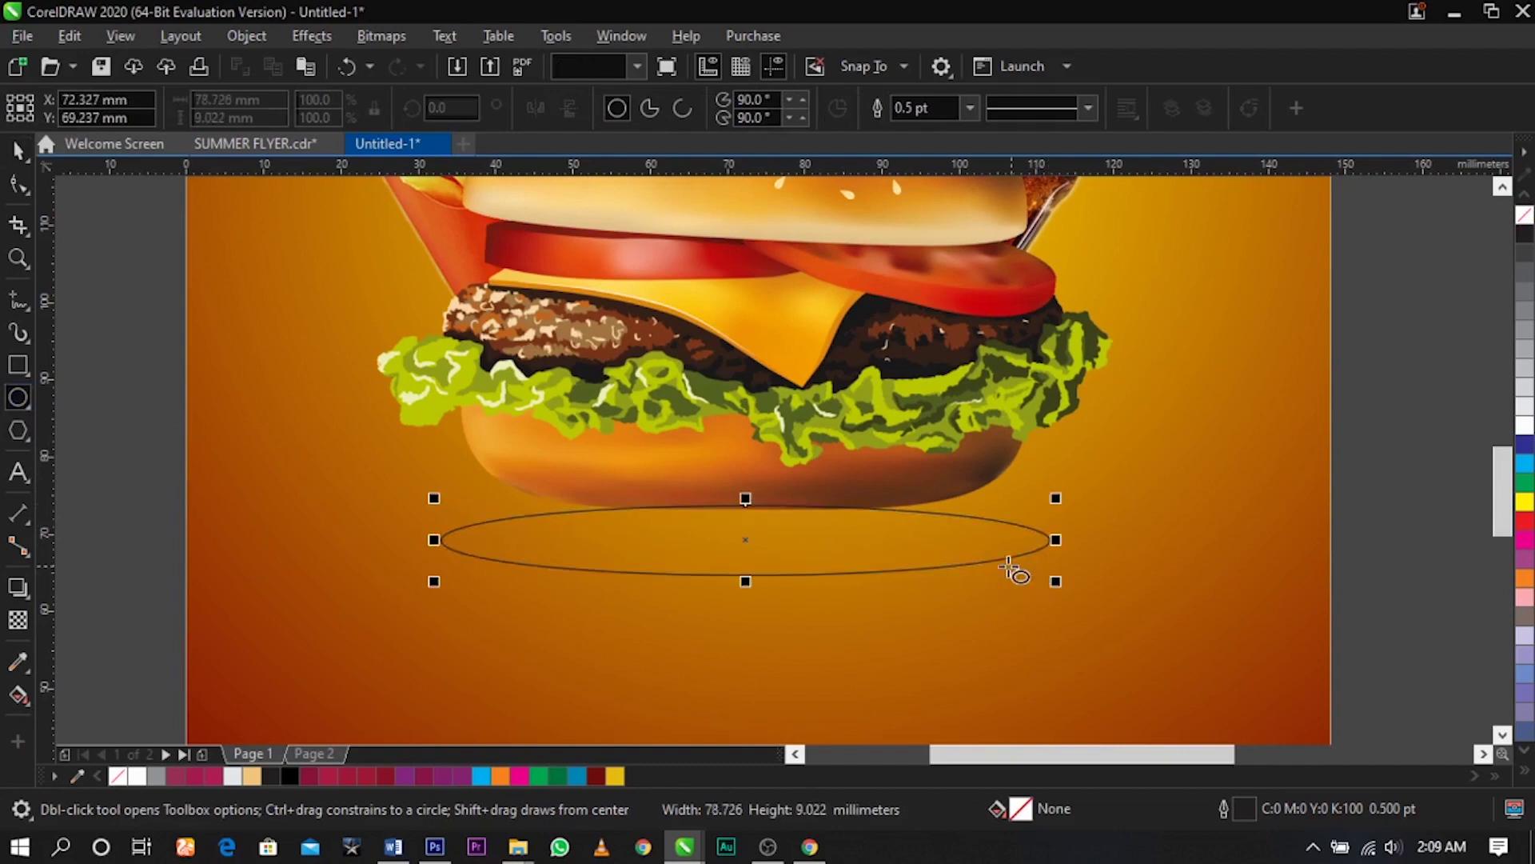
key("space")
left_click_drag(881, 550, 899, 562)
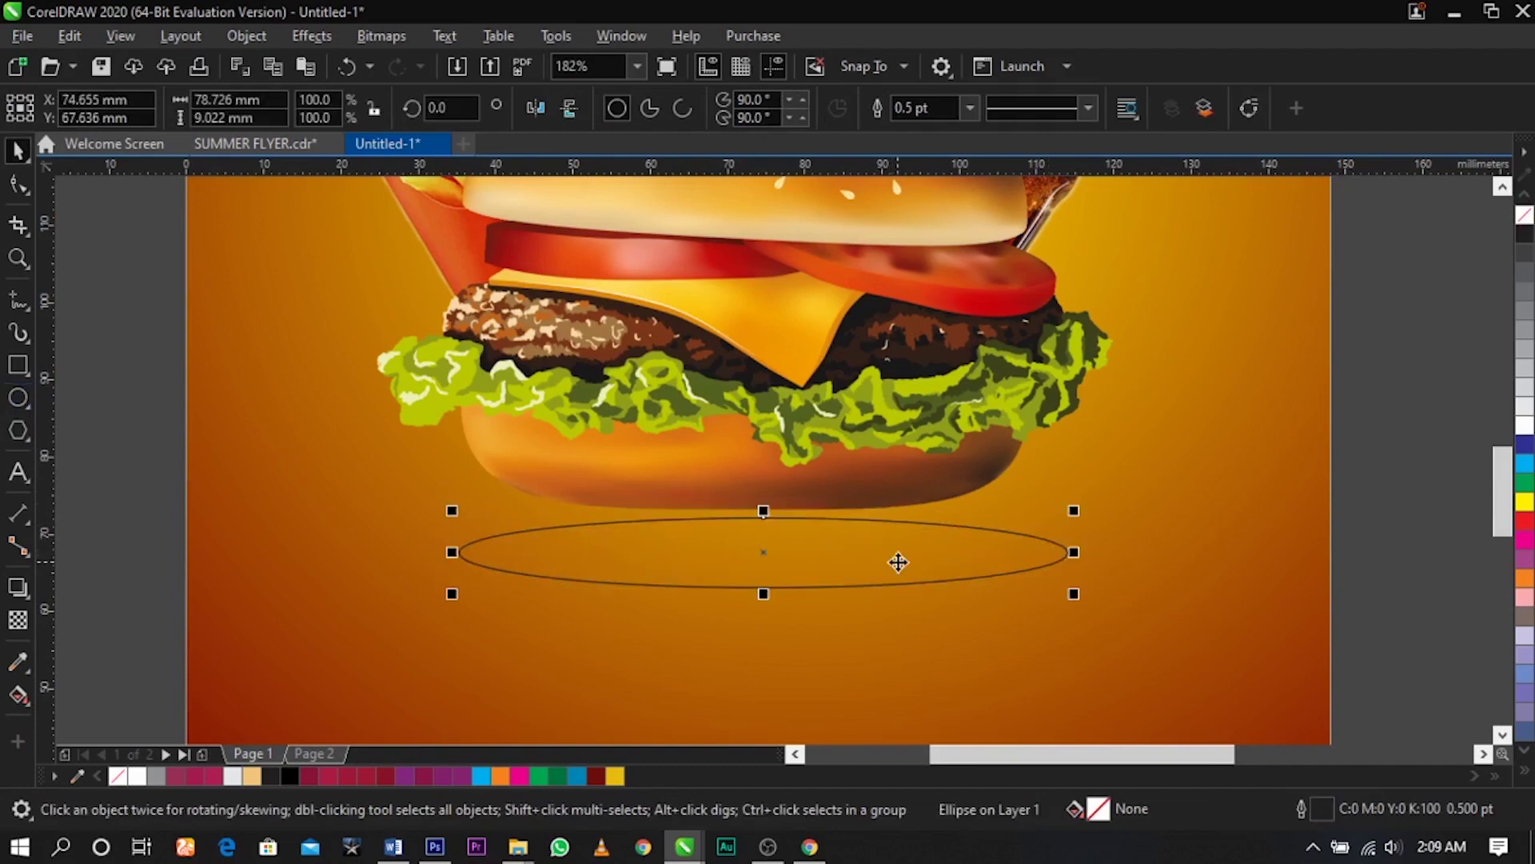
Give the ellipse a dark red fill (C32 M99 Y100 K48) without outline and centre it horizontally on the background
left_click(595, 776)
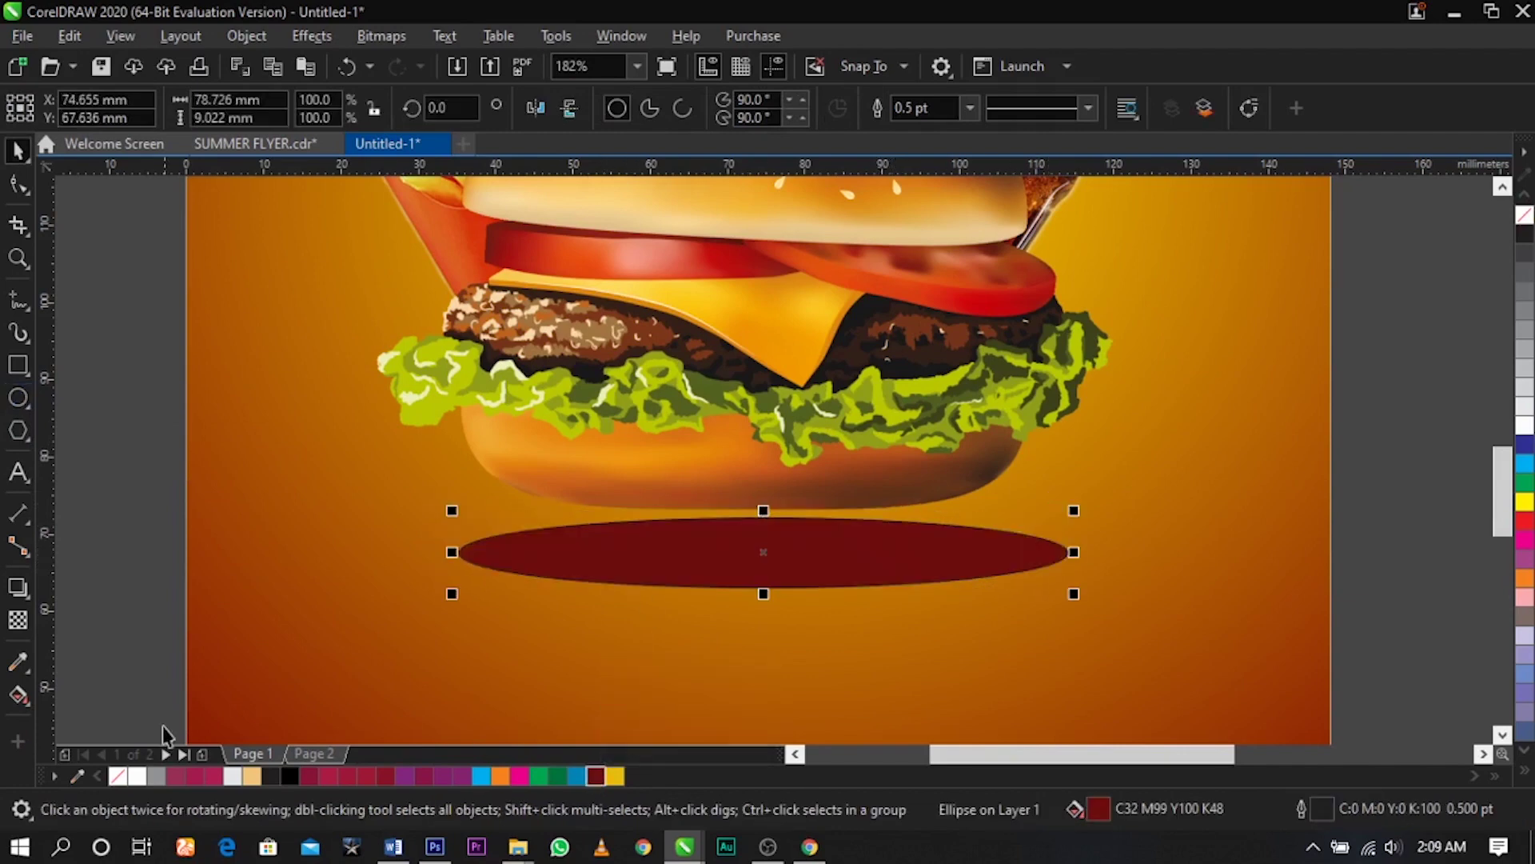
right_click(118, 779)
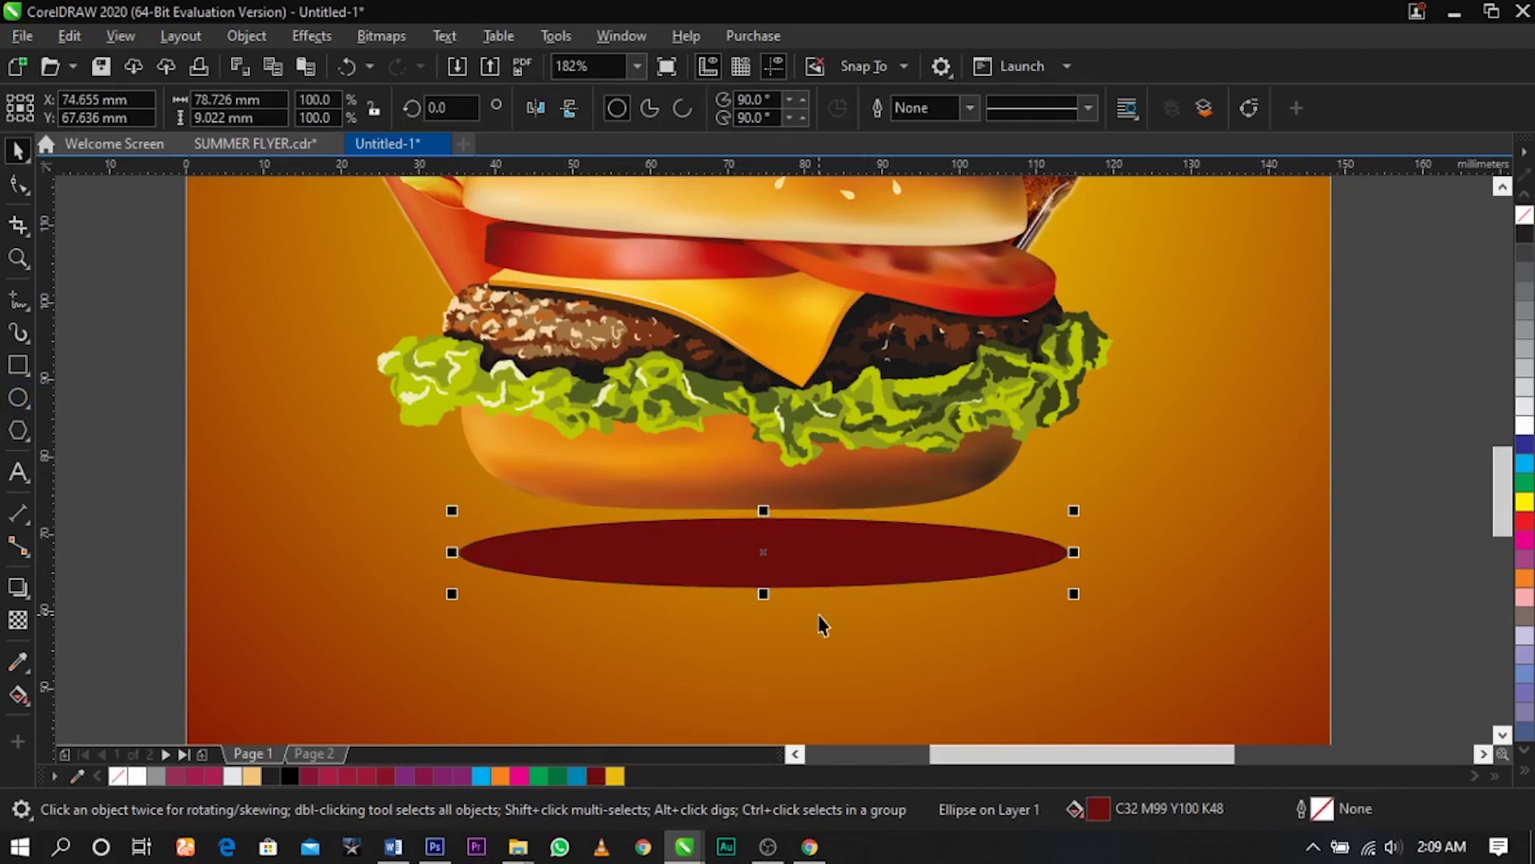
left_click(843, 621, "shift")
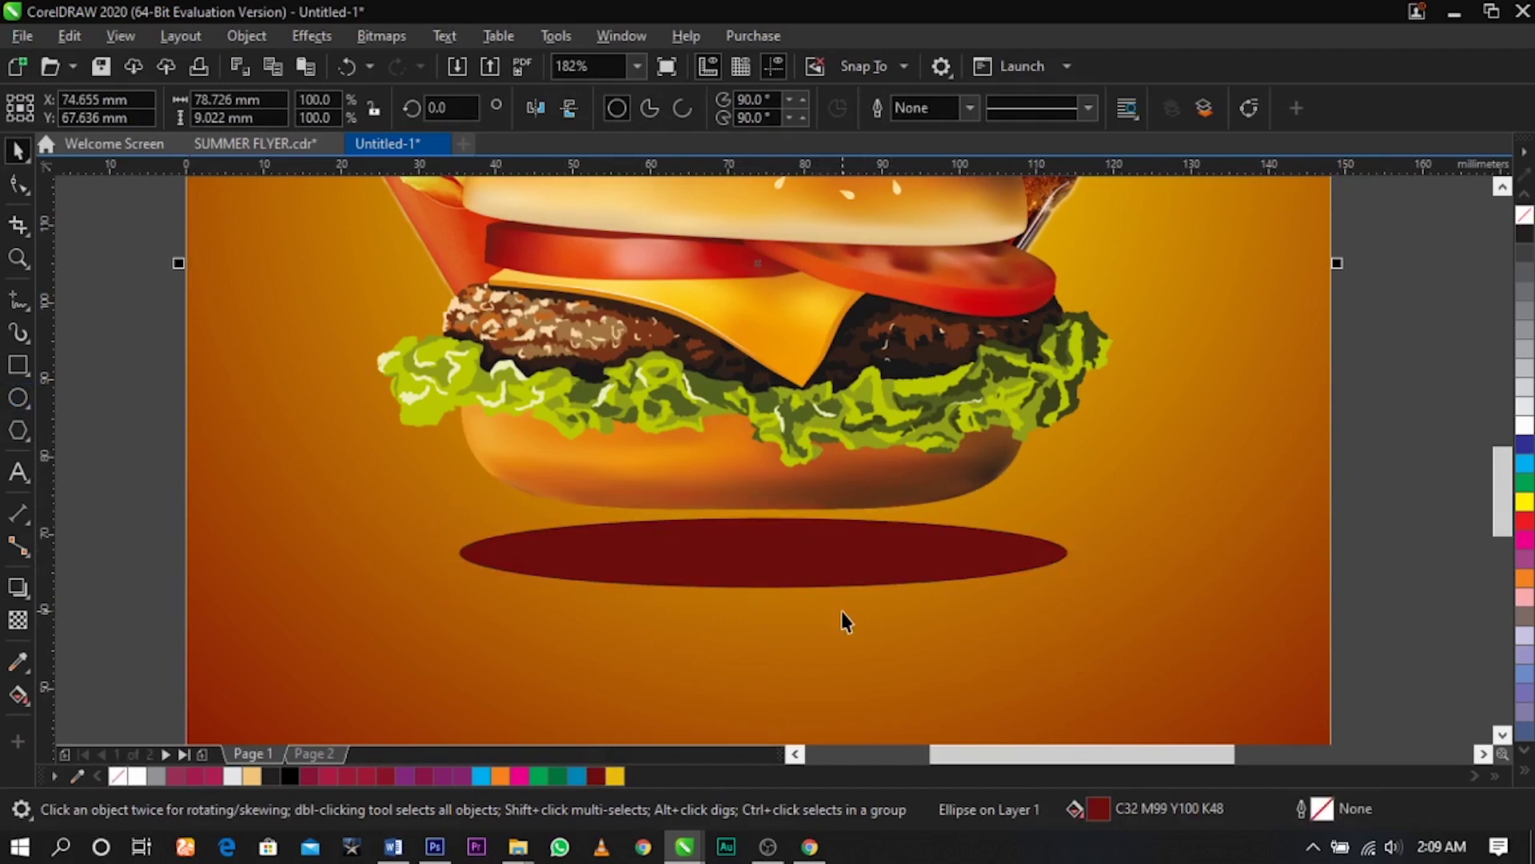
key("c")
left_click(1422, 617)
Apply a Gaussian Blur with a radius of 43.1 pixels to the dark red ellipse
left_click(947, 562)
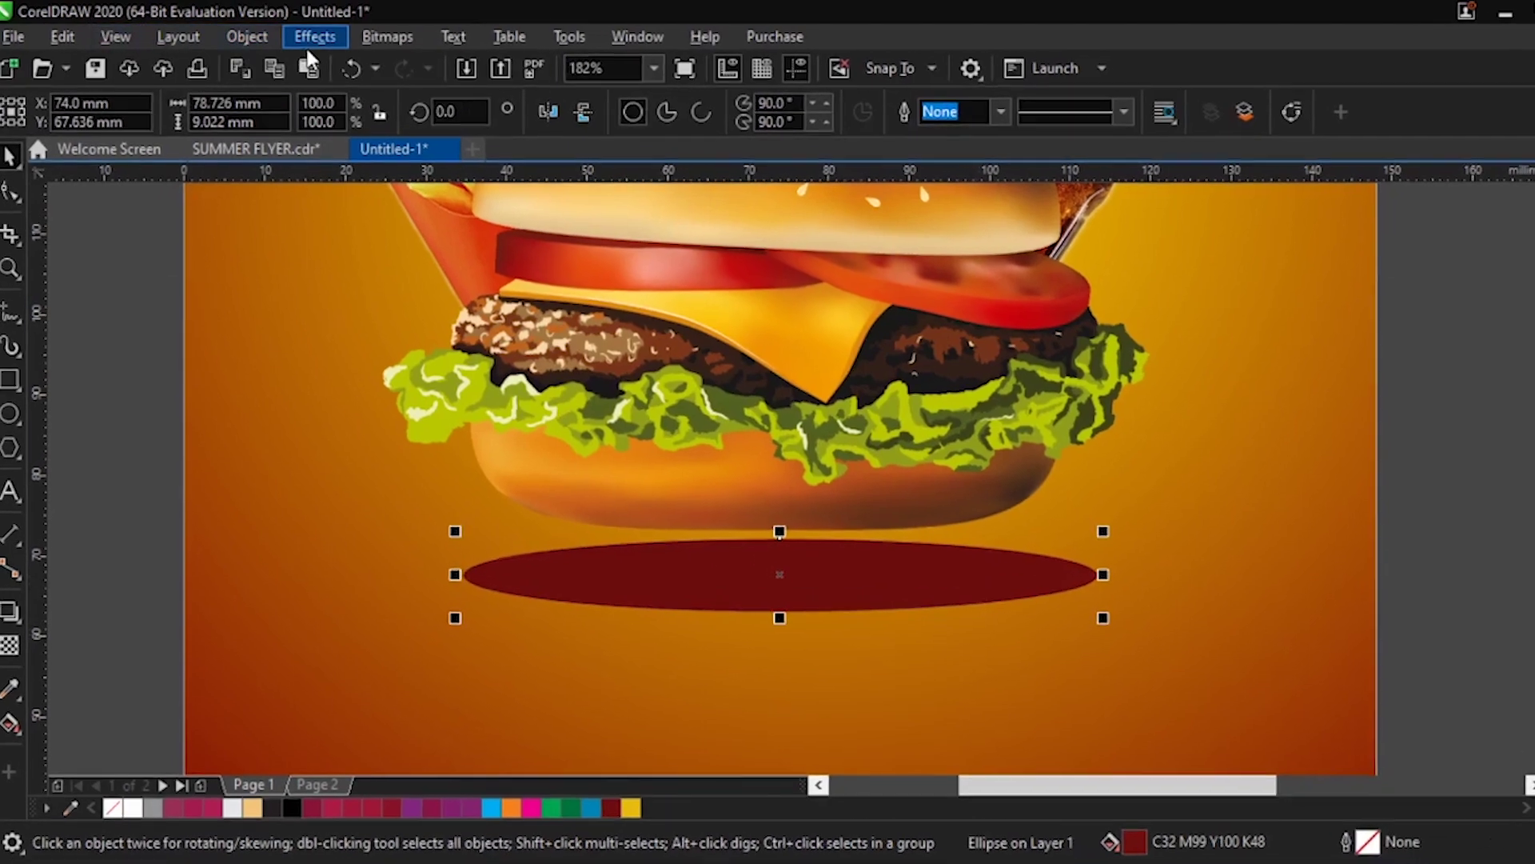
left_click(310, 44)
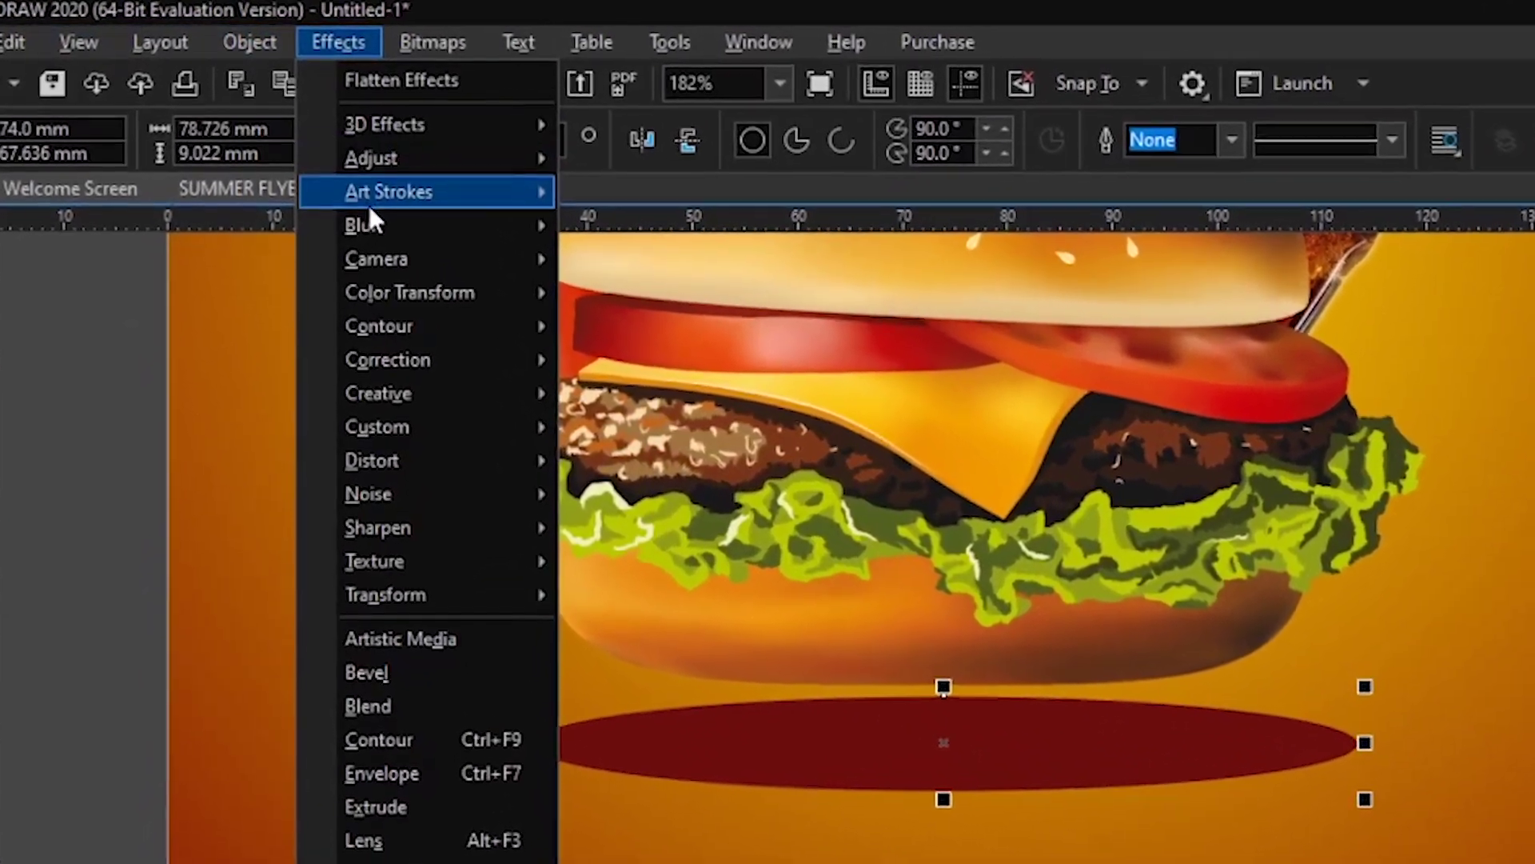
mouse_move(364, 213)
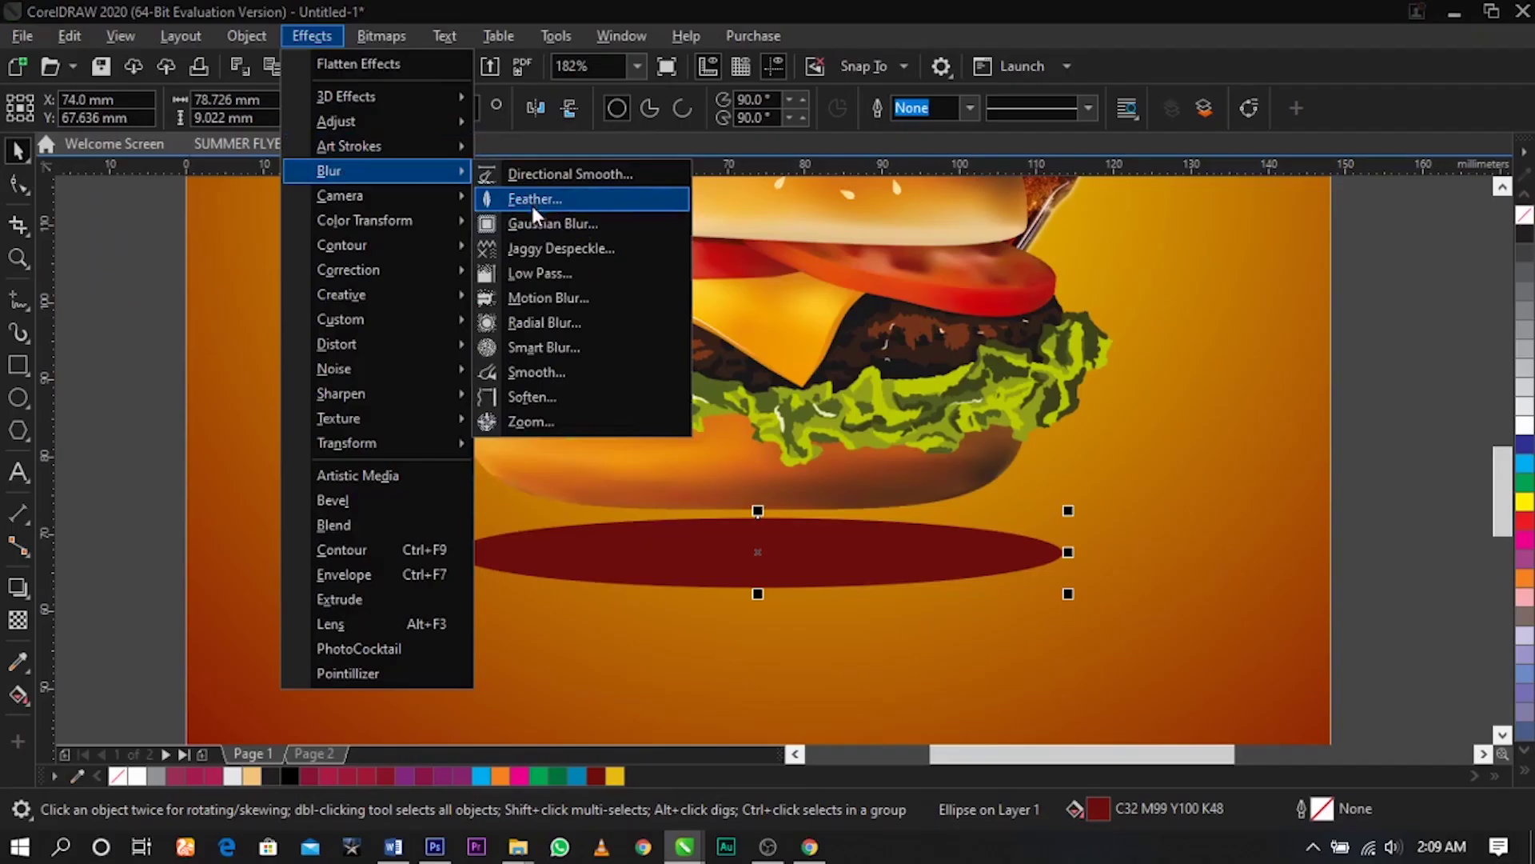
left_click(756, 372)
mouse_move(775, 411)
left_mouse_down()
mouse_move(754, 406)
mouse_move(774, 404)
left_mouse_up()
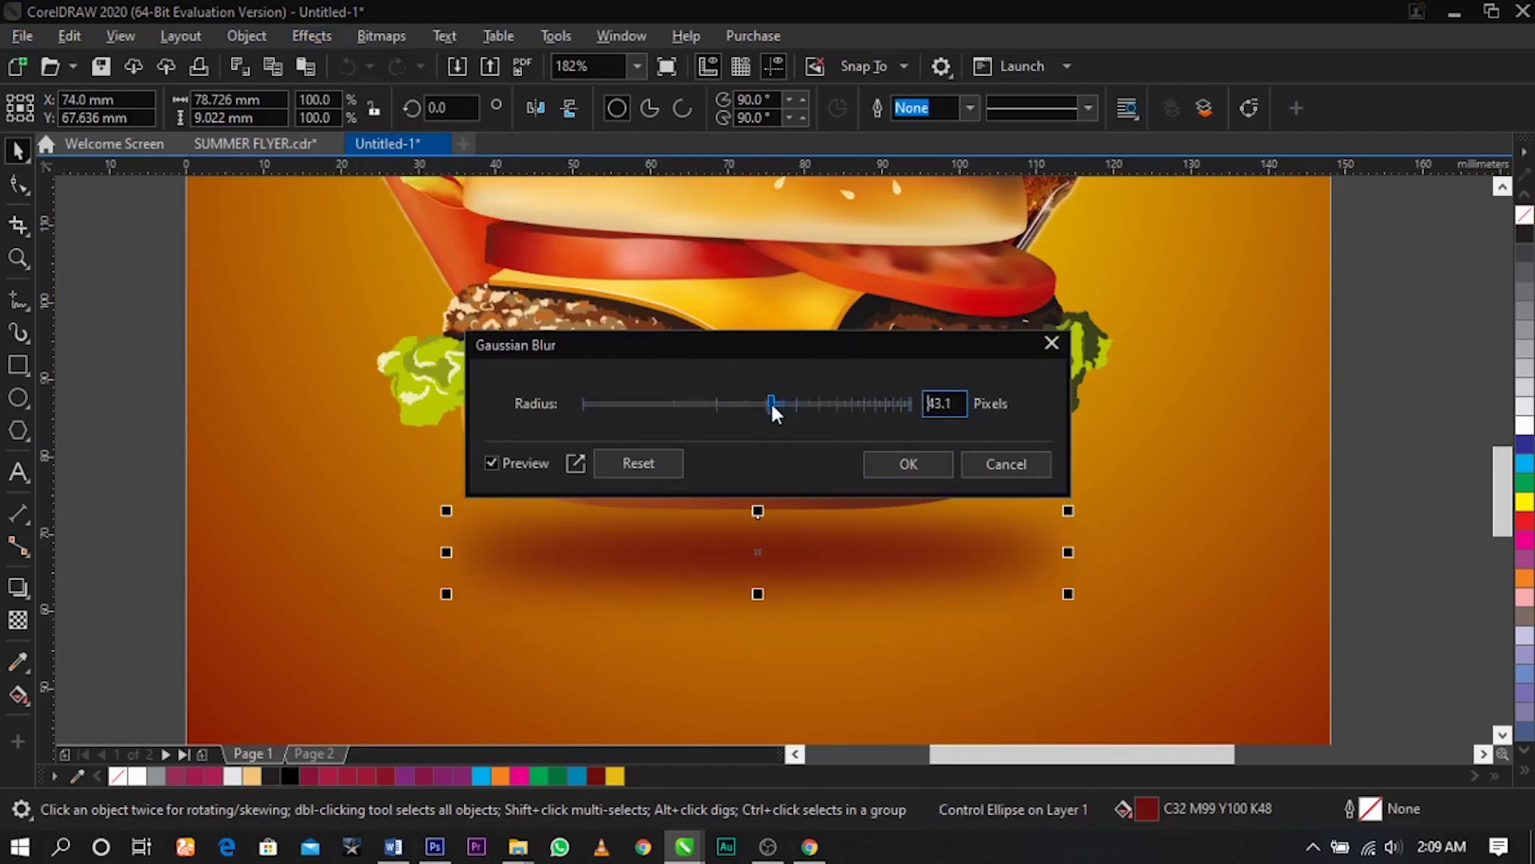
left_click(901, 480)
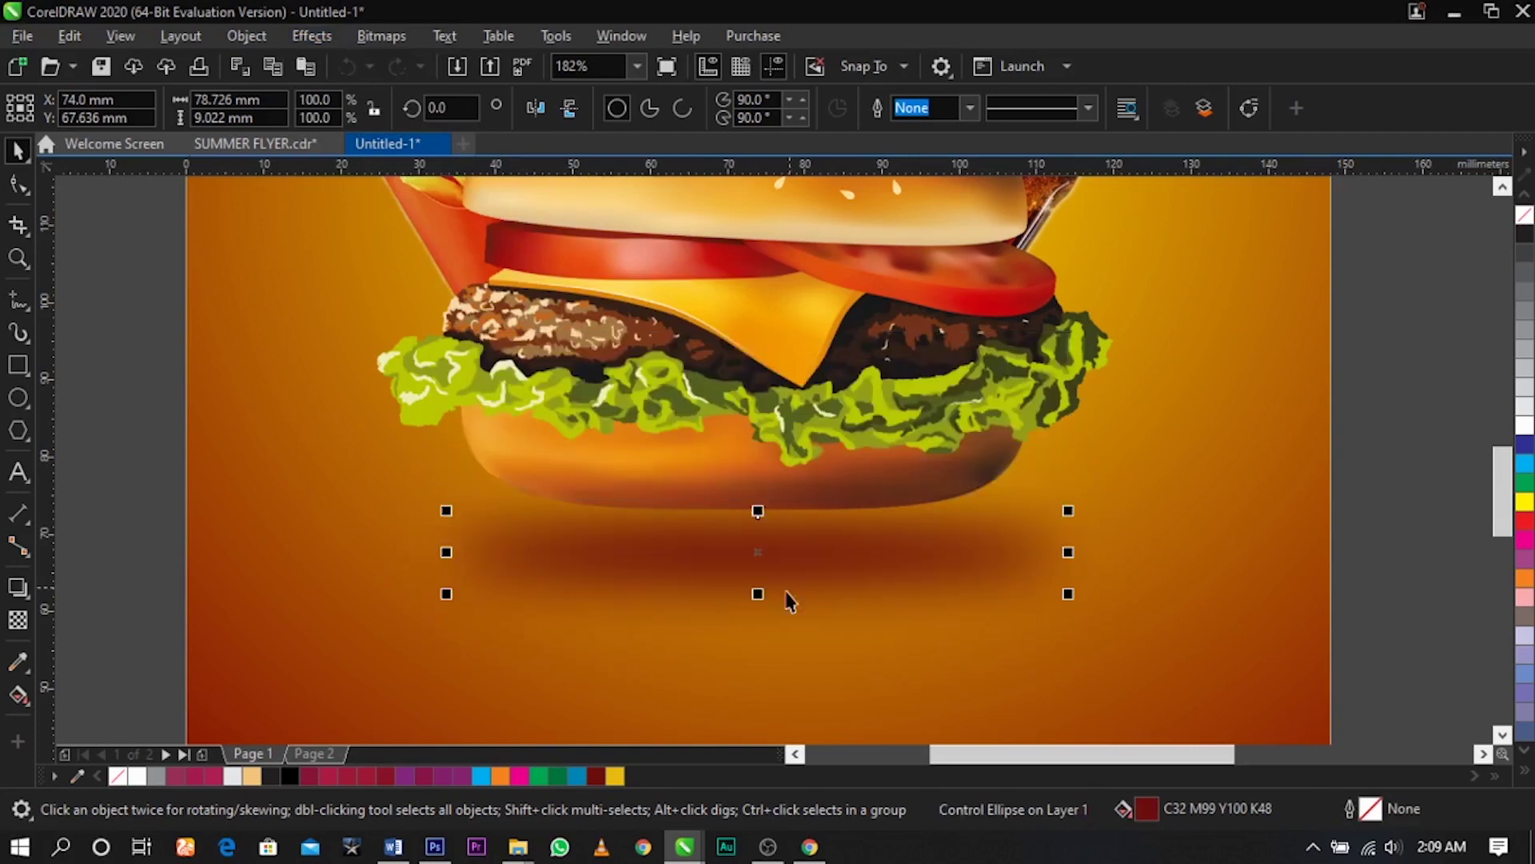
Move the blurred shadow up against the bottom bun and flatten it to about 22 mm high
left_click_drag(758, 594, 760, 511)
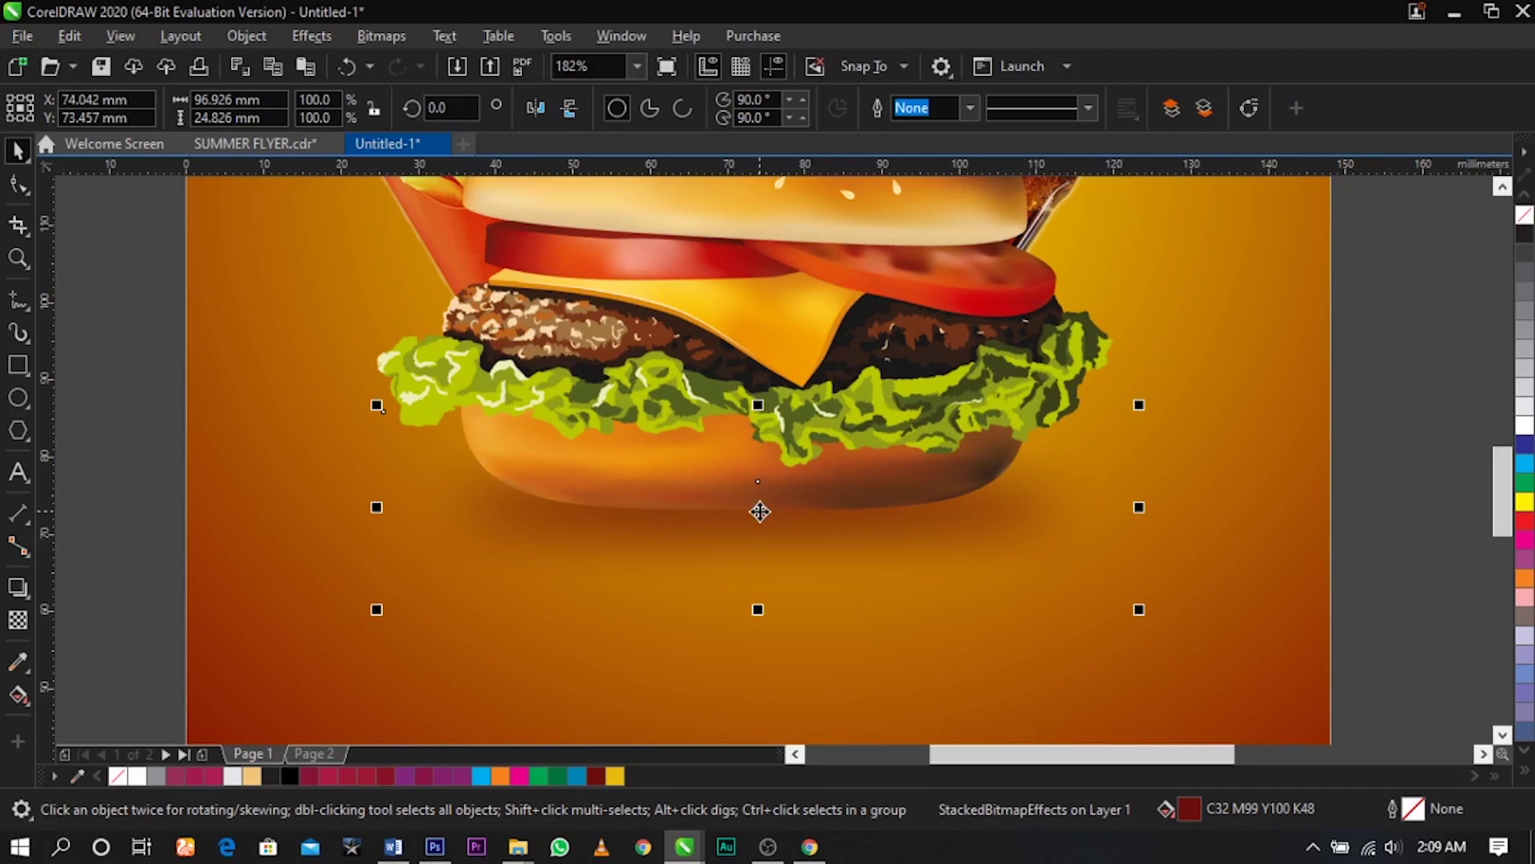
scroll(715, 476, "up", 3)
left_click_drag(809, 367, 807, 387)
scroll(806, 404, "down", 2)
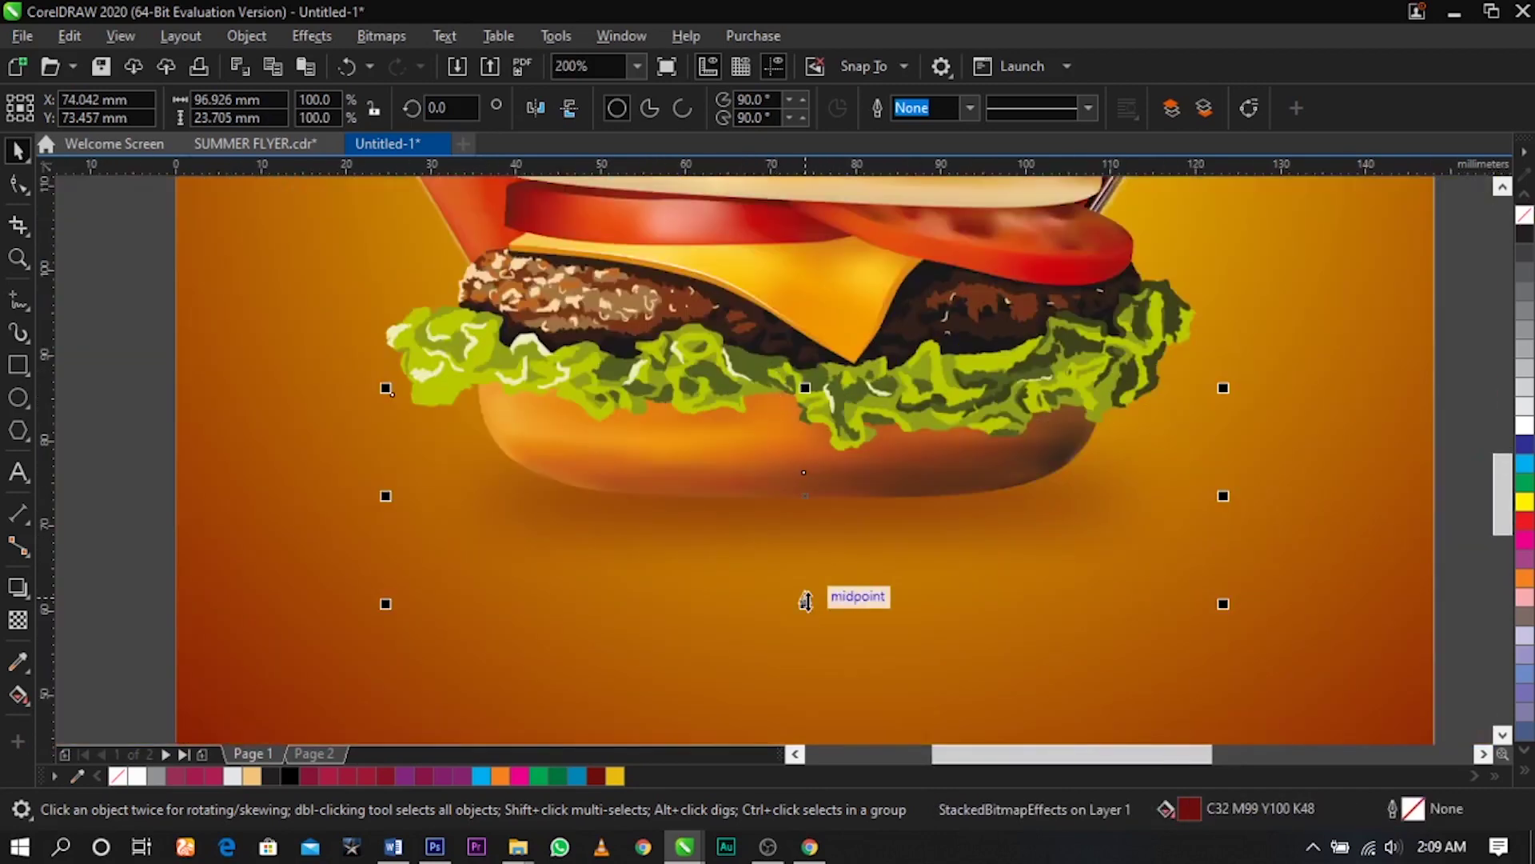
left_click_drag(808, 592, 809, 586)
left_click(822, 538)
left_click(824, 549)
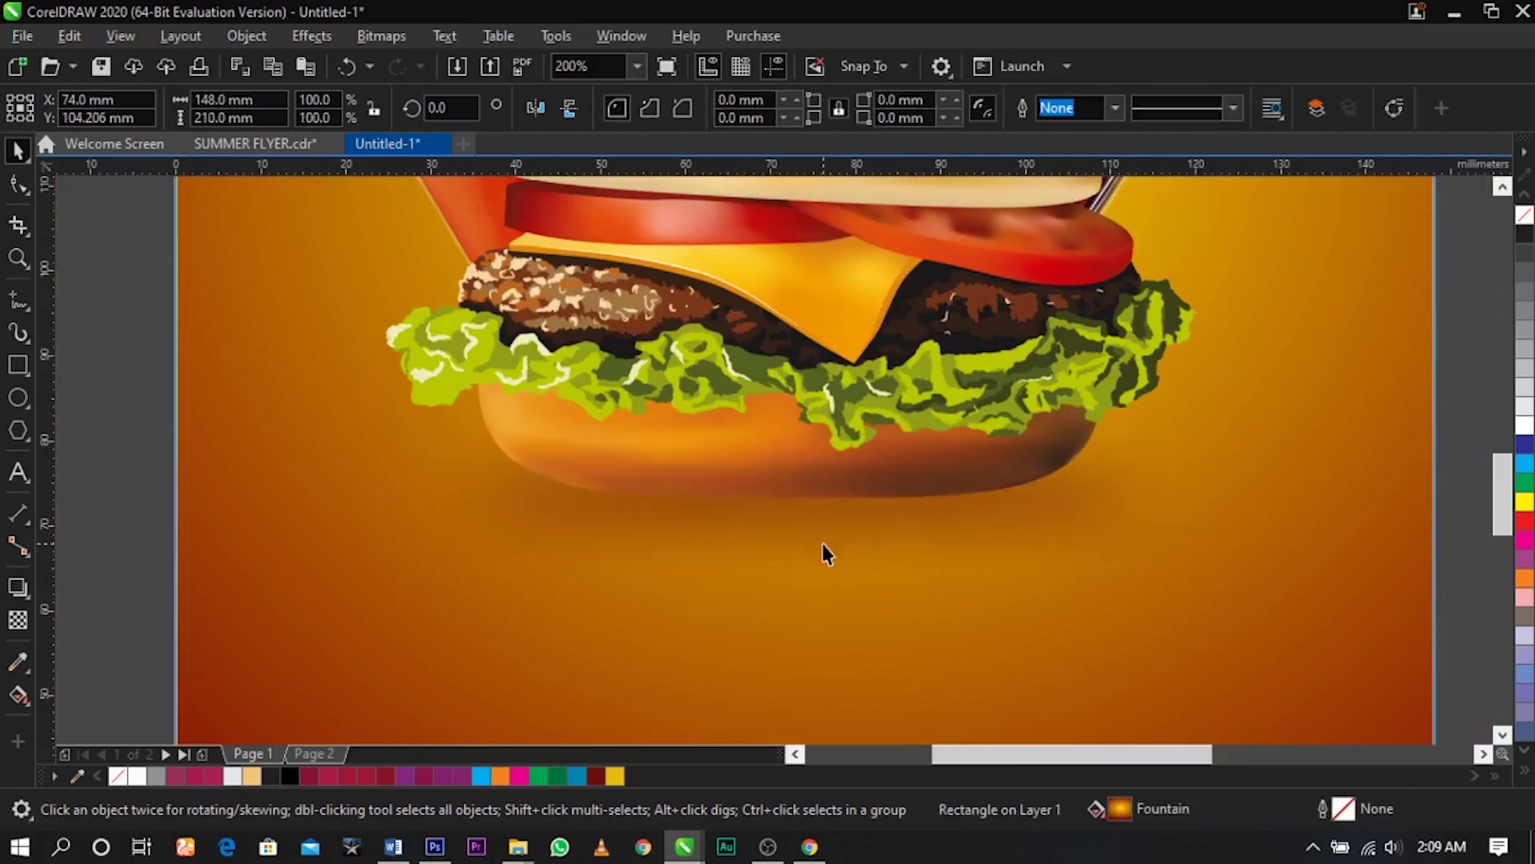
Set the shadow's Gaussian Blur radius to 21.7 pixels
left_click_drag(1474, 355, 228, 703)
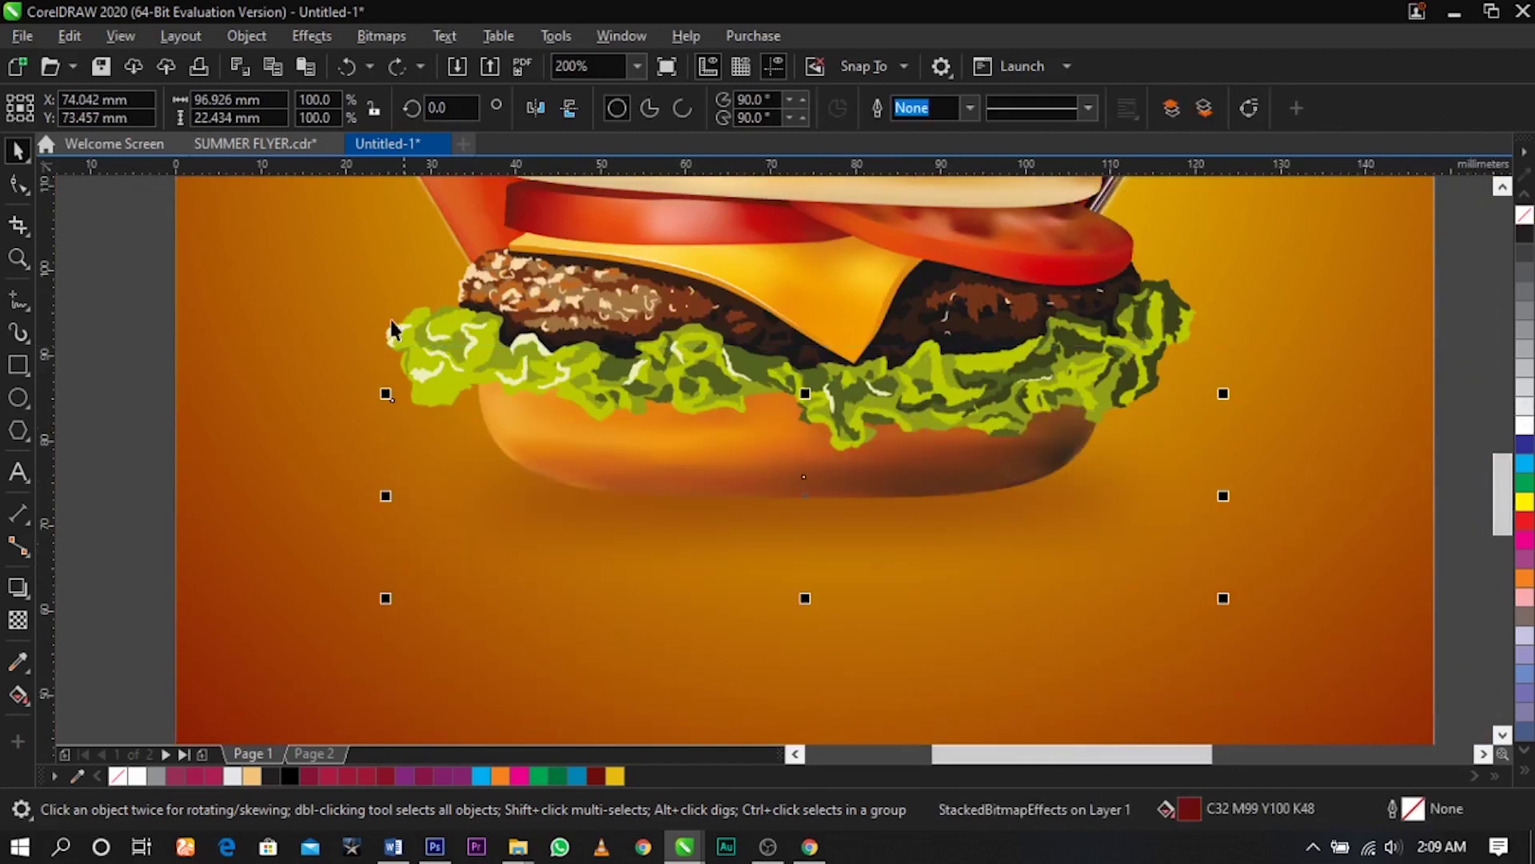
left_click(300, 37)
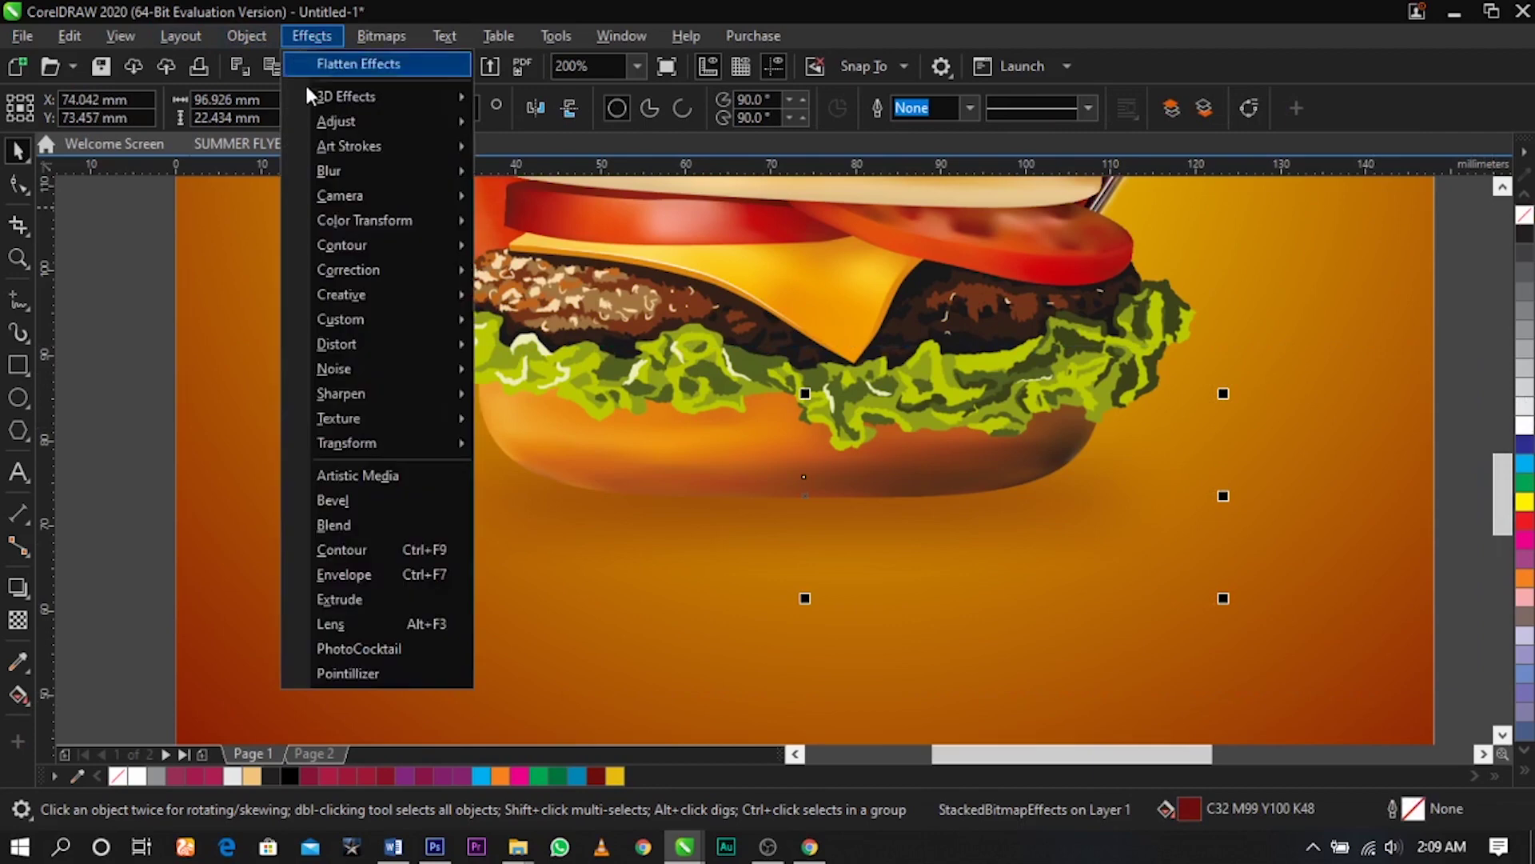
mouse_move(329, 169)
left_click(564, 222)
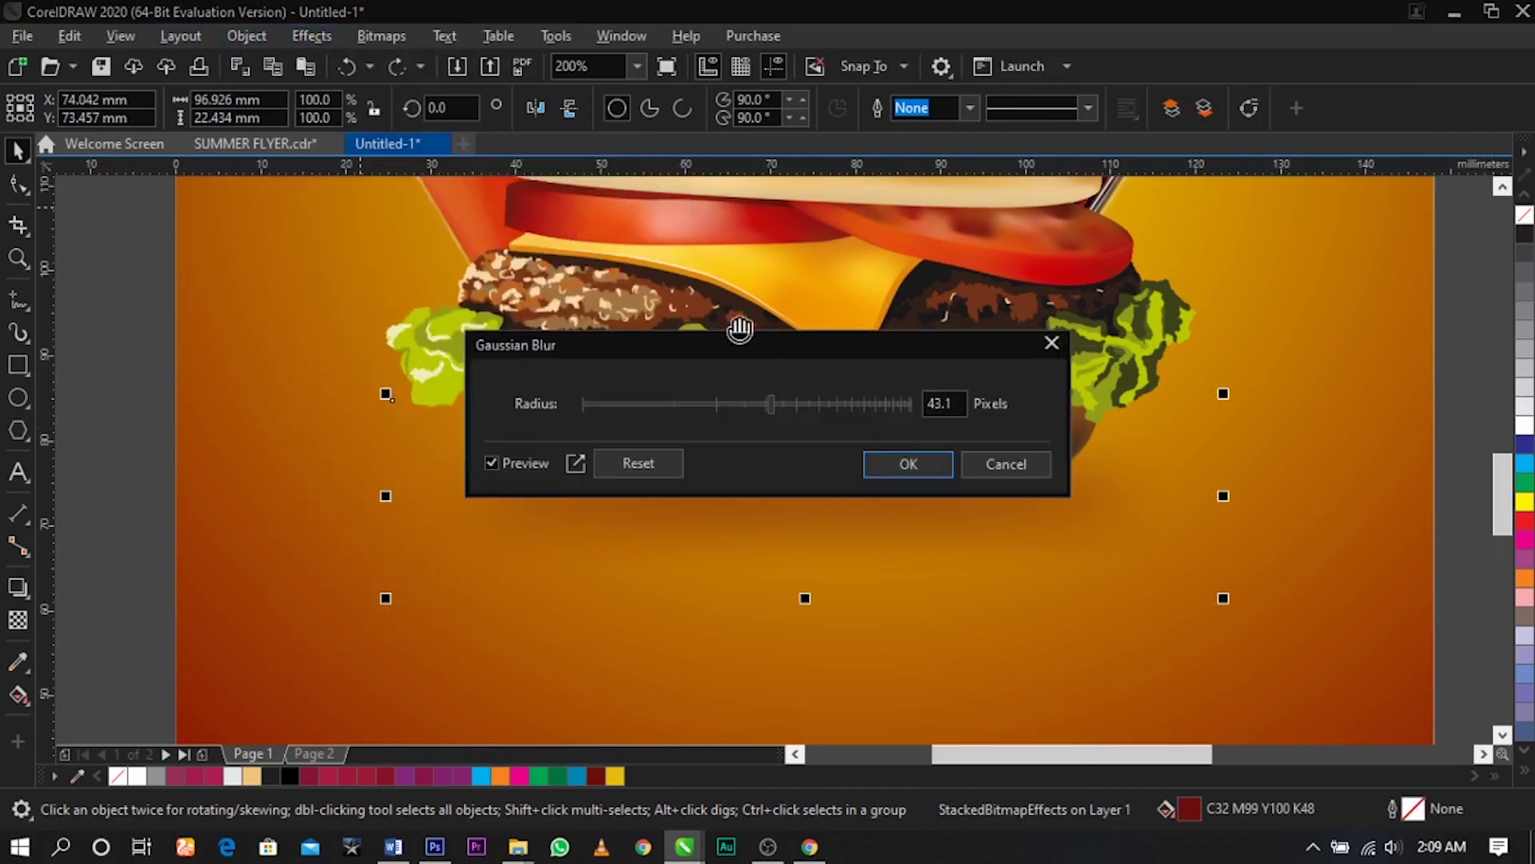
left_click_drag(770, 403, 726, 404)
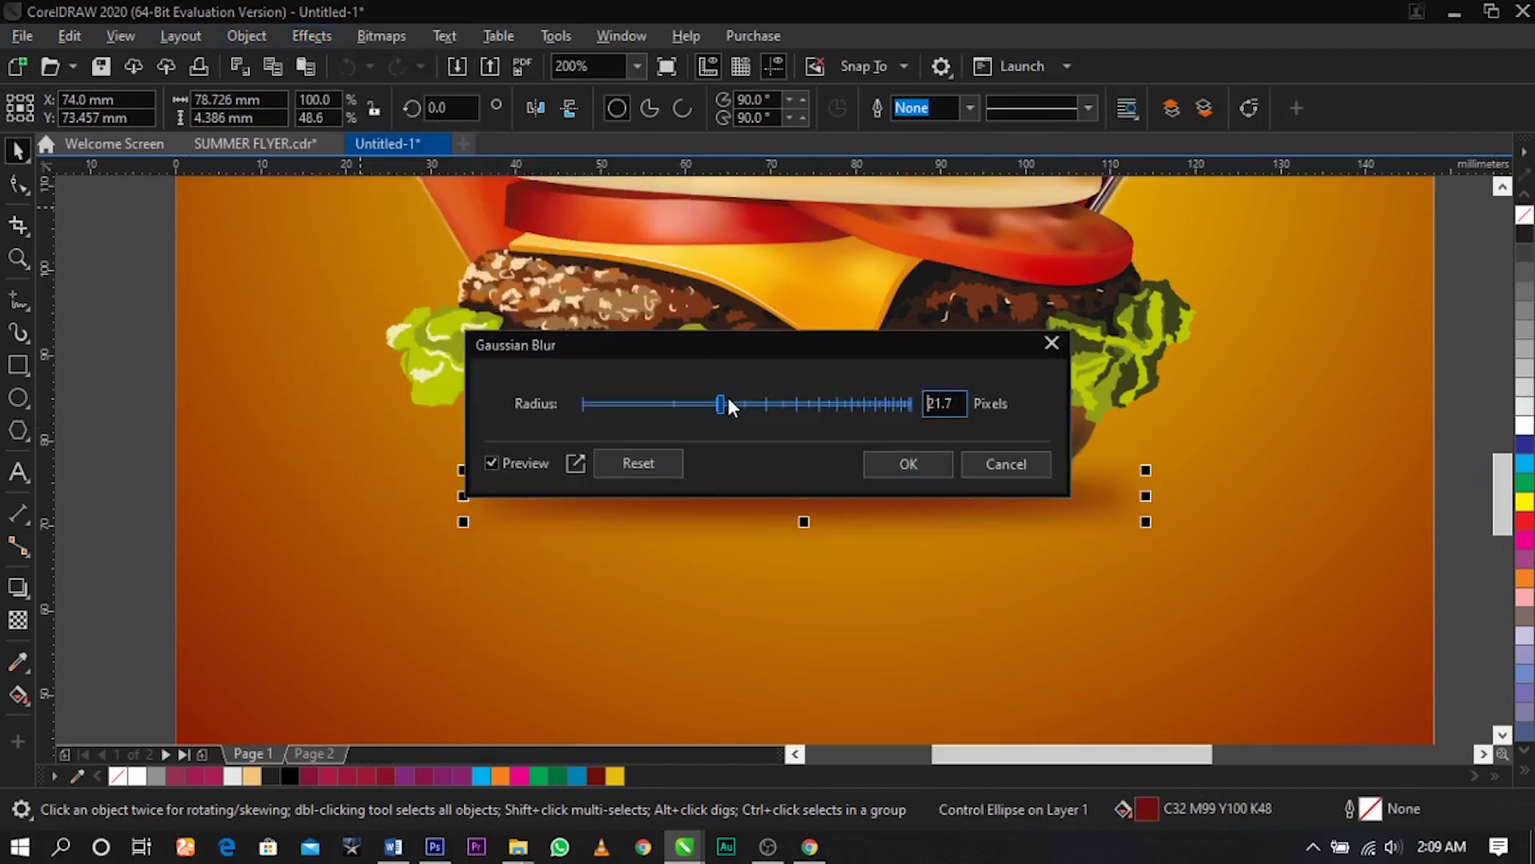
left_click_drag(751, 341, 629, 200)
left_click(800, 320)
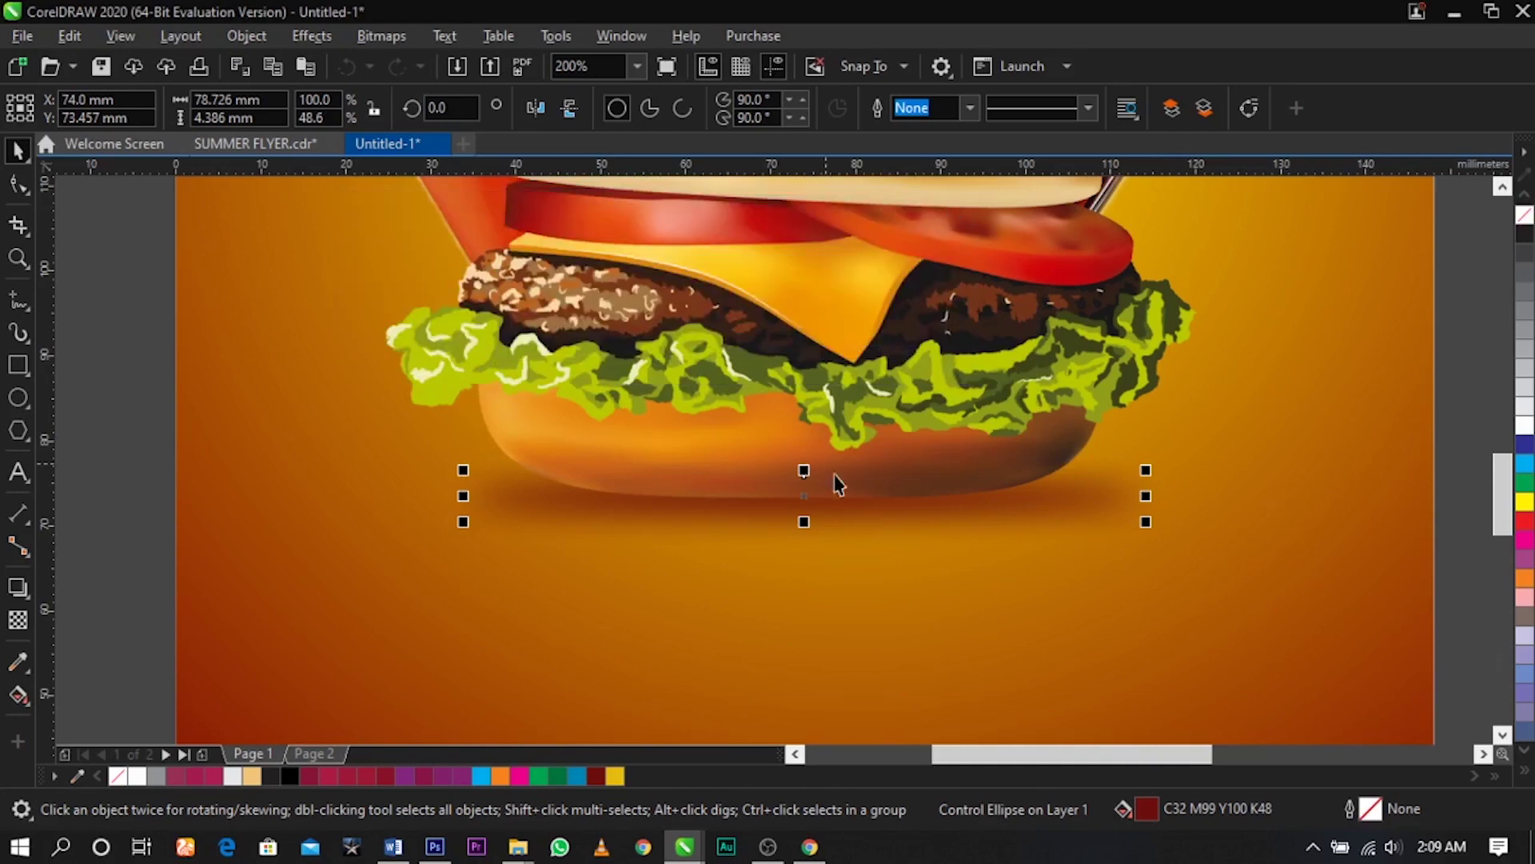
Lower the shadow slightly beneath the bun and enlarge it to about 94 × 13 mm
scroll(810, 495, "up", 2)
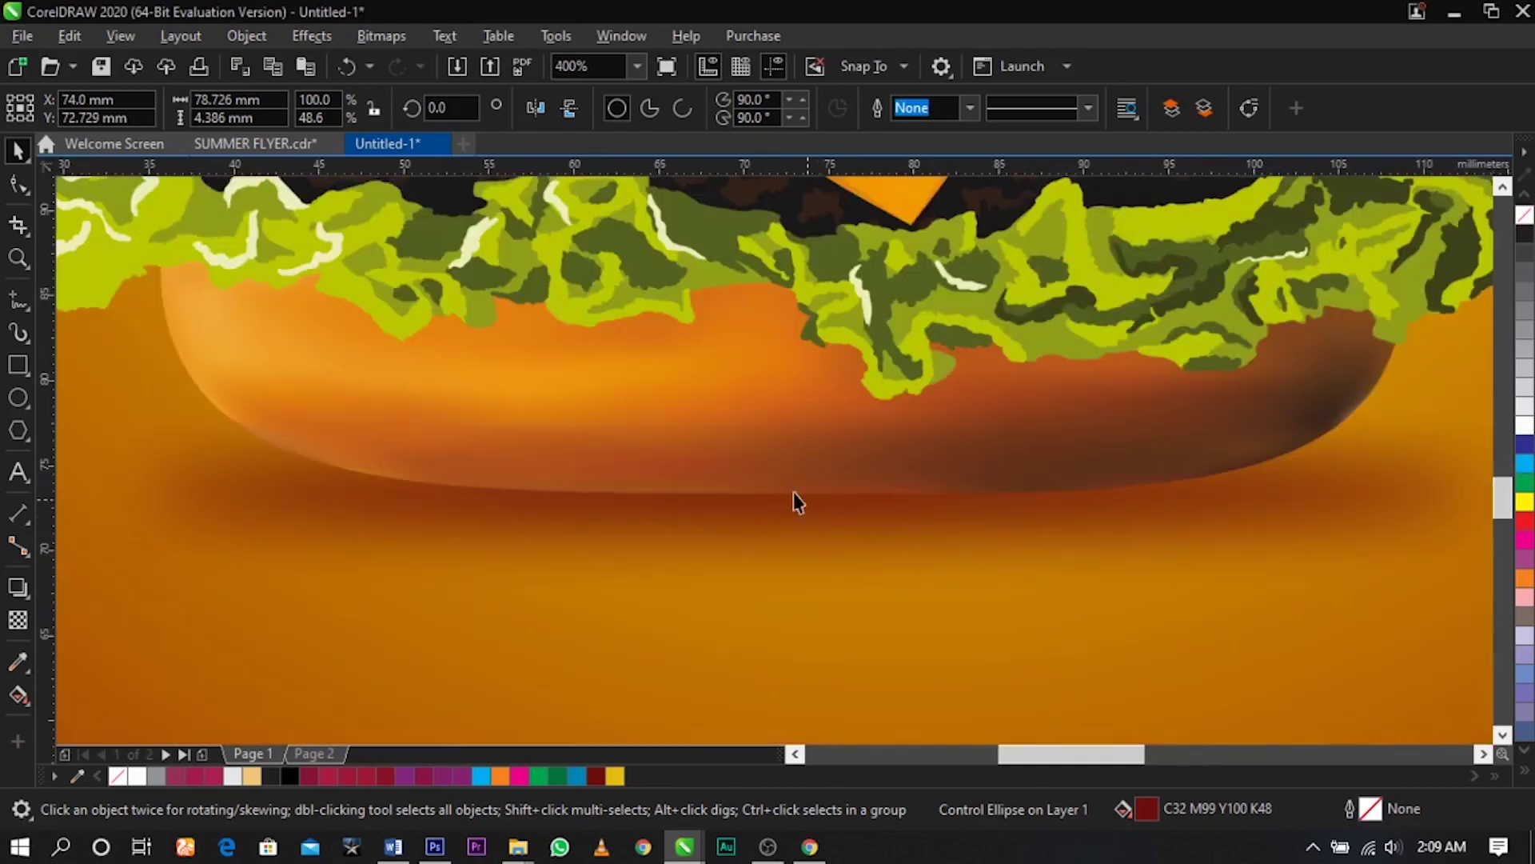
scroll(793, 492, "down", 3)
left_click(900, 448)
scroll(1069, 503, "down", 1)
key("z")
left_click_drag(587, 195, 1202, 599)
key("space")
left_click(771, 571)
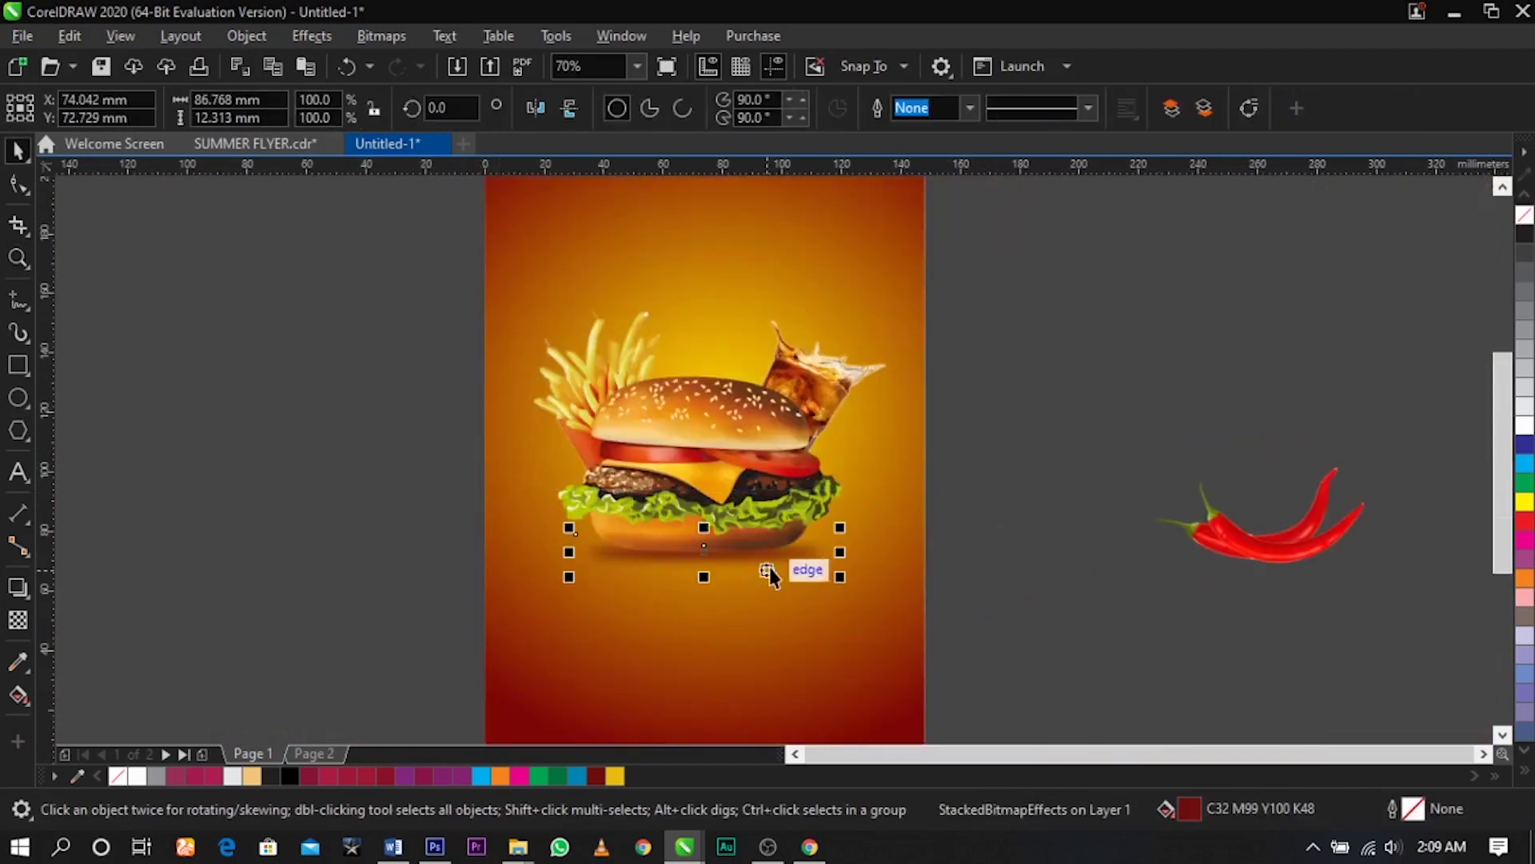
scroll(771, 571, "up", 2)
left_click_drag(908, 593, 935, 605)
scroll(855, 541, "down", 1)
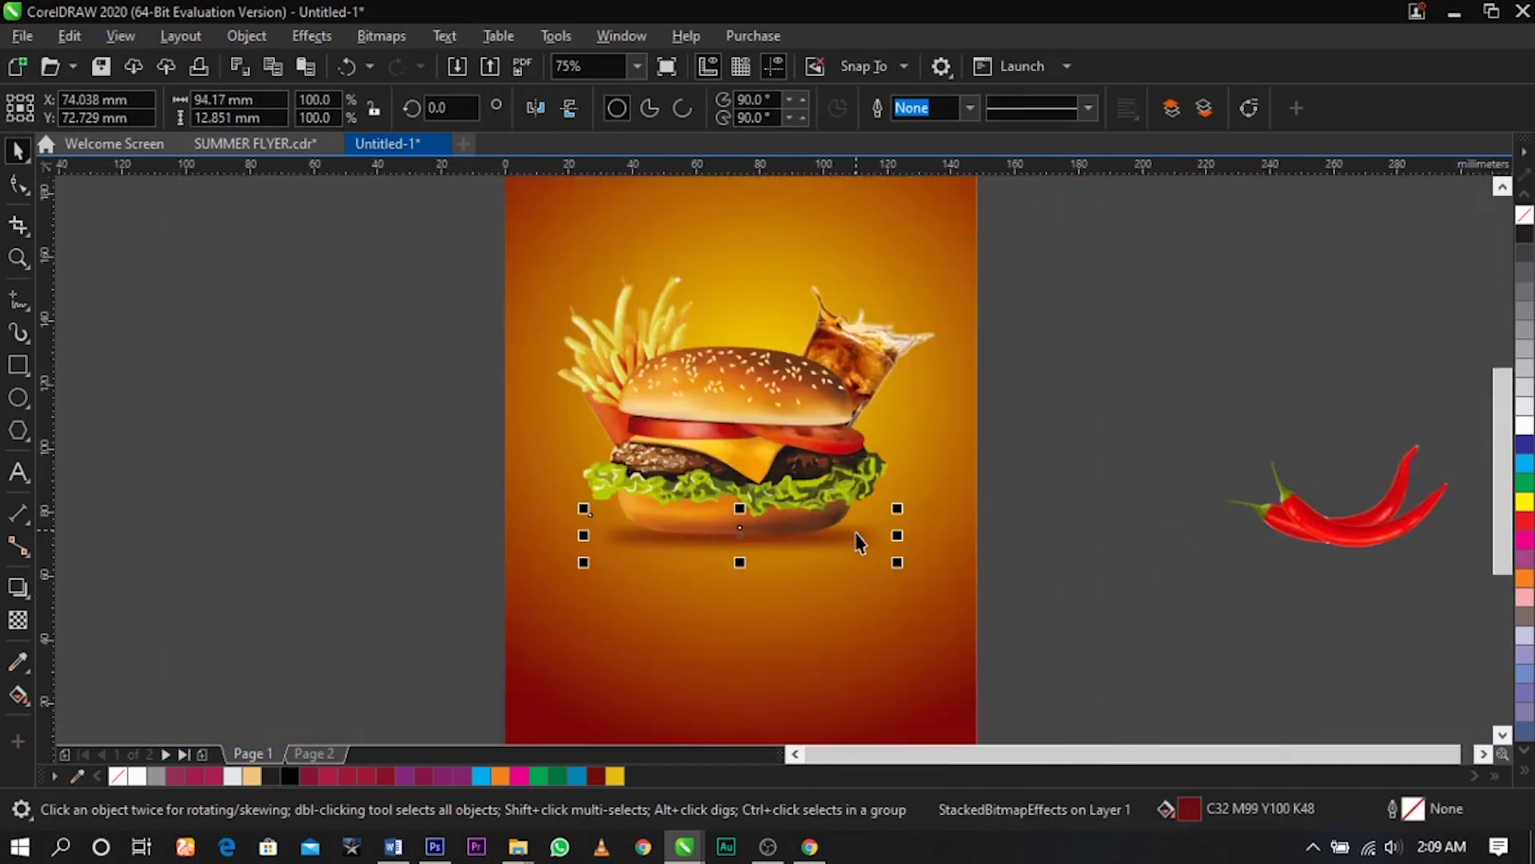
left_click(1027, 583)
scroll(898, 542, "down", 1)
key("F2")
left_click_drag(566, 300, 989, 650)
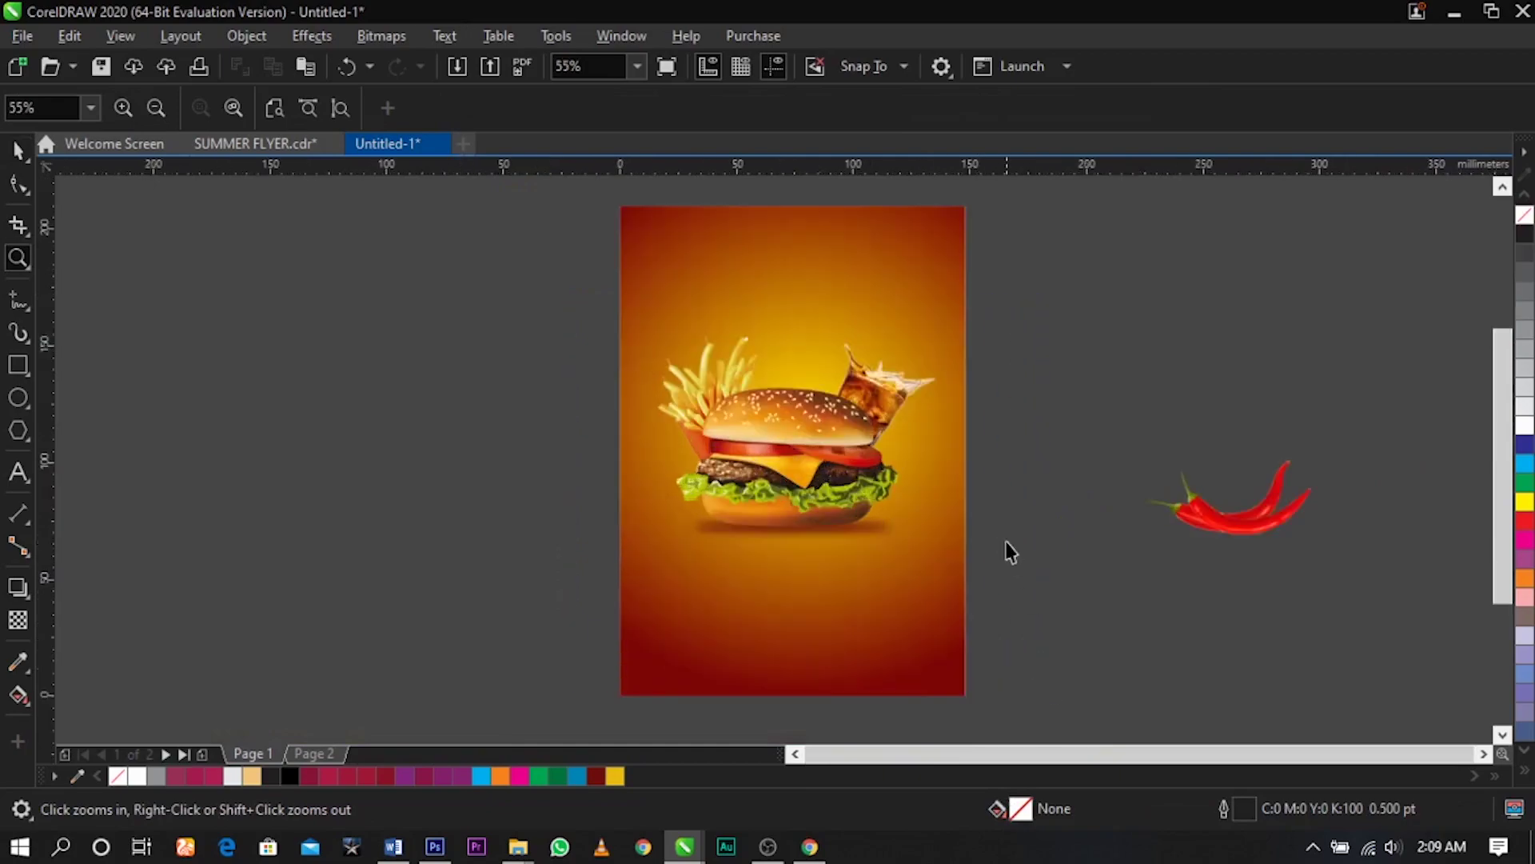
Switch to the Word document, copy all of the flyer text, and return to CorelDRAW
left_click(394, 847)
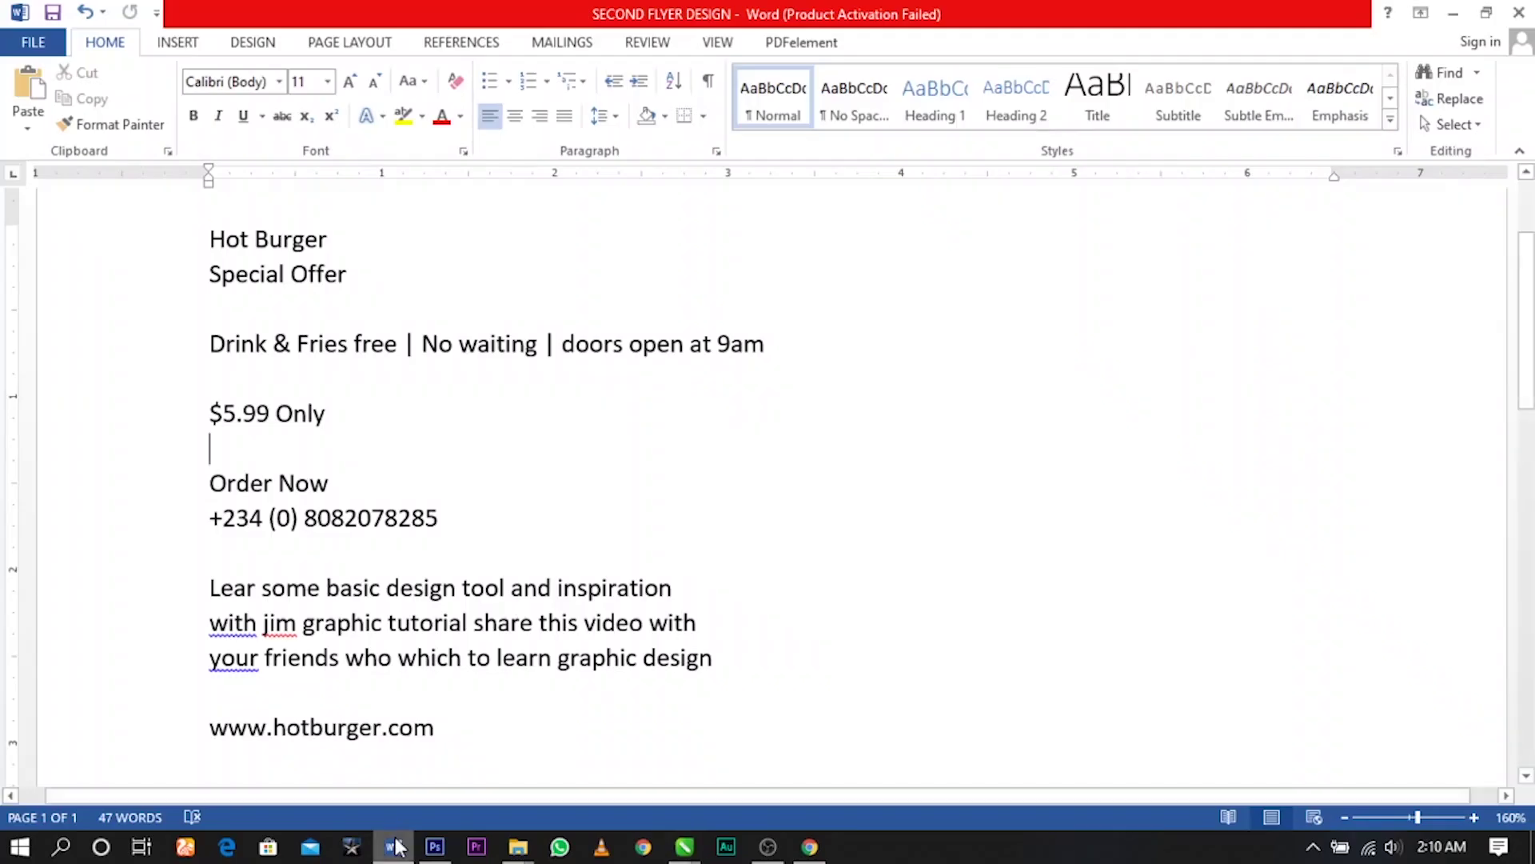
left_click_drag(484, 760, 110, 237)
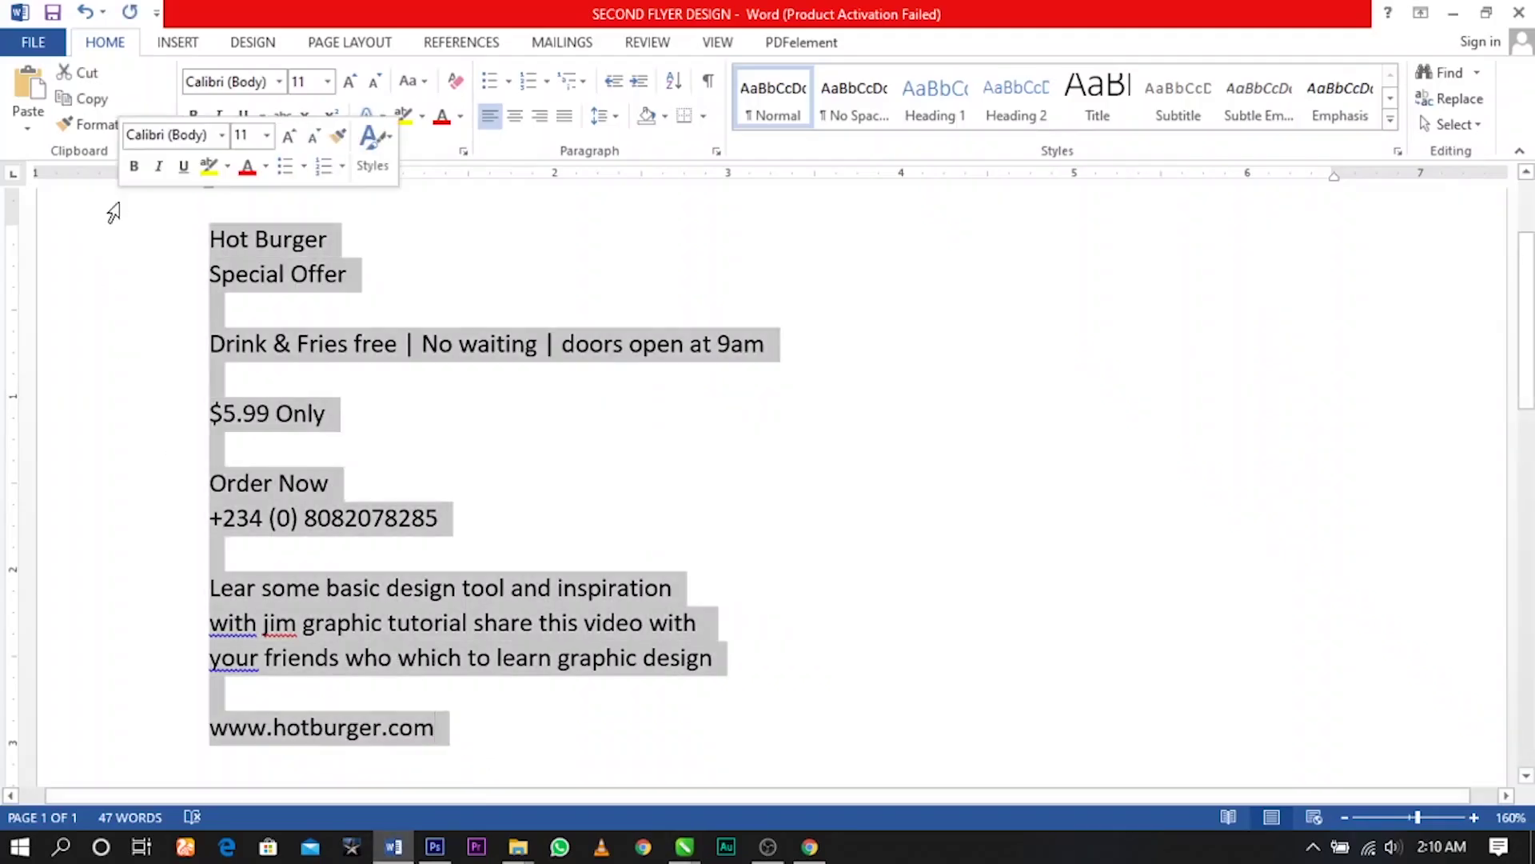
left_click(1453, 13)
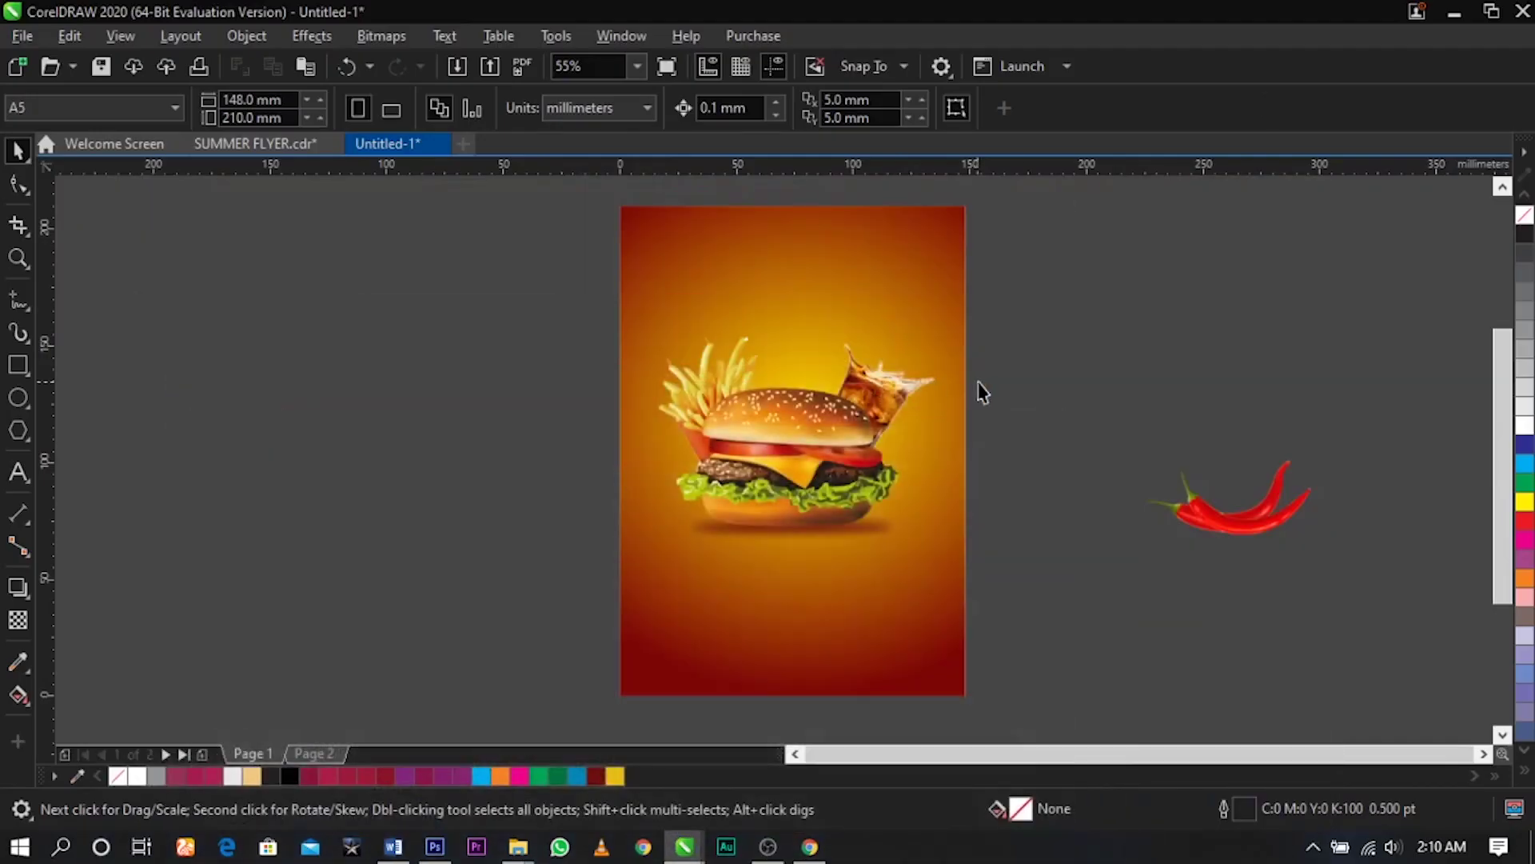
Paste the copied text beside the flyer's left edge and move the chili image above that text
left_click(19, 473)
key("ctrl+v")
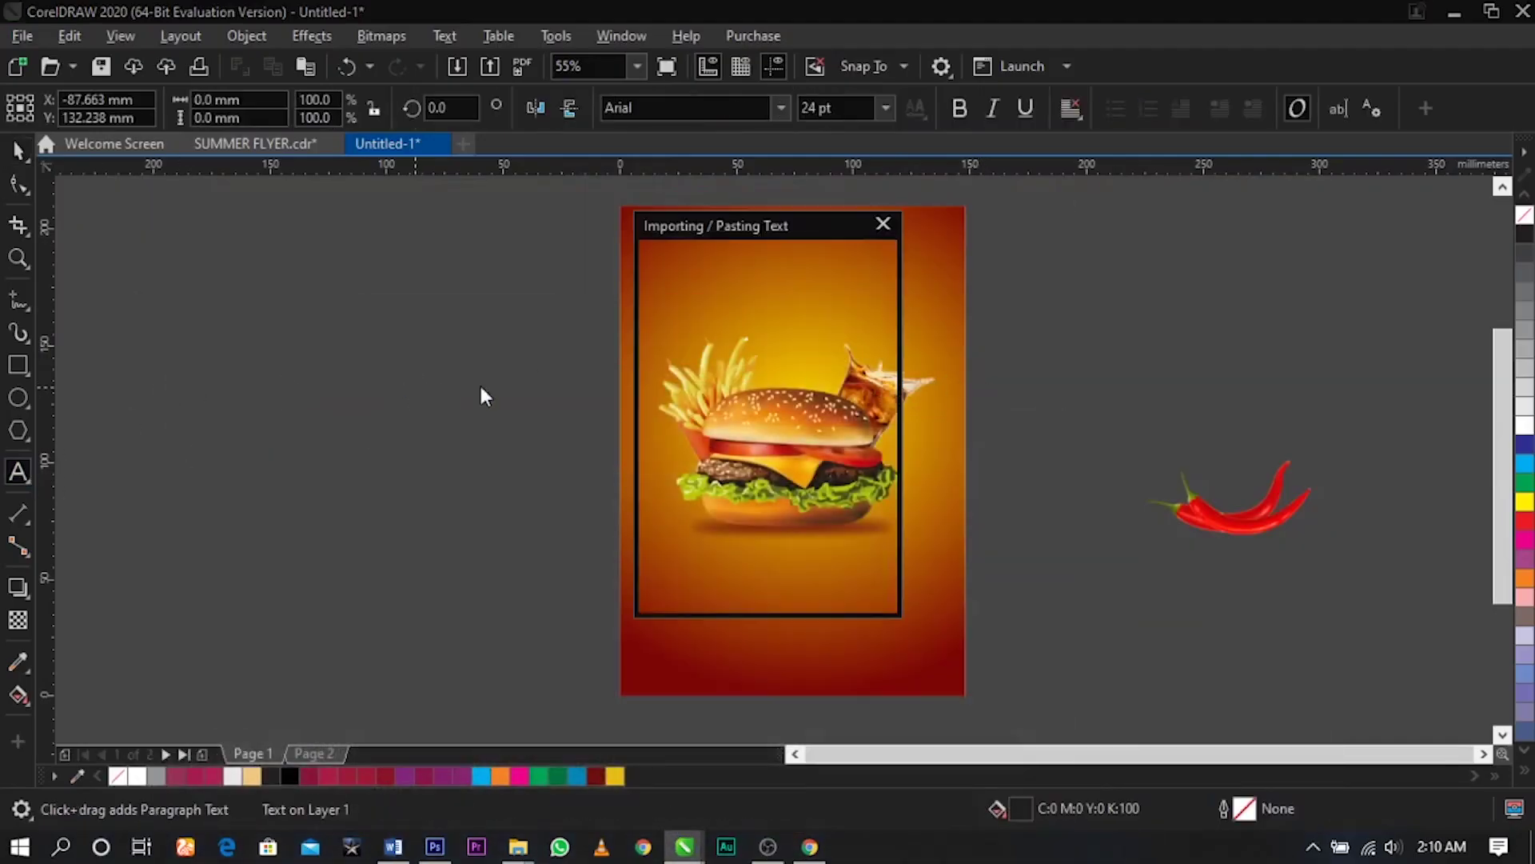
left_click(744, 589)
key("ctrl+space")
left_click(973, 444)
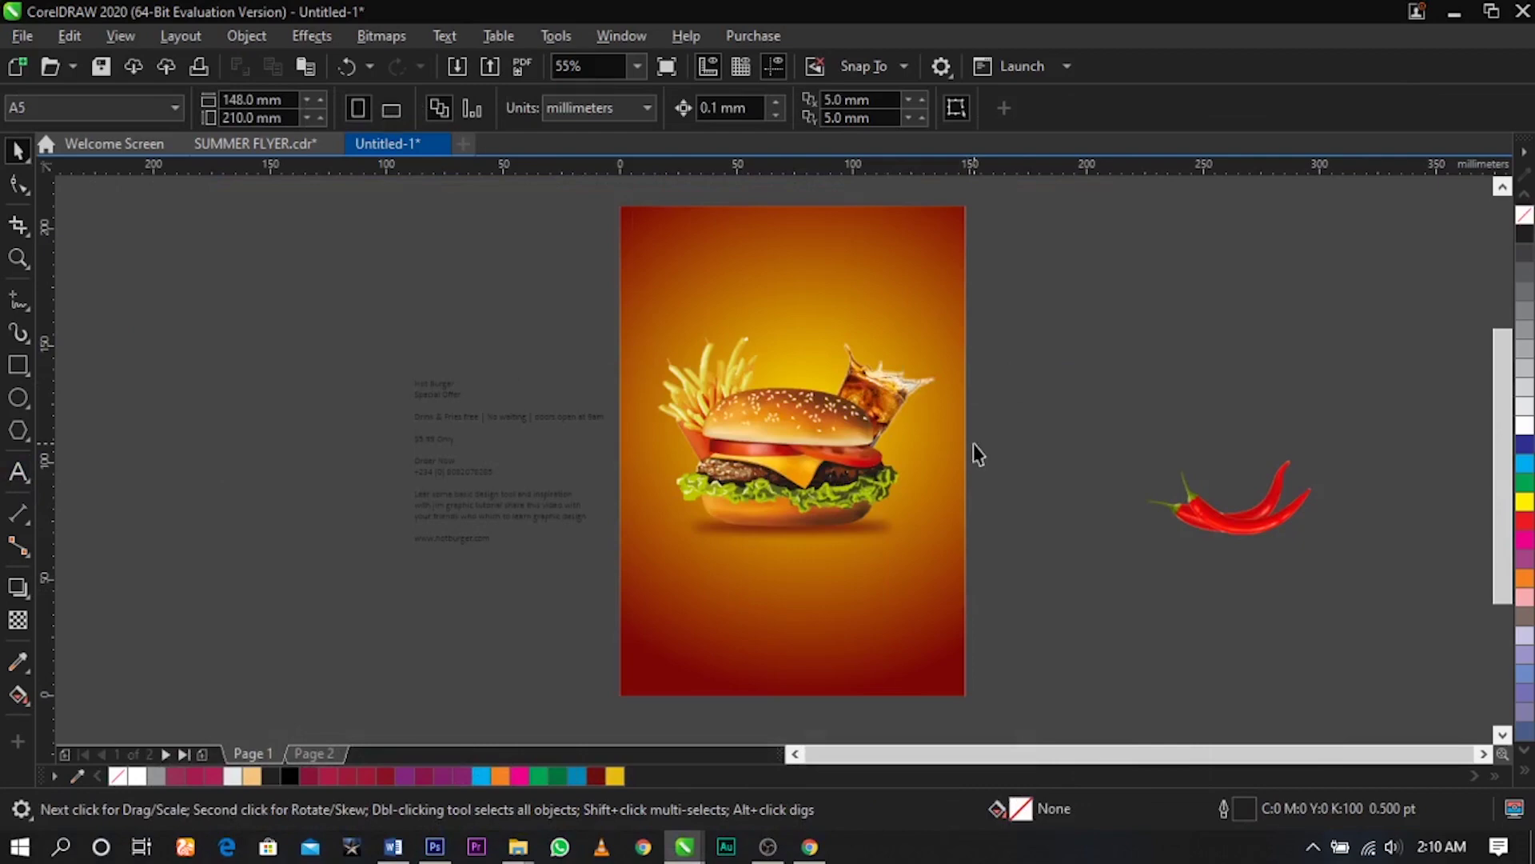
left_click_drag(1252, 516, 405, 264)
Draw a tall narrow rectangle about 10.5 × 140 mm in the empty area right of the flyer and give it a white outline
key("z")
left_click_drag(540, 209, 1429, 590)
key("space")
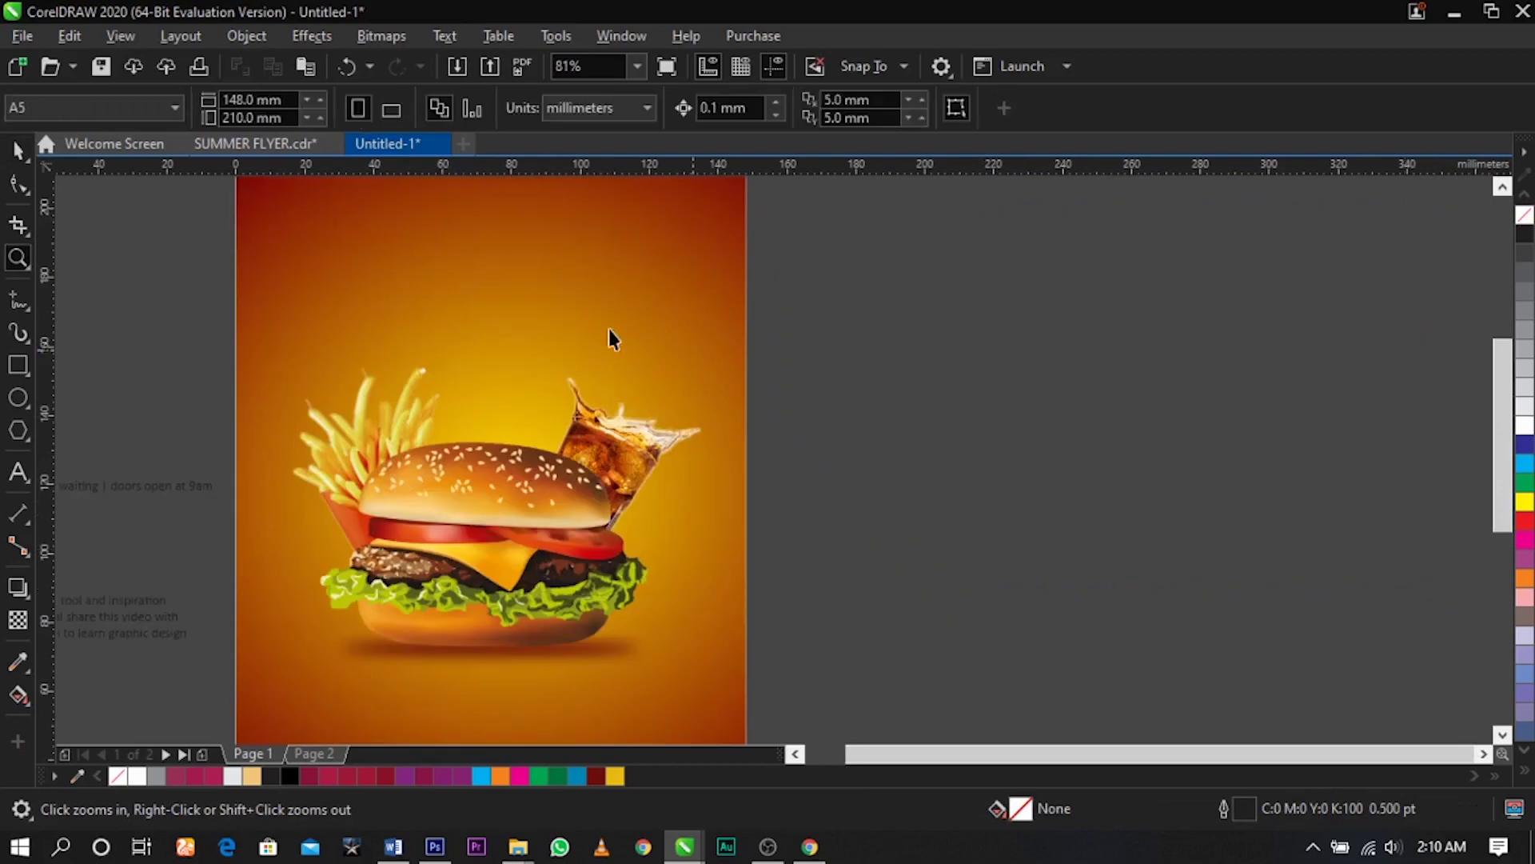
scroll(714, 334, "down", 2)
key("space")
left_click(946, 384)
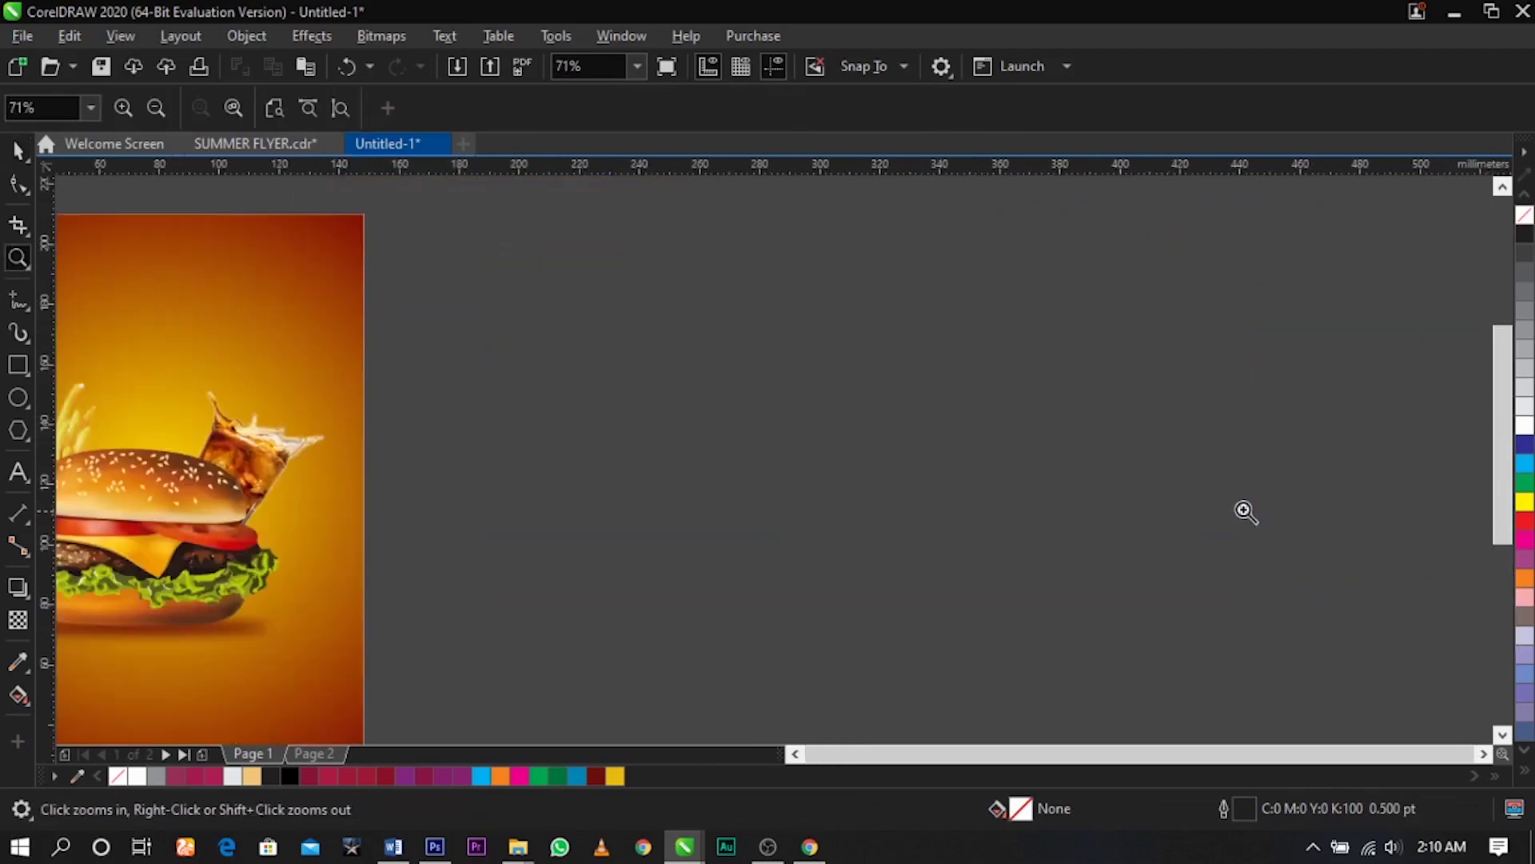
key("space")
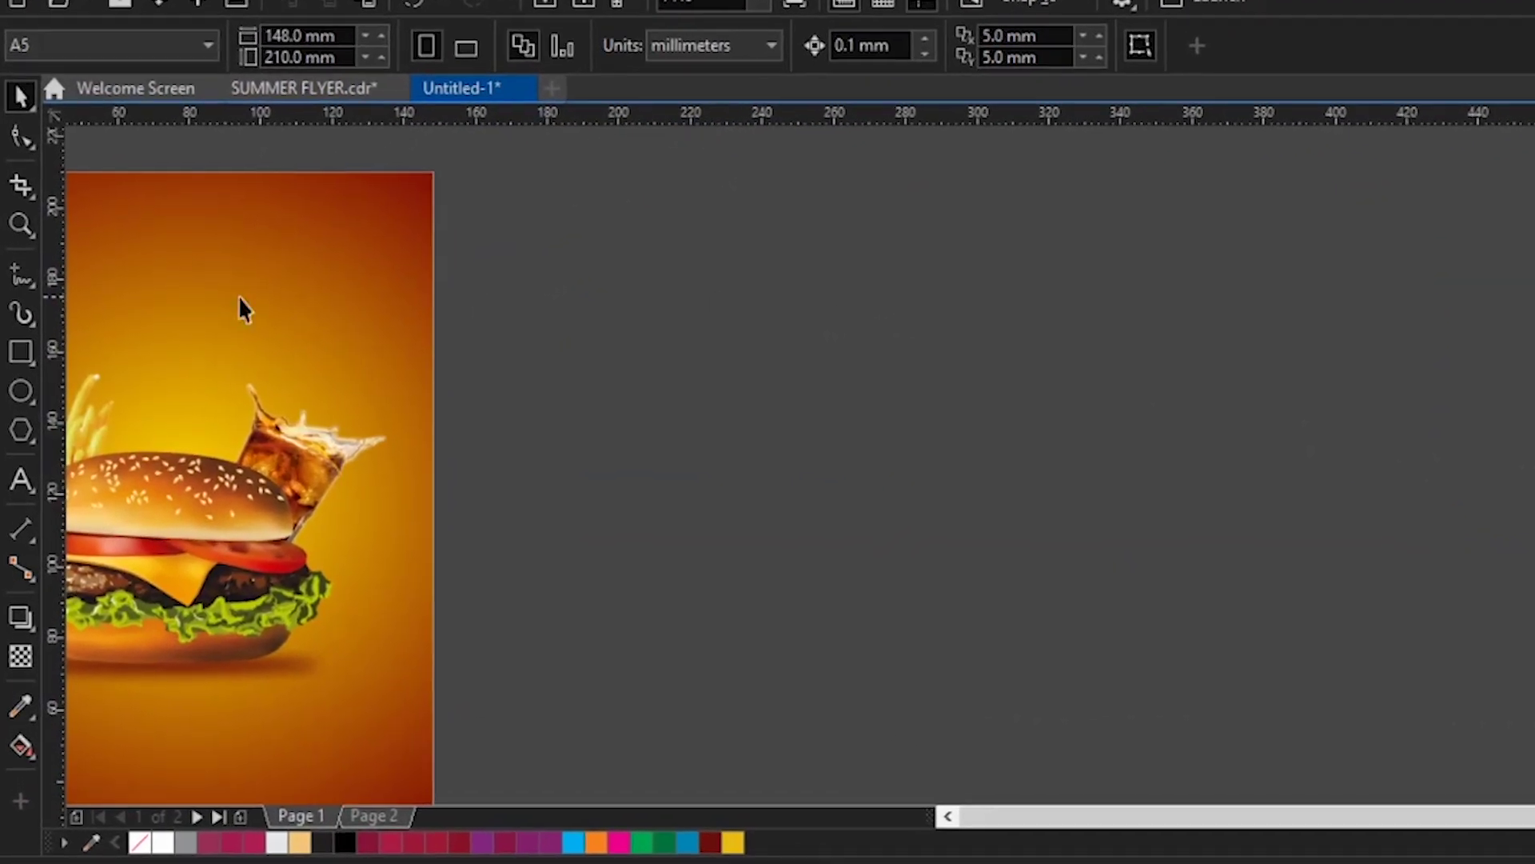
left_click(18, 366)
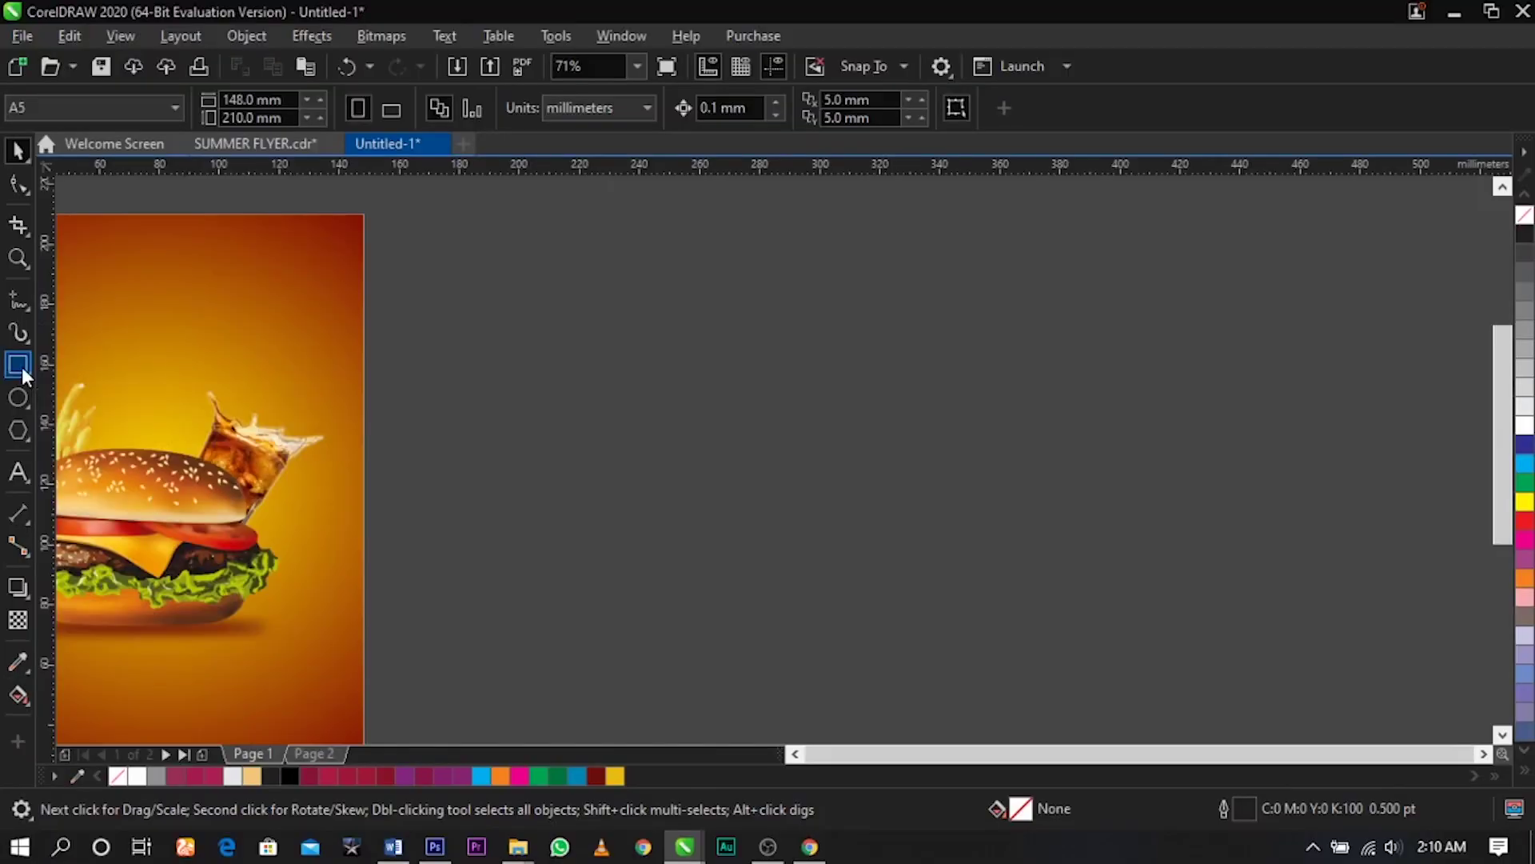
left_click(19, 366)
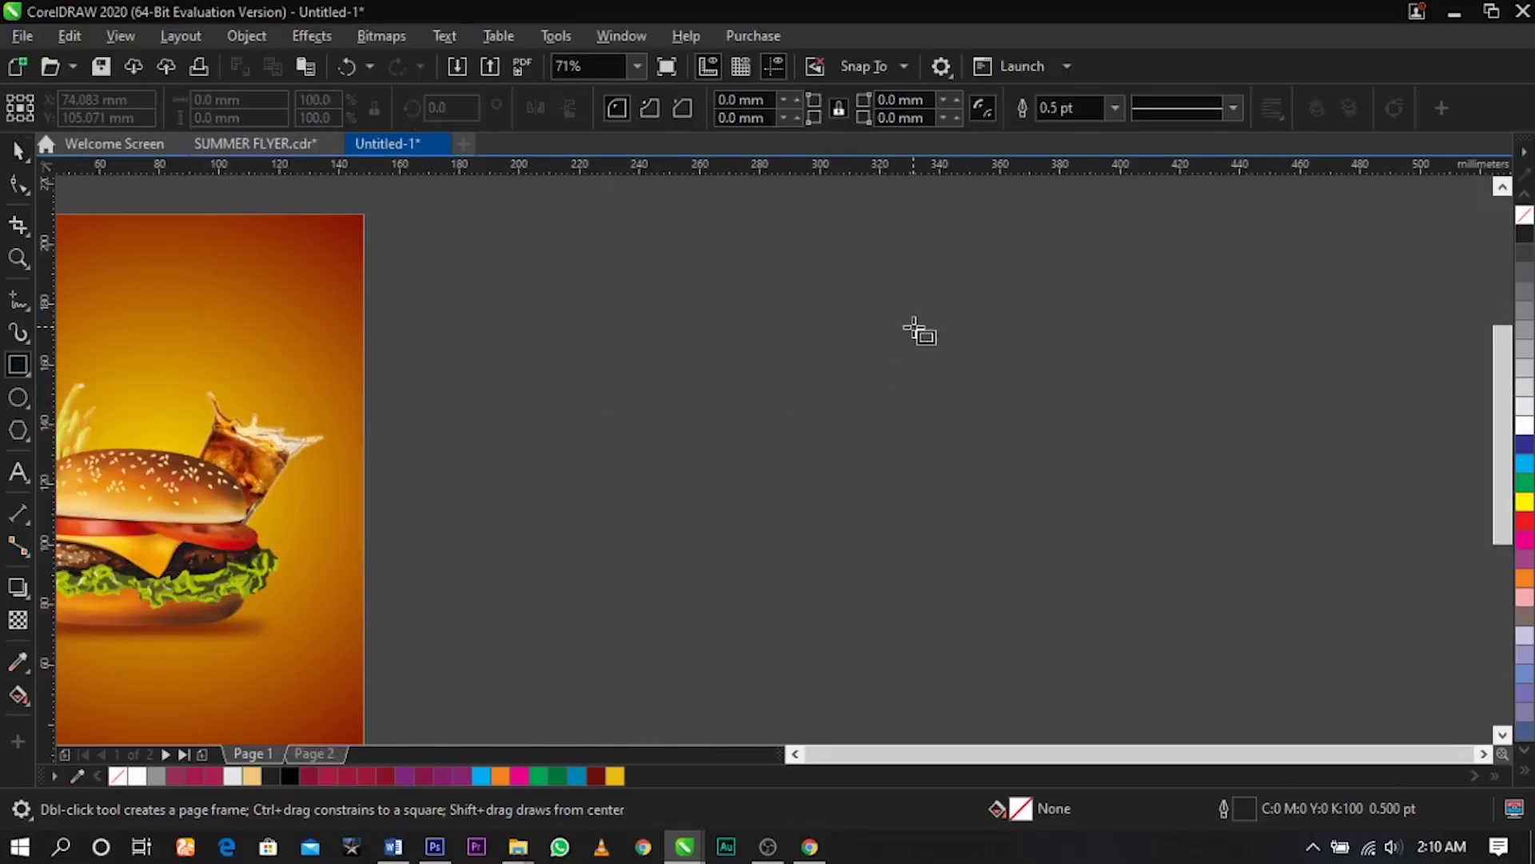
left_click_drag(910, 240, 947, 668)
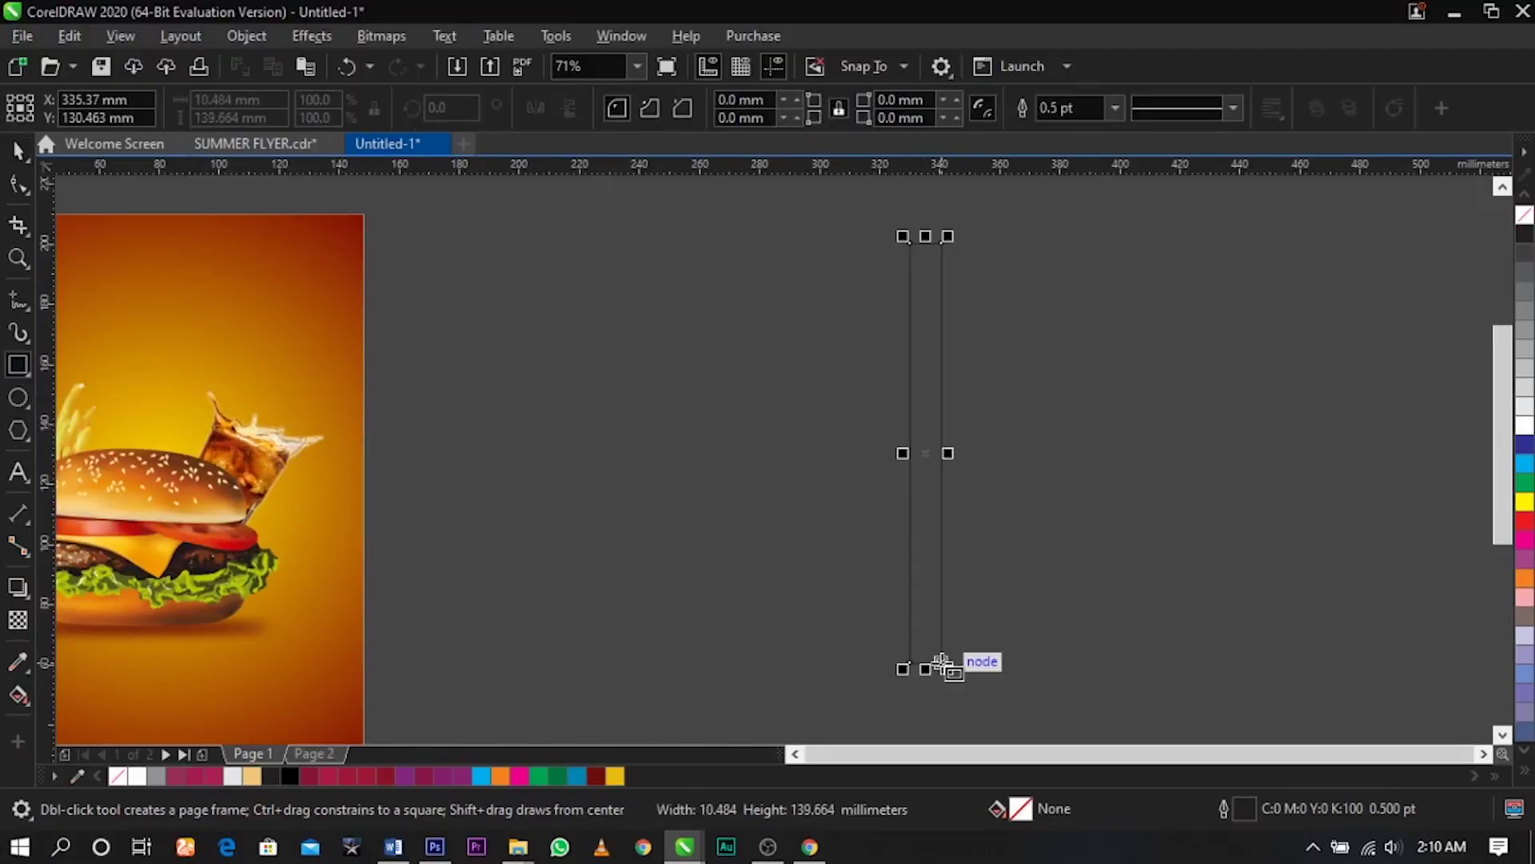
key("space")
right_click(1525, 425)
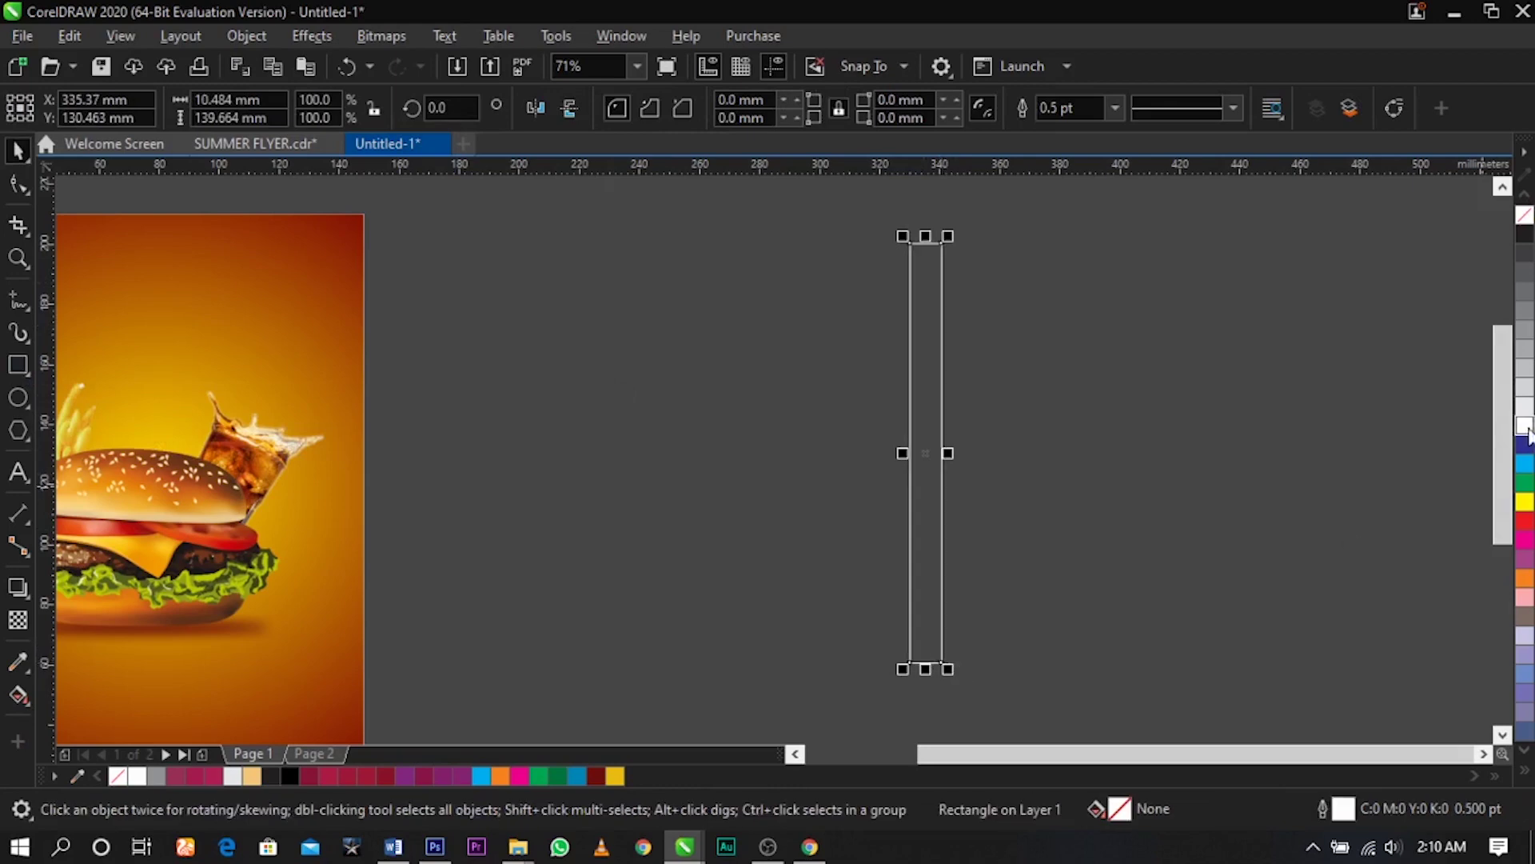
Convert the rectangle to curves, delete one lower node, and pull the other down and inward into a thin triangle about 160 mm tall
right_click(943, 343)
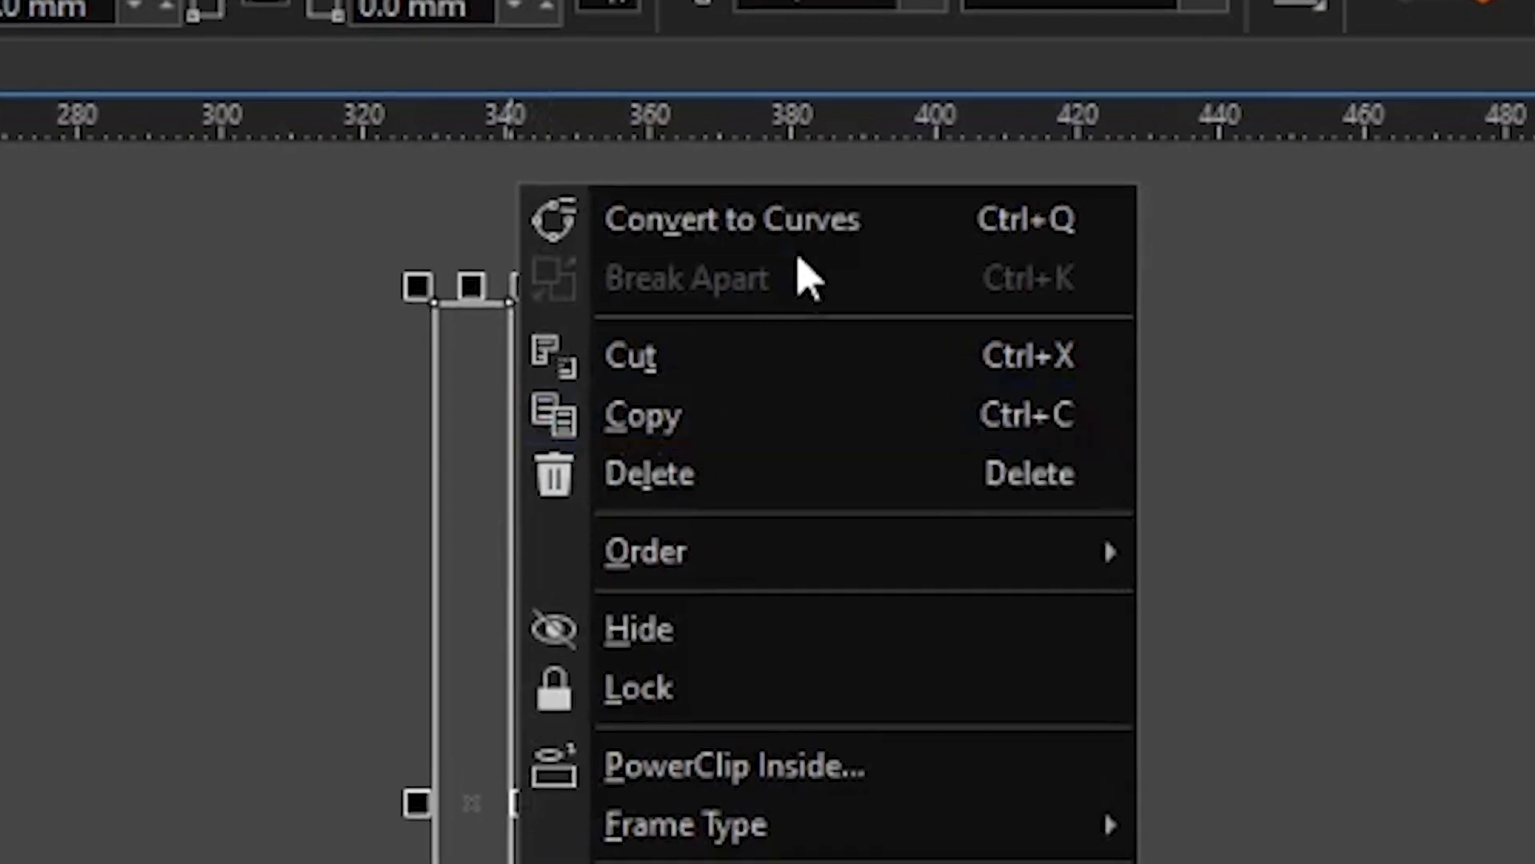
left_click(799, 244)
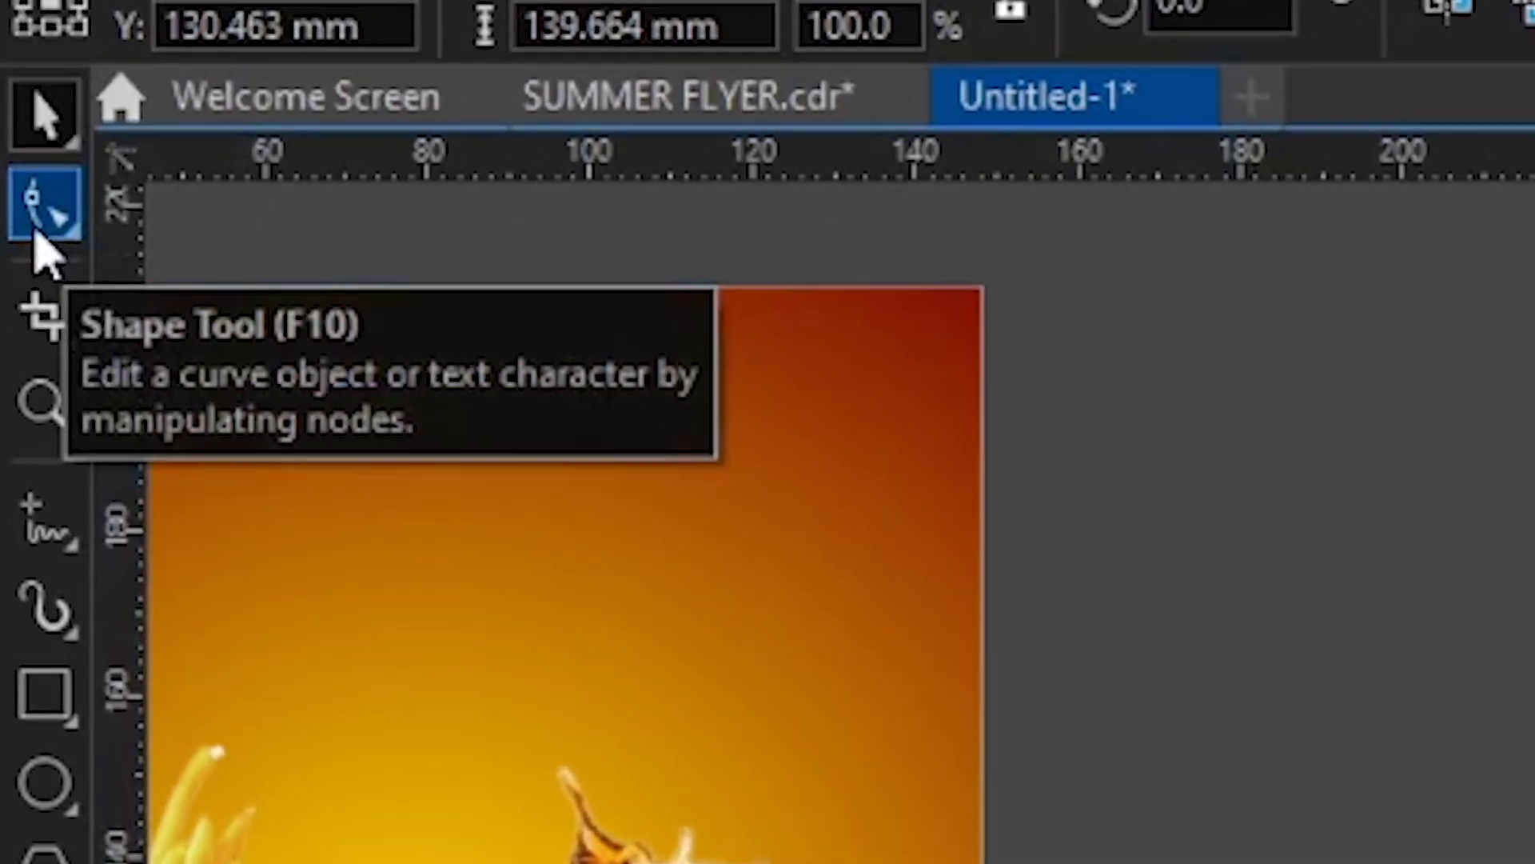
left_click(38, 225)
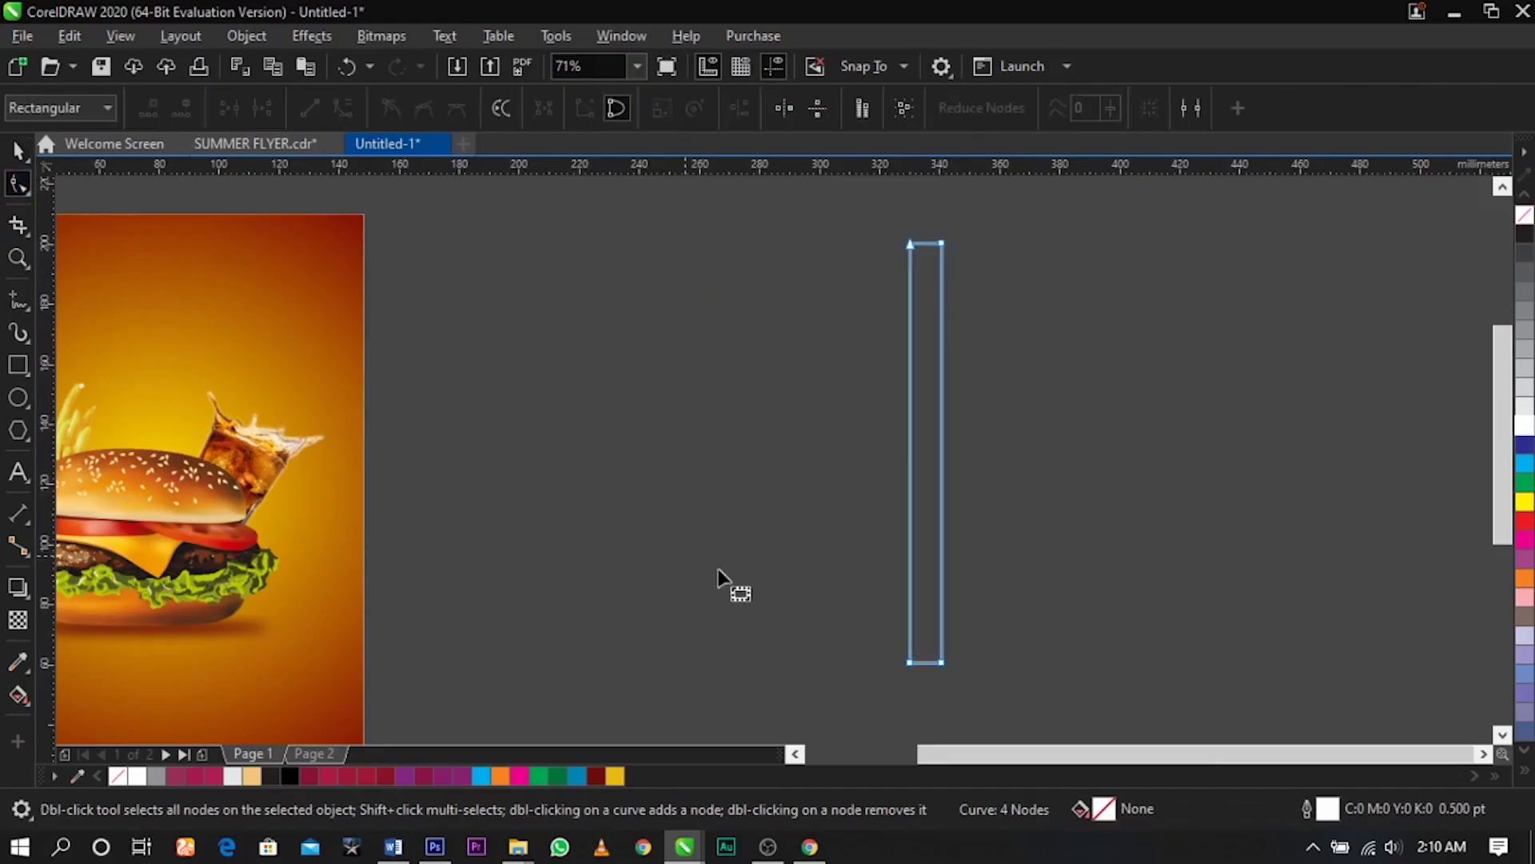
double_click(942, 663)
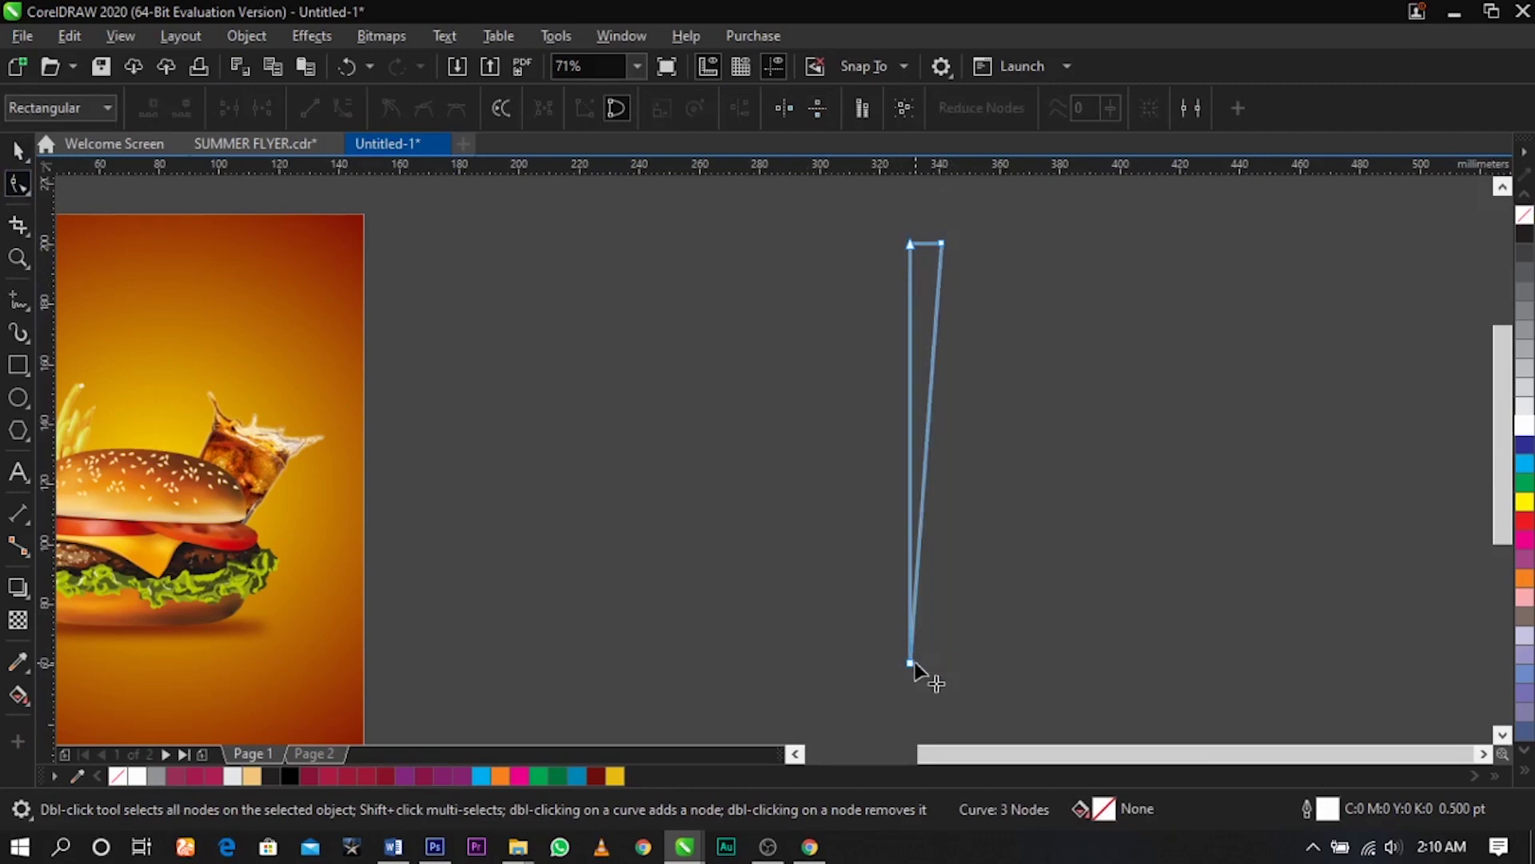
left_click_drag(911, 664, 923, 724)
key("space")
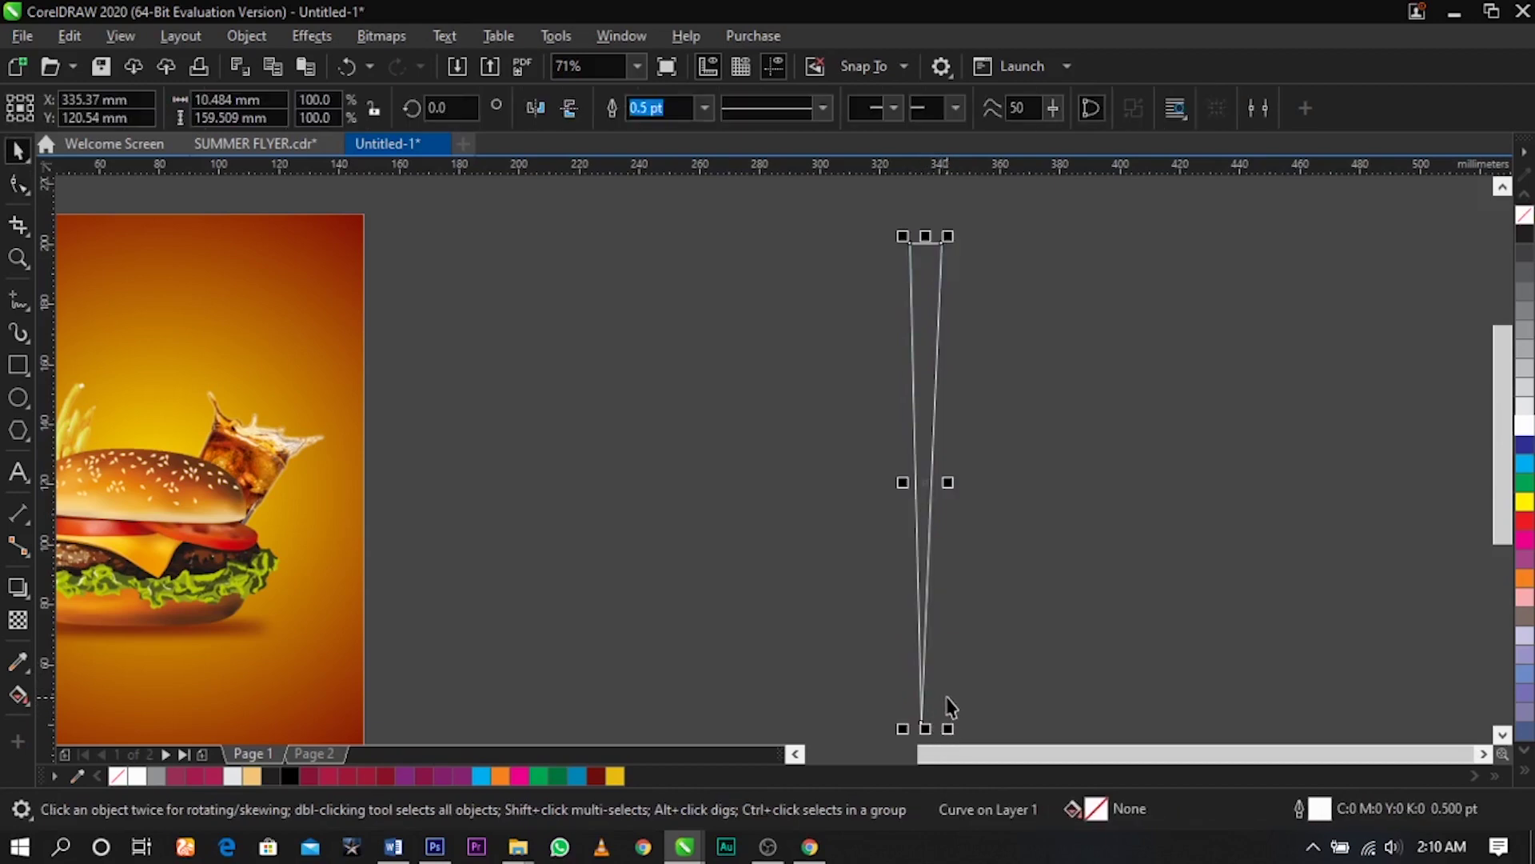
Move the triangle's rotation centre from its middle to its lower tip
left_click(994, 649)
left_click(920, 523)
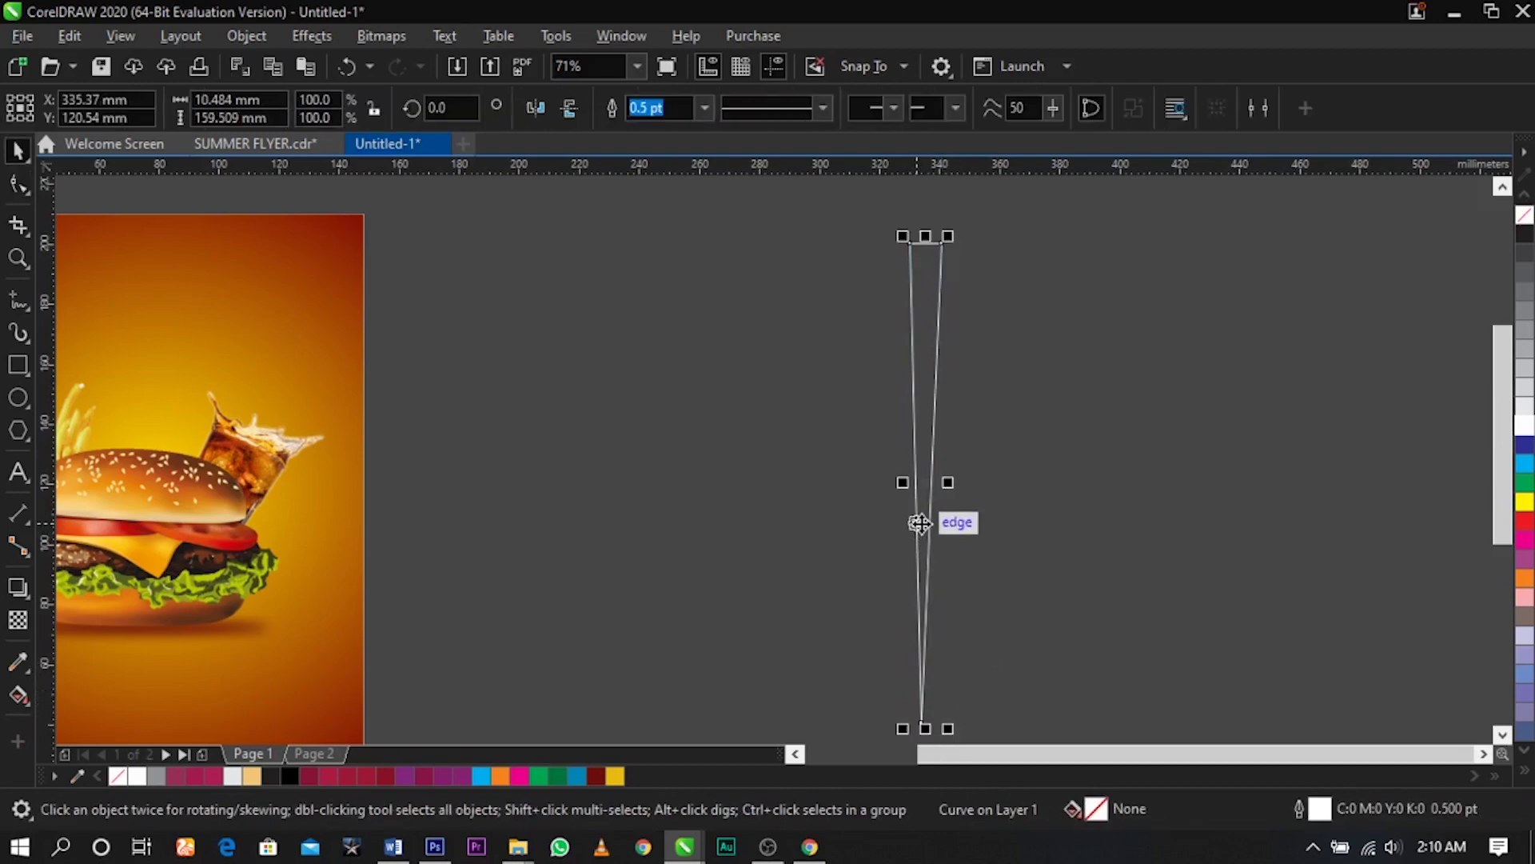
left_click(991, 545)
scroll(930, 514, "up", 3)
left_click(892, 470)
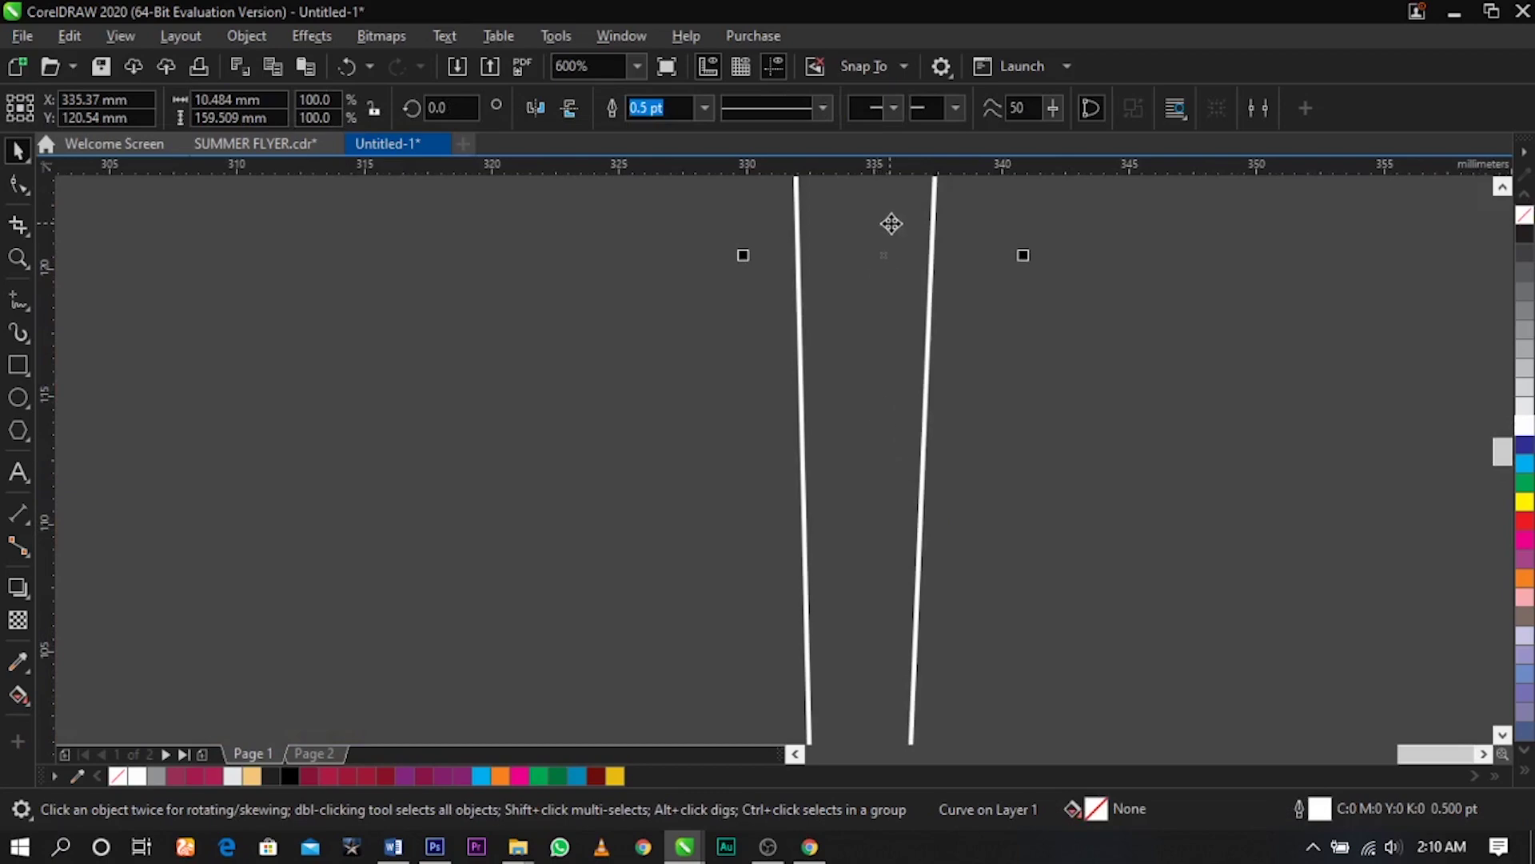
scroll(892, 223, "up", 3)
left_click(893, 222)
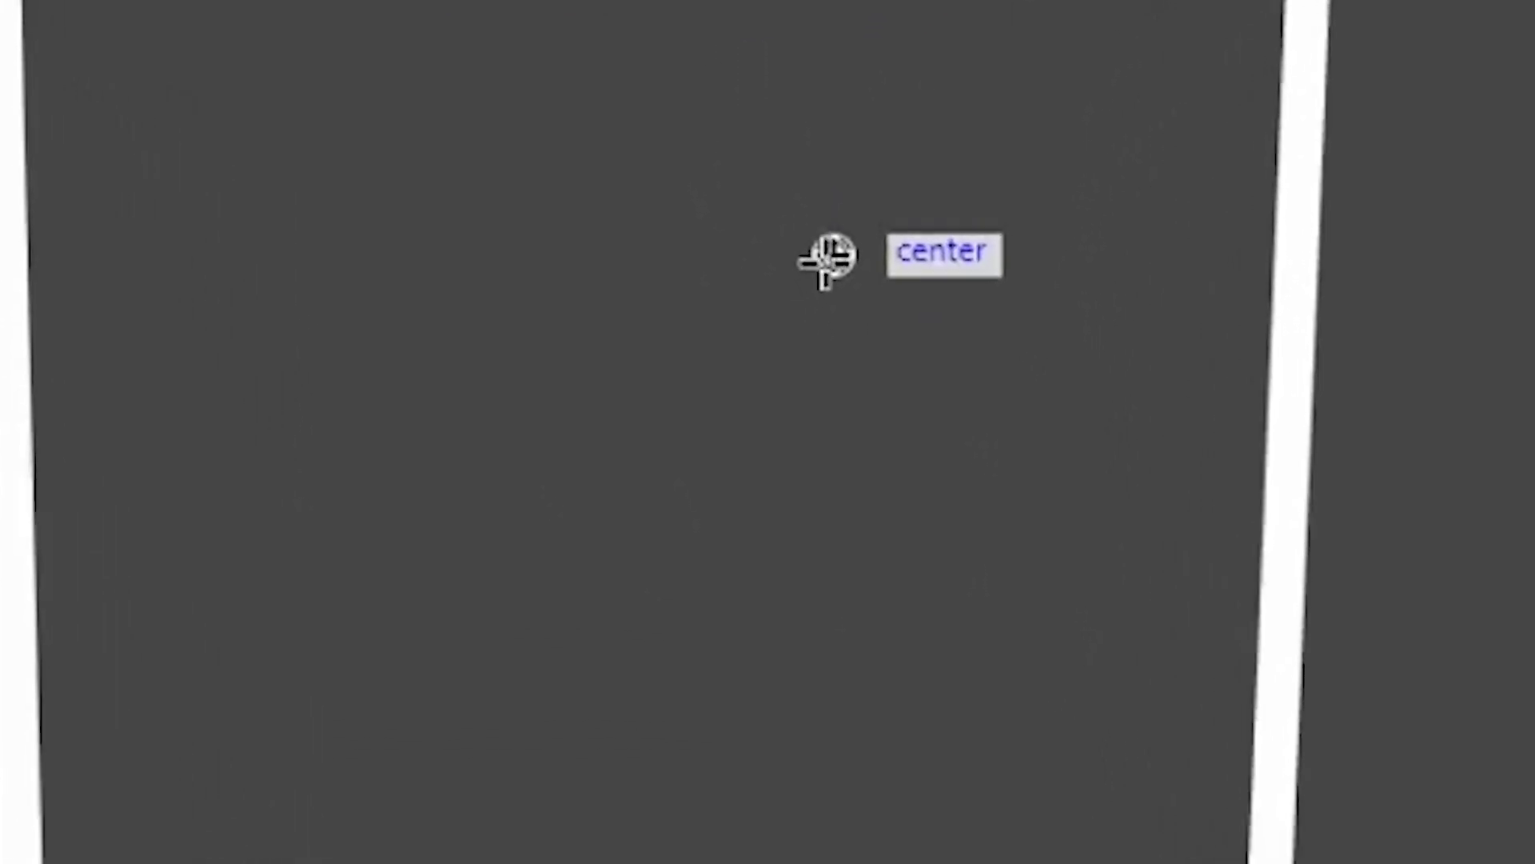
scroll(830, 256, "down", 3)
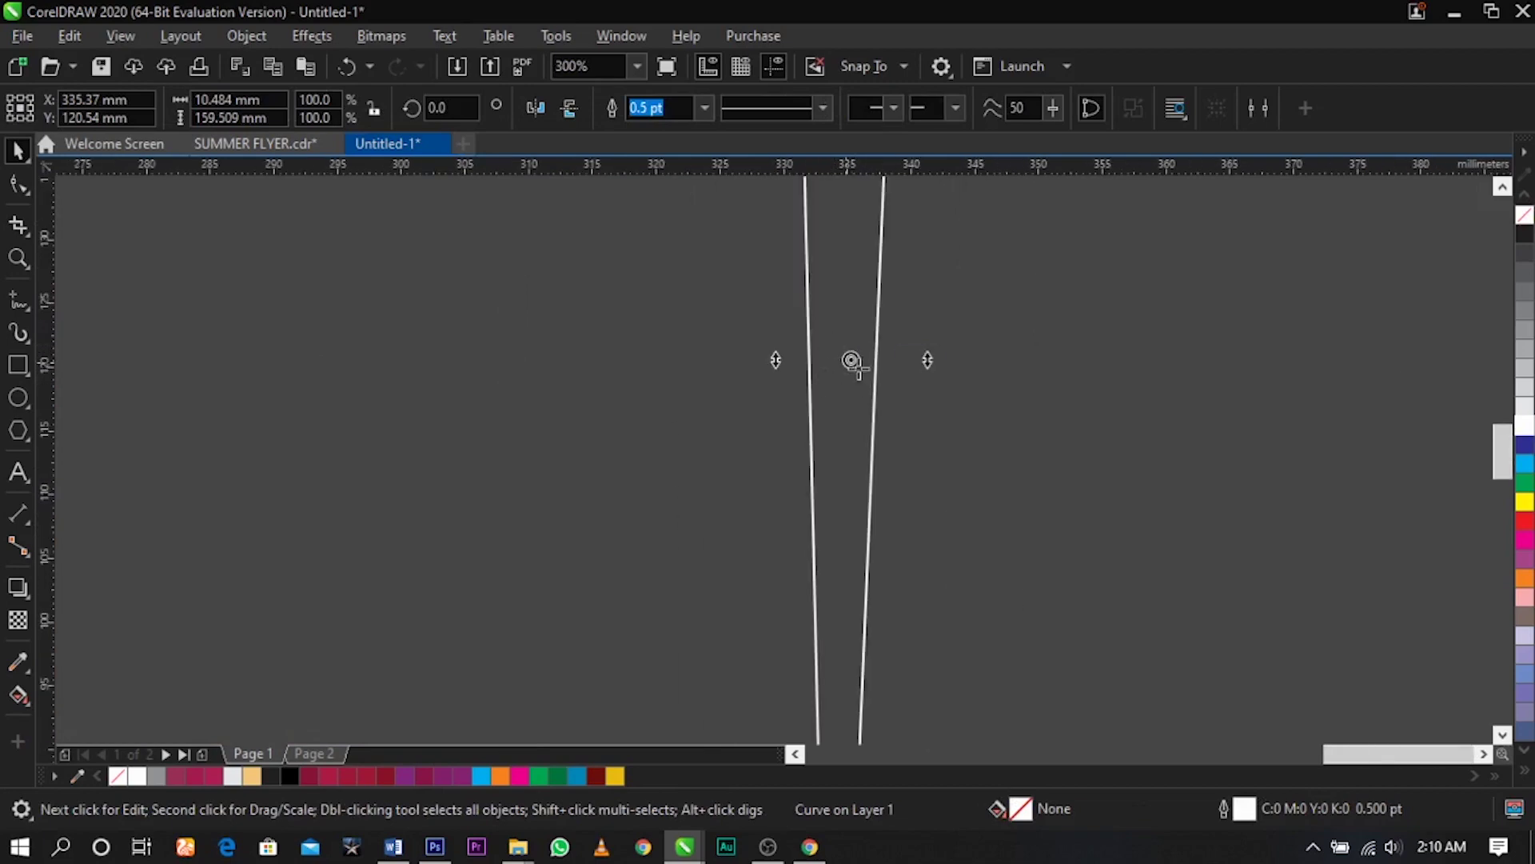
scroll(829, 331, "down", 5)
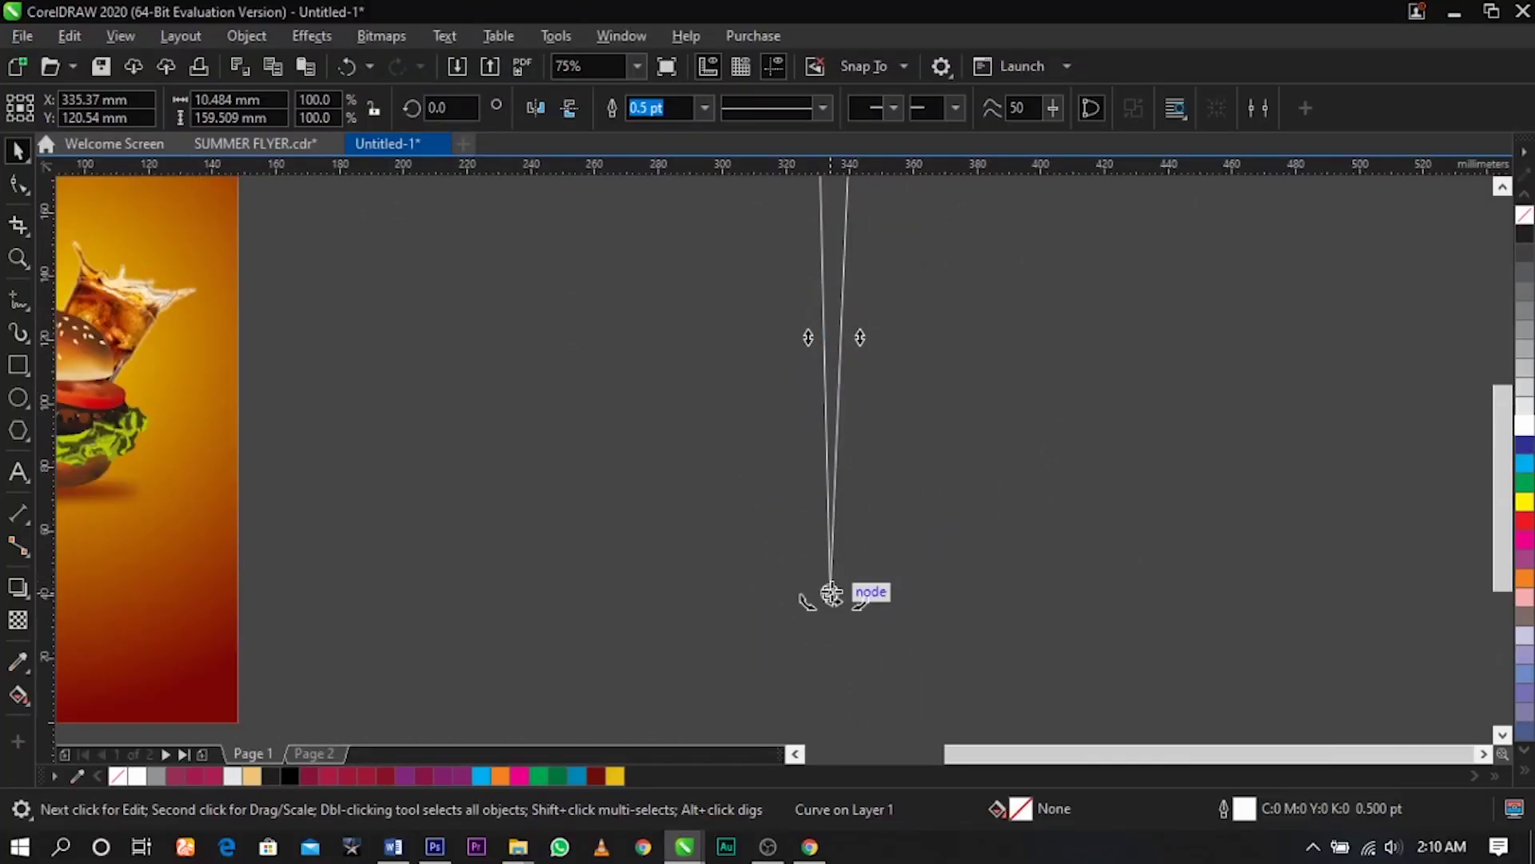
scroll(830, 595, "up", 10)
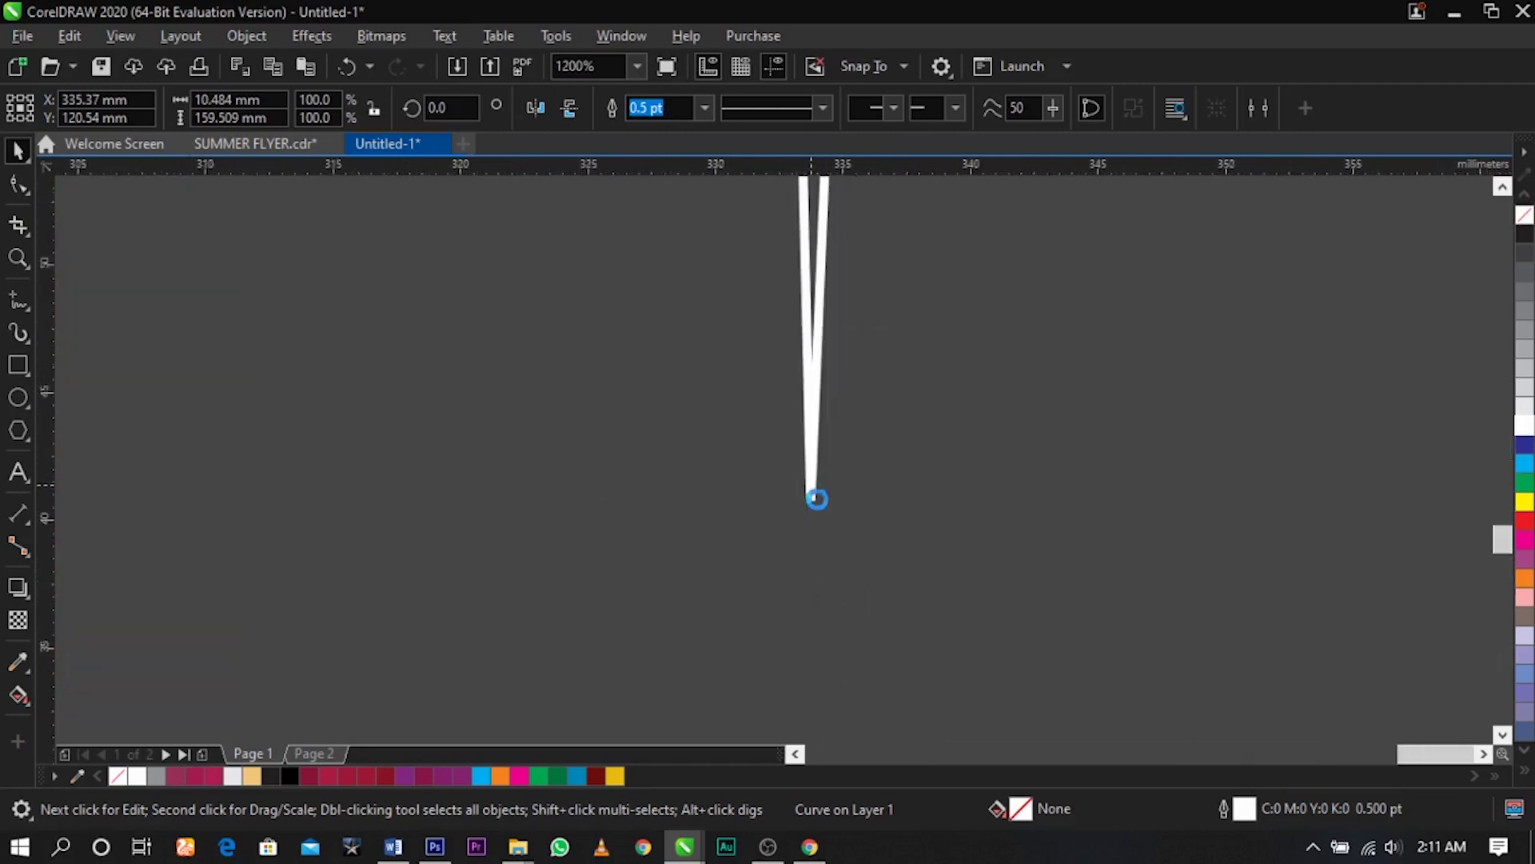
scroll(814, 499, "down", 15)
left_click_drag(834, 366, 855, 383)
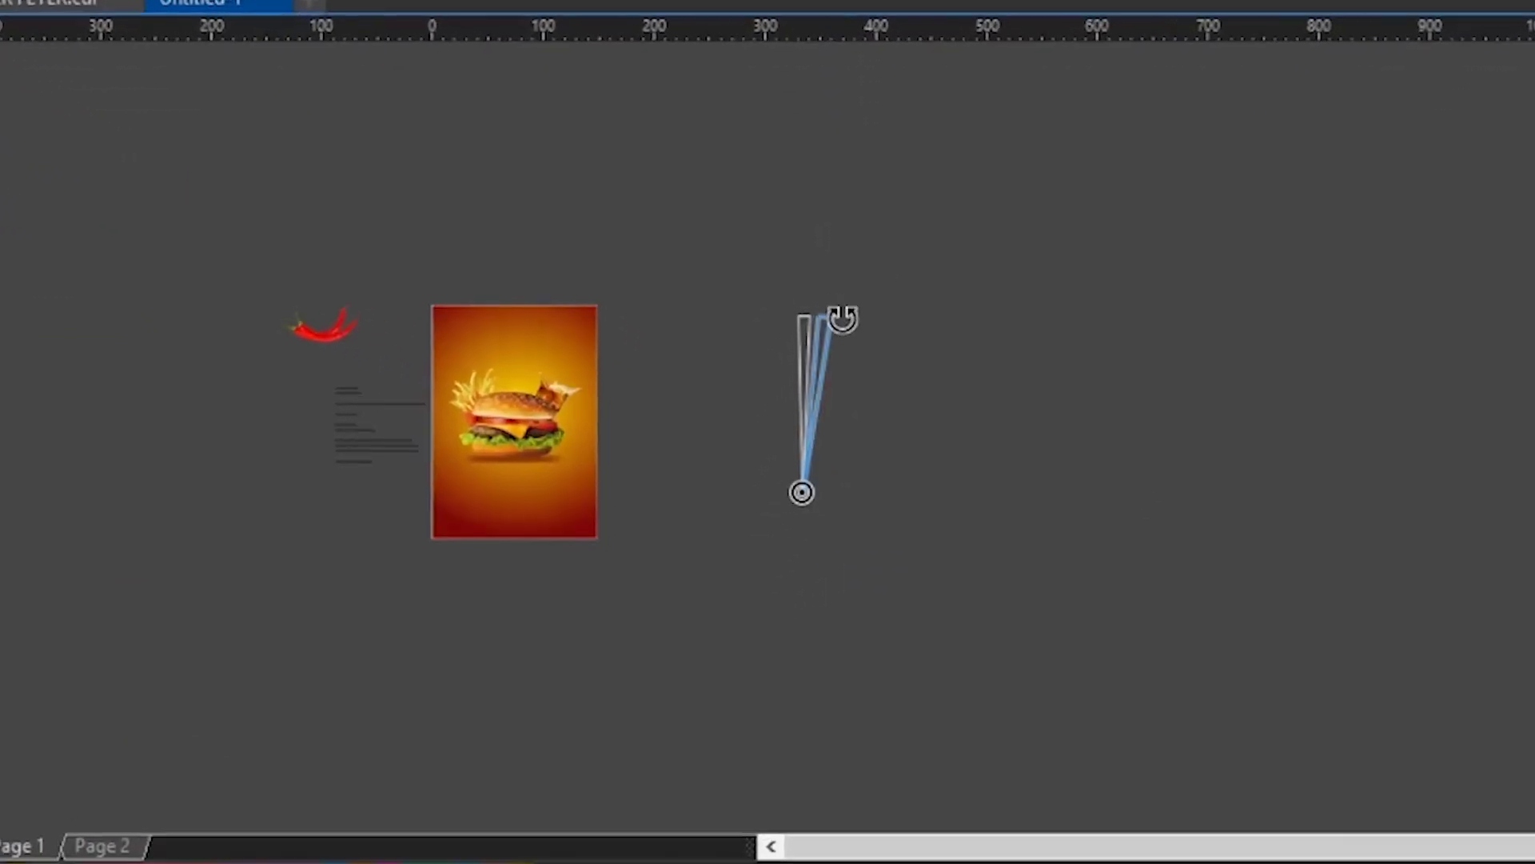
left_click_drag(858, 267, 859, 268)
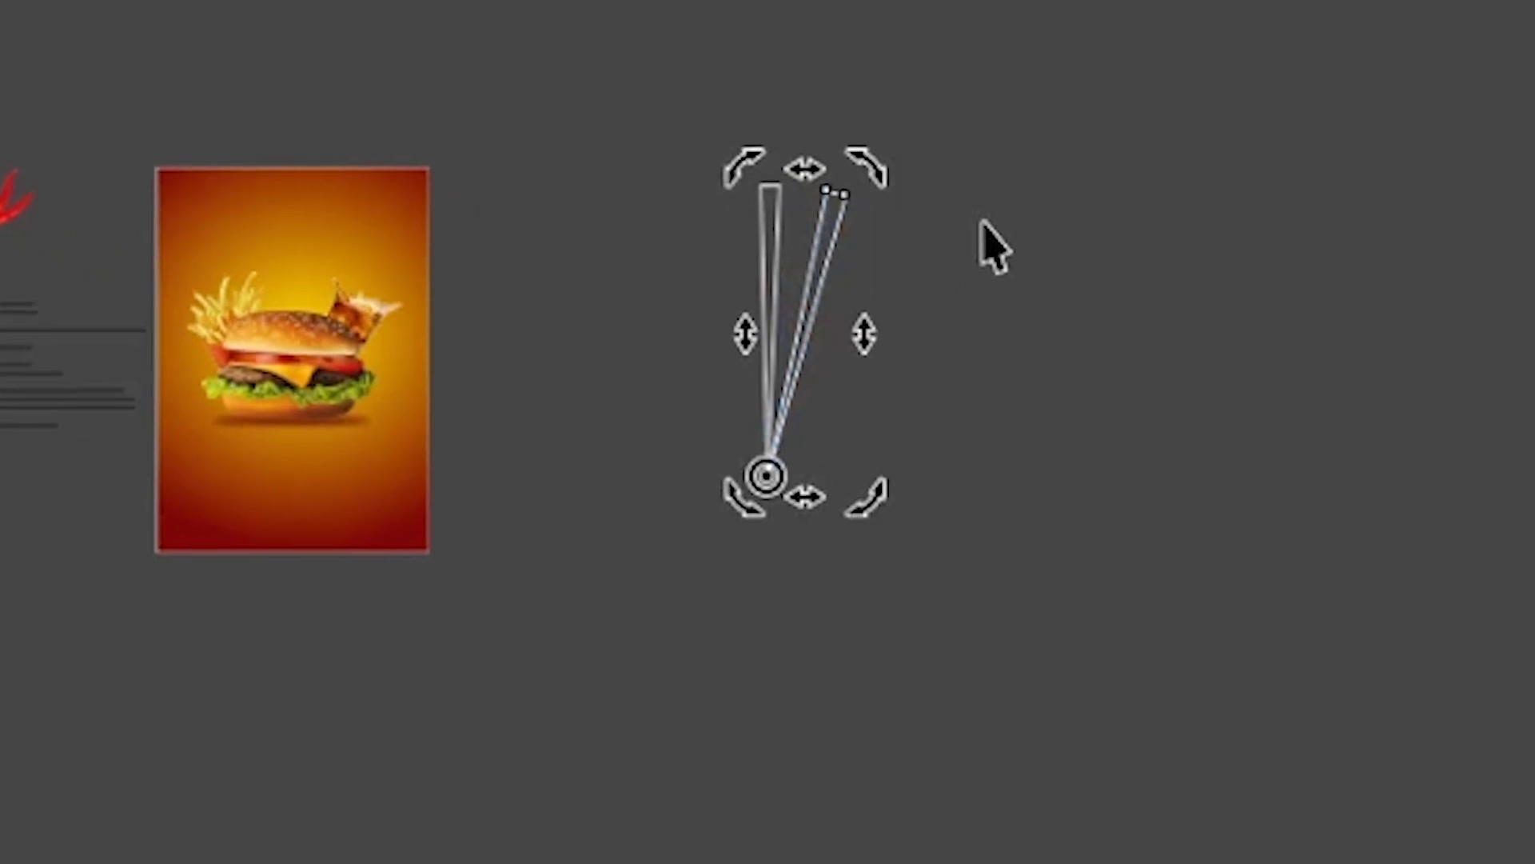
key("ctrl+z")
Rotate a copy of the triangle slightly clockwise about its tip and repeat the duplication around a full circle to form a 29-ray sunburst
left_click_drag(812, 112, 857, 155)
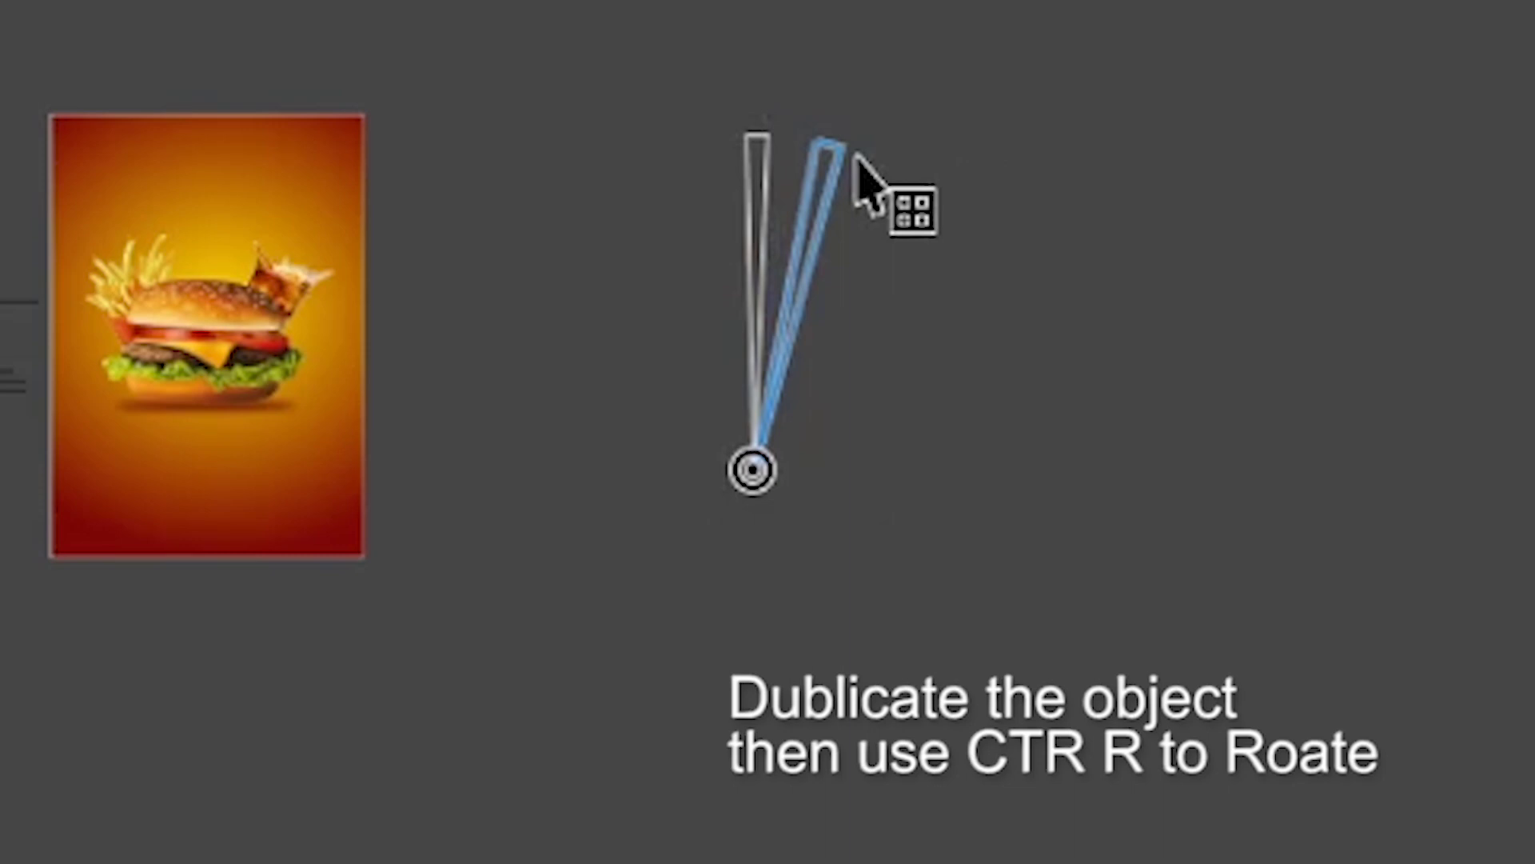
left_click_drag(854, 157, 853, 155)
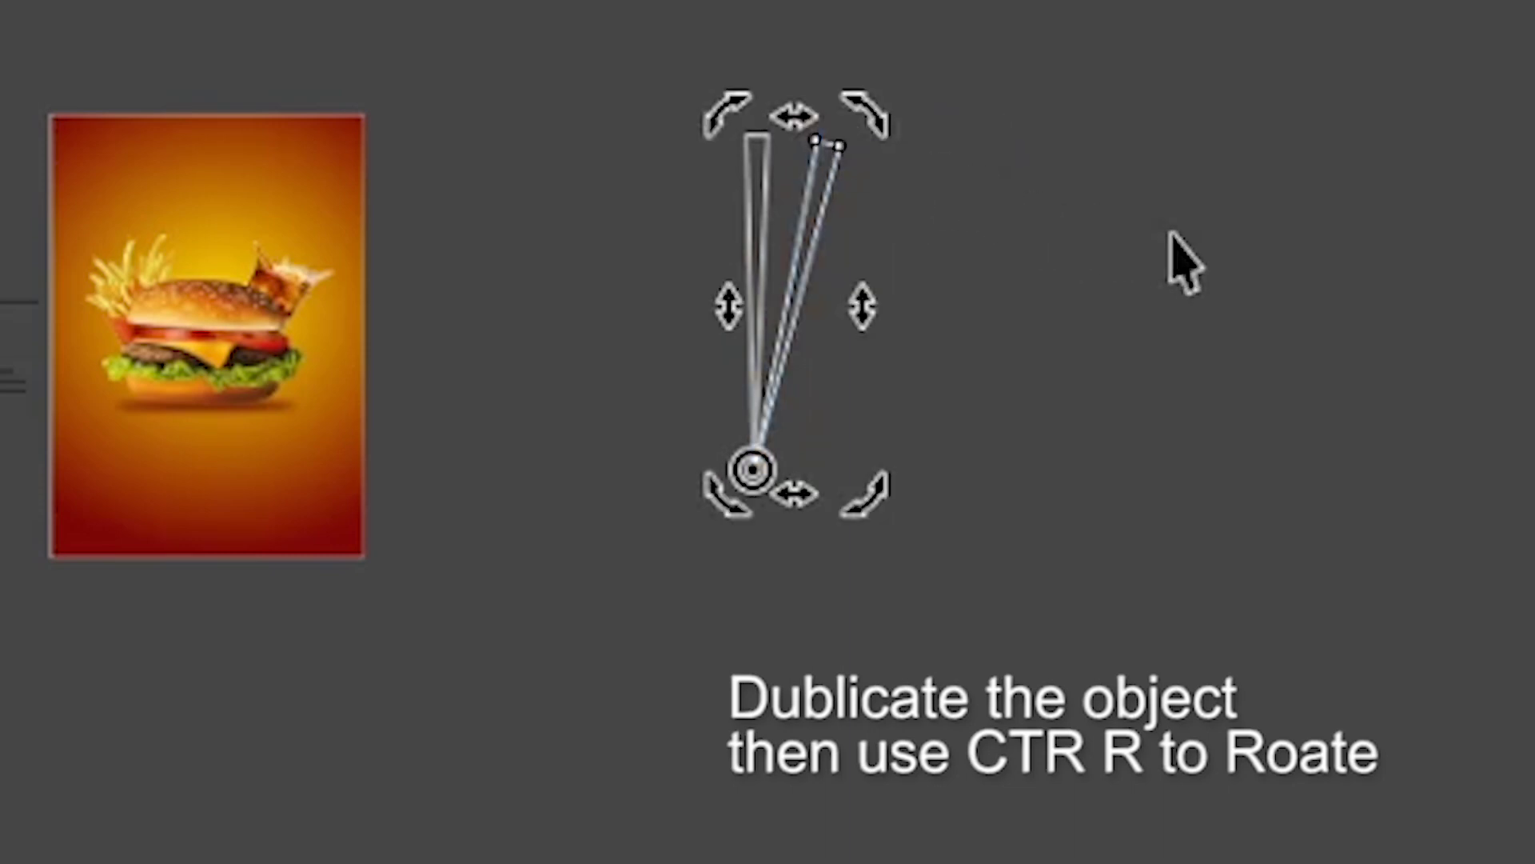
key("ctrl+d")
key("ctrl+d")
key("ctrl+d")
key("ctrl+d")
key("ctrl+d")
key("ctrl+d")
key("ctrl+d")
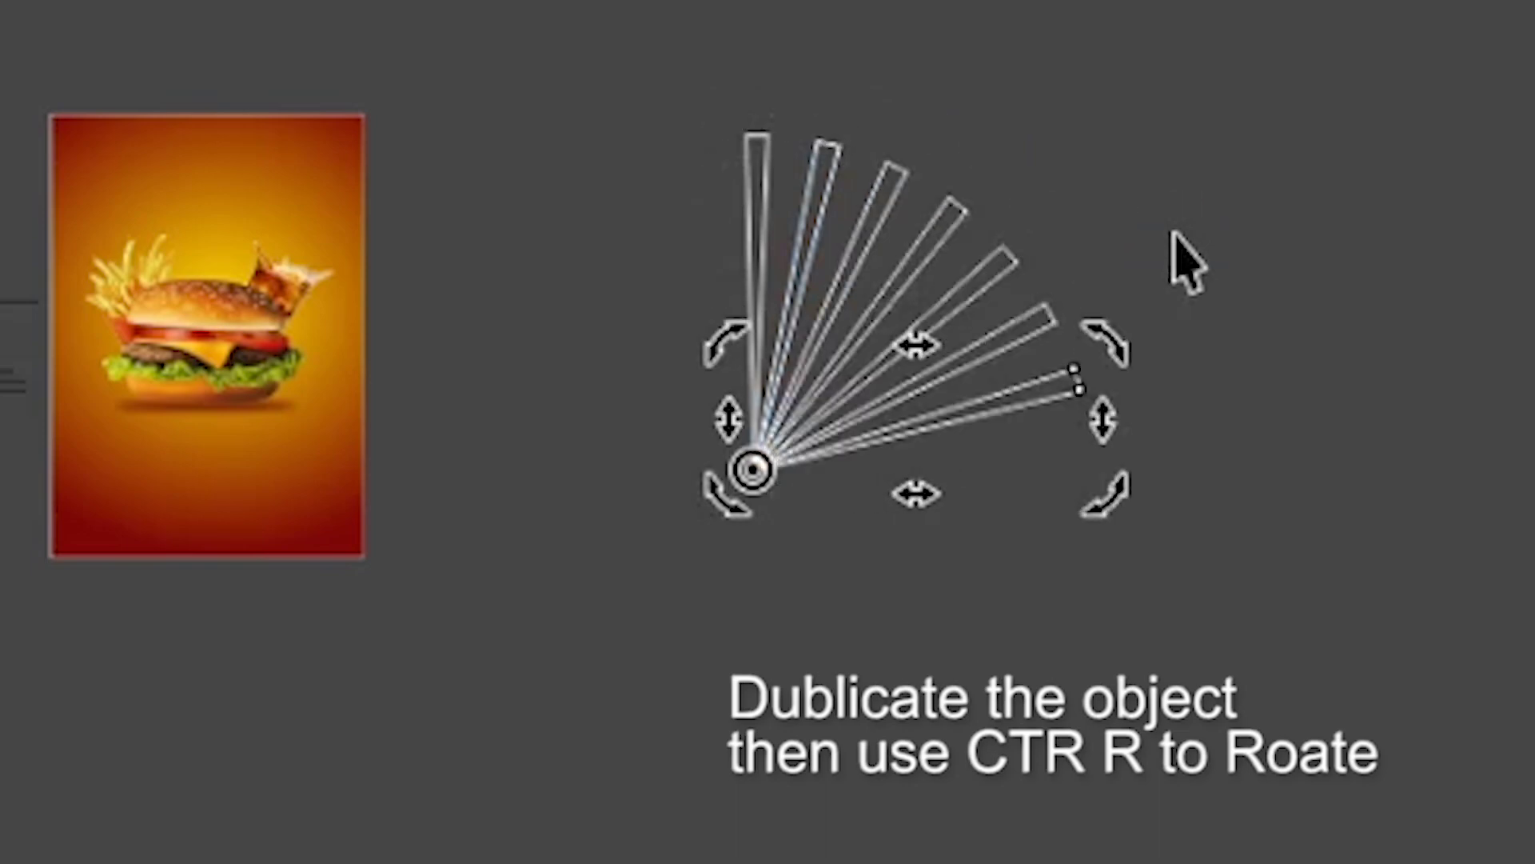
key("ctrl+d")
key("ctrl+d")
key("ctrl+d")
key("ctrl+d")
key("ctrl+d")
key("ctrl+d")
key("ctrl+d")
key("ctrl+d")
key("ctrl+d")
key("ctrl+d")
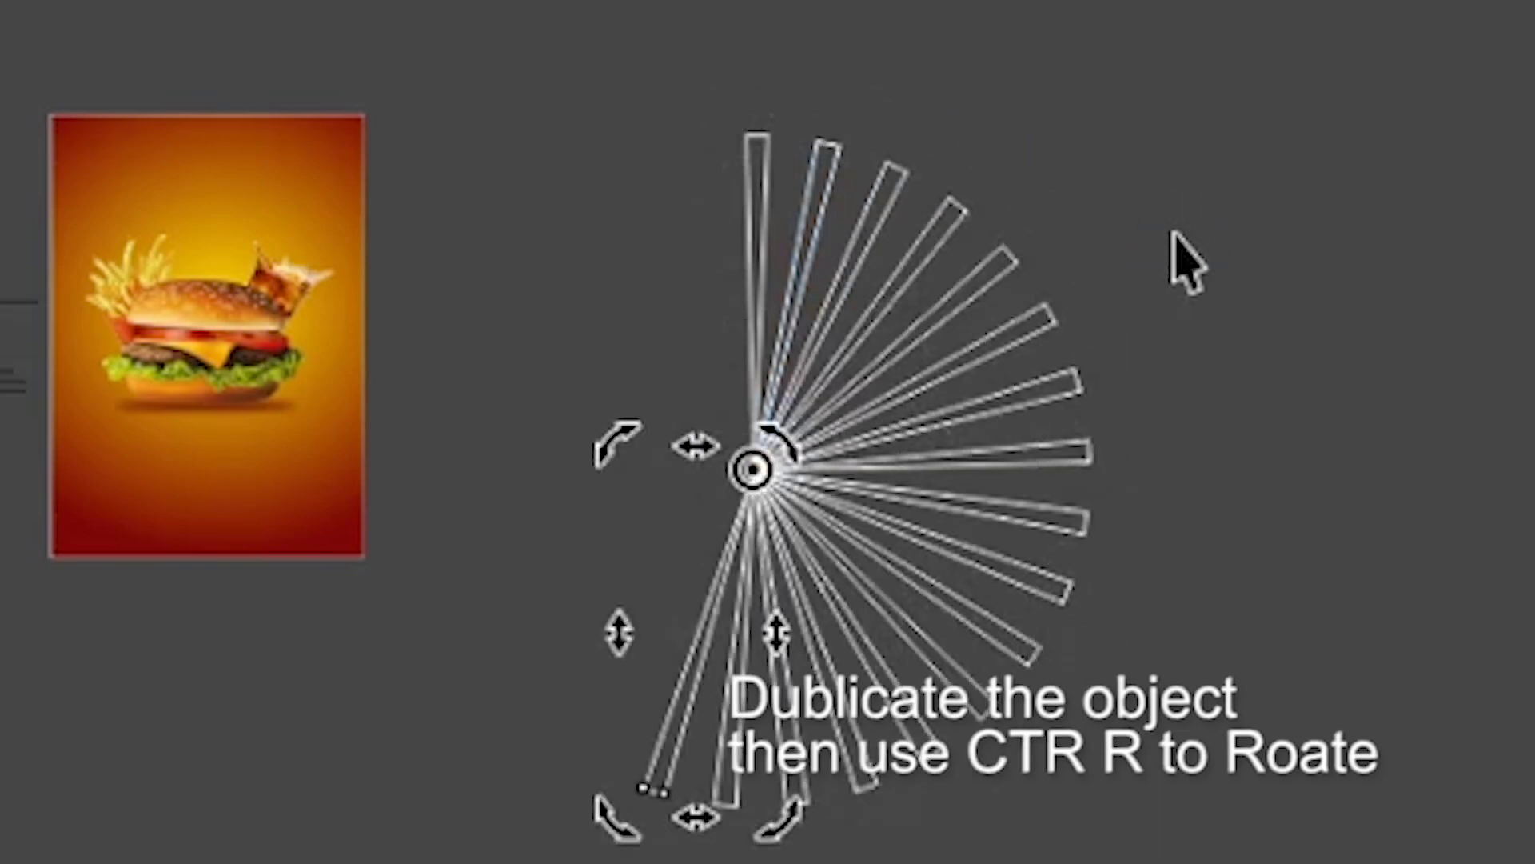
key("ctrl+d")
key("ctrl+d")
key("ctrl+d")
key("ctrl+d")
key("ctrl+d")
key("ctrl+d")
key("ctrl+d")
key("ctrl+d")
key("ctrl+d")
key("ctrl+d")
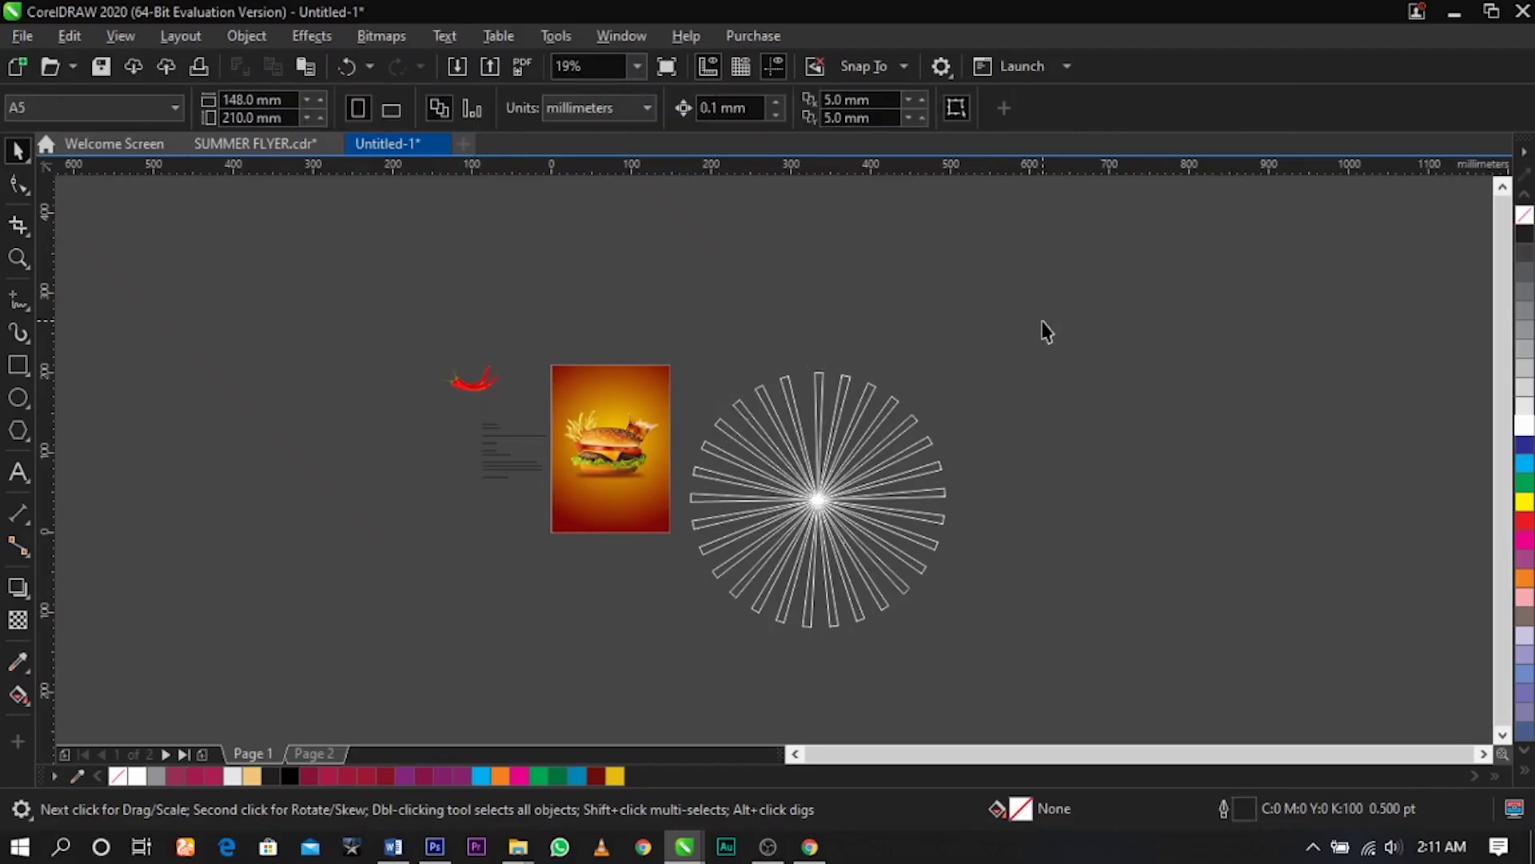
Move the whole sunburst farther from the flyer and recolour its rays yellow (C4 M21 Y100 K5) with no outline
left_click_drag(1042, 327, 675, 673)
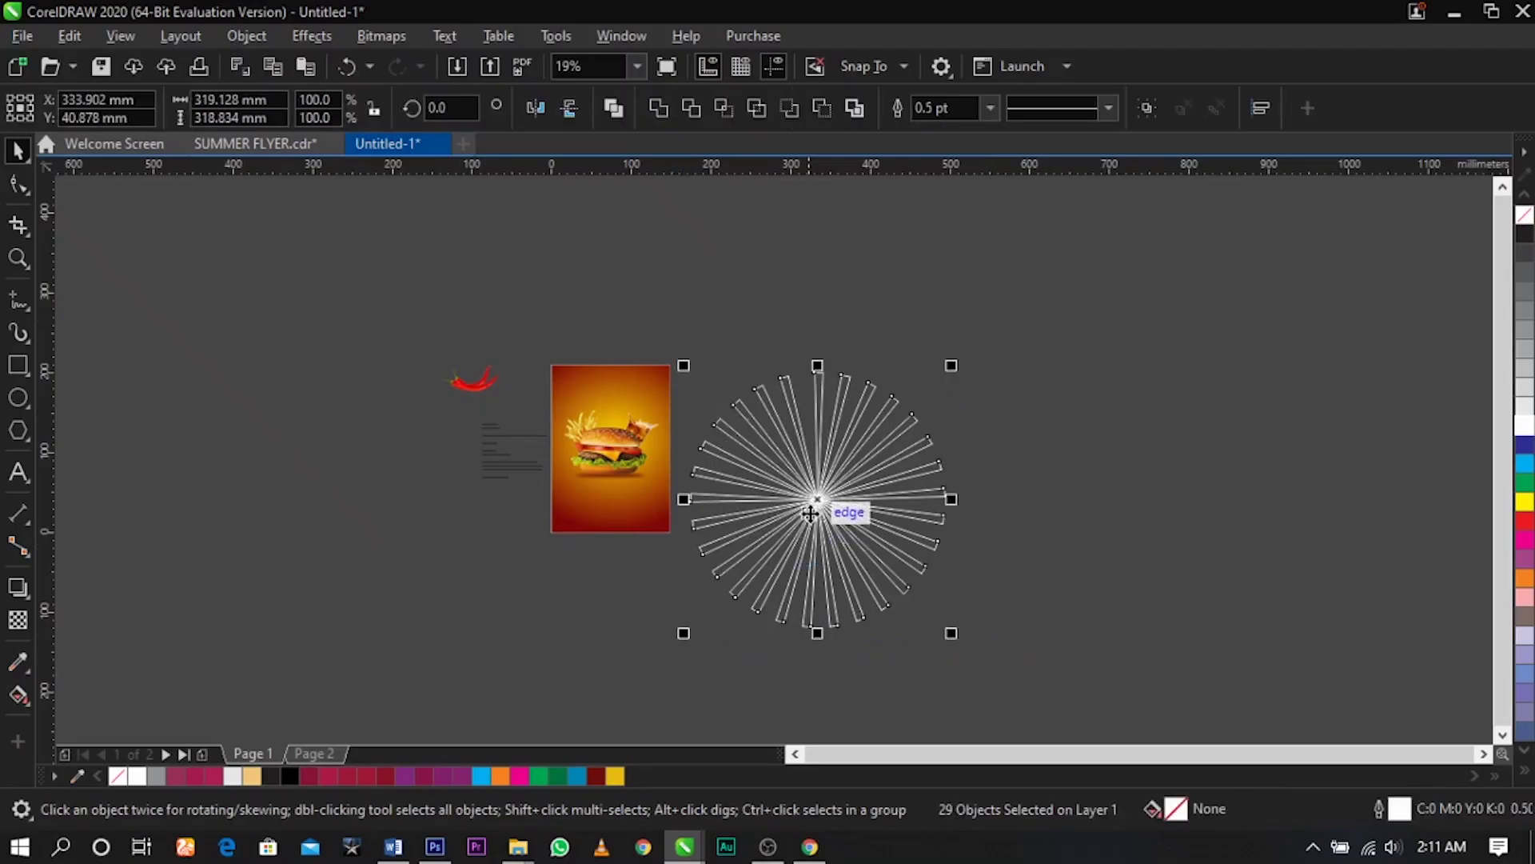
left_click_drag(810, 513, 869, 479)
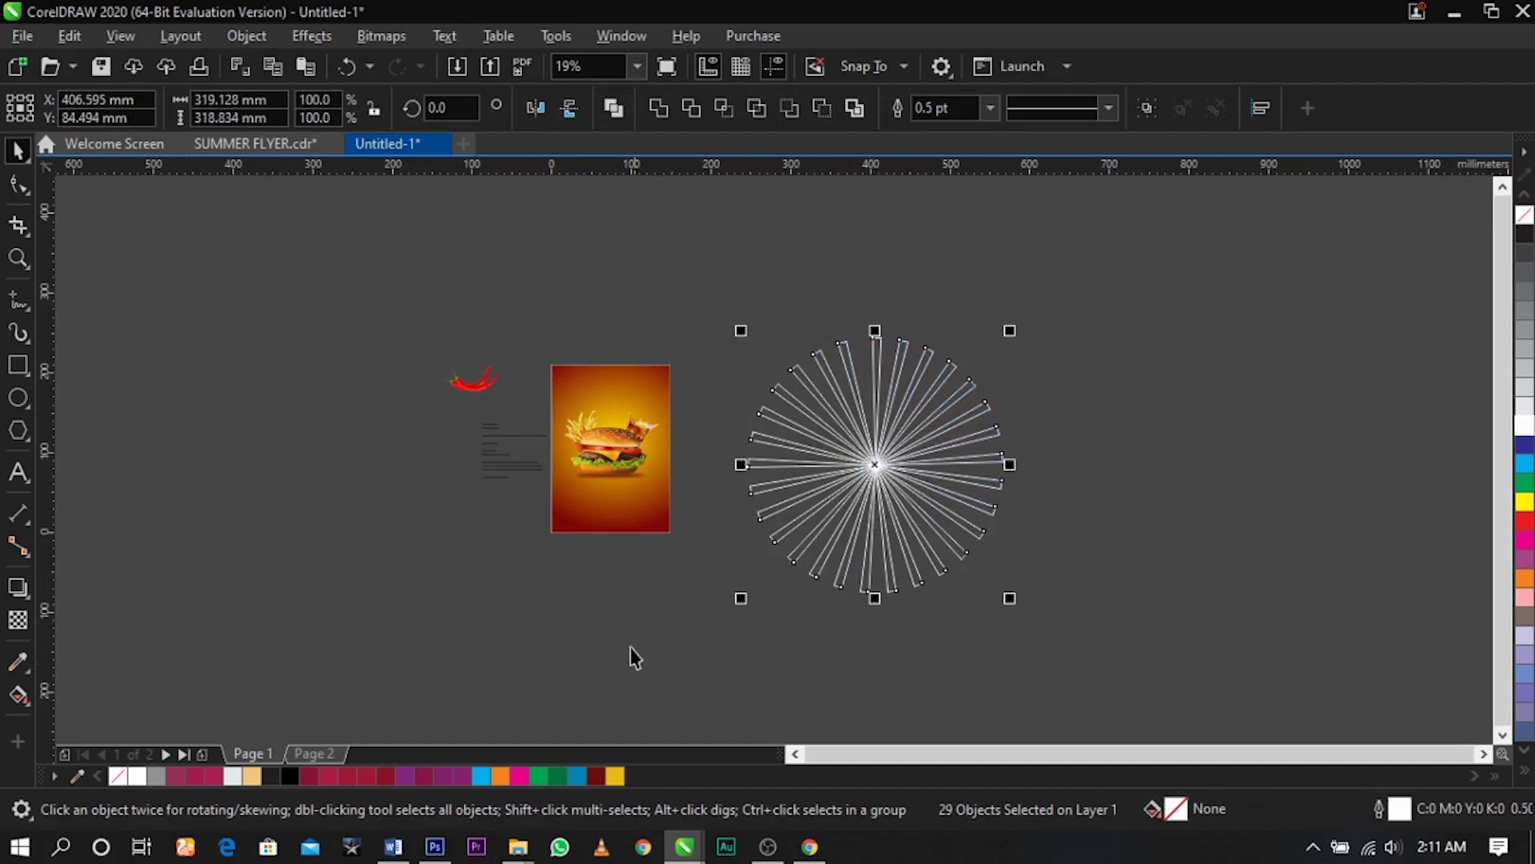
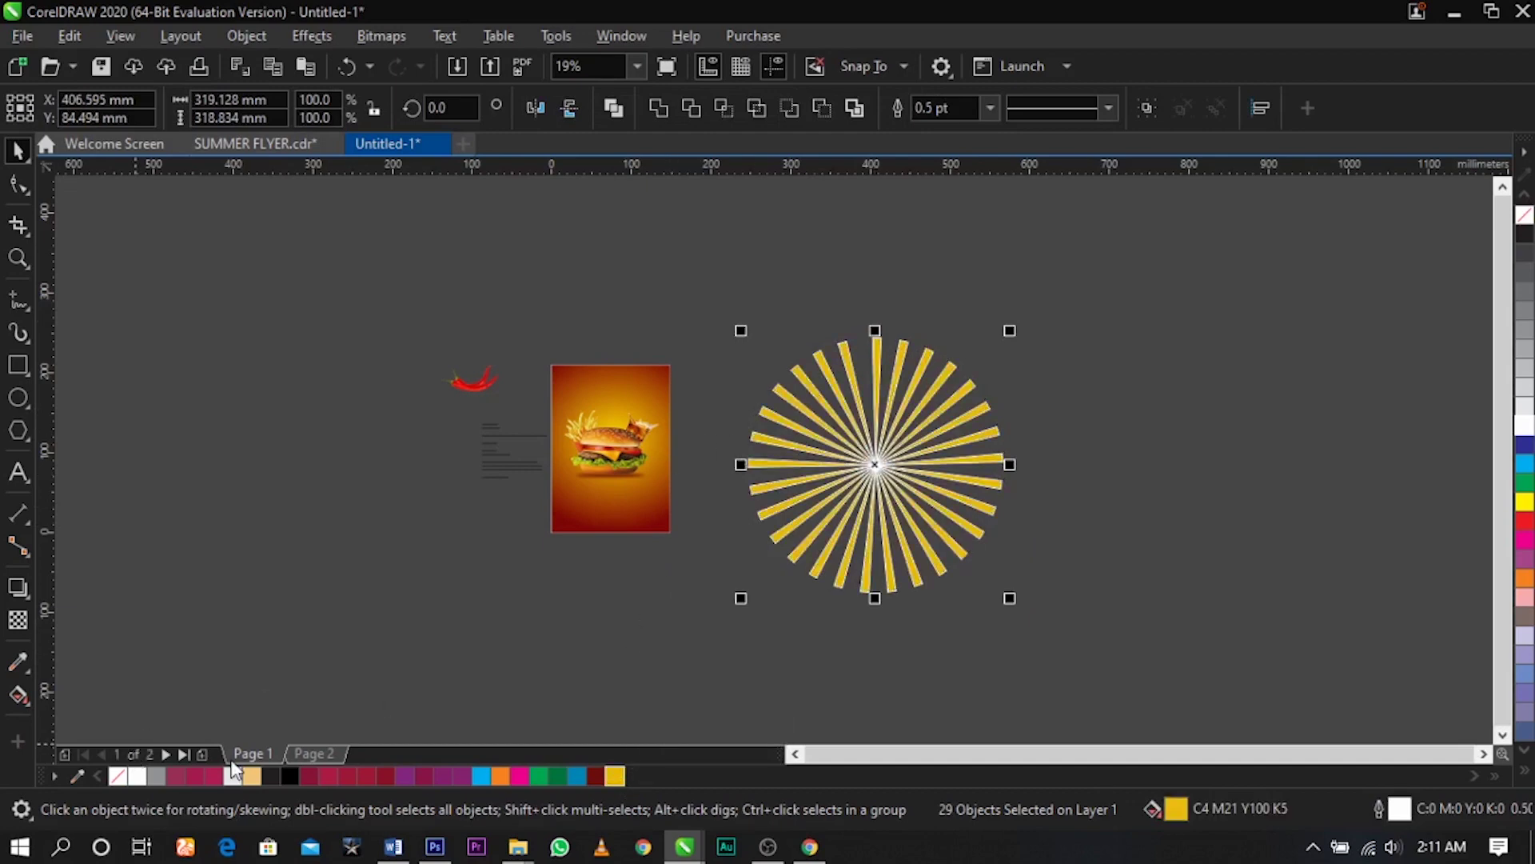
scroll(883, 431, "up", 3)
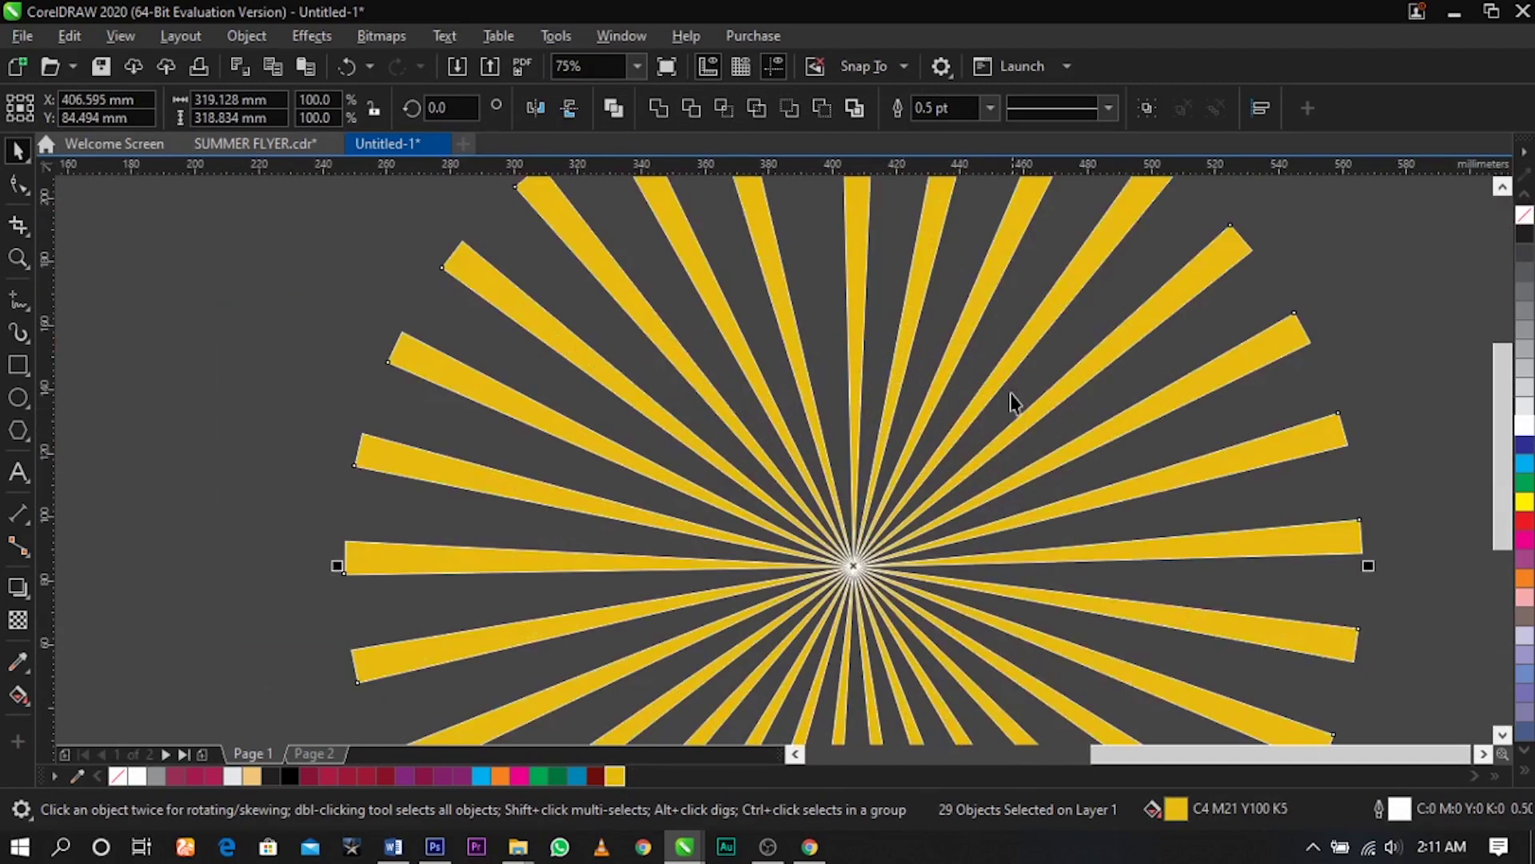
right_click(1526, 217)
scroll(899, 420, "down", 3)
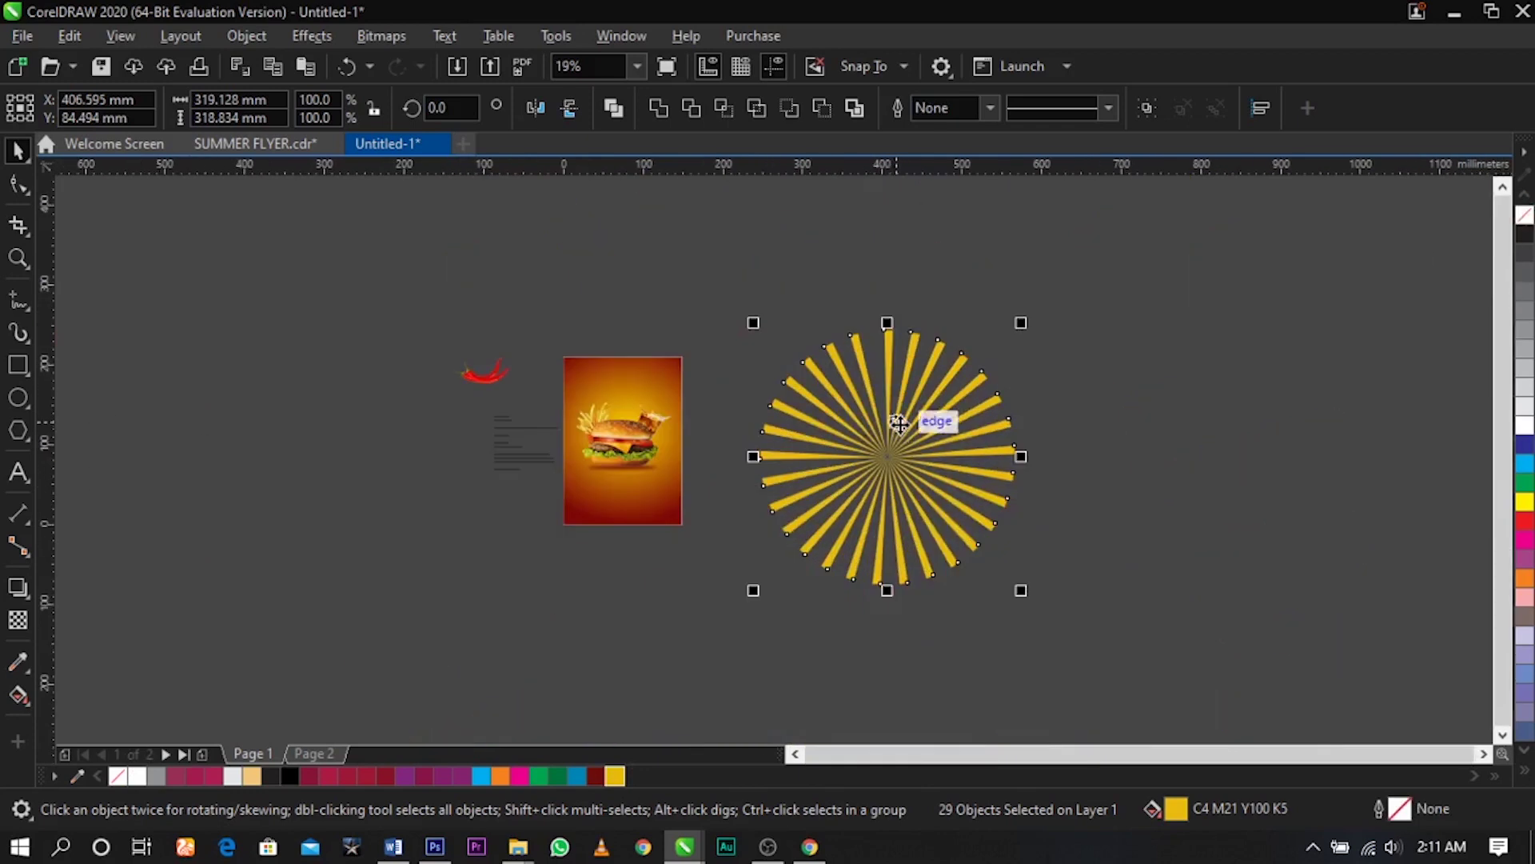
Group the 29 sunburst rays and PowerClip the group inside the flyer's gradient background rectangle
key("ctrl+g")
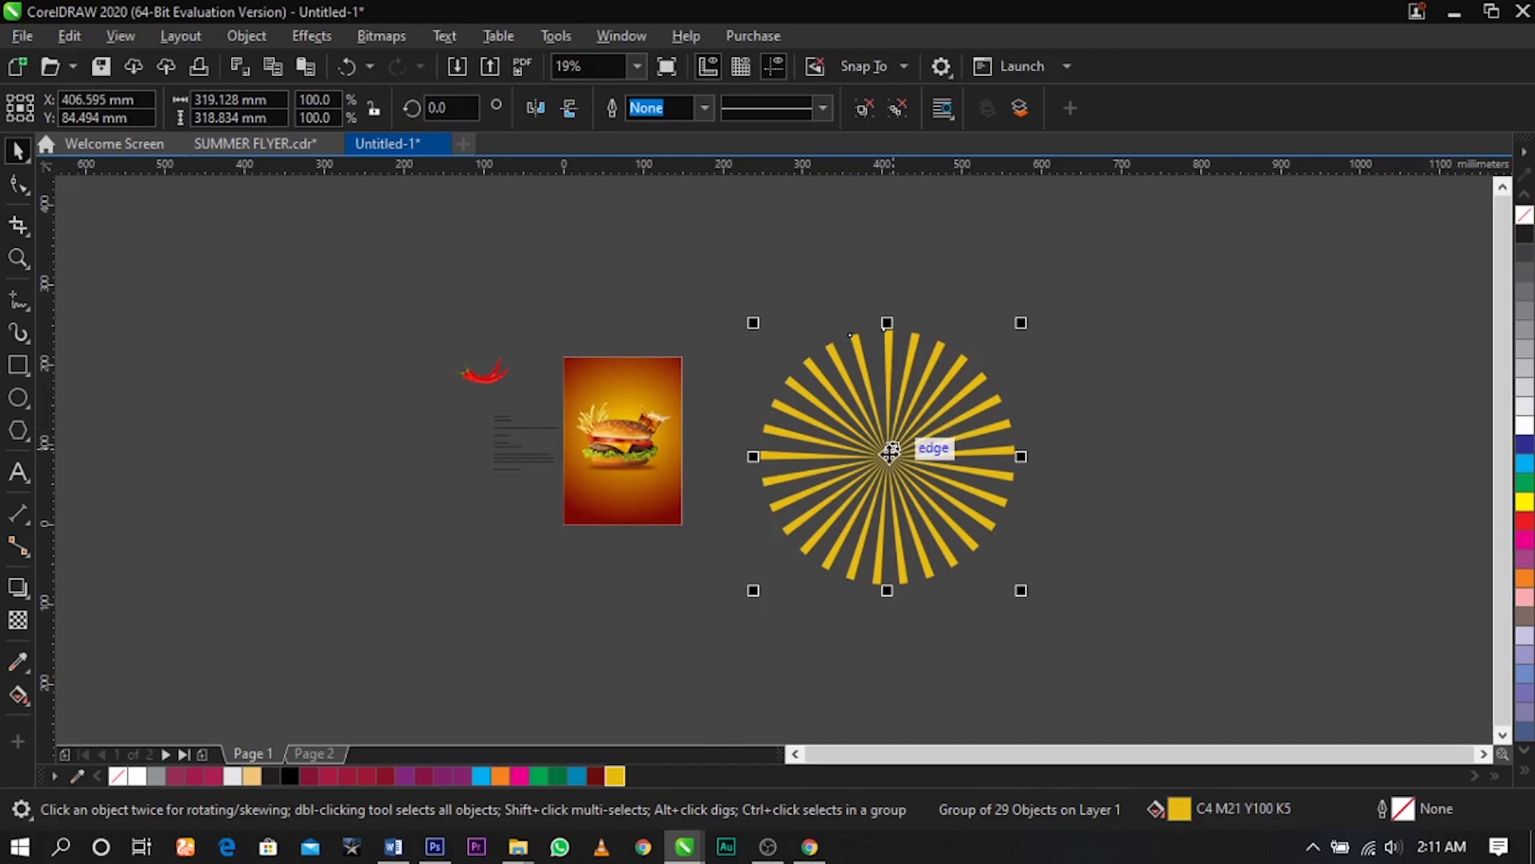
right_click(889, 453)
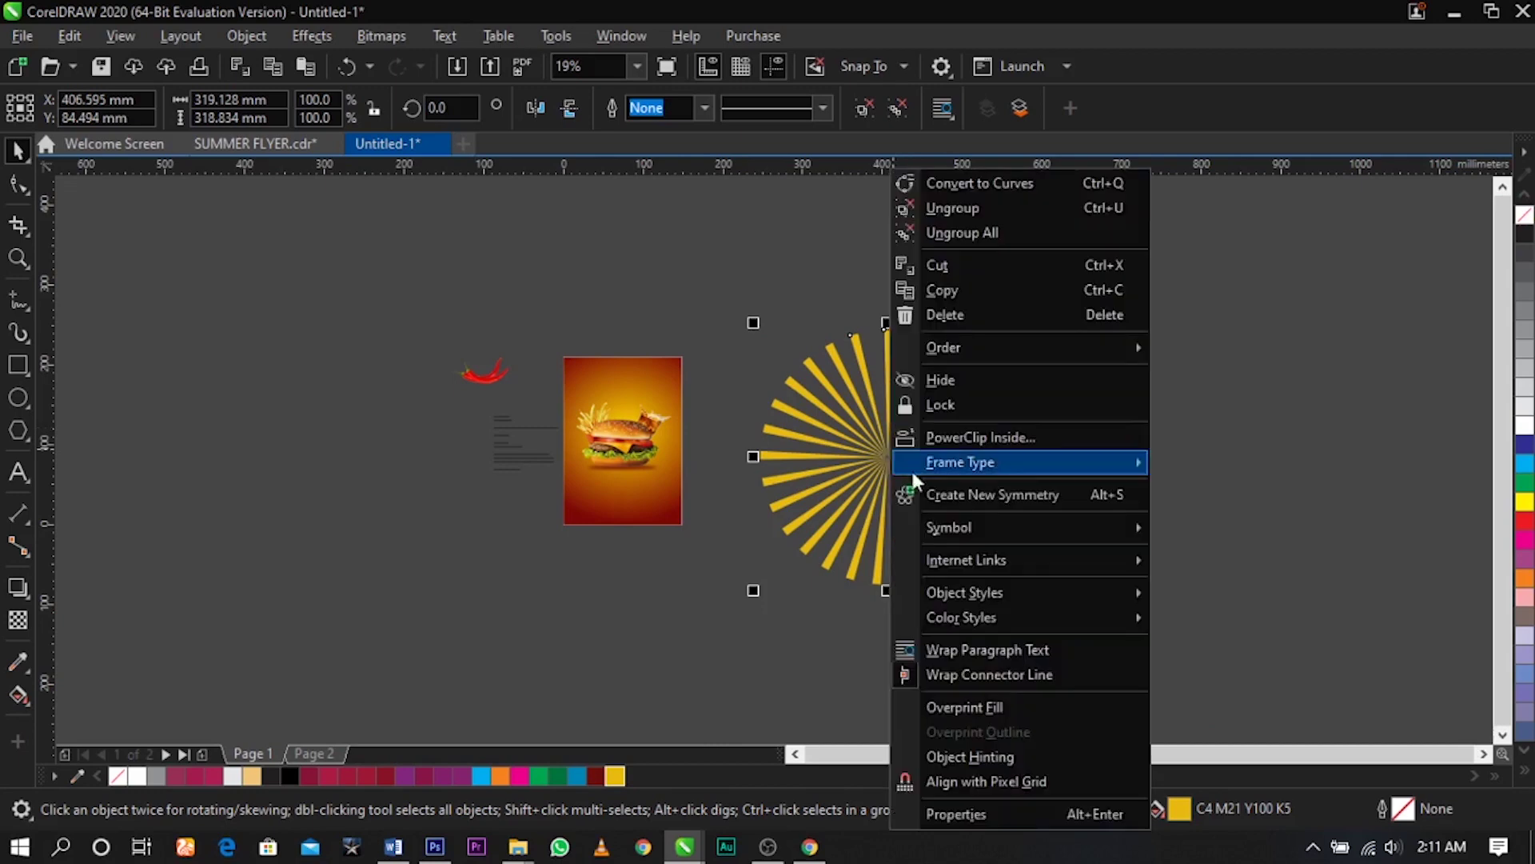
left_click(956, 438)
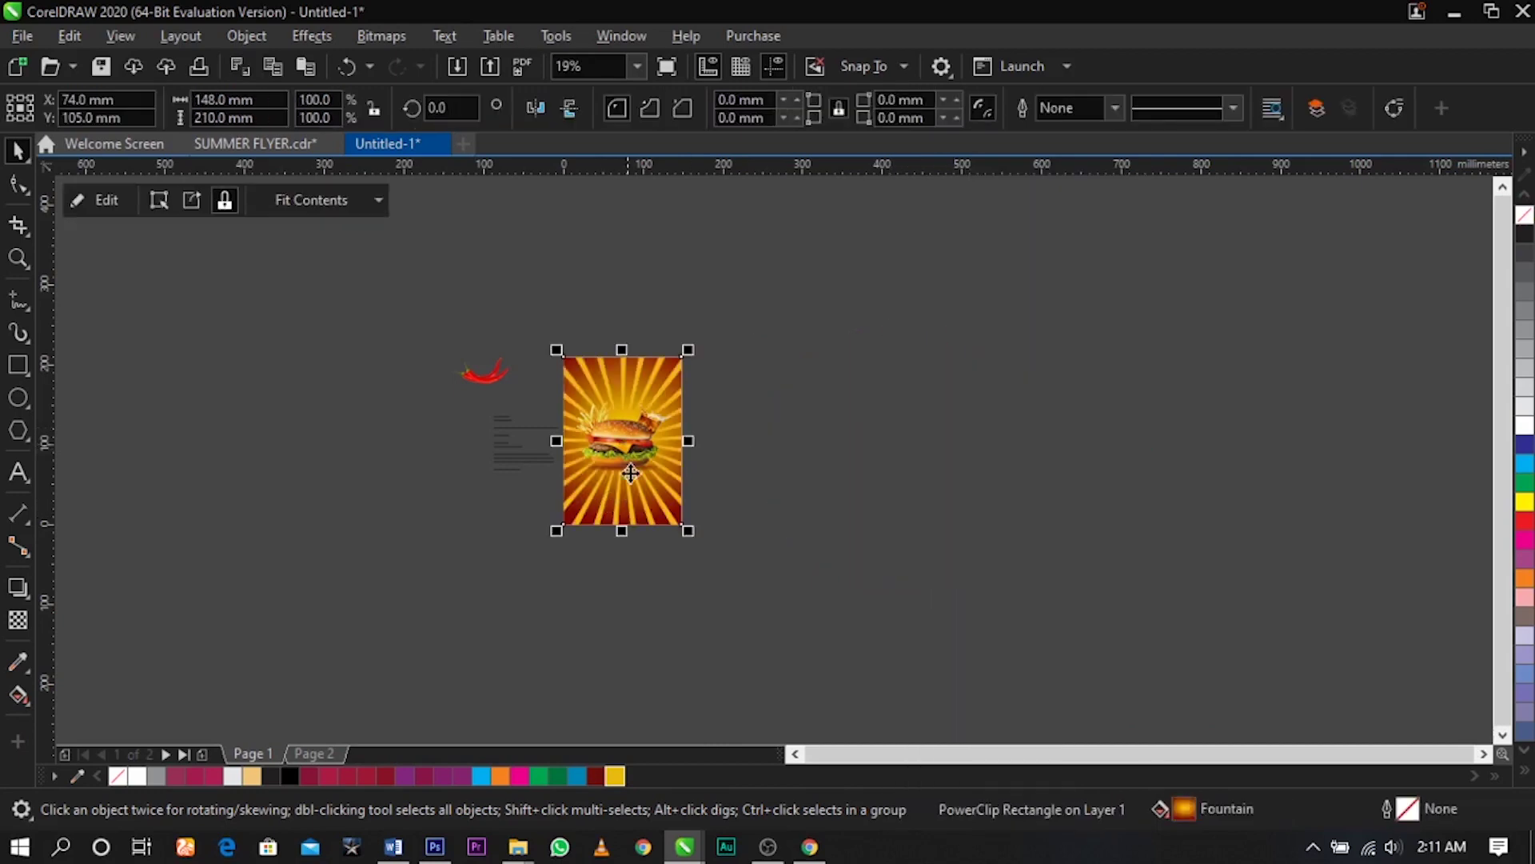
Open the background's PowerClip contents and scale the sunburst down about its centre to about 249 mm wide
key("z")
left_click_drag(538, 332, 709, 579)
key("space")
left_click(1050, 524)
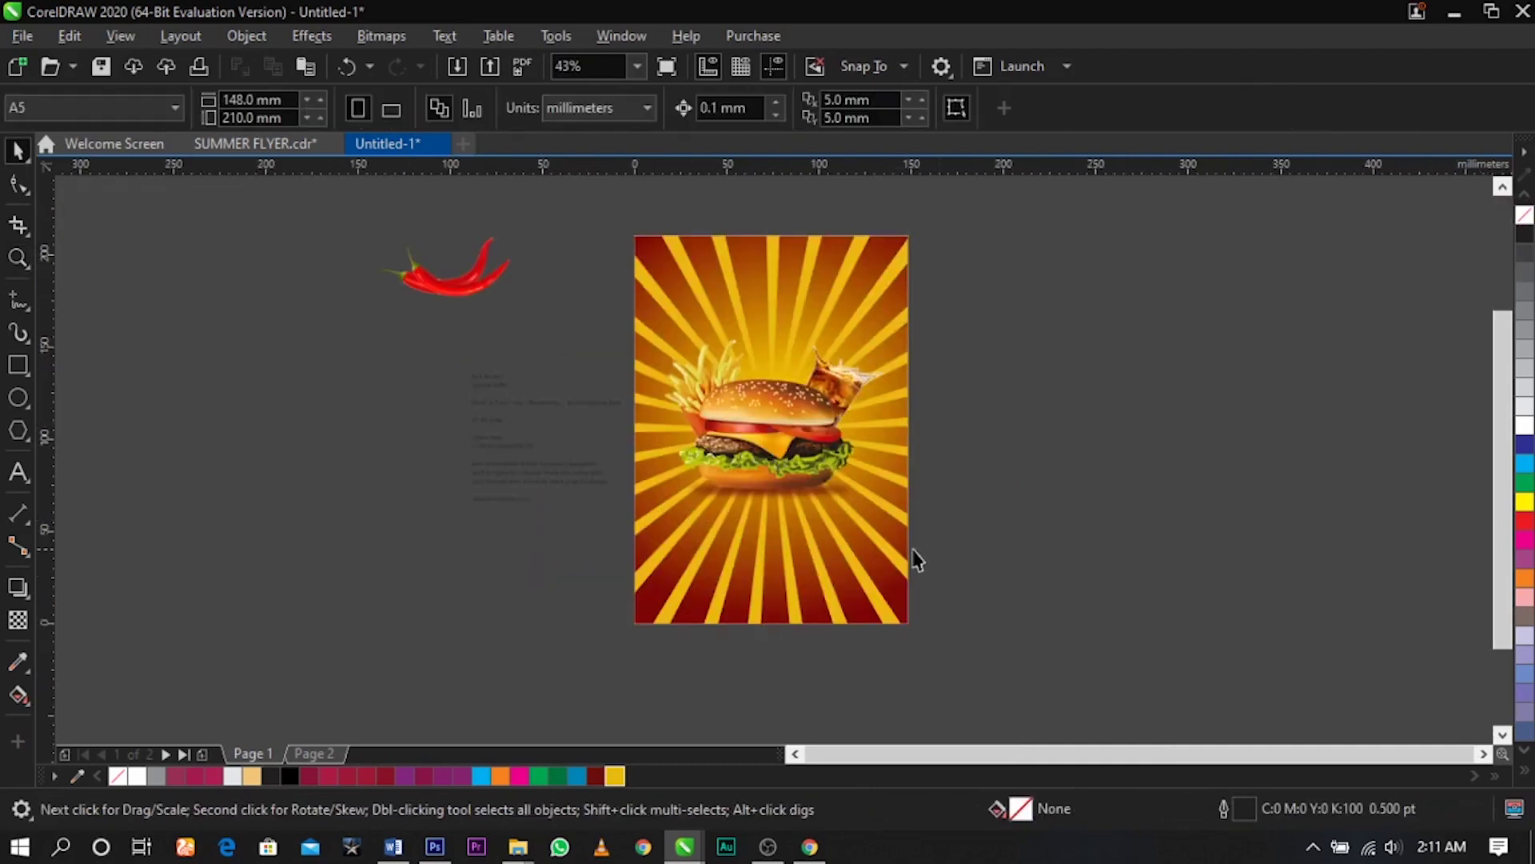
left_click(867, 552, "ctrl")
left_click(875, 543)
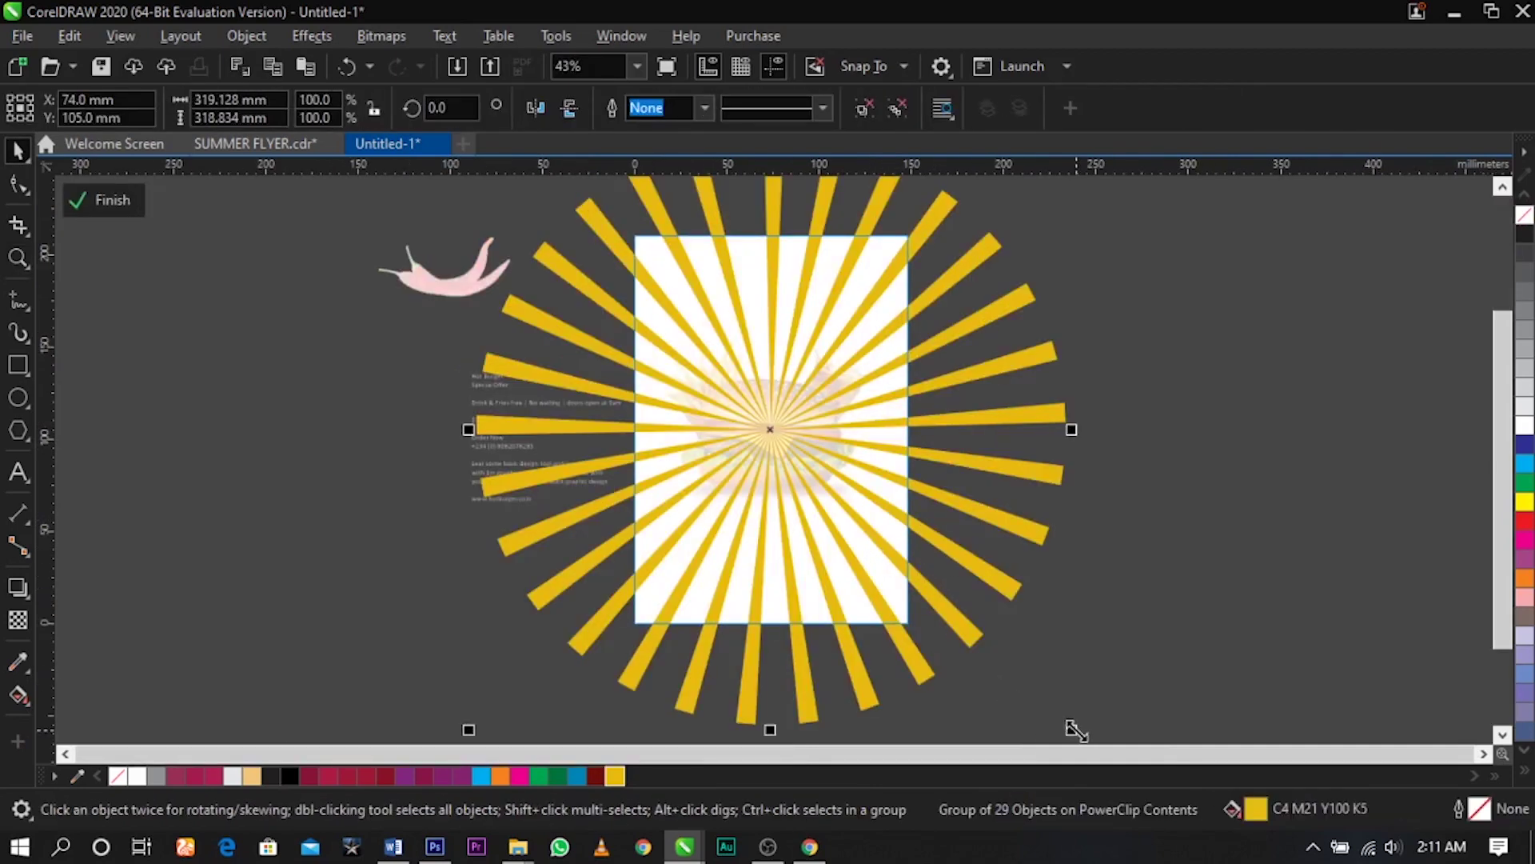
left_click_drag(1062, 723, 1008, 665)
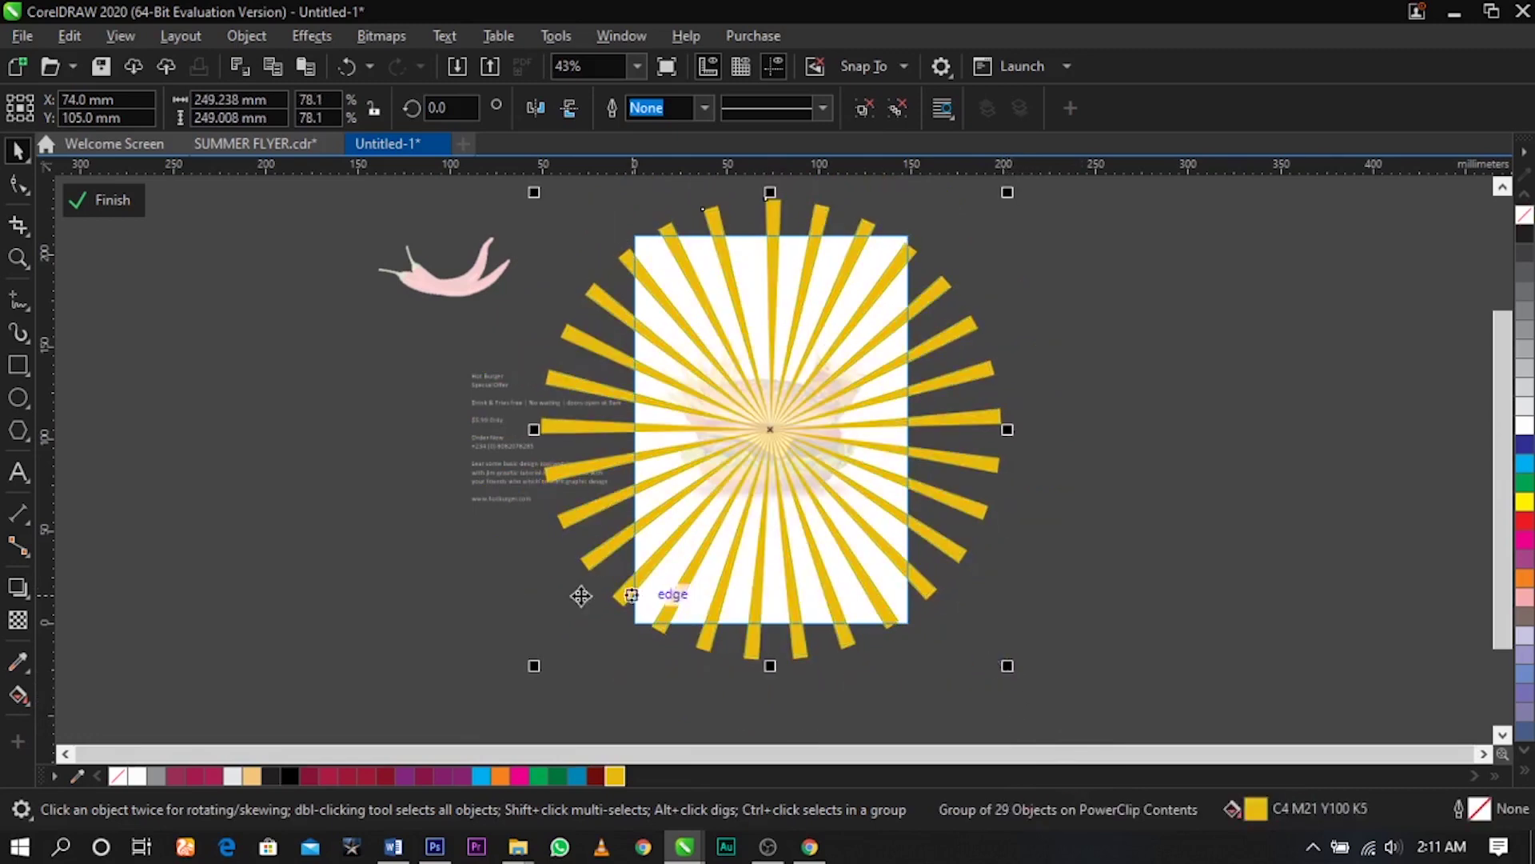
Apply a fountain transparency fading downward from the sunburst's centre, set its start transparency to 96, and finish editing the PowerClip
left_click(18, 620)
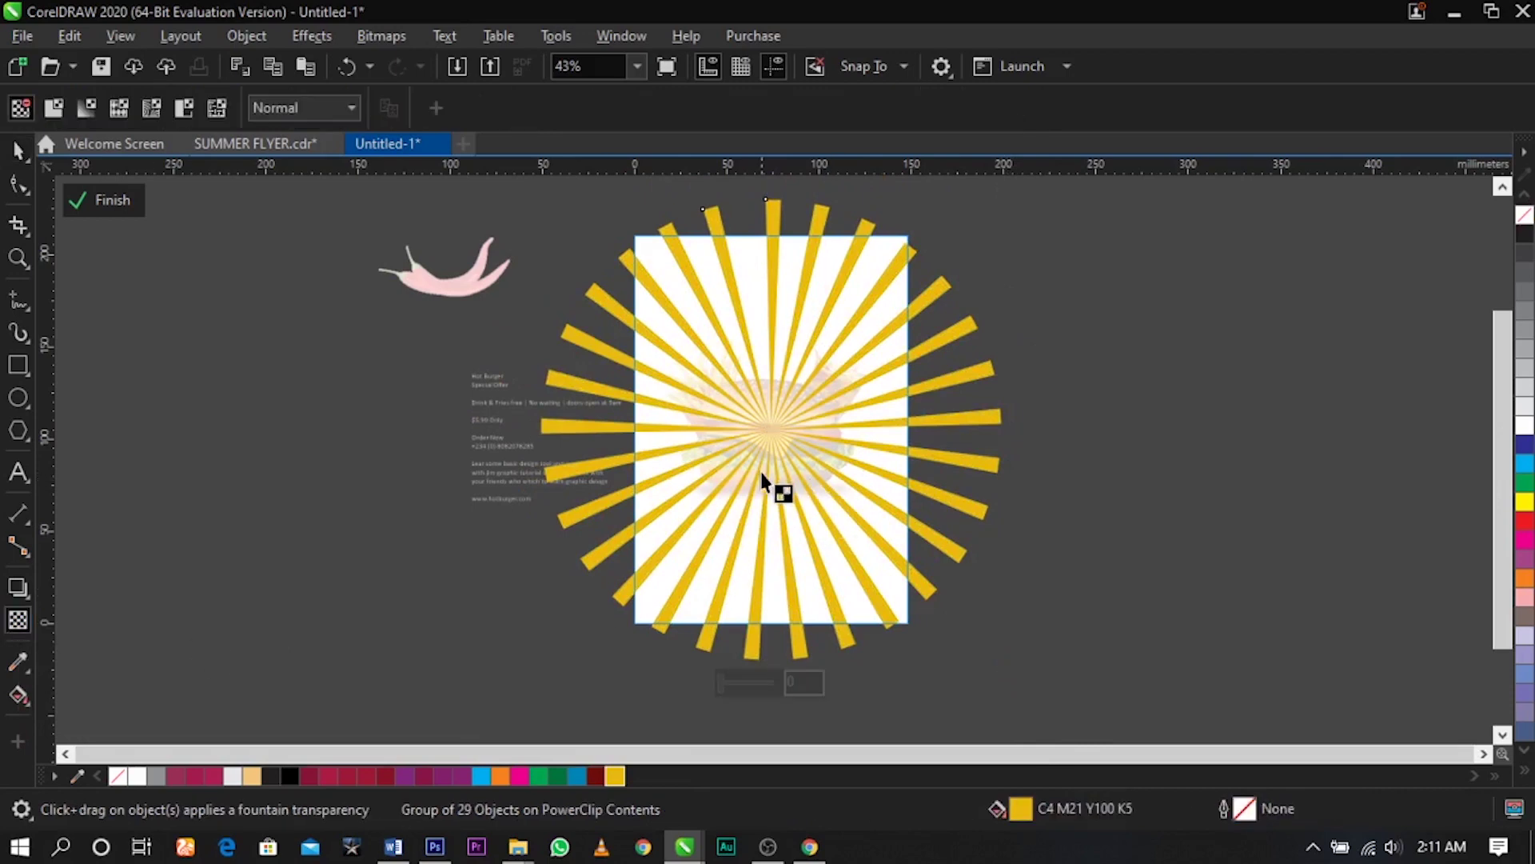
left_click_drag(775, 432, 773, 558)
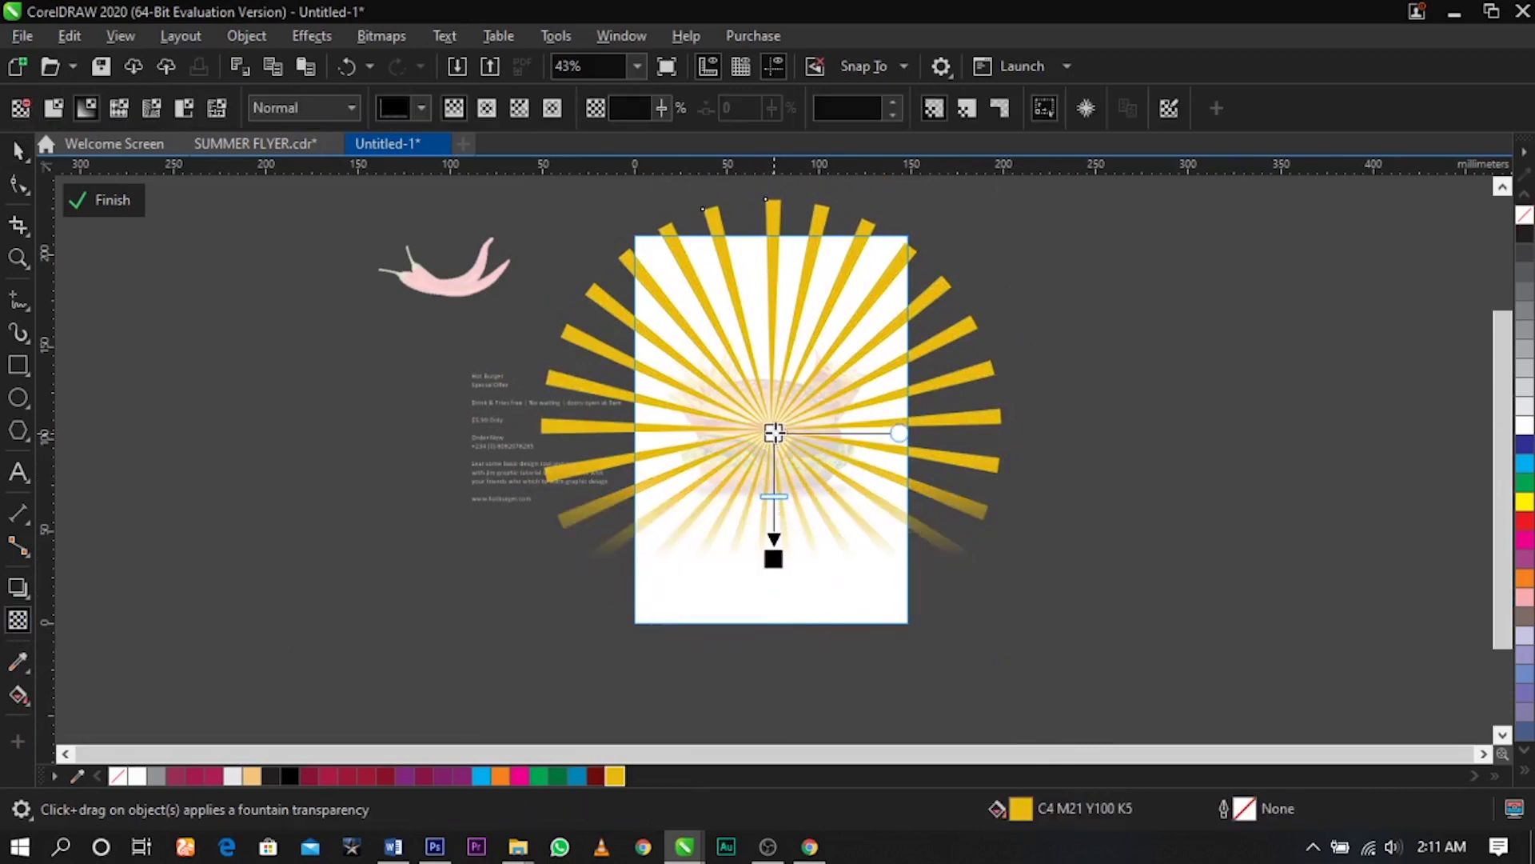
left_click(774, 433)
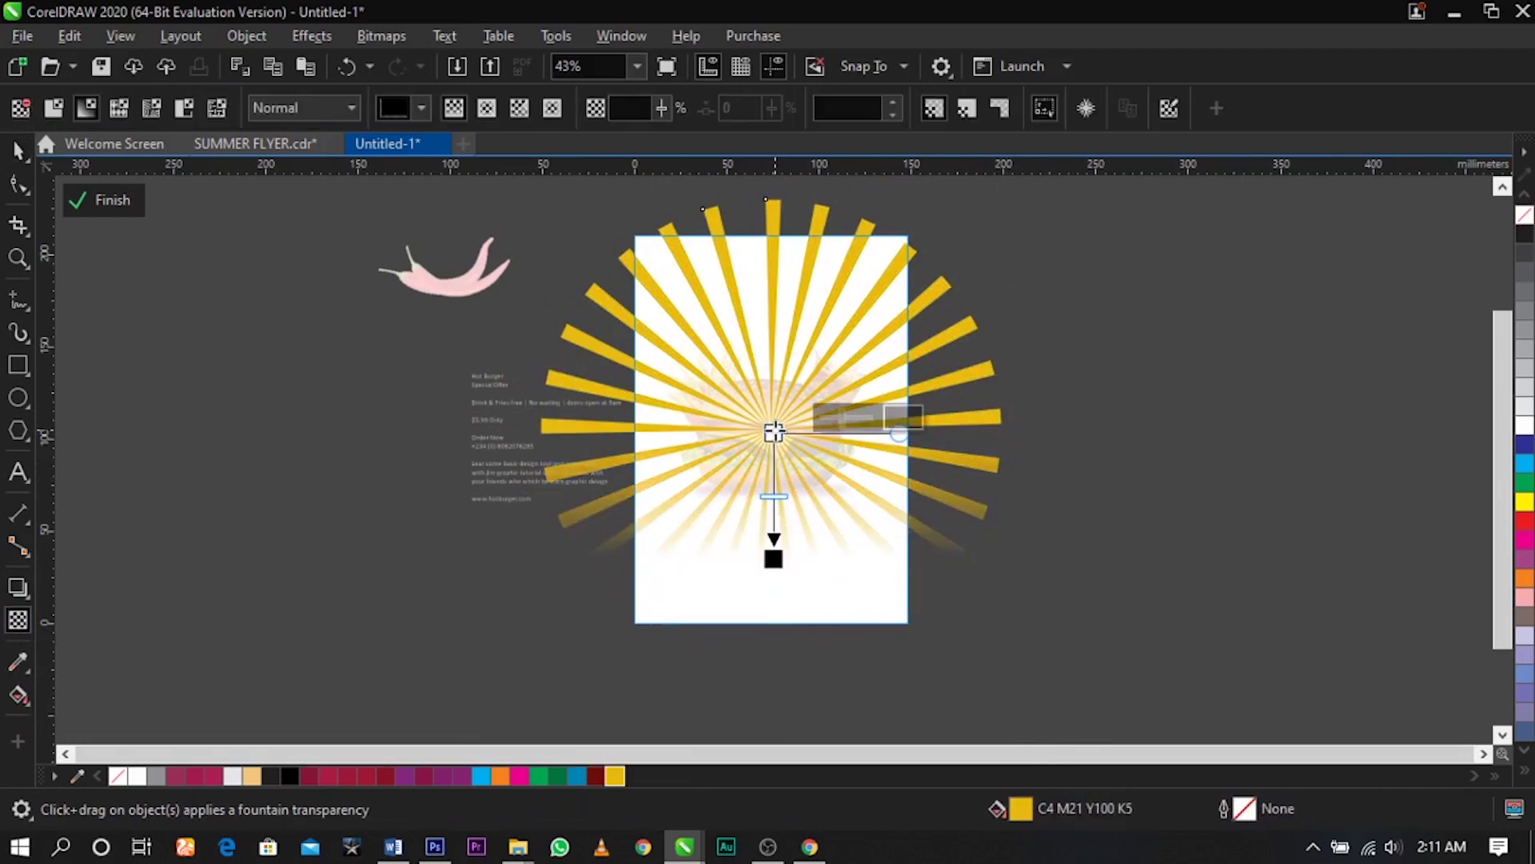
left_click(848, 420)
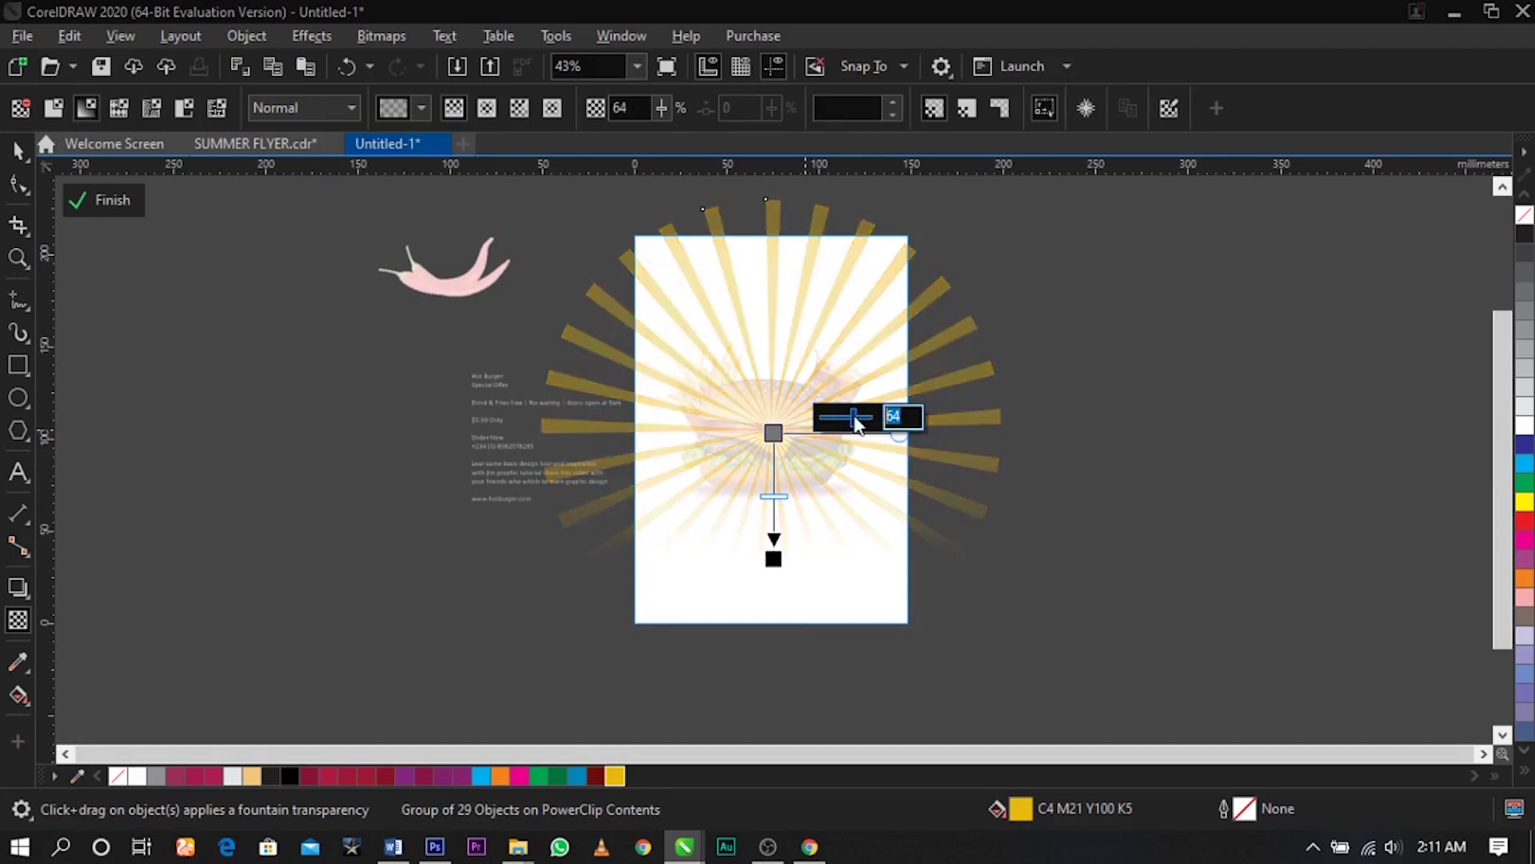
left_click(1123, 458)
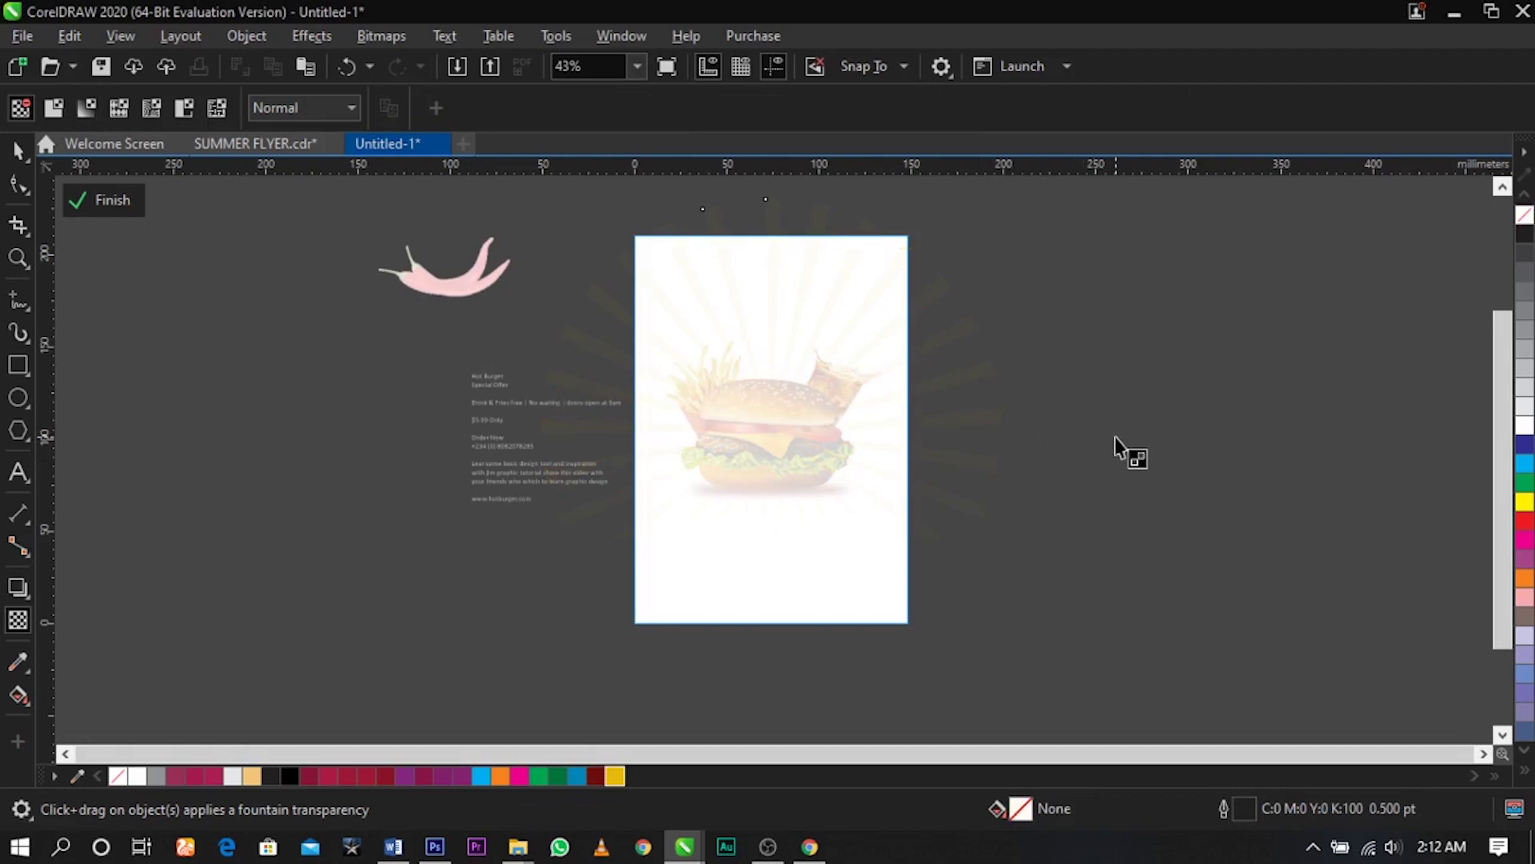
key("space")
left_click(1115, 436, "ctrl")
left_click(1115, 436)
Reopen the PowerClip contents, adjust the start transparency of the sunburst's fountain transparency, and finish editing the frame
key("z")
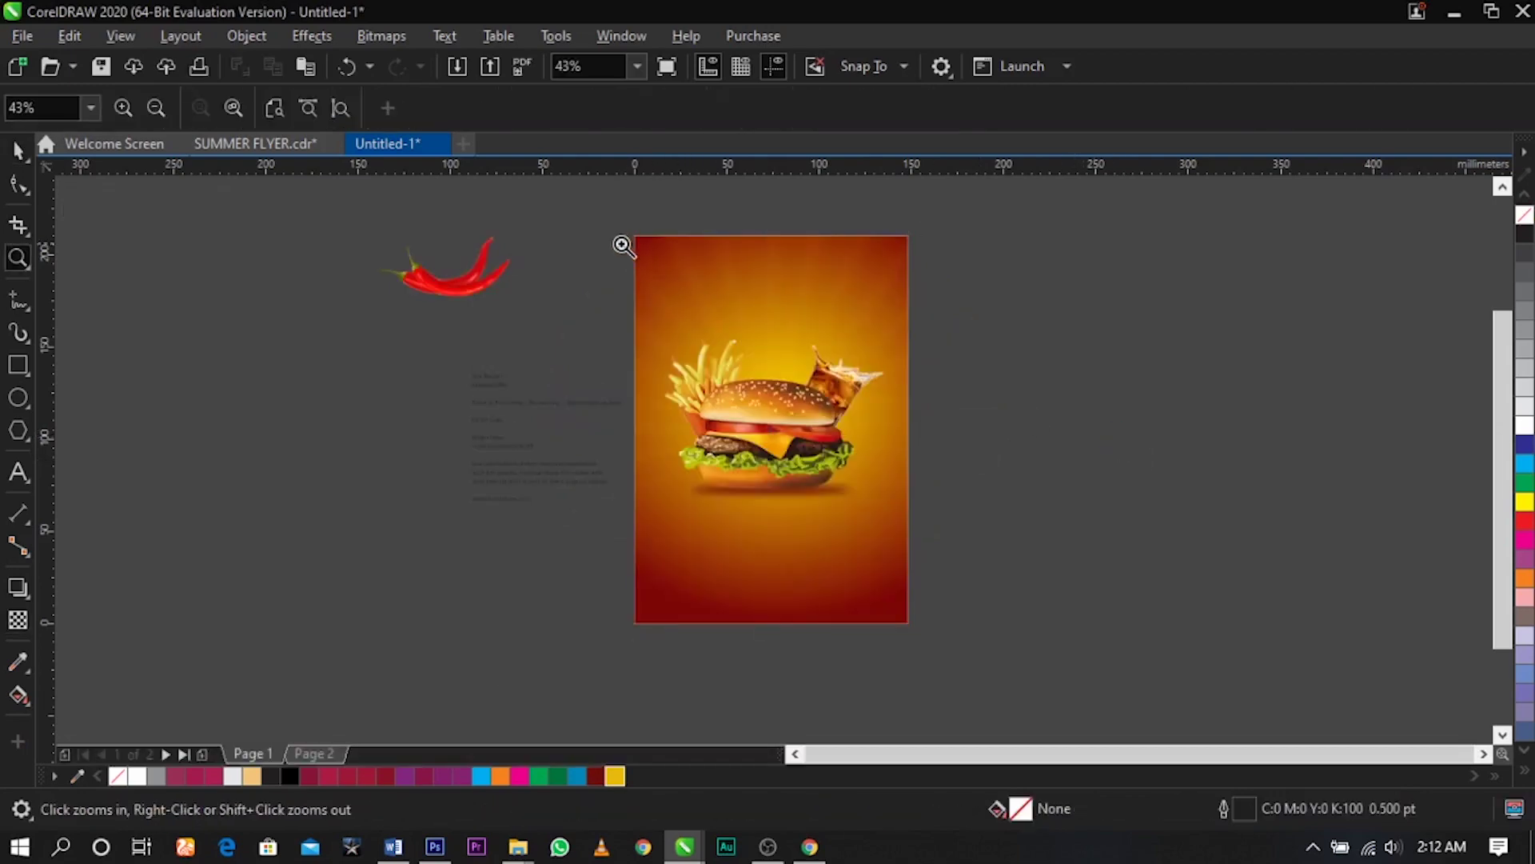
left_click_drag(622, 246, 925, 442)
key("space")
scroll(925, 384, "down", 3)
left_click(925, 384)
left_click(932, 376, "ctrl")
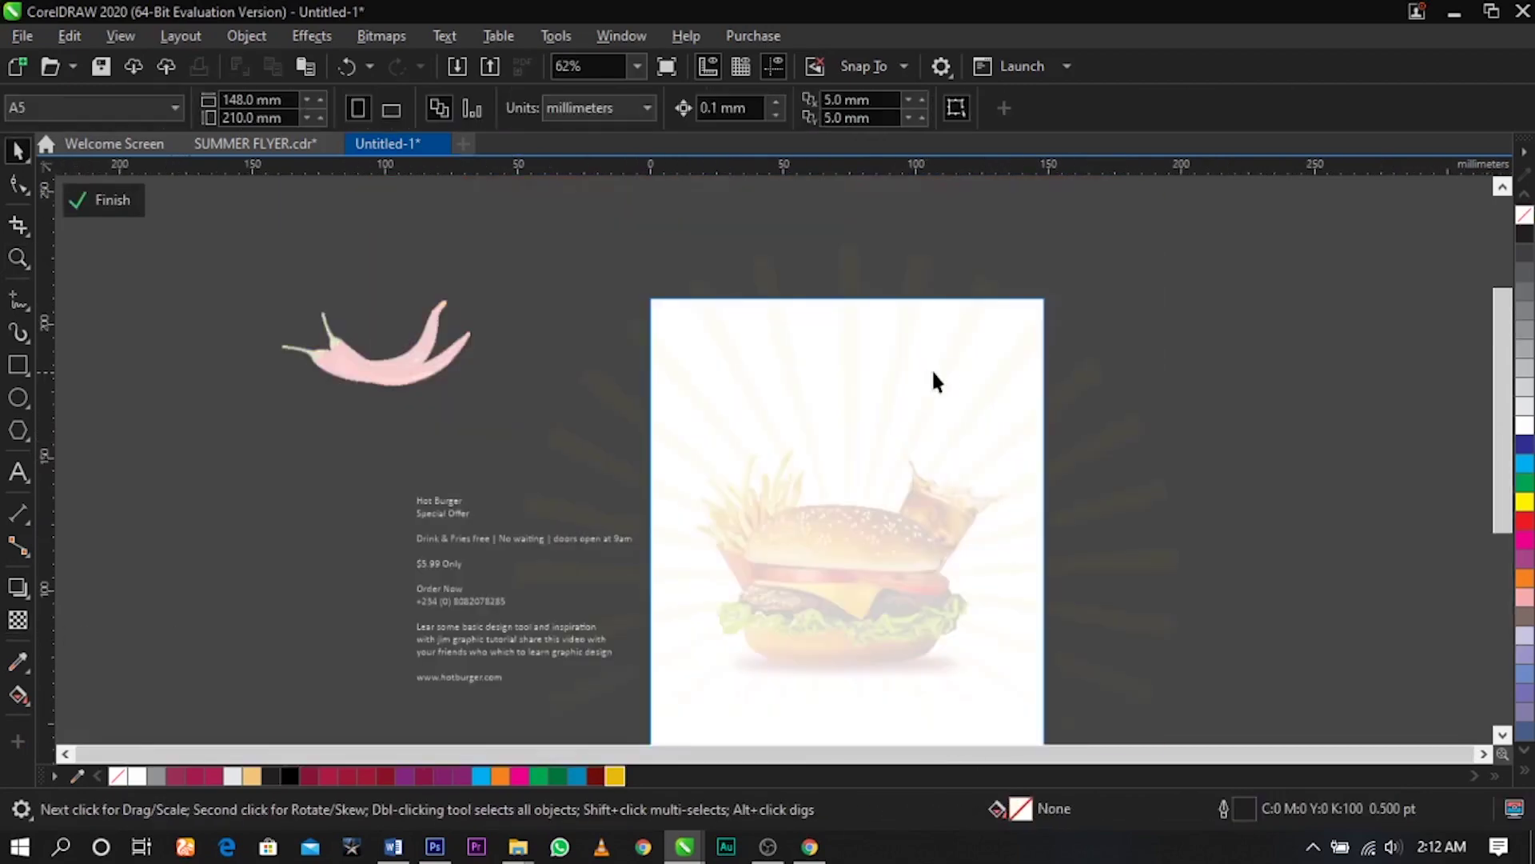
left_click(937, 368)
left_click(19, 622)
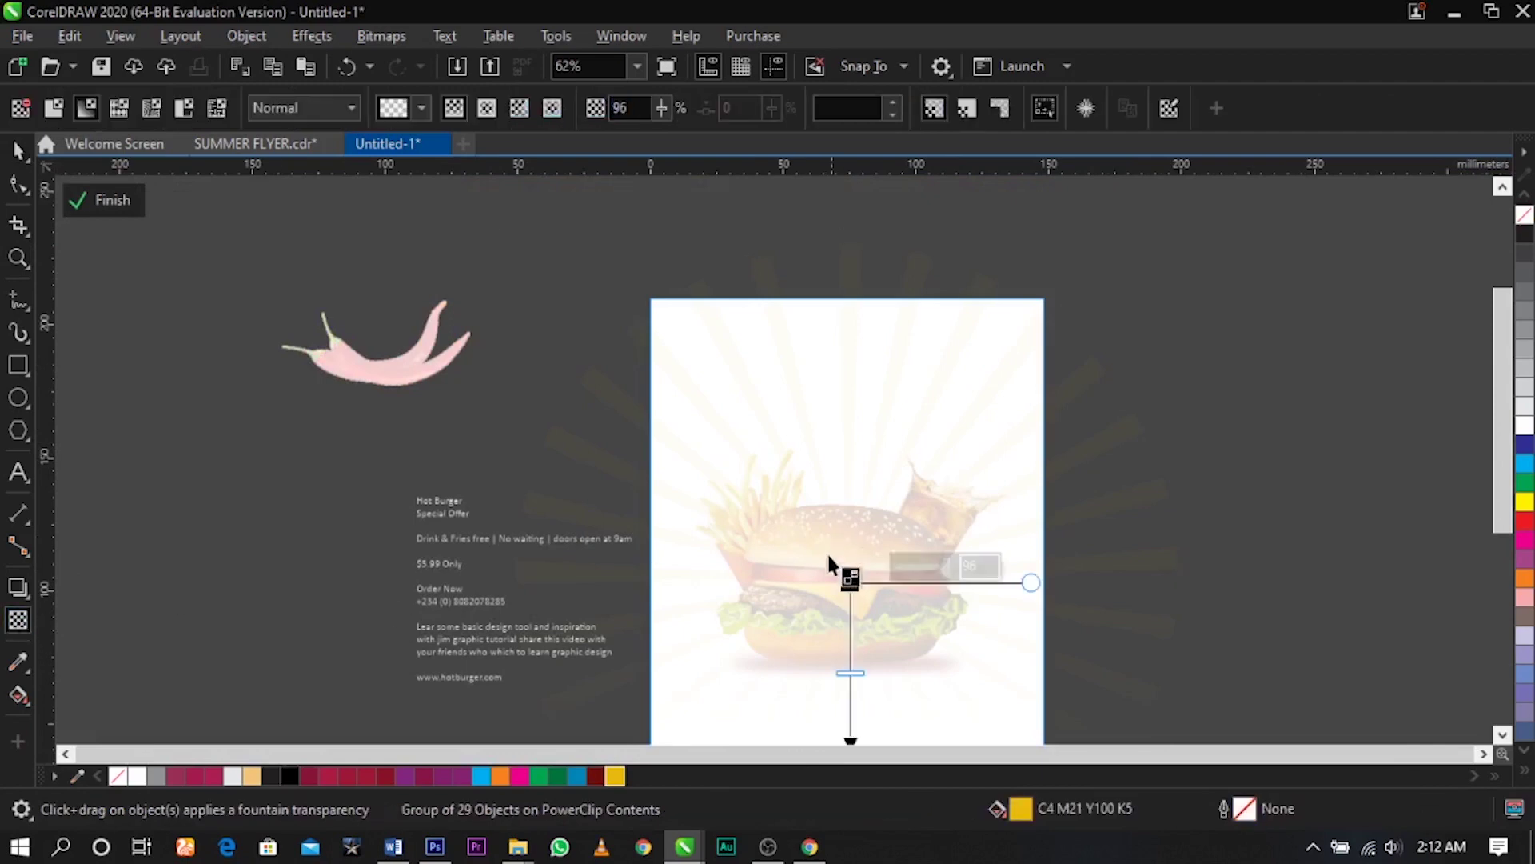
left_click(849, 582)
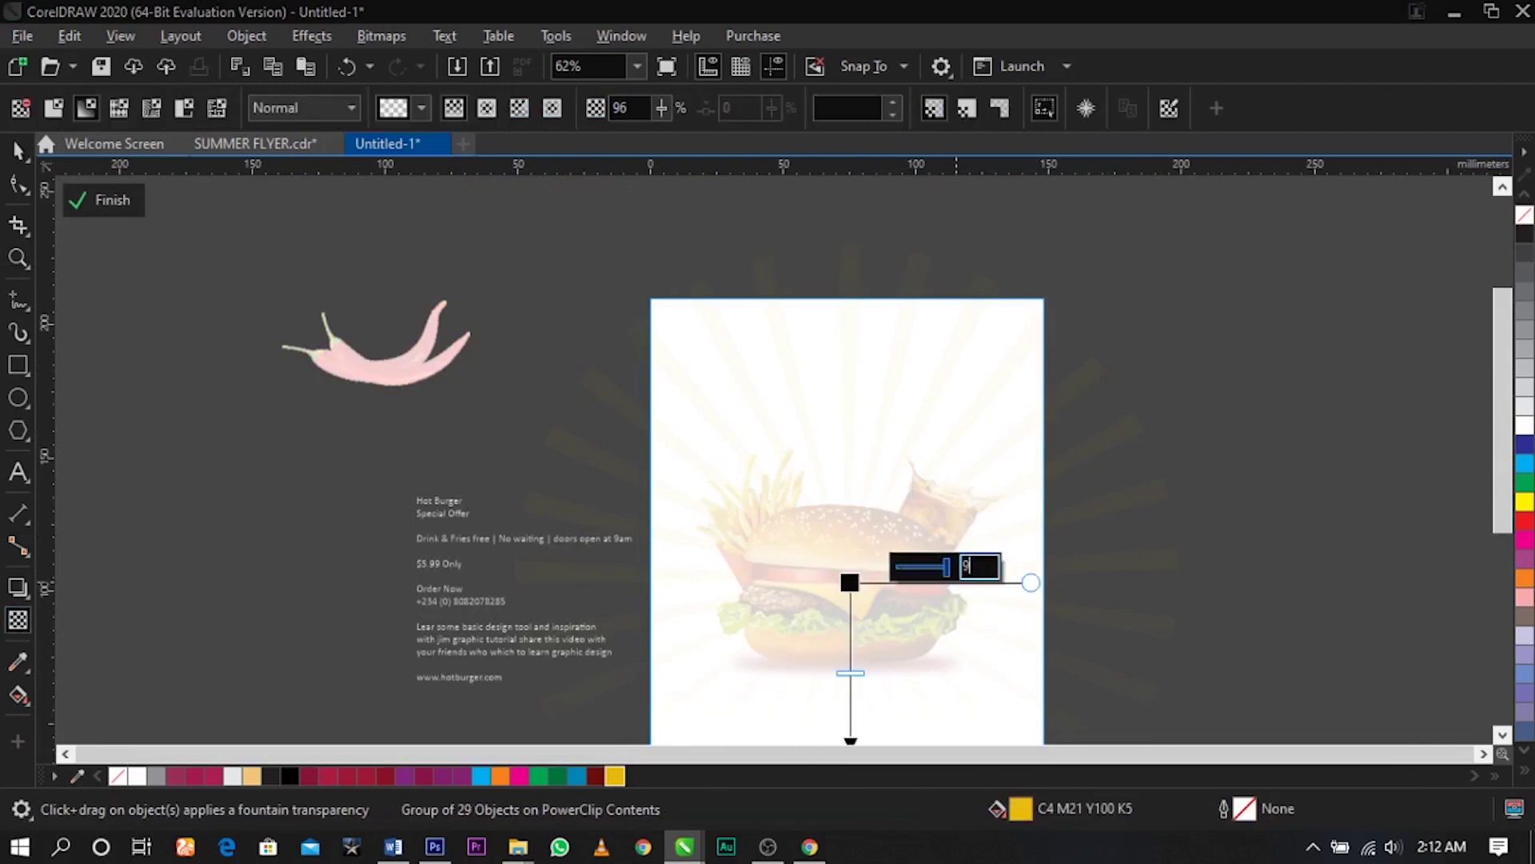
left_click(1343, 485)
left_click(1343, 484, "ctrl")
scroll(940, 409, "down", 1)
Select the burger, fries, drink and shadow together and PowerClip them inside the flyer background
key("z")
left_click_drag(744, 325, 1030, 599)
key("space")
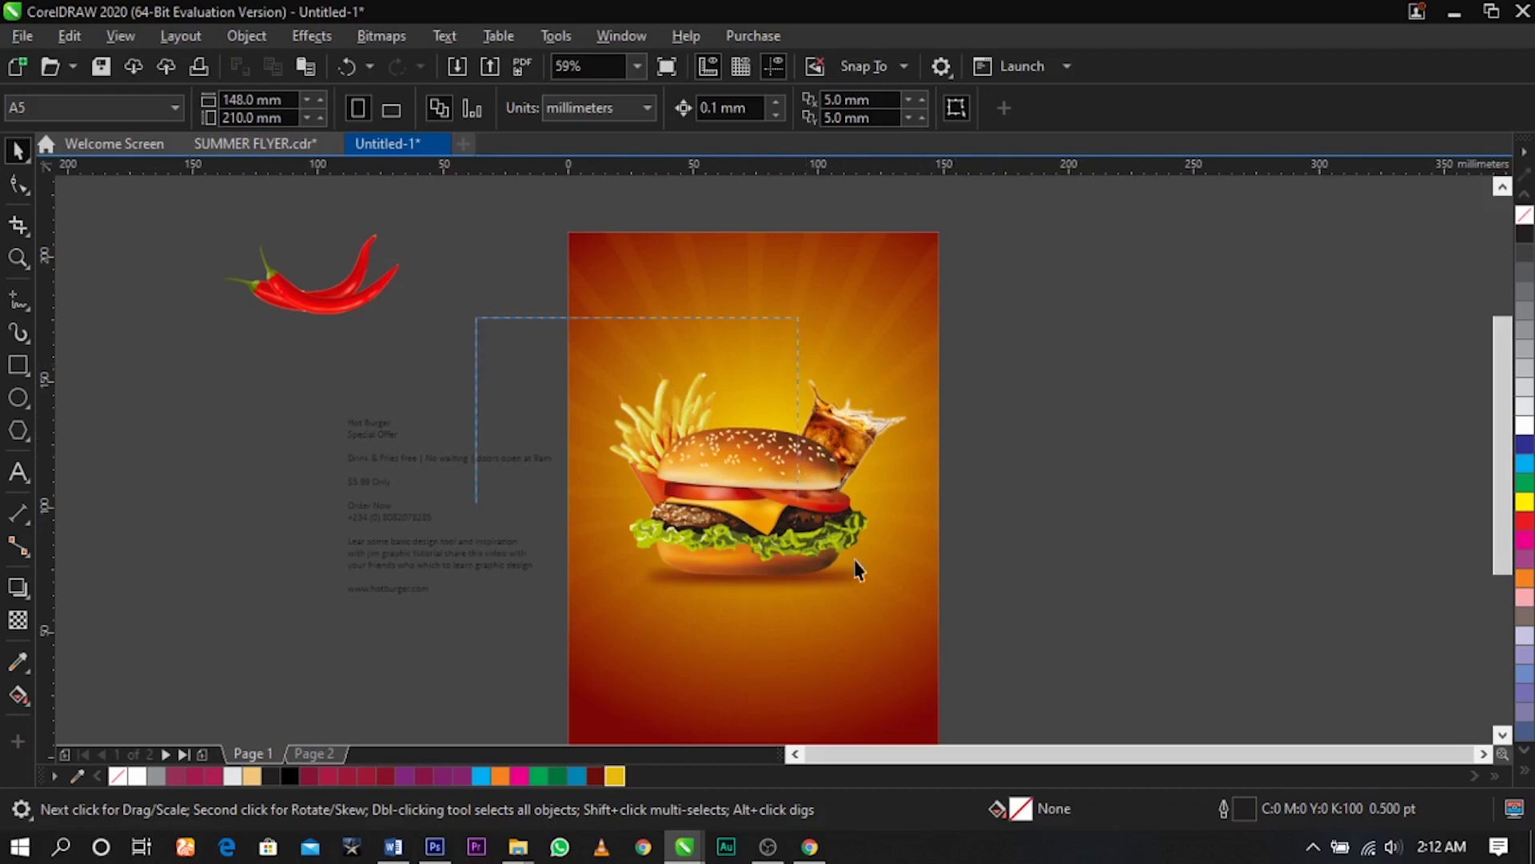
left_click_drag(857, 570, 796, 501)
right_click(796, 501)
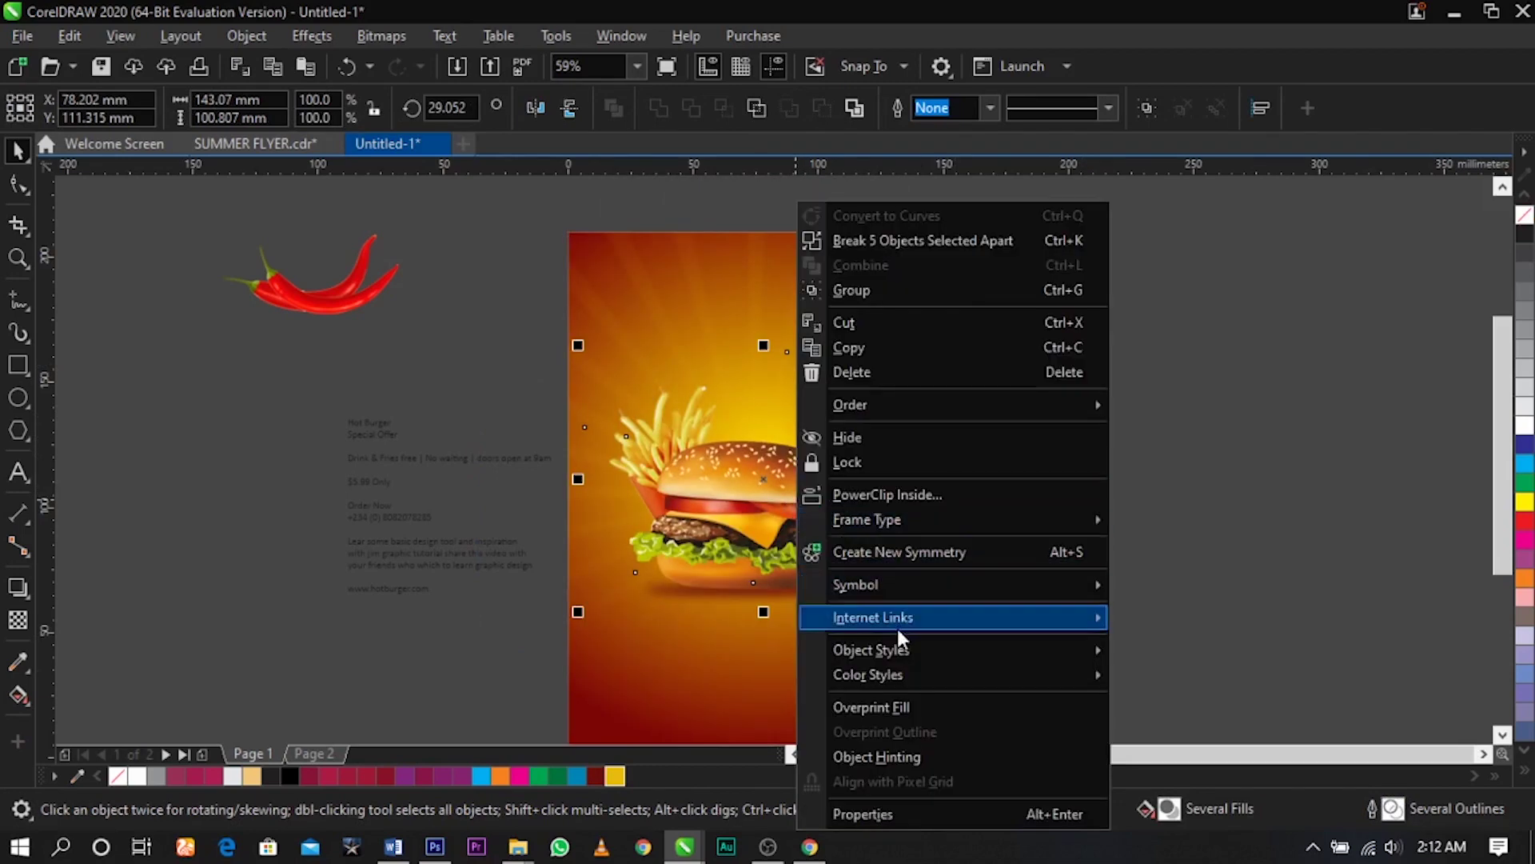
left_click(863, 490)
left_click(792, 297)
left_click(1014, 384)
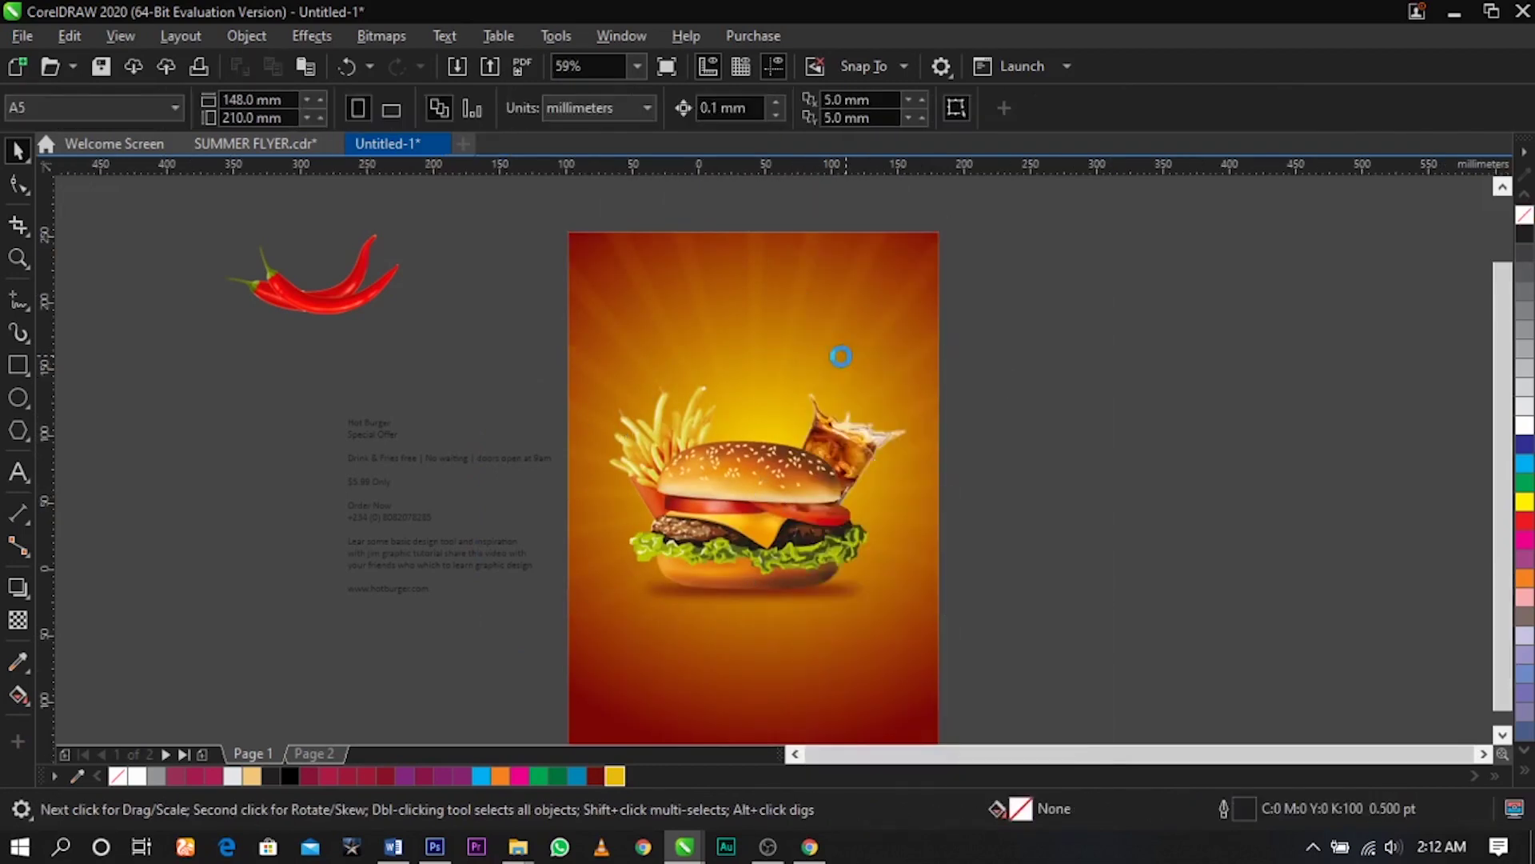
Cut the lines "Hot Burger" and "Special Offer" out of the text block beside the flyer
scroll(843, 352, "down", 2)
key("z")
left_click_drag(568, 325, 970, 587)
key("space")
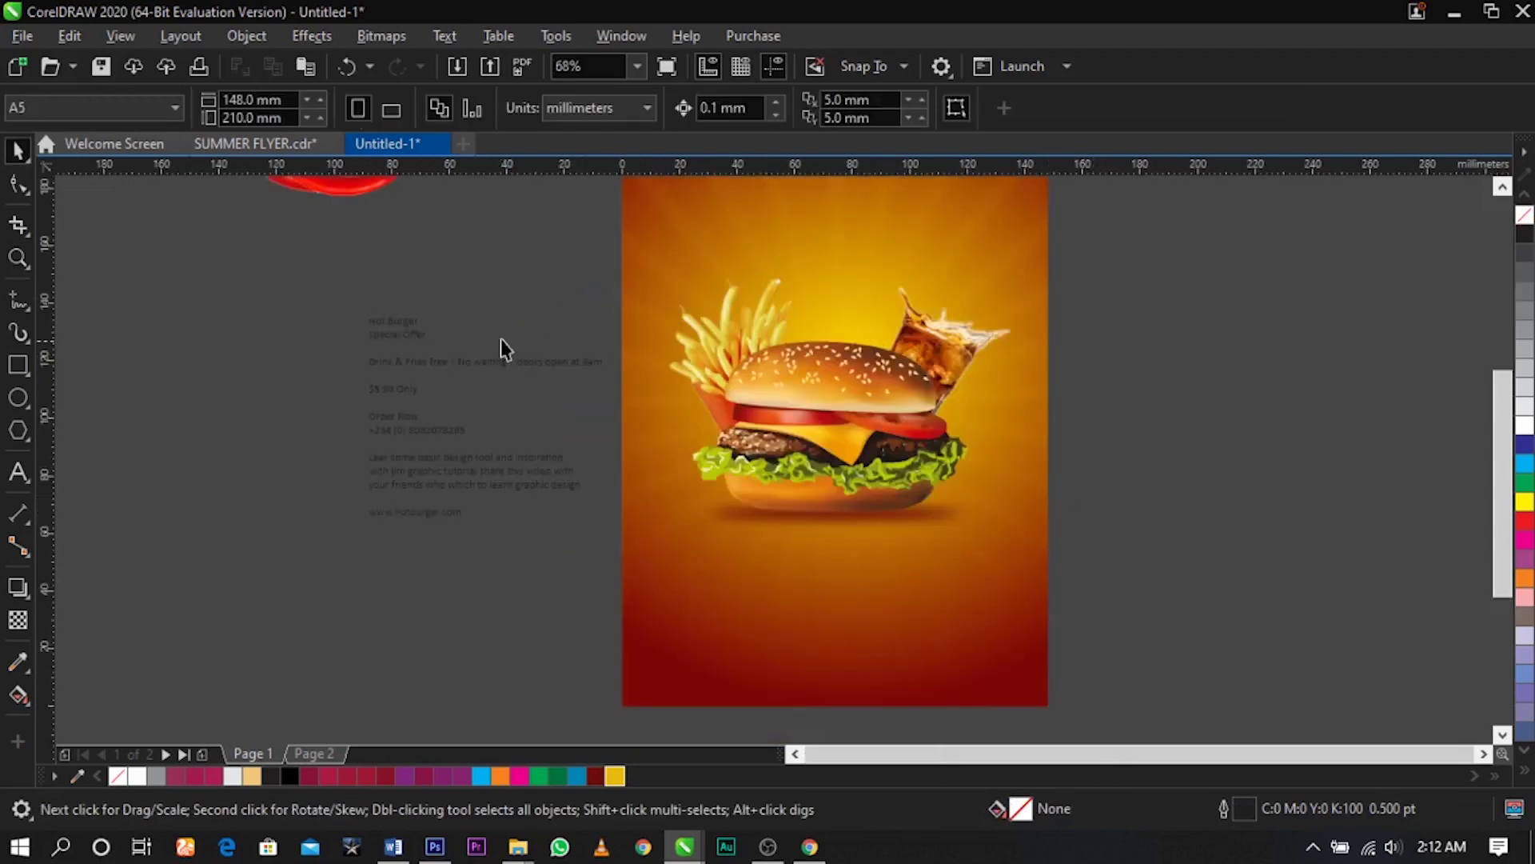
scroll(500, 339, "up", 2)
double_click(404, 329)
left_click_drag(453, 353, 278, 296)
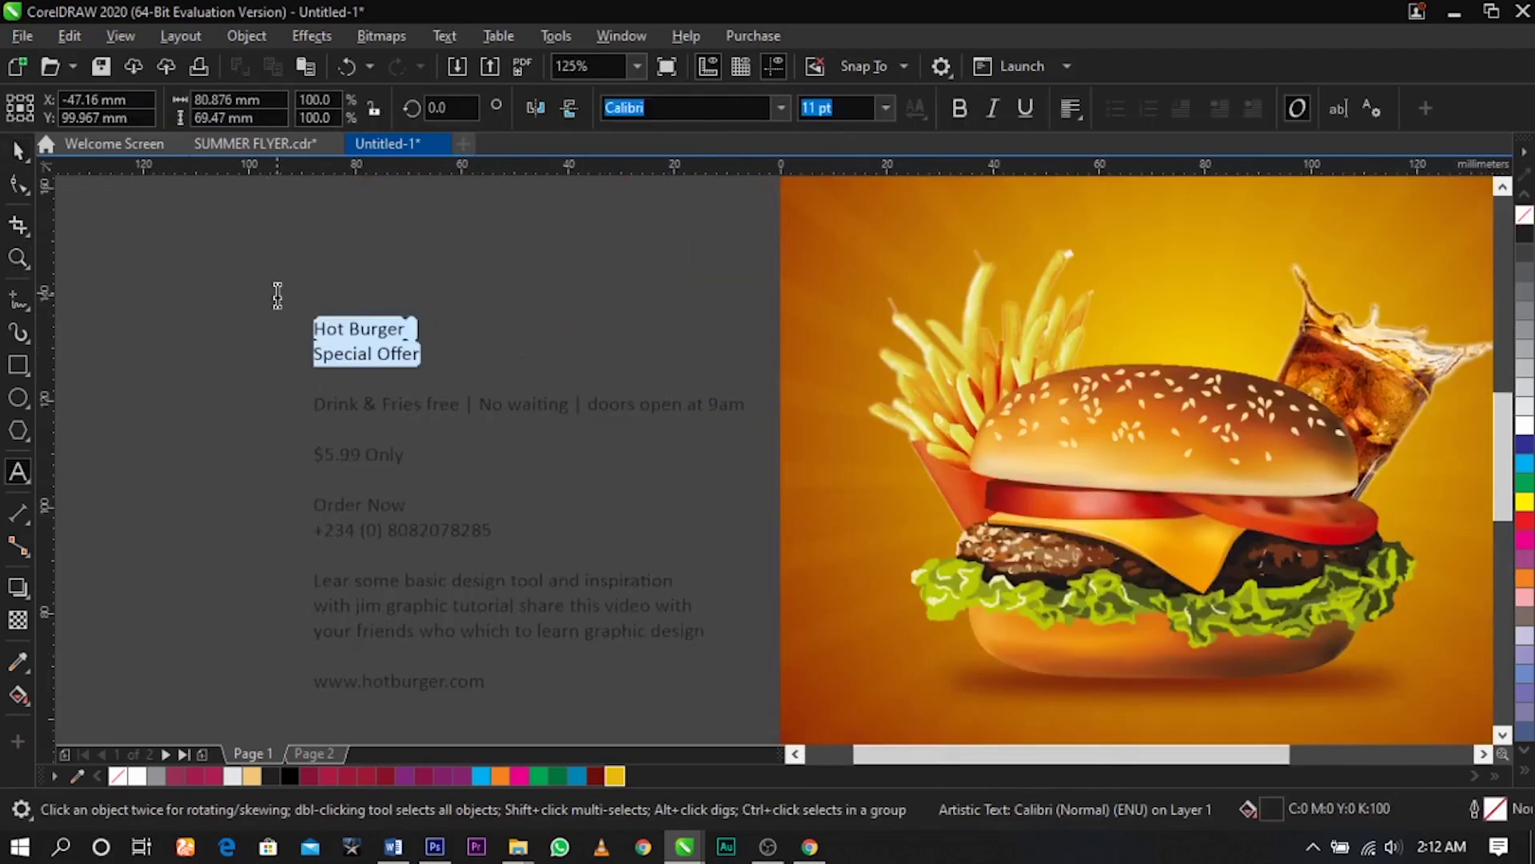
key("ctrl+x")
Paste the two cut lines as separate artistic text on the flyer and place them centrally above the burger
scroll(436, 396, "down", 2)
scroll(572, 267, "up", 3)
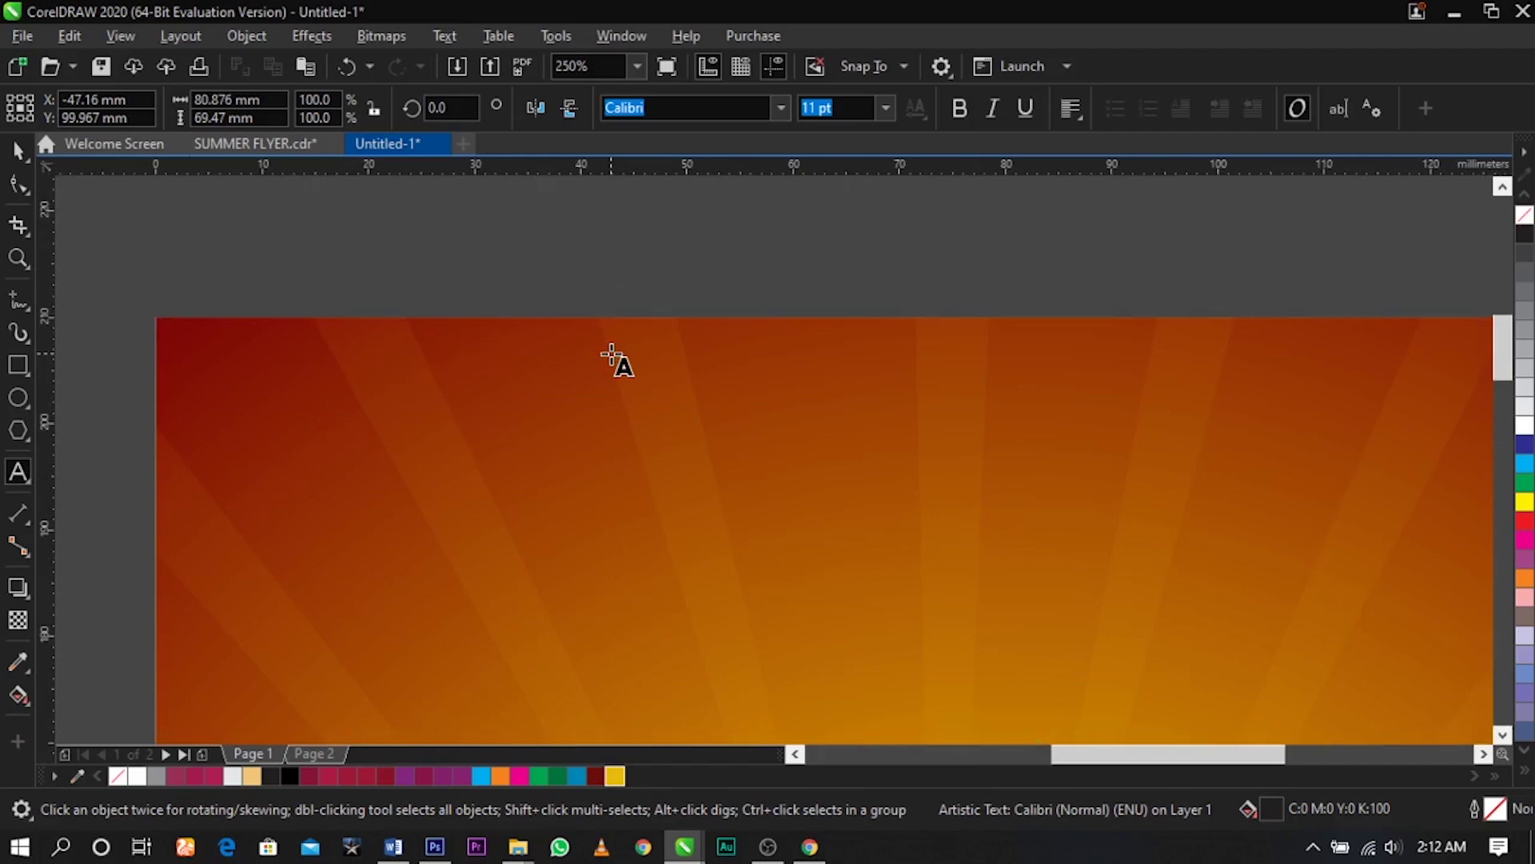
left_click(610, 353)
key("ctrl+v")
key("ctrl+space")
scroll(628, 413, "down", 1)
left_click_drag(672, 400, 742, 540)
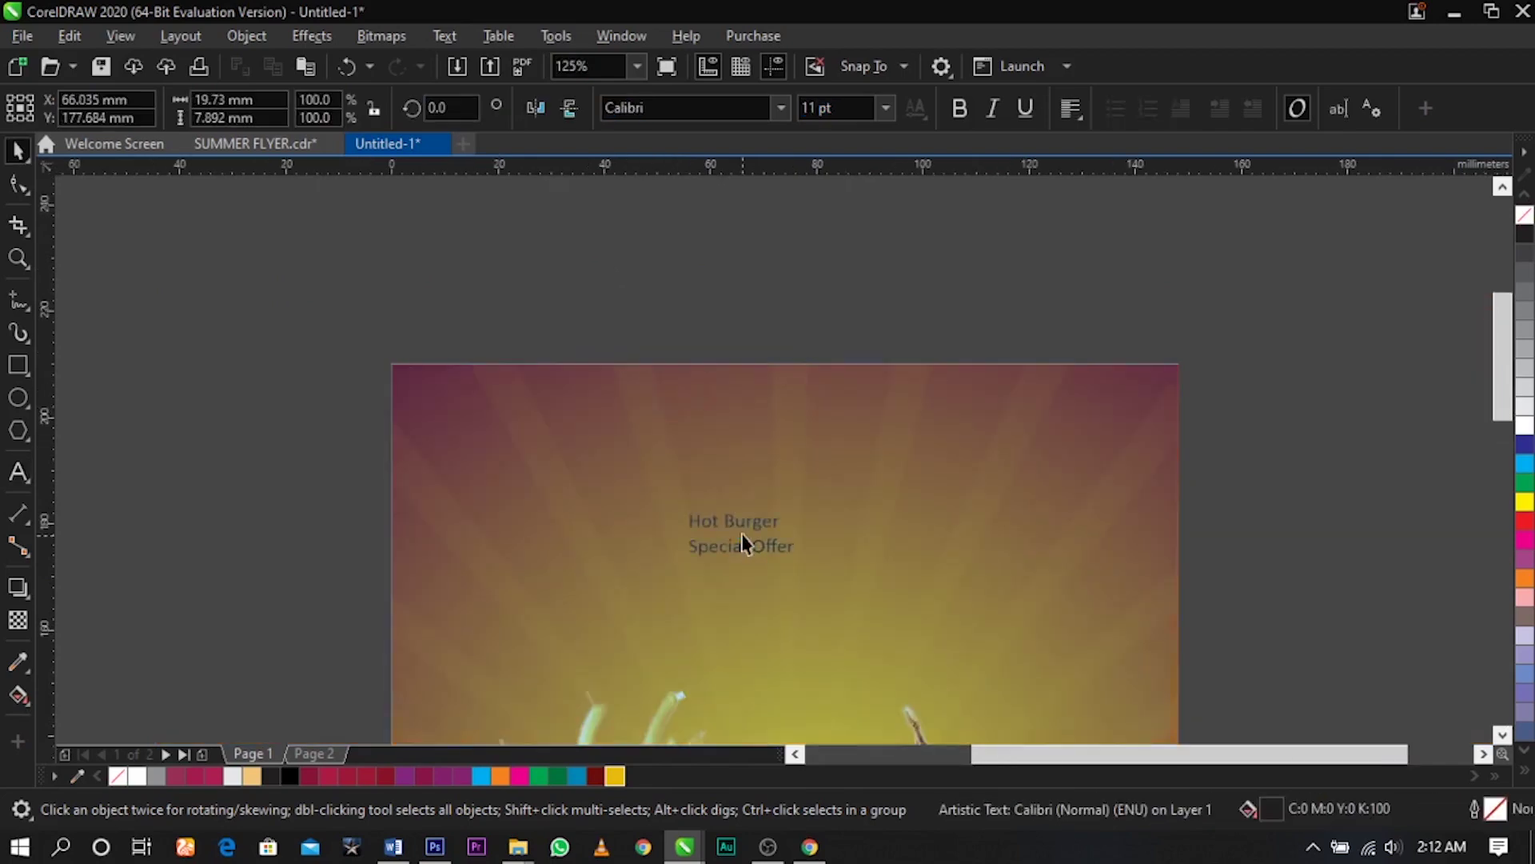
Enlarge the pasted text to about 27 pt, break it apart into lines, and move "Special Offer" below "Hot Burger"
key("z")
left_click_drag(372, 340, 1233, 731)
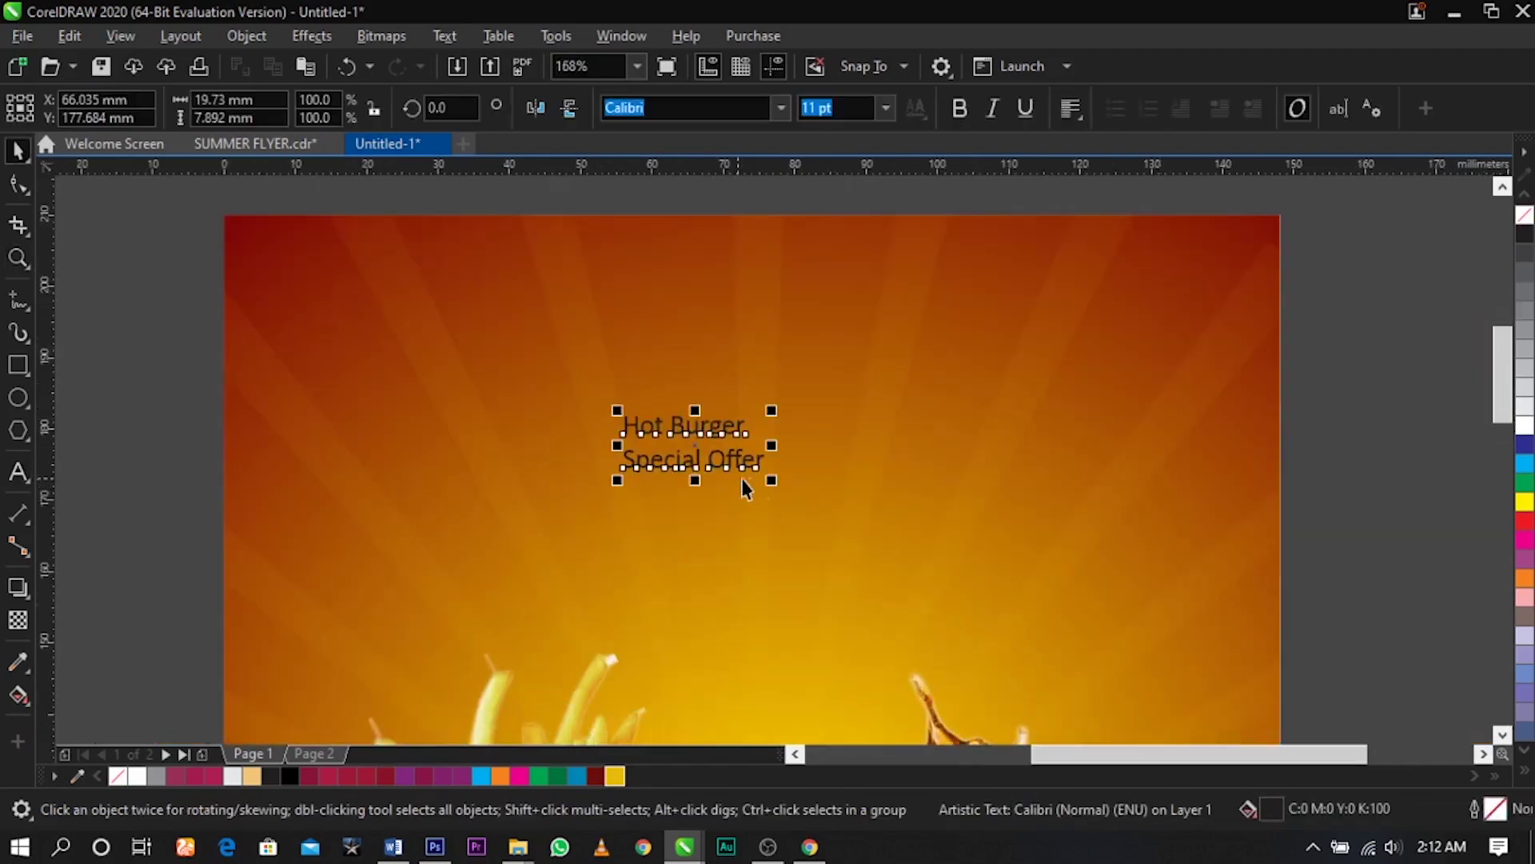
left_click_drag(771, 479, 875, 471)
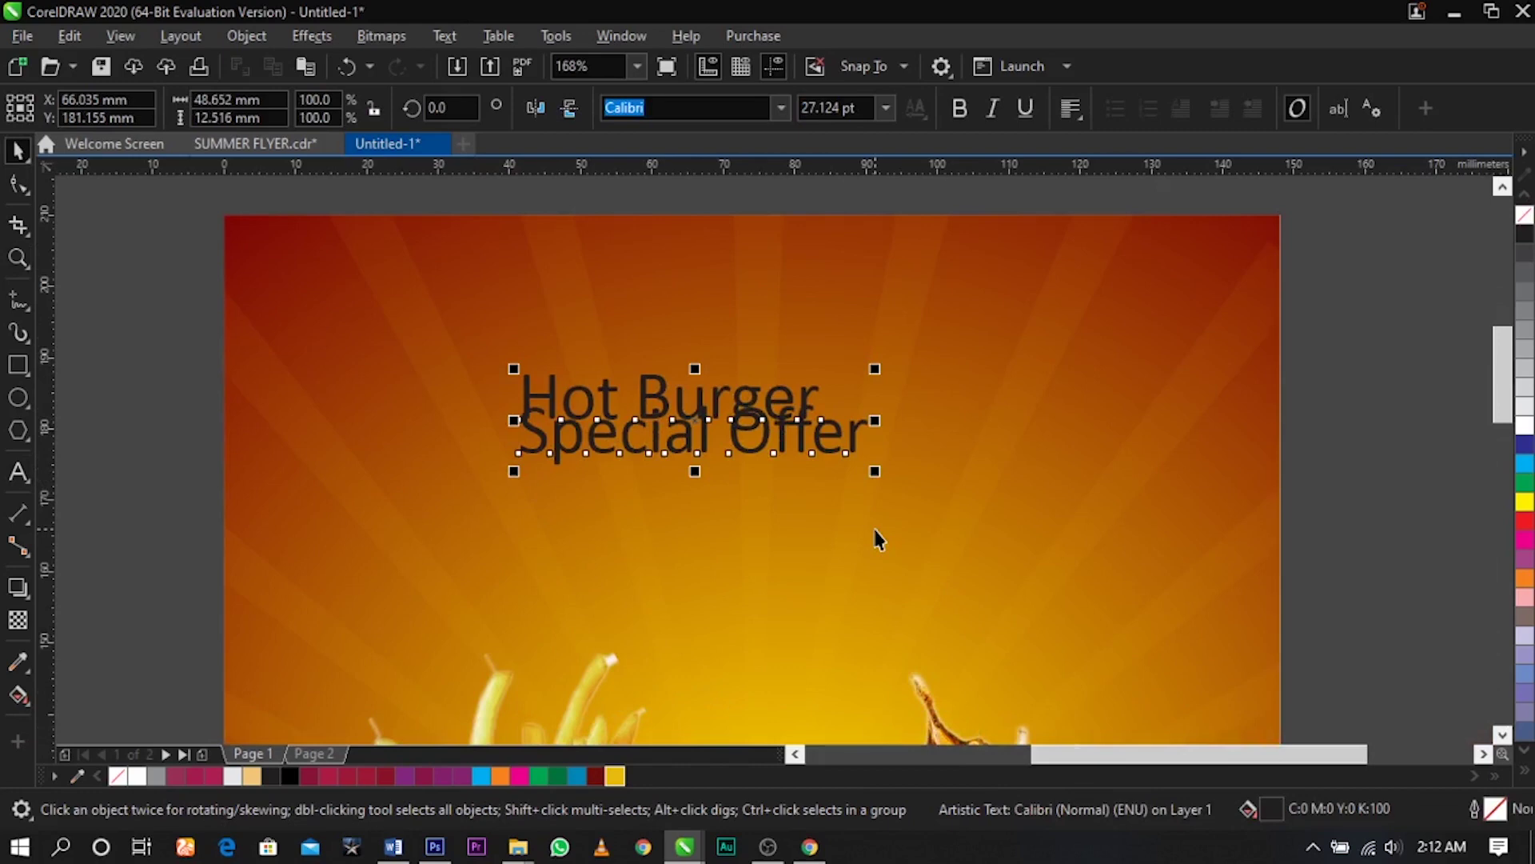
key("ctrl+k")
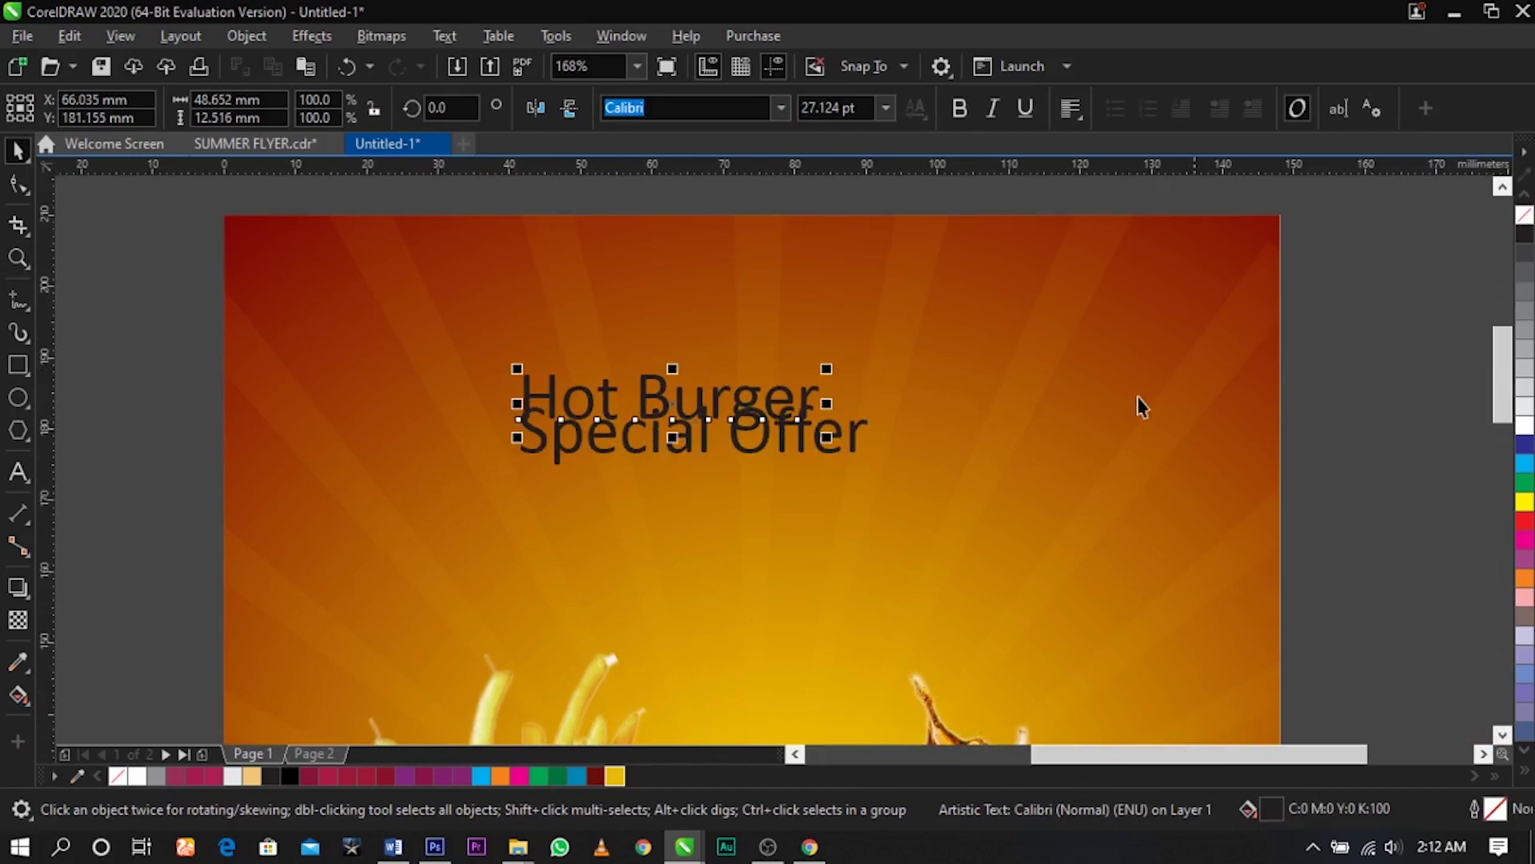
left_click_drag(857, 439, 878, 564)
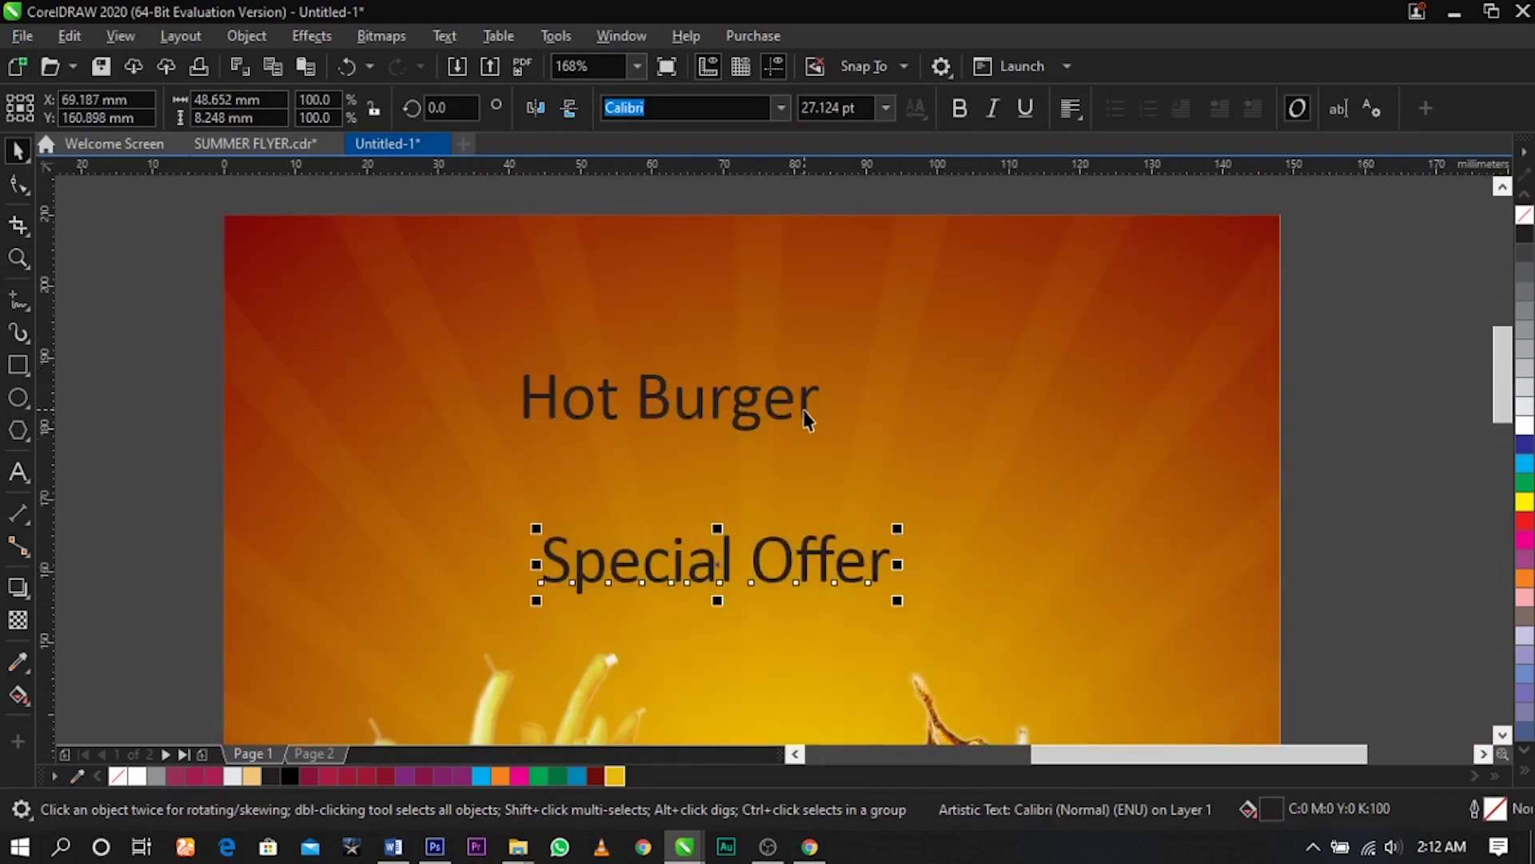
Shift "Hot Burger" slightly right, break it apart into words, and move "Burger" down and right of "Hot"
left_click_drag(807, 419, 886, 412)
key("ctrl+k")
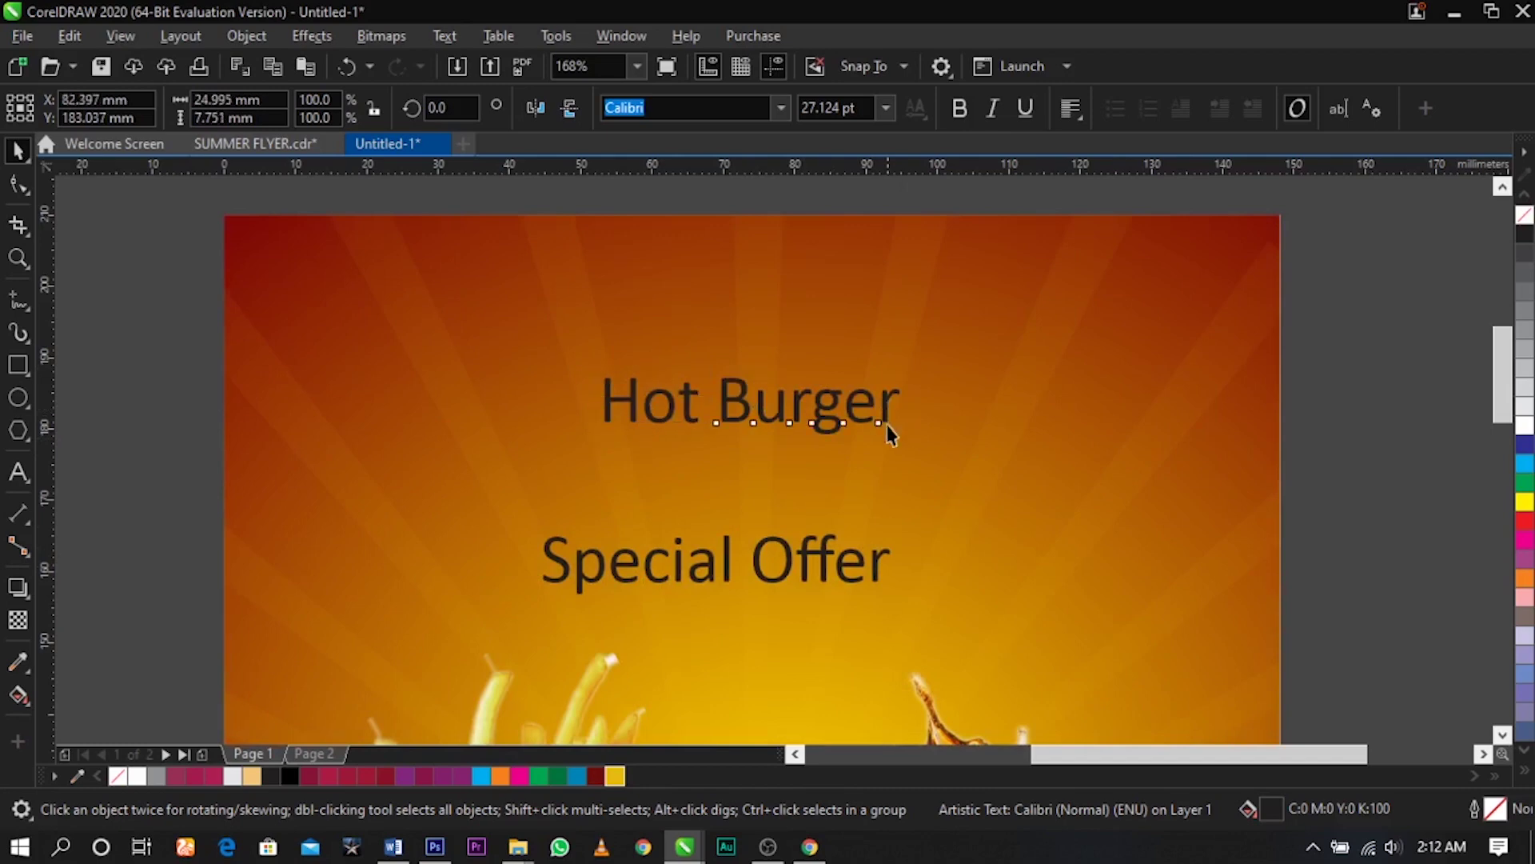
left_click_drag(888, 426, 1011, 507)
Enlarge "Hot" to about 55 pt, set its font to Back to Black Demo, and position it above the other words
left_click(692, 406)
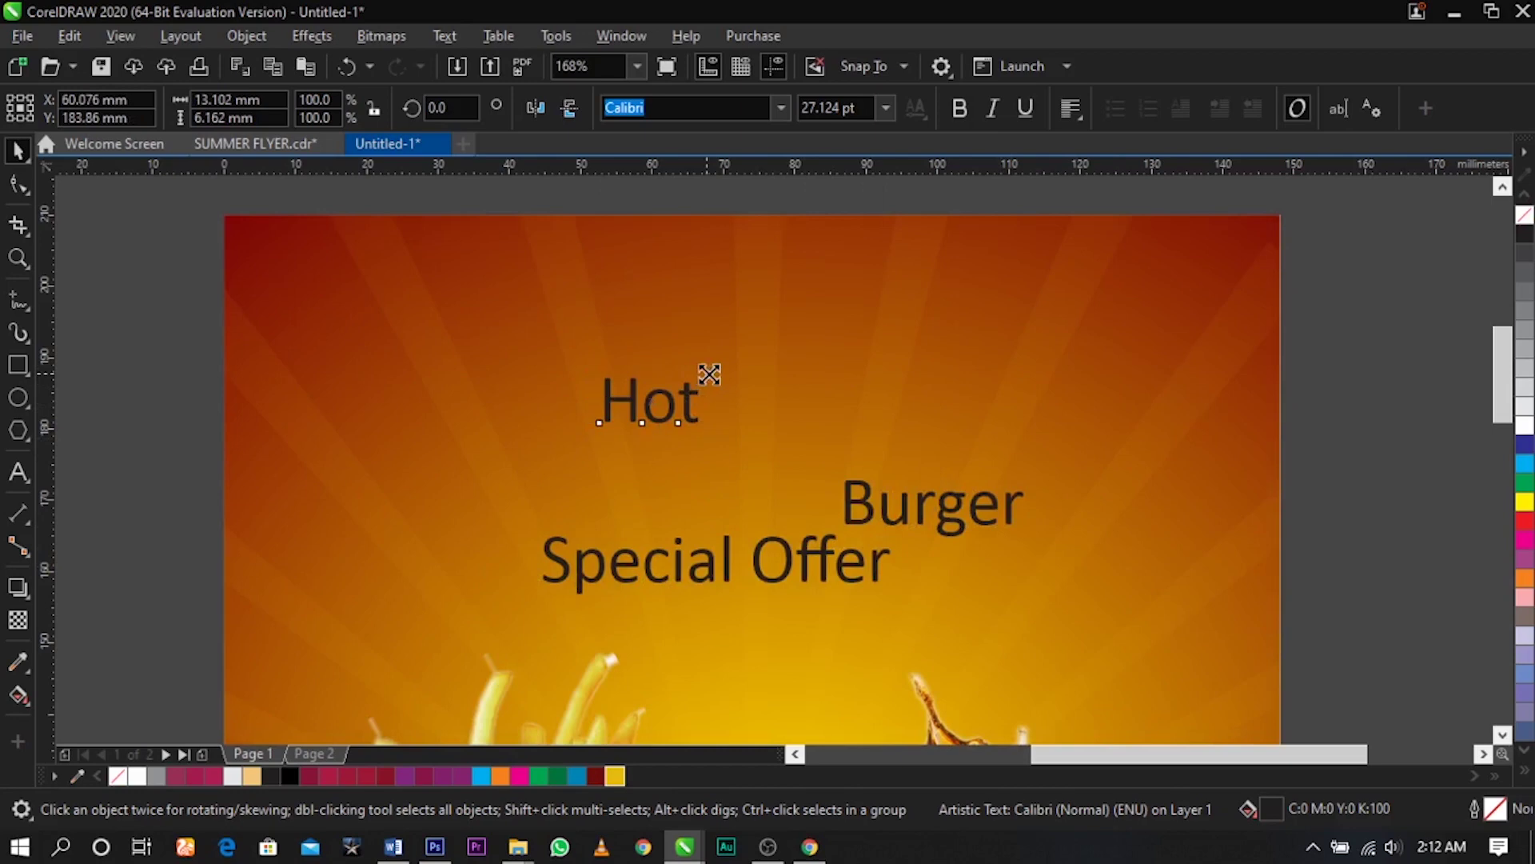
left_click_drag(709, 375, 800, 328)
left_click_drag(766, 384, 799, 381)
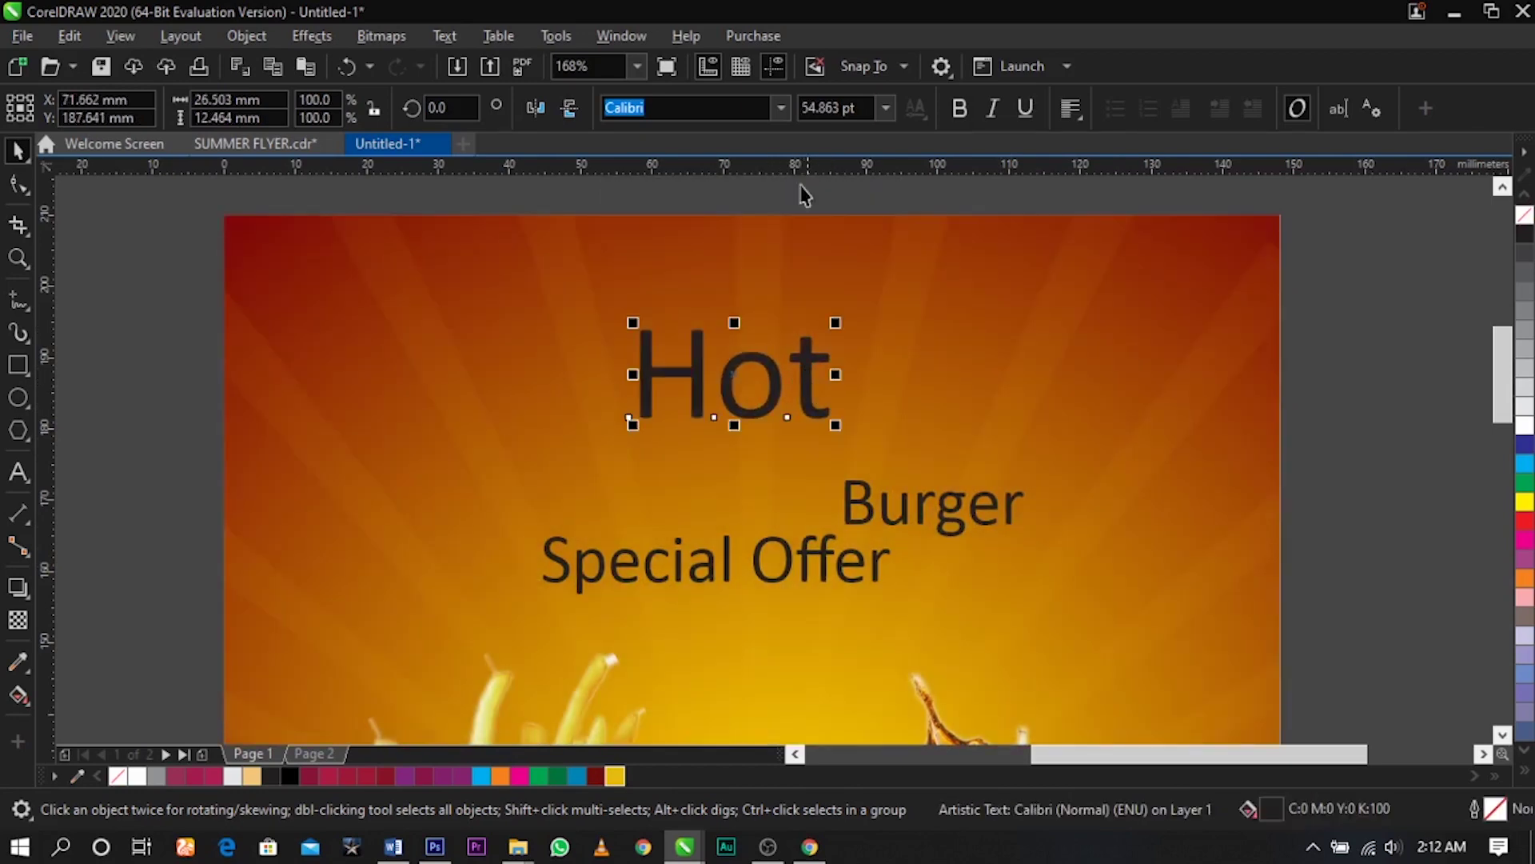
left_click(781, 104)
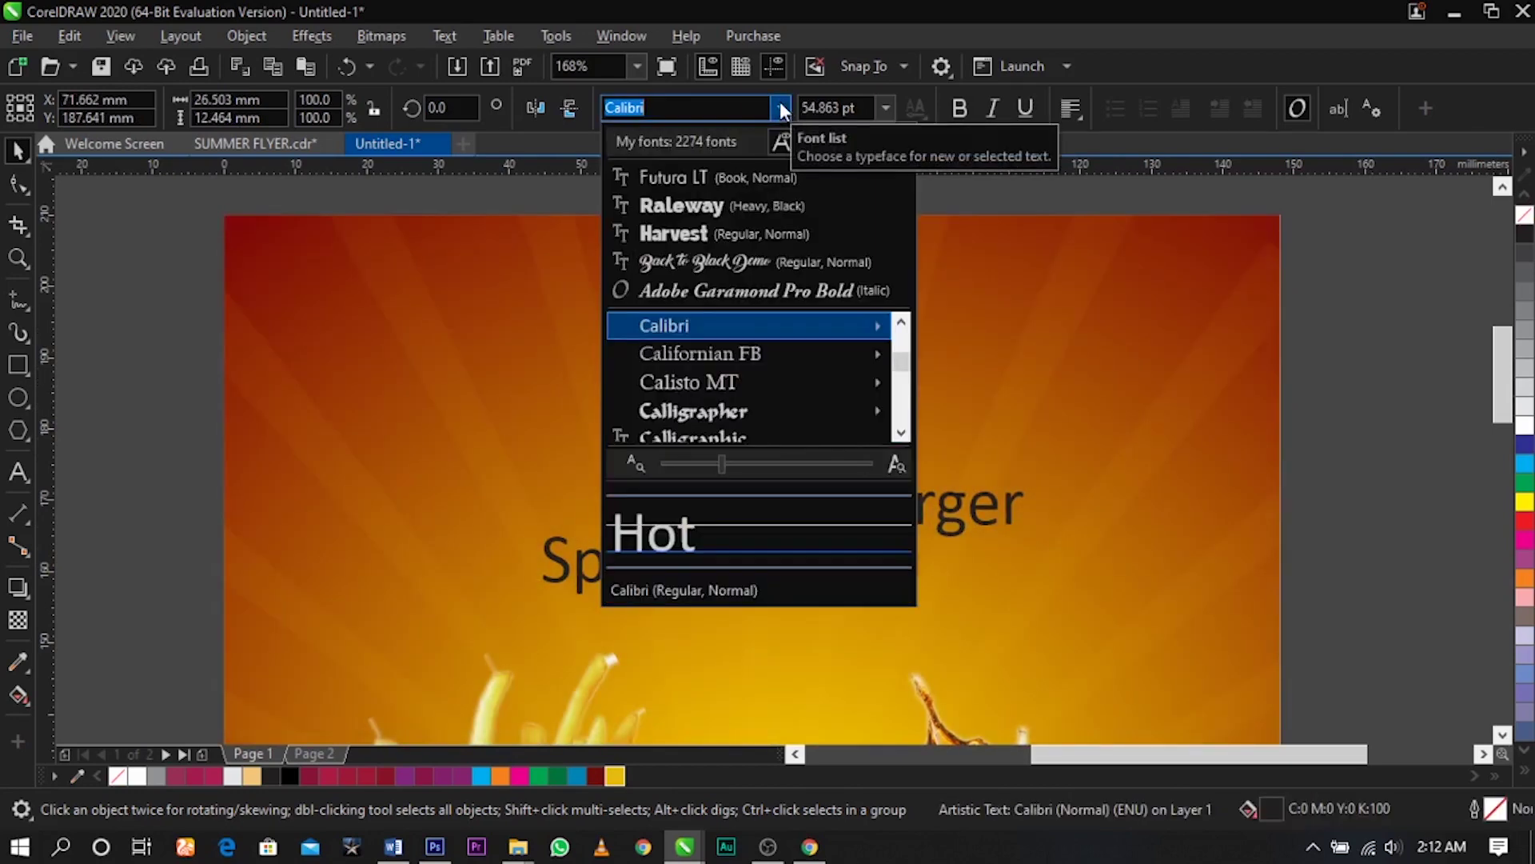
left_click(798, 262)
left_click_drag(879, 346, 847, 382)
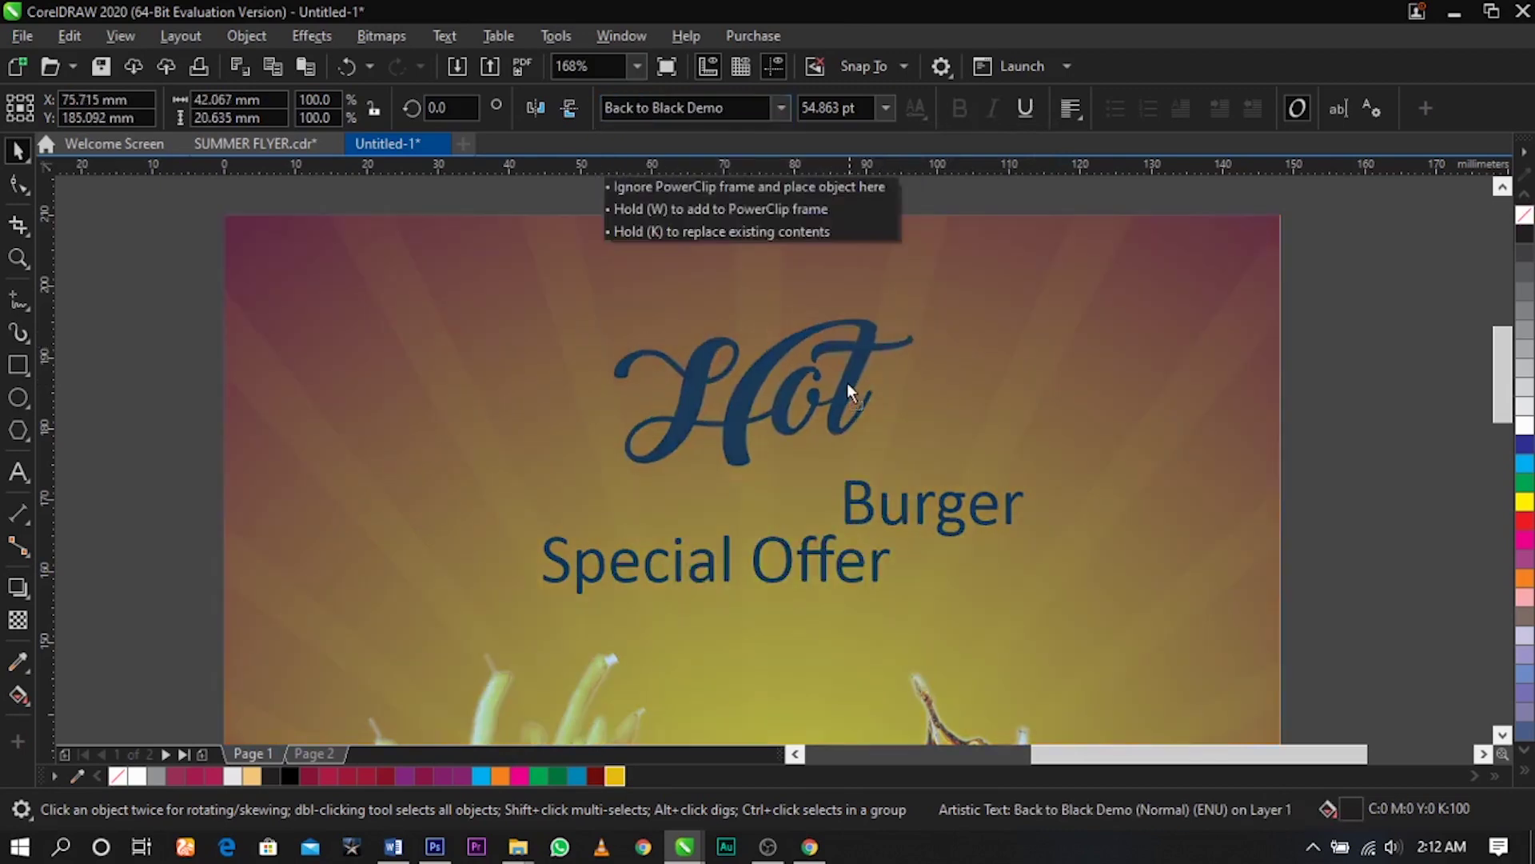
Set "Burger" in Adobe Garamond Pro Bold Italic, enlarge it to about 65 pt under "Hot", and move "Special Offer" lower
left_click(916, 524)
left_click(767, 112)
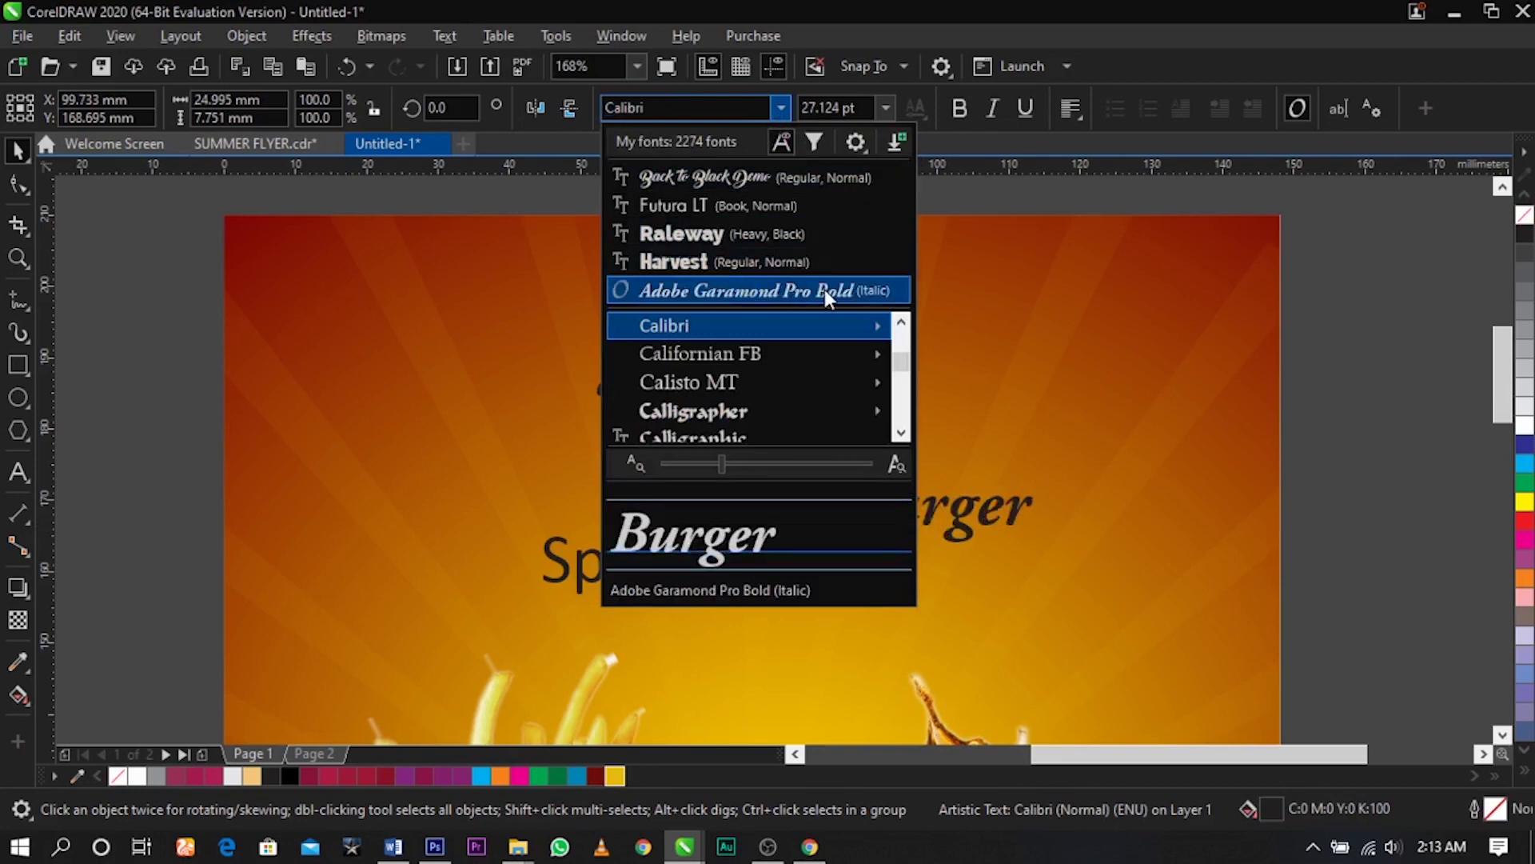
left_click(824, 289)
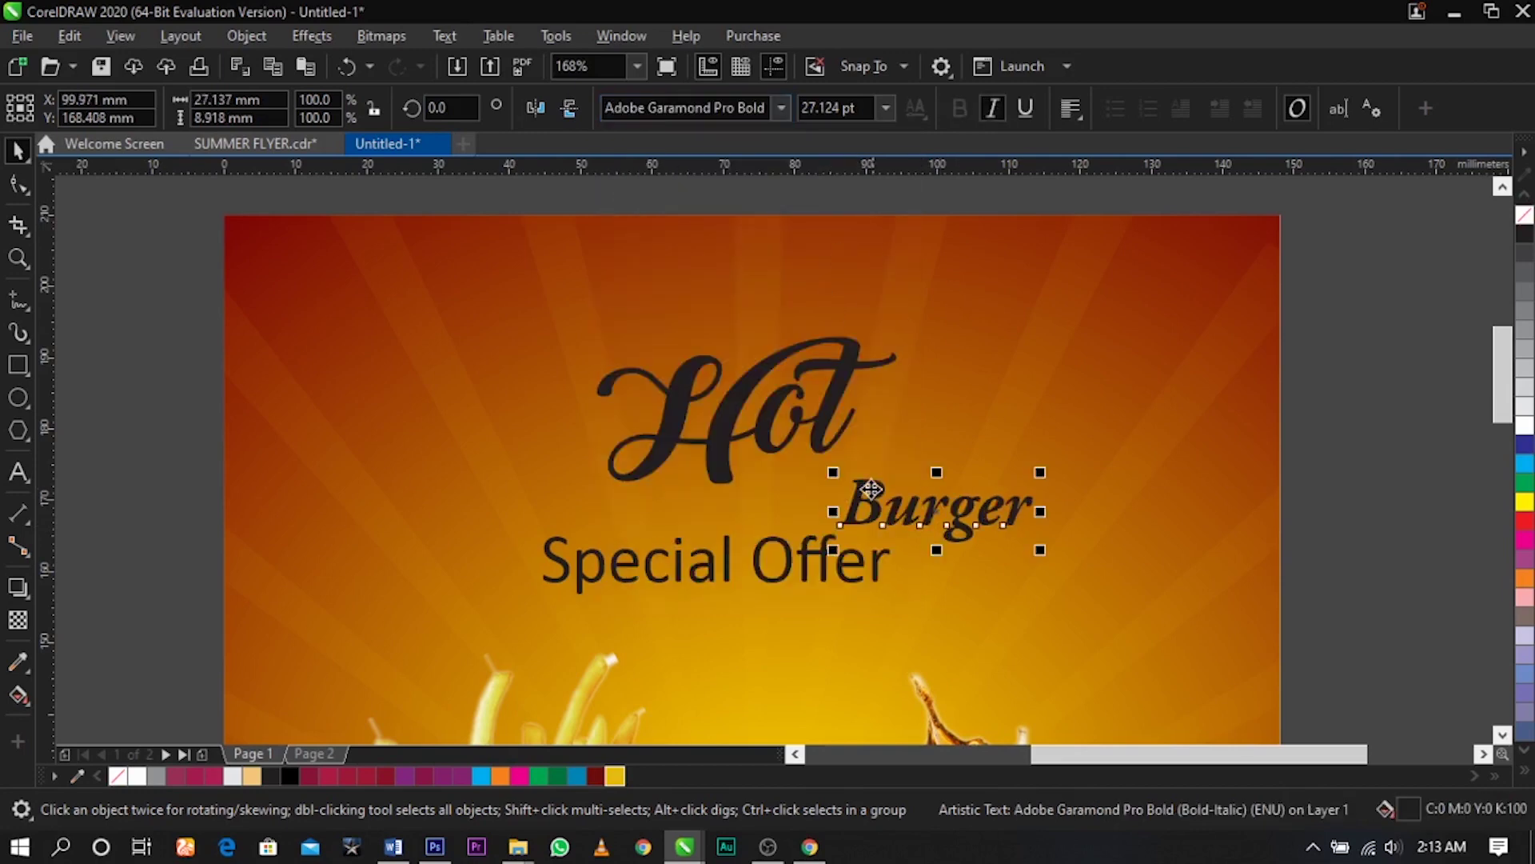
key("ctrl+z")
left_click_drag(1020, 515, 976, 415)
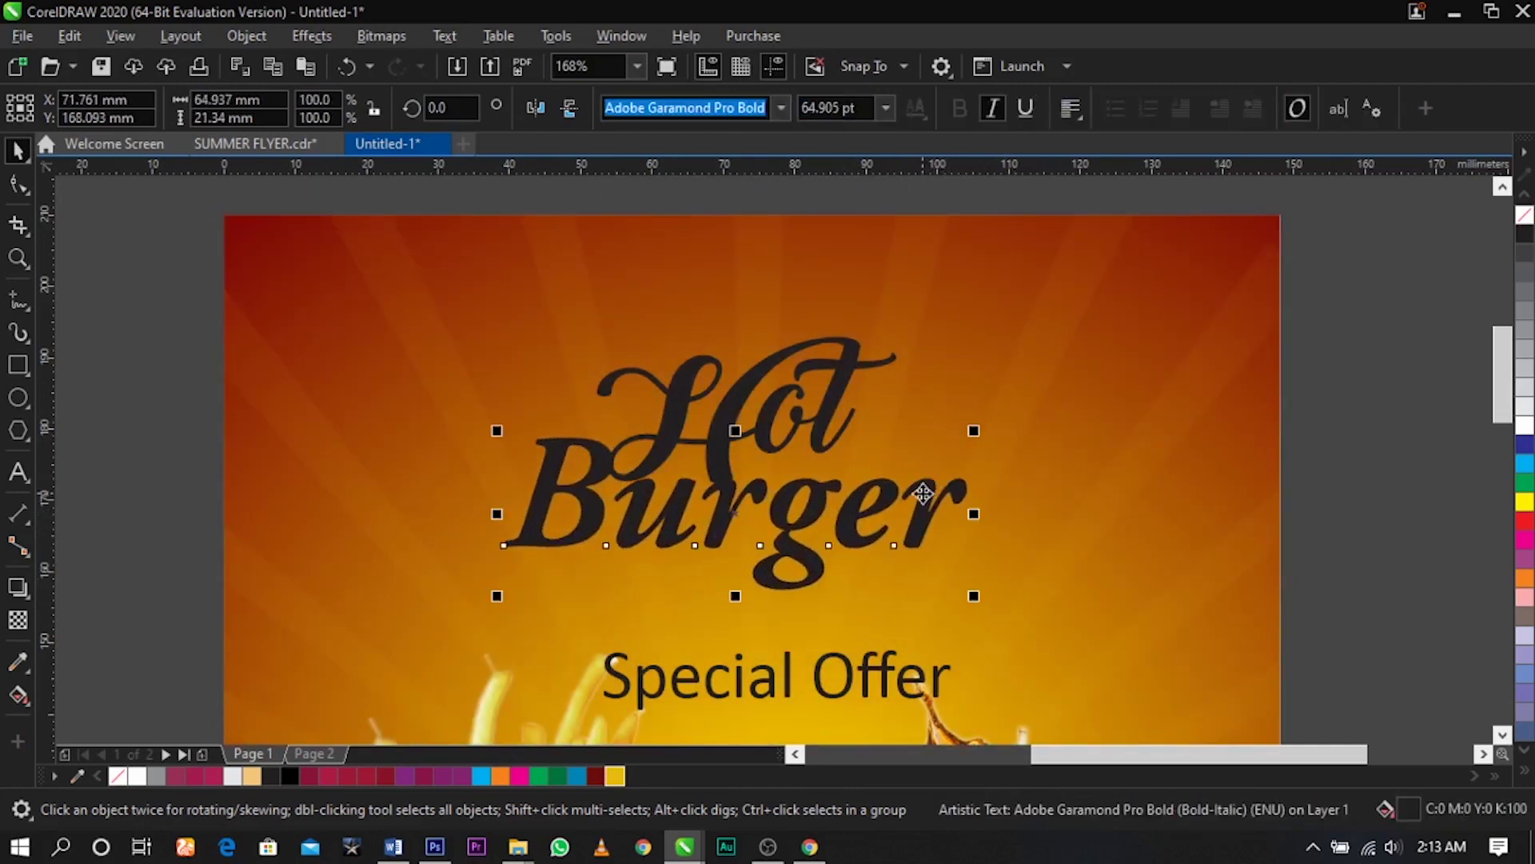
Move "Burger" and "Hot" down into a tight stacked title, and scale "Hot" down to about 52 pt
left_click_drag(919, 535, 916, 531)
left_click_drag(838, 388, 876, 424)
left_click_drag(942, 361, 939, 367)
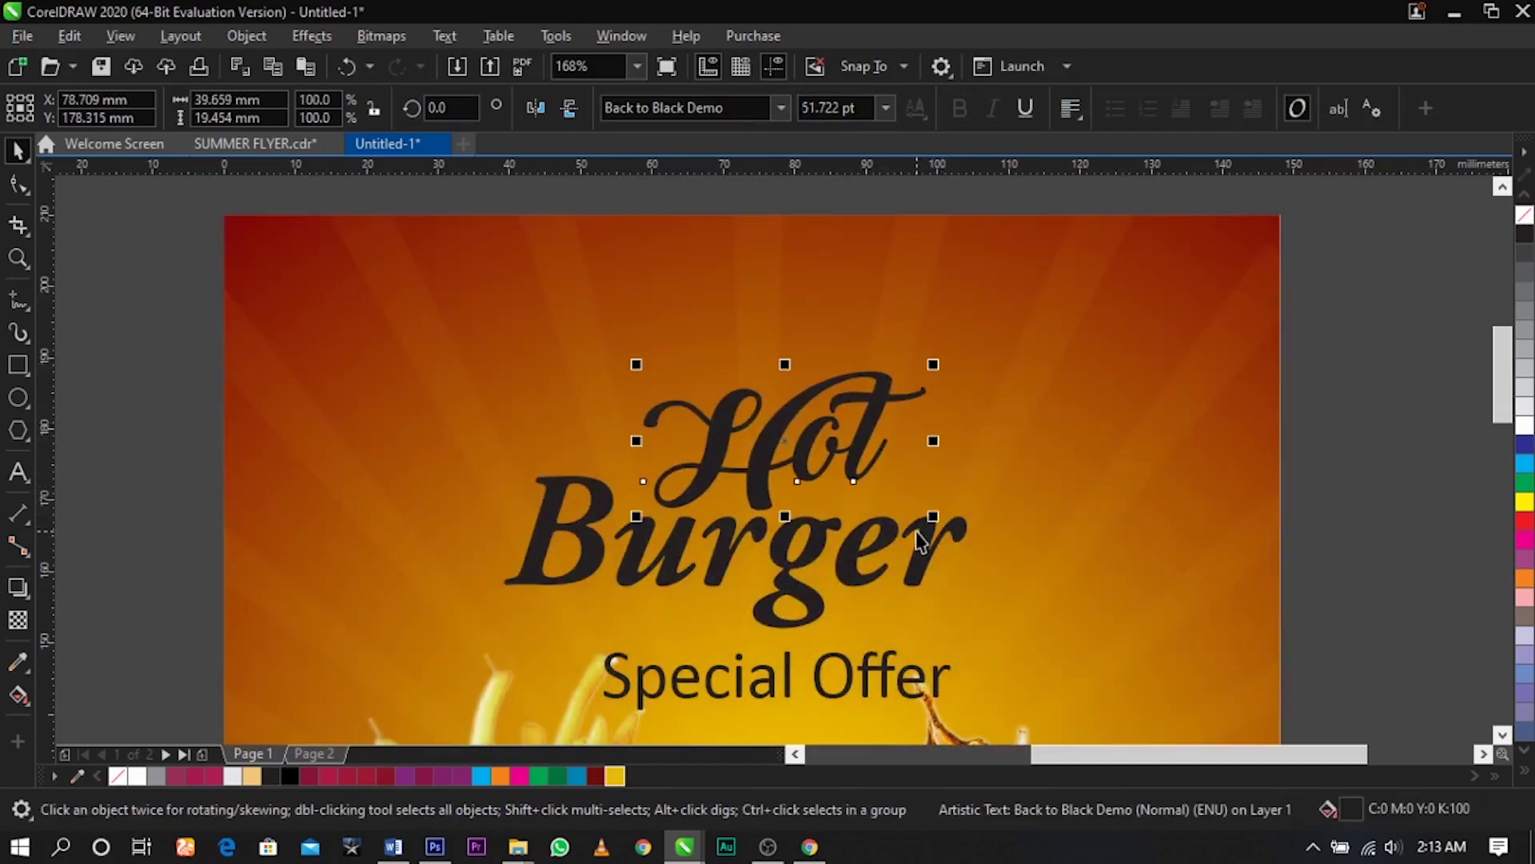
Move "Hot" and "Burger" up together and scale them down slightly to about 50.5 pt and 63.3 pt
left_click(920, 557, "shift")
left_click_drag(920, 558, 953, 535)
left_click_drag(1007, 611, 996, 605)
left_click(1025, 525)
left_click_drag(885, 400, 885, 400)
left_click(925, 524, "shift")
left_click_drag(926, 524, 916, 517)
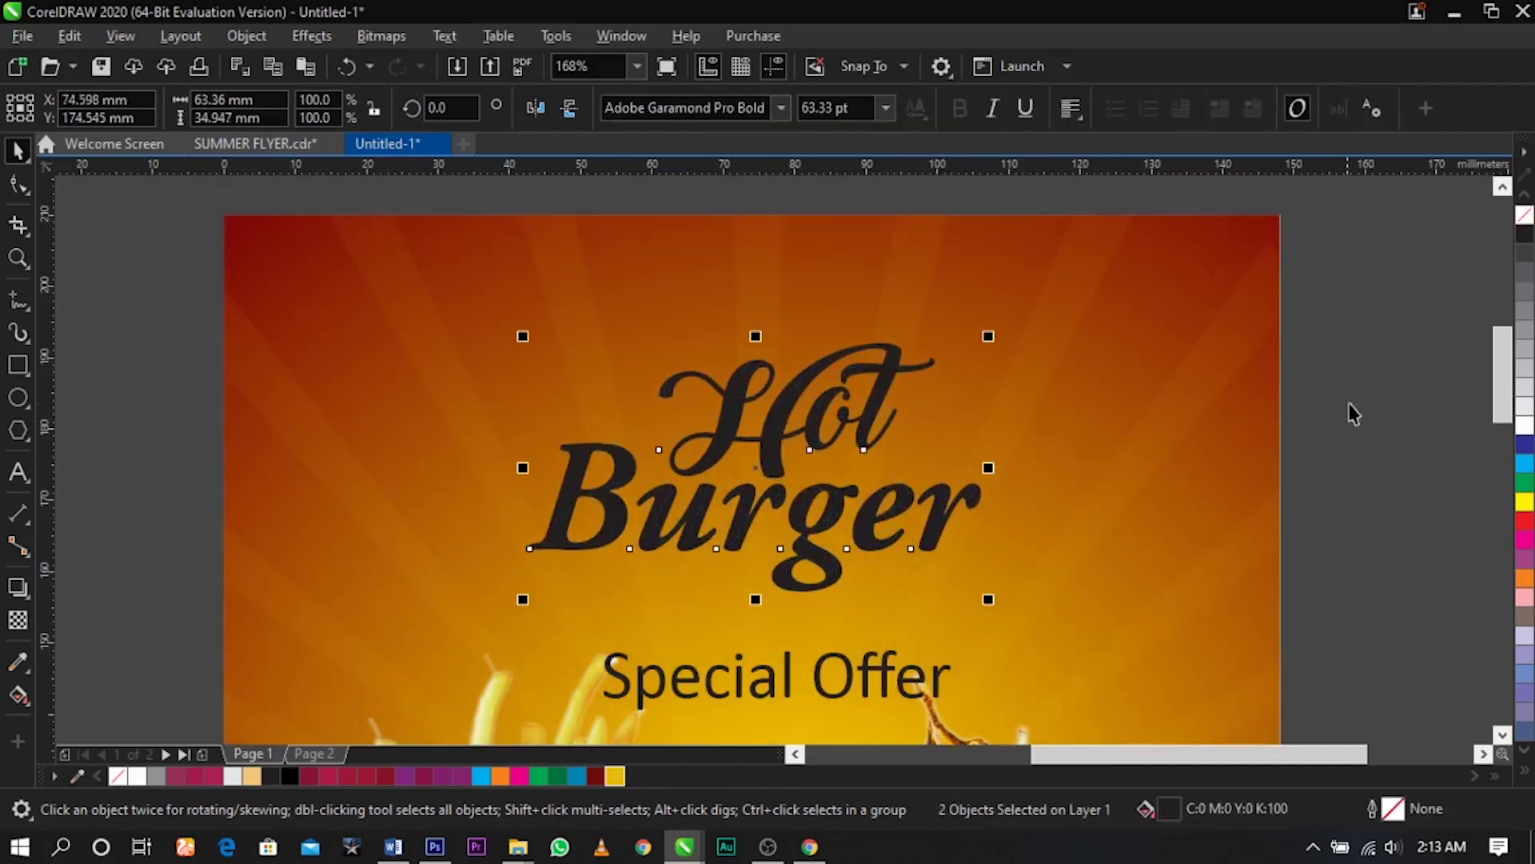
Fill both title words white, and recolor "Hot" yellow
left_click(1525, 425)
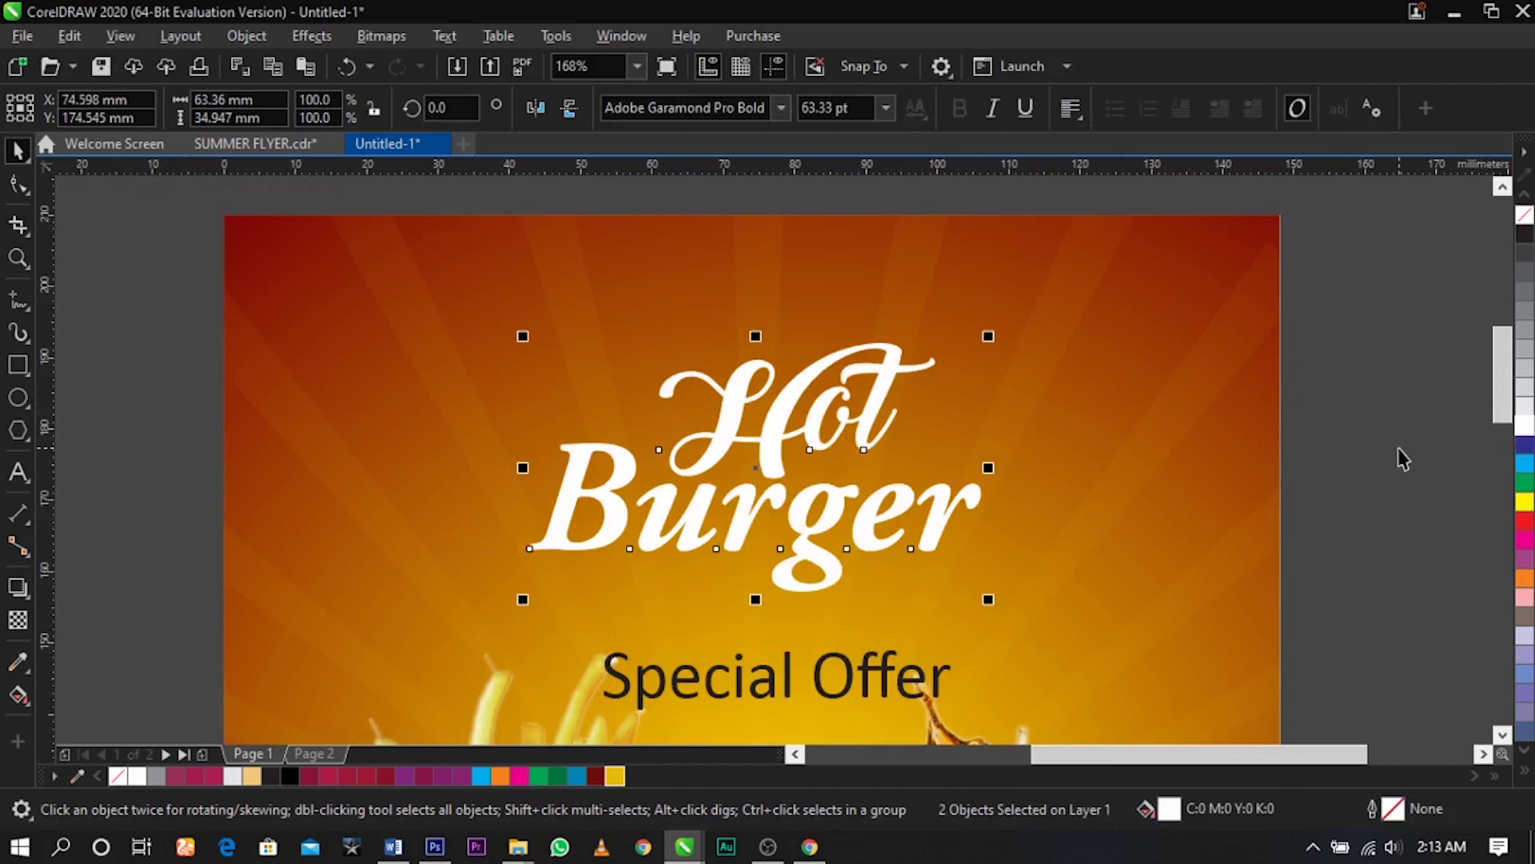
key("Escape")
left_click(914, 392)
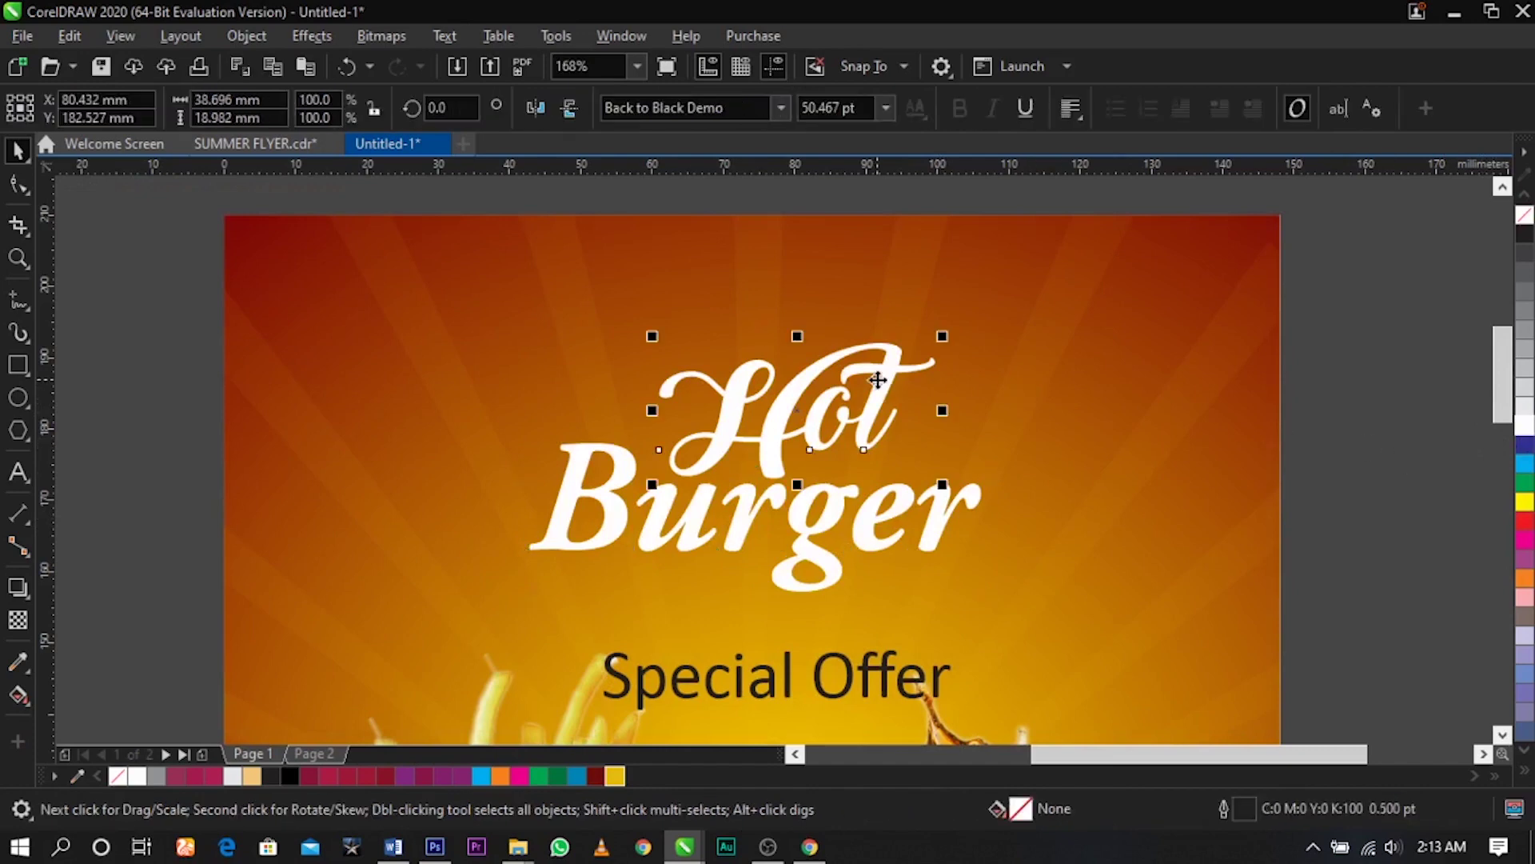
left_click(1525, 502)
key("Escape")
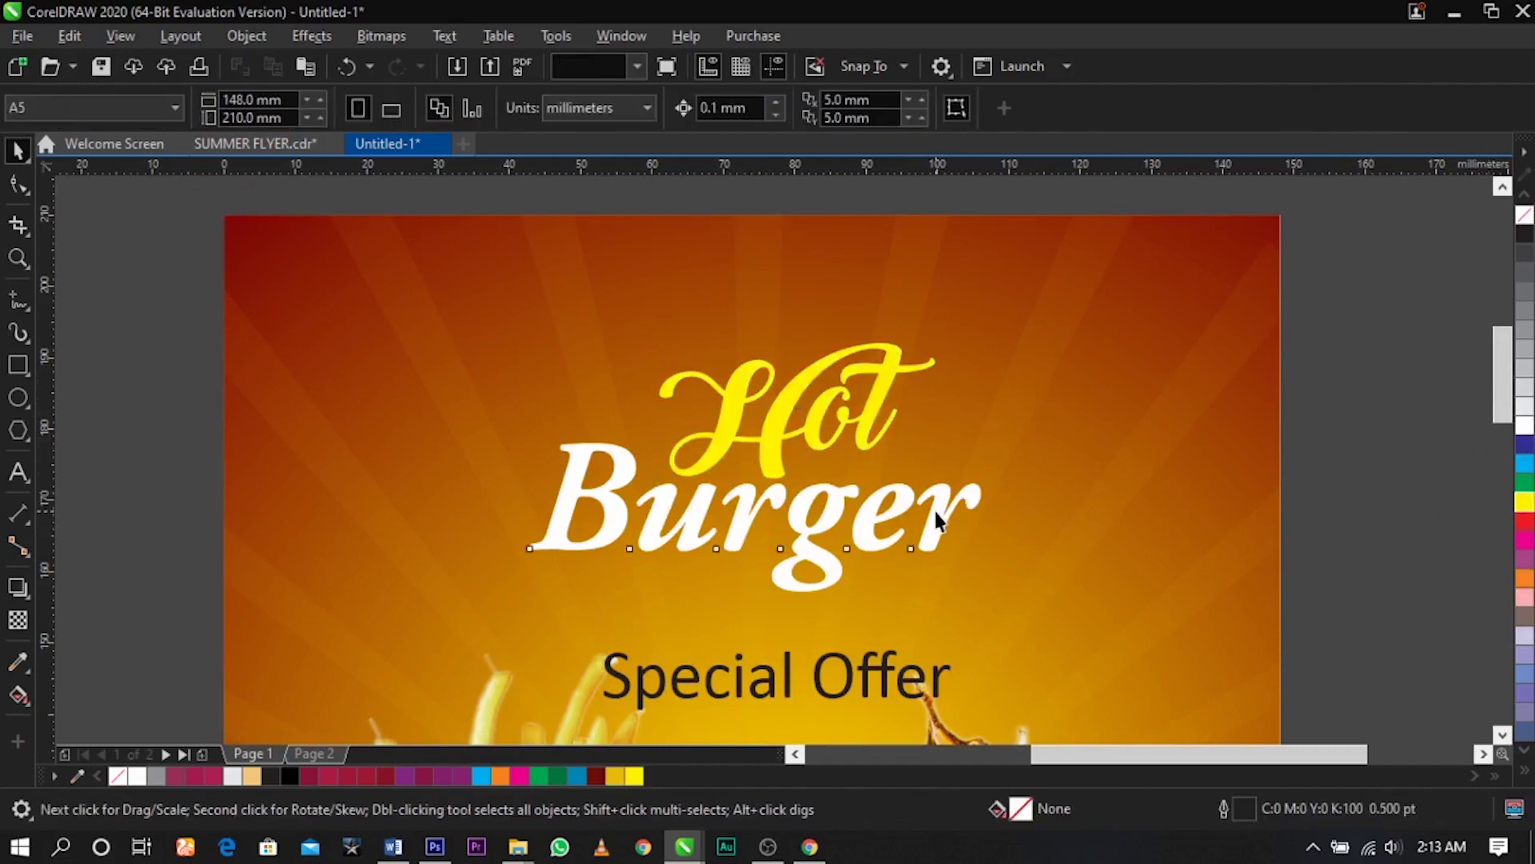
Nudge "Burger" up slightly toward "Hot" and group the two words
left_click(935, 514)
left_click_drag(935, 509, 936, 505)
left_click(880, 408, "shift")
left_click(879, 397)
left_click_drag(1345, 292, 458, 611)
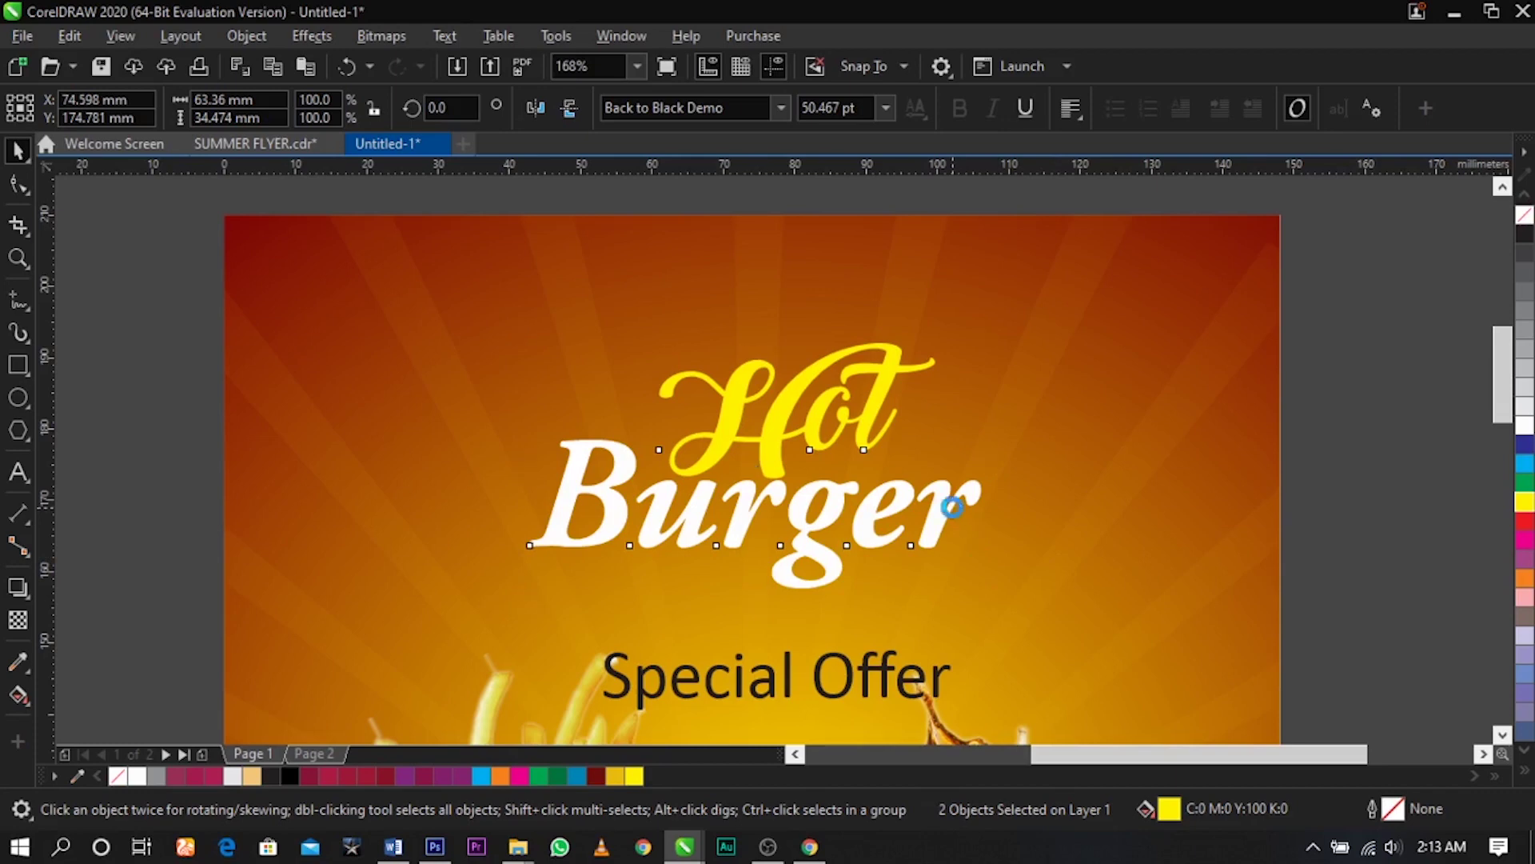
key("ctrl+g")
Enlarge the title group to about 70.7 mm wide and place a duplicate slightly above the original
scroll(930, 519, "up", 2)
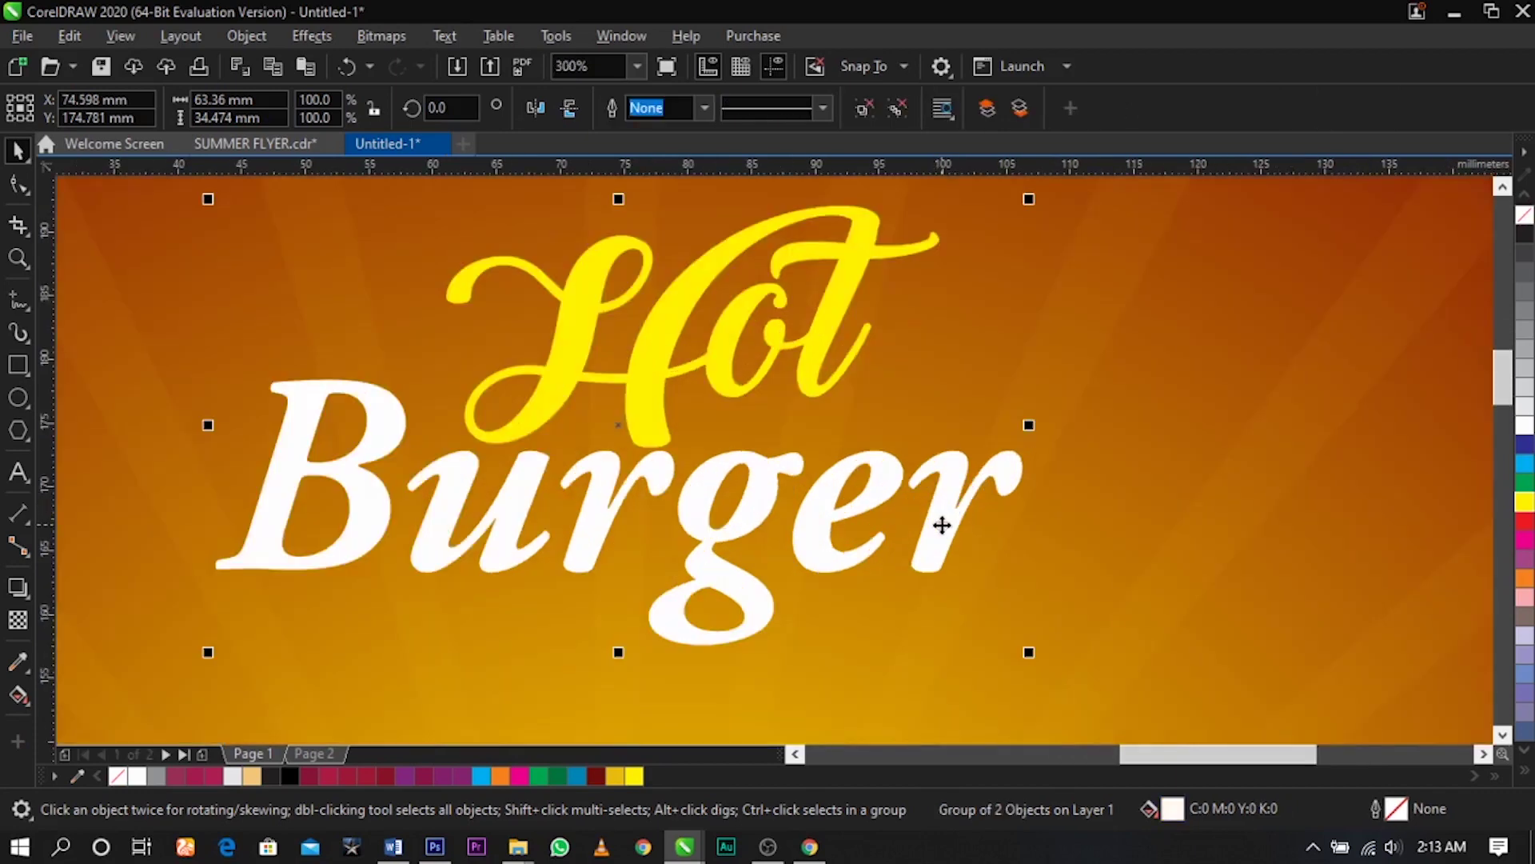
scroll(943, 525, "down", 3)
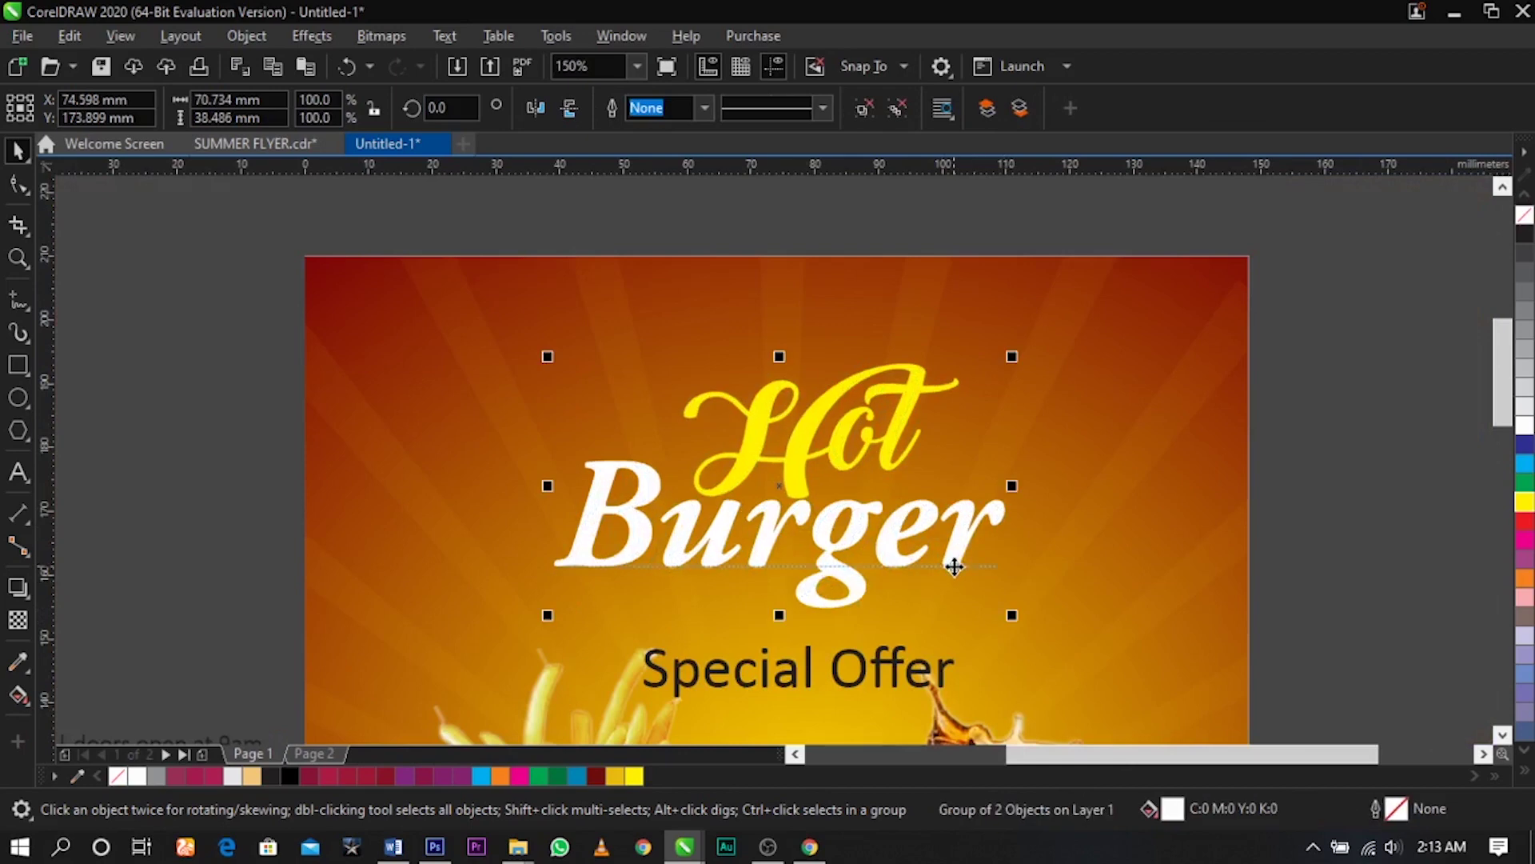
scroll(955, 567, "up", 2)
left_click_drag(955, 559, 955, 544)
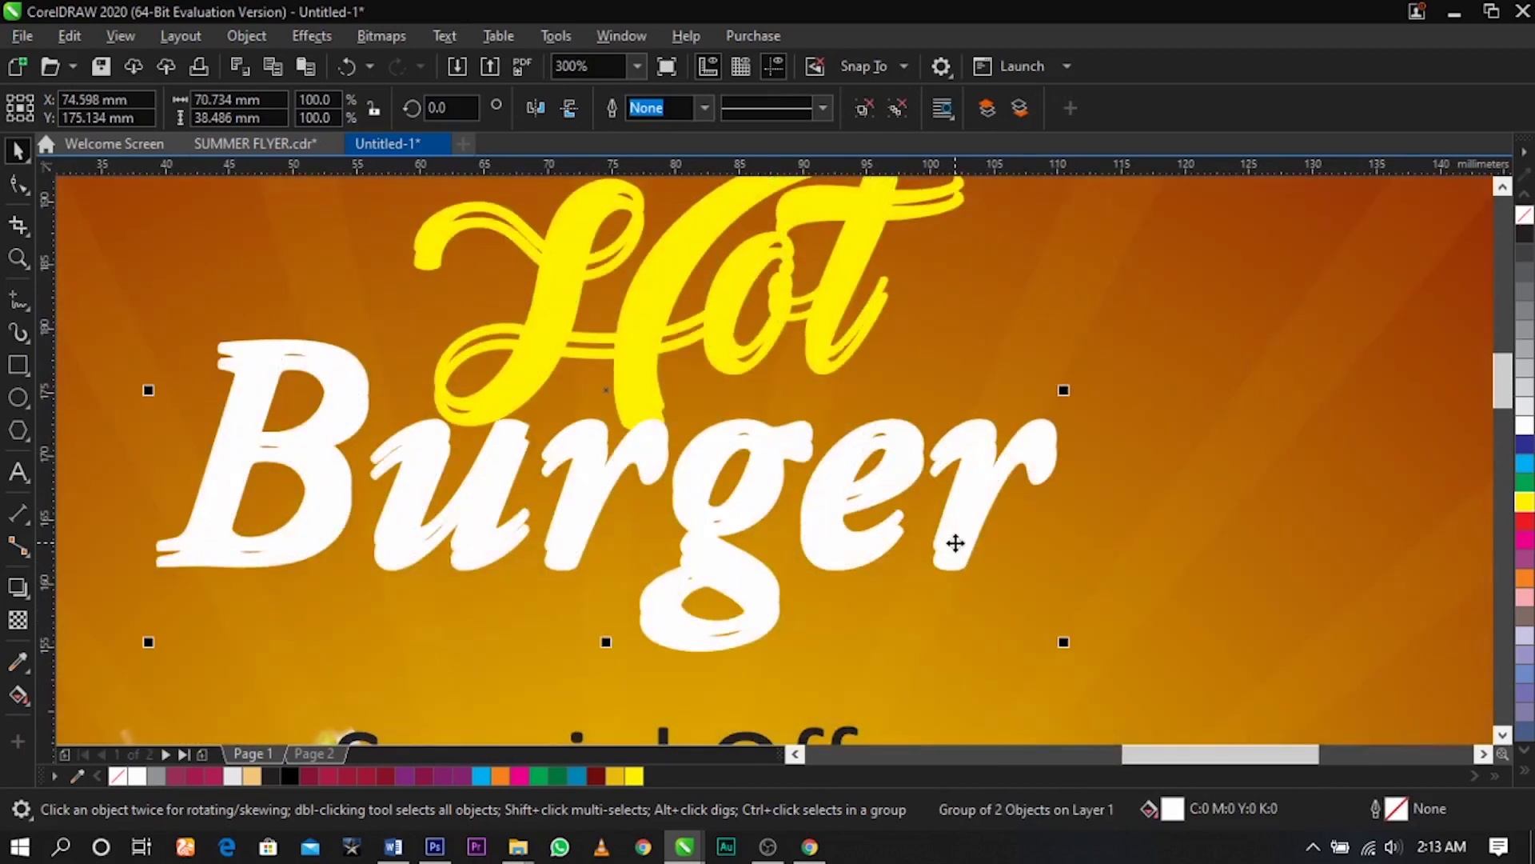
Fill the rear title copy dark red and lower the front copy slightly to tighten the shadow offset
left_click(849, 576)
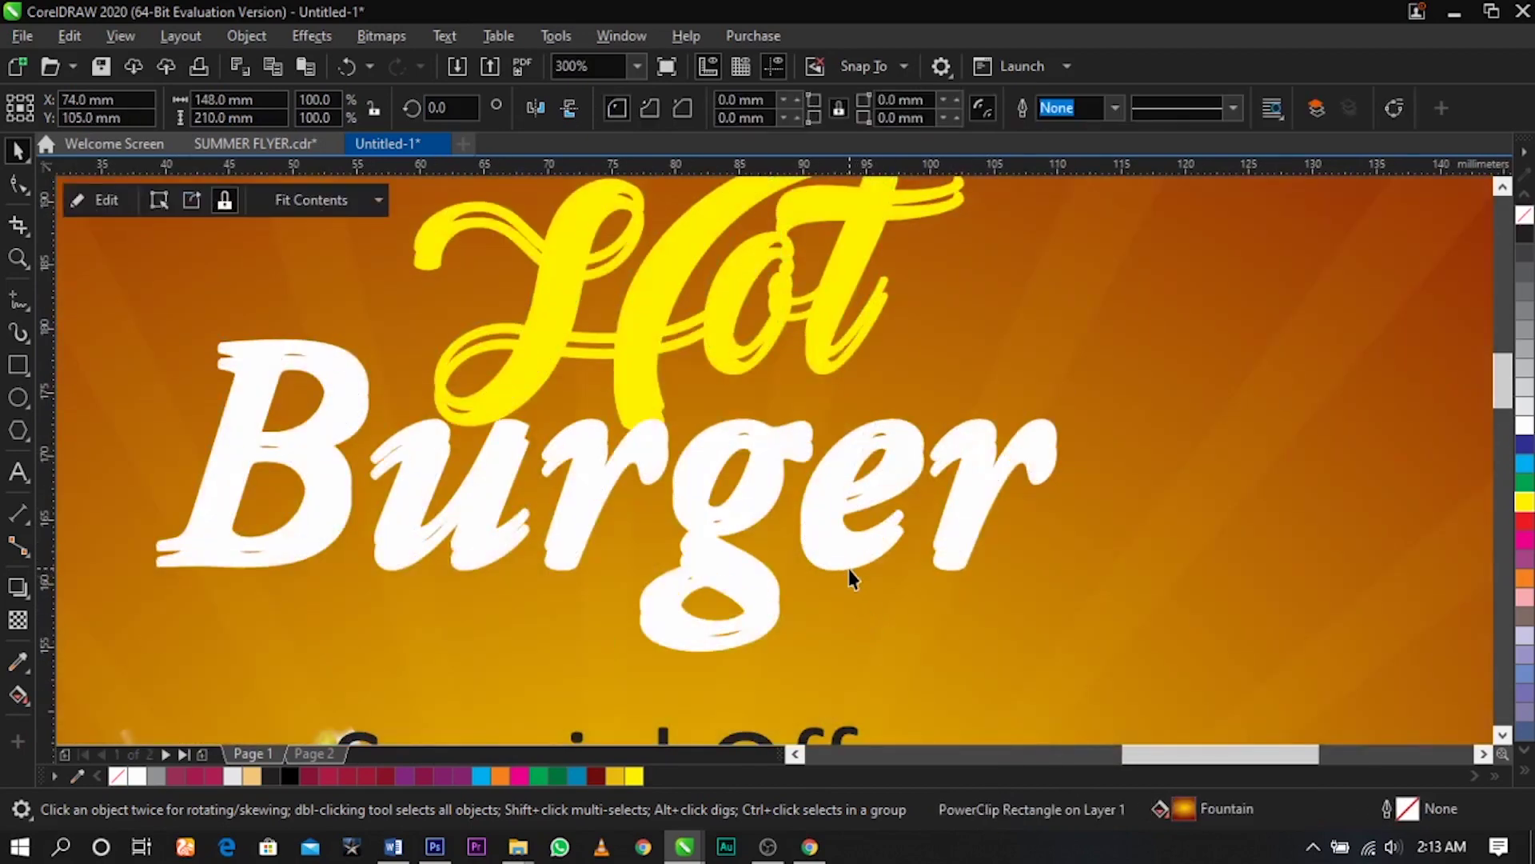
left_click(849, 569)
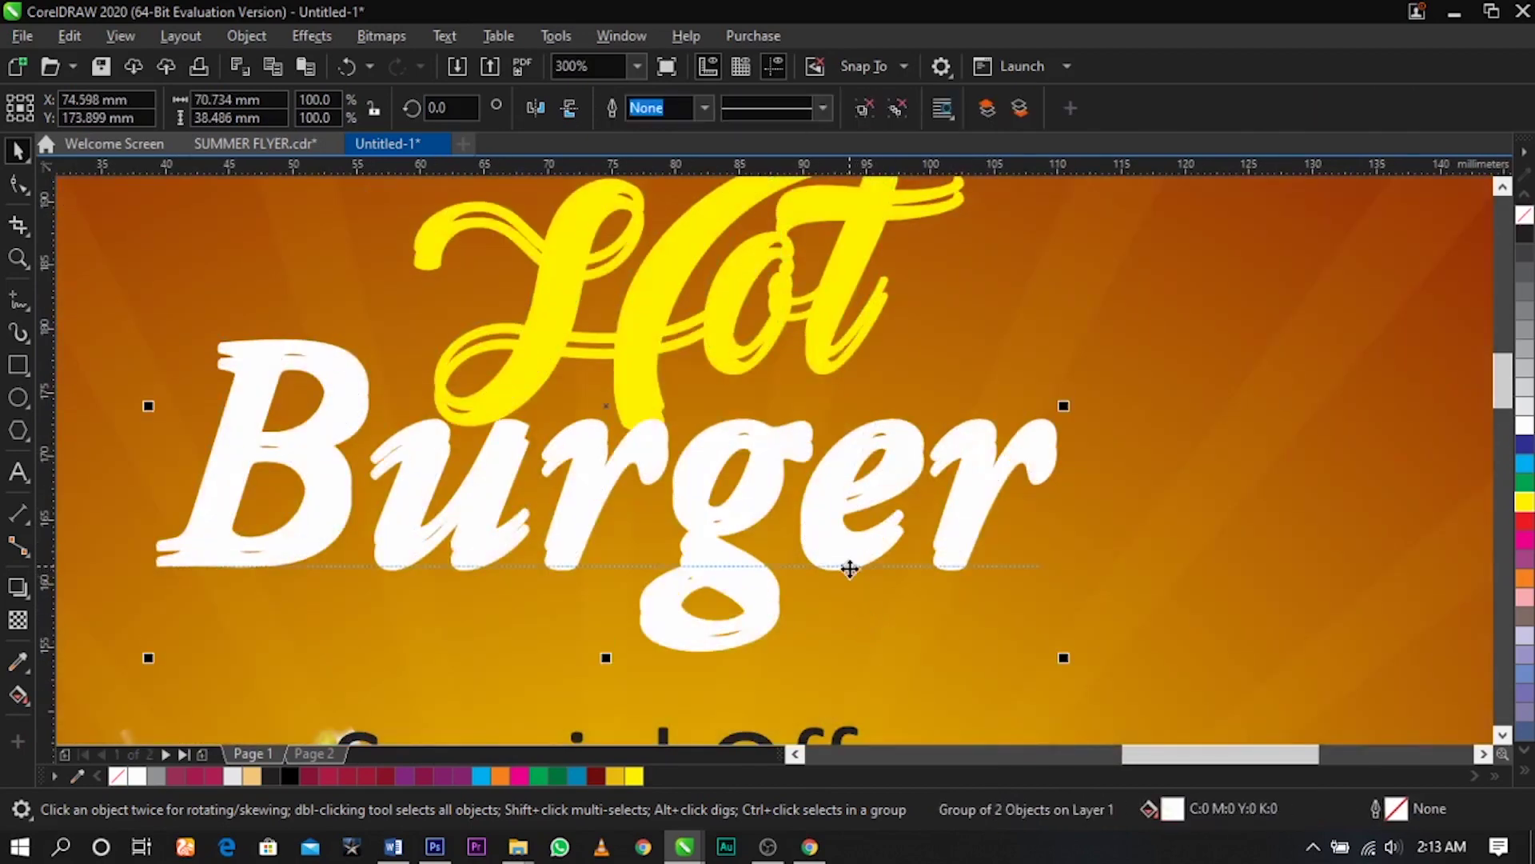
left_click(595, 776)
left_click(1088, 591)
scroll(811, 502, "up", 3)
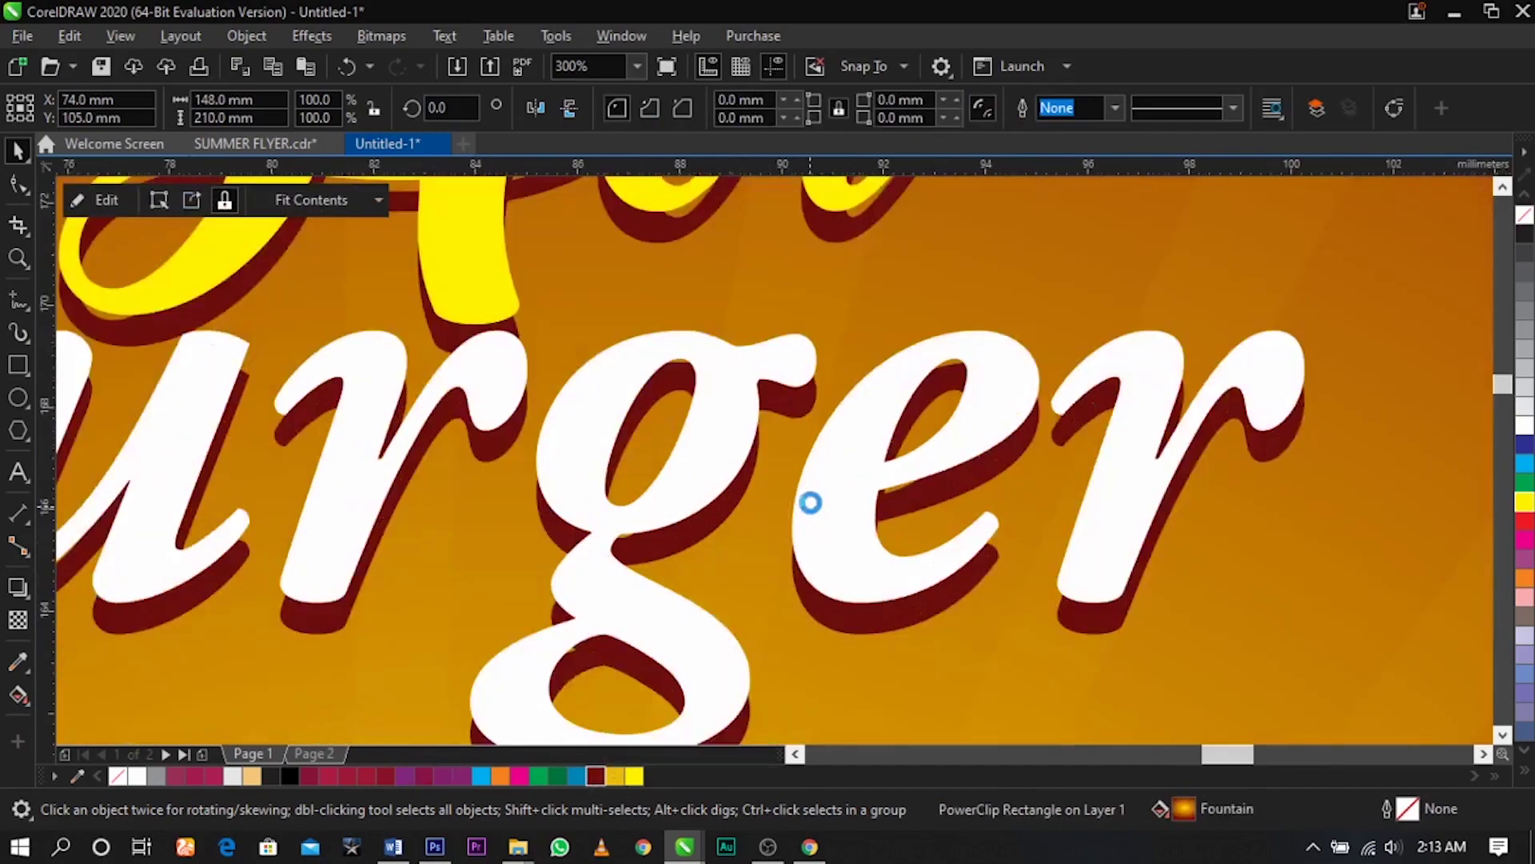
left_click_drag(827, 493, 830, 507)
scroll(830, 508, "down", 3)
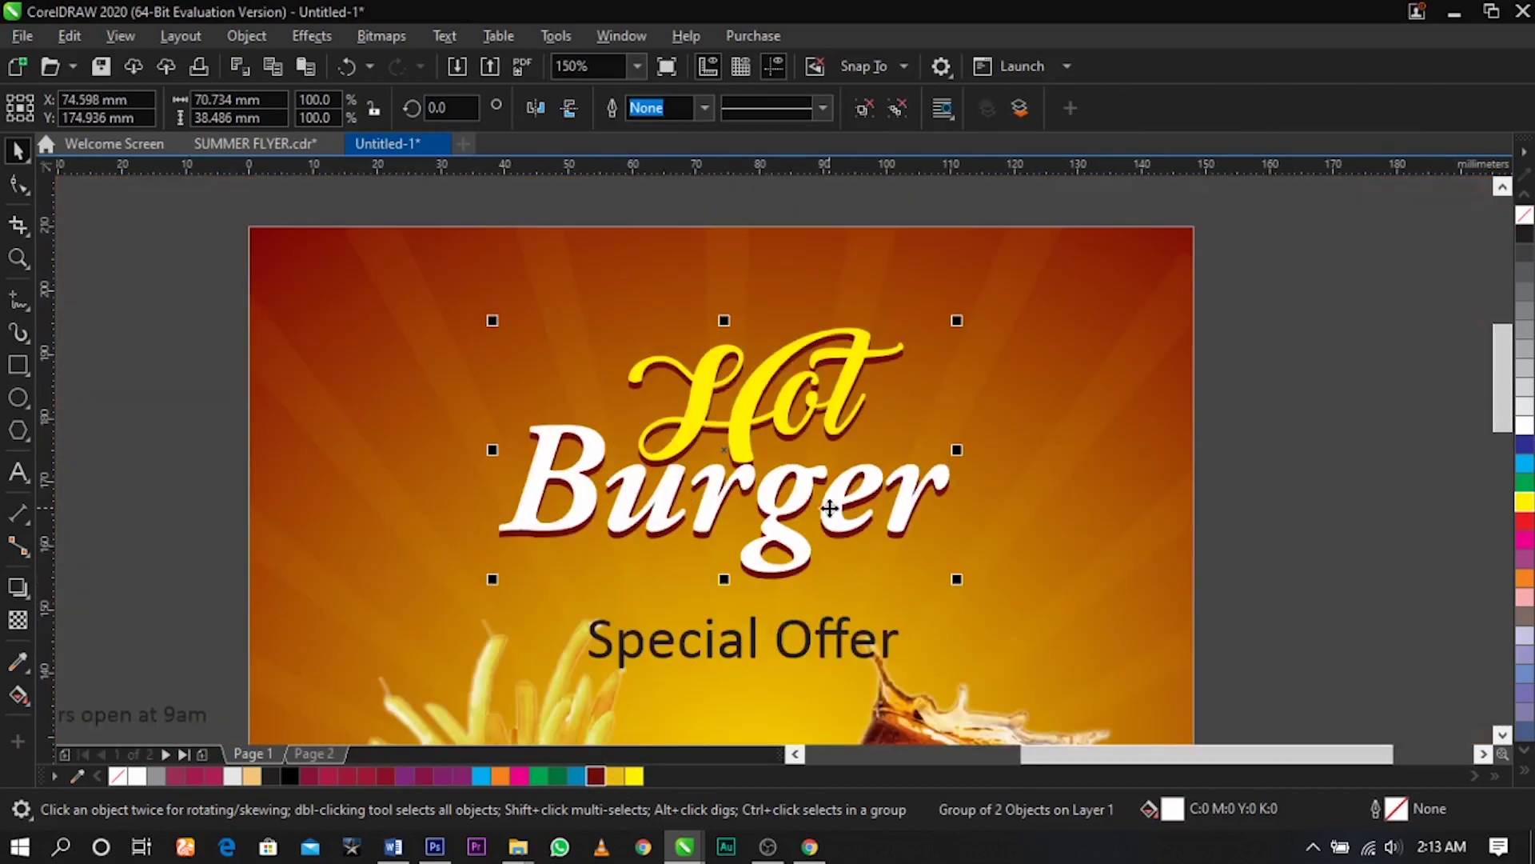
scroll(830, 506, "down", 2)
key("F2")
left_click_drag(463, 334, 1149, 728)
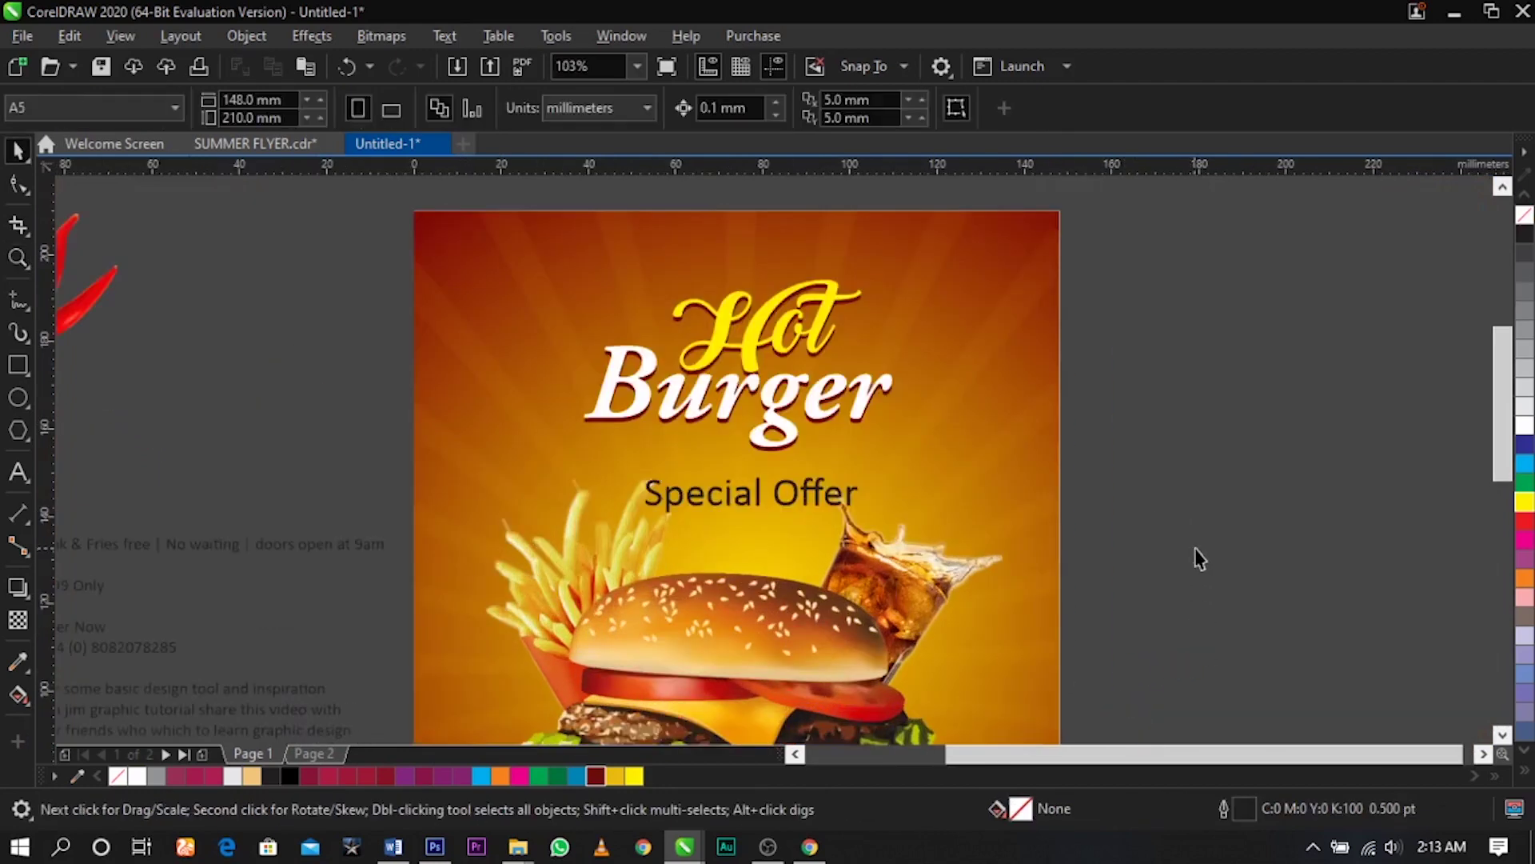
Change the "Special Offer" text to uppercase
scroll(802, 496, "up", 2)
left_click_drag(808, 493, 811, 476)
double_click(812, 477)
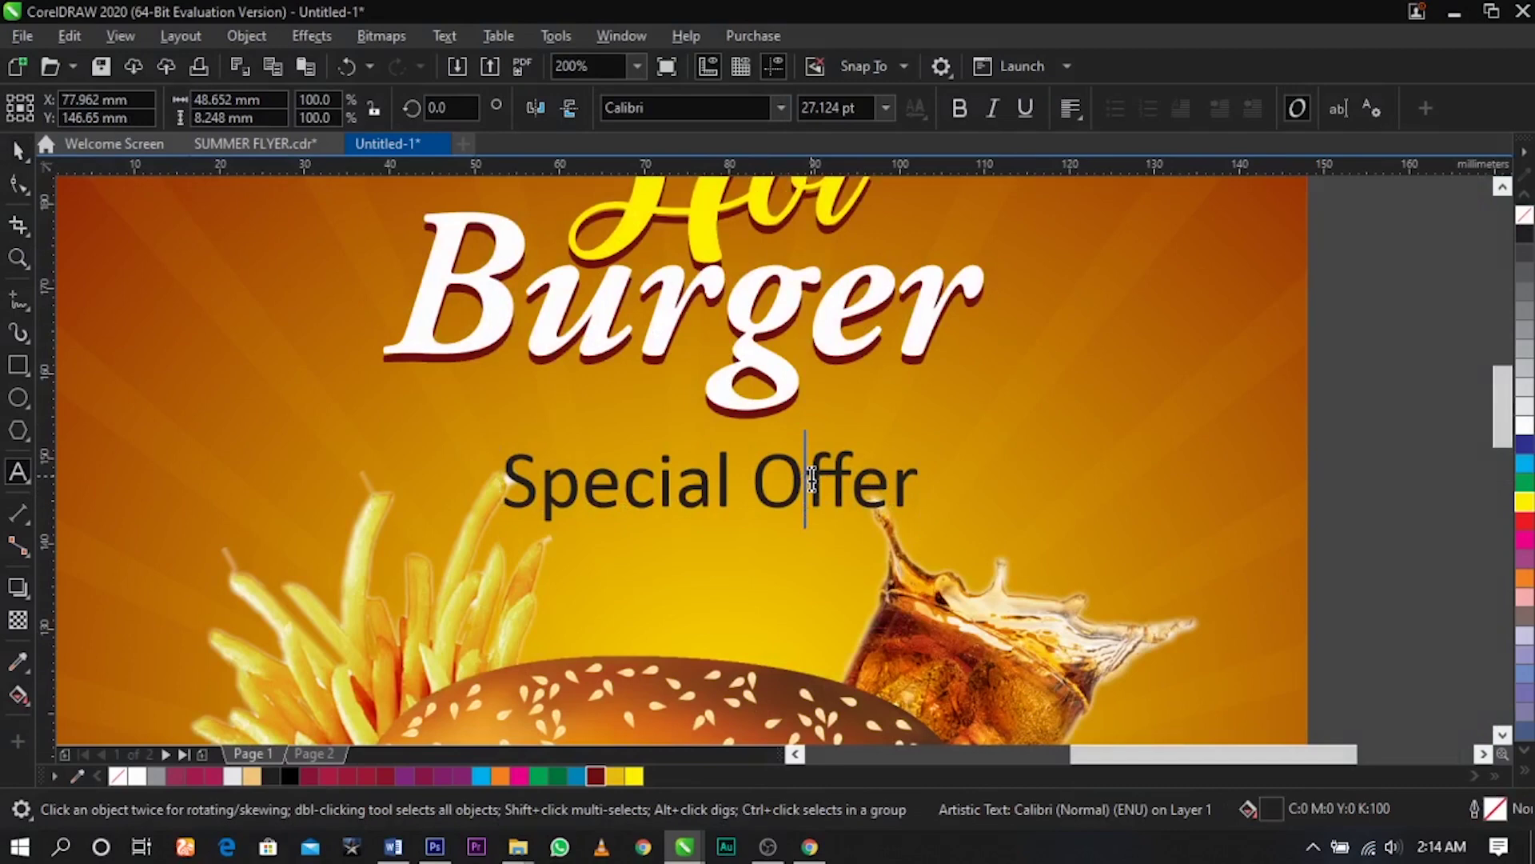
key("ctrl+a")
key("shift+F3")
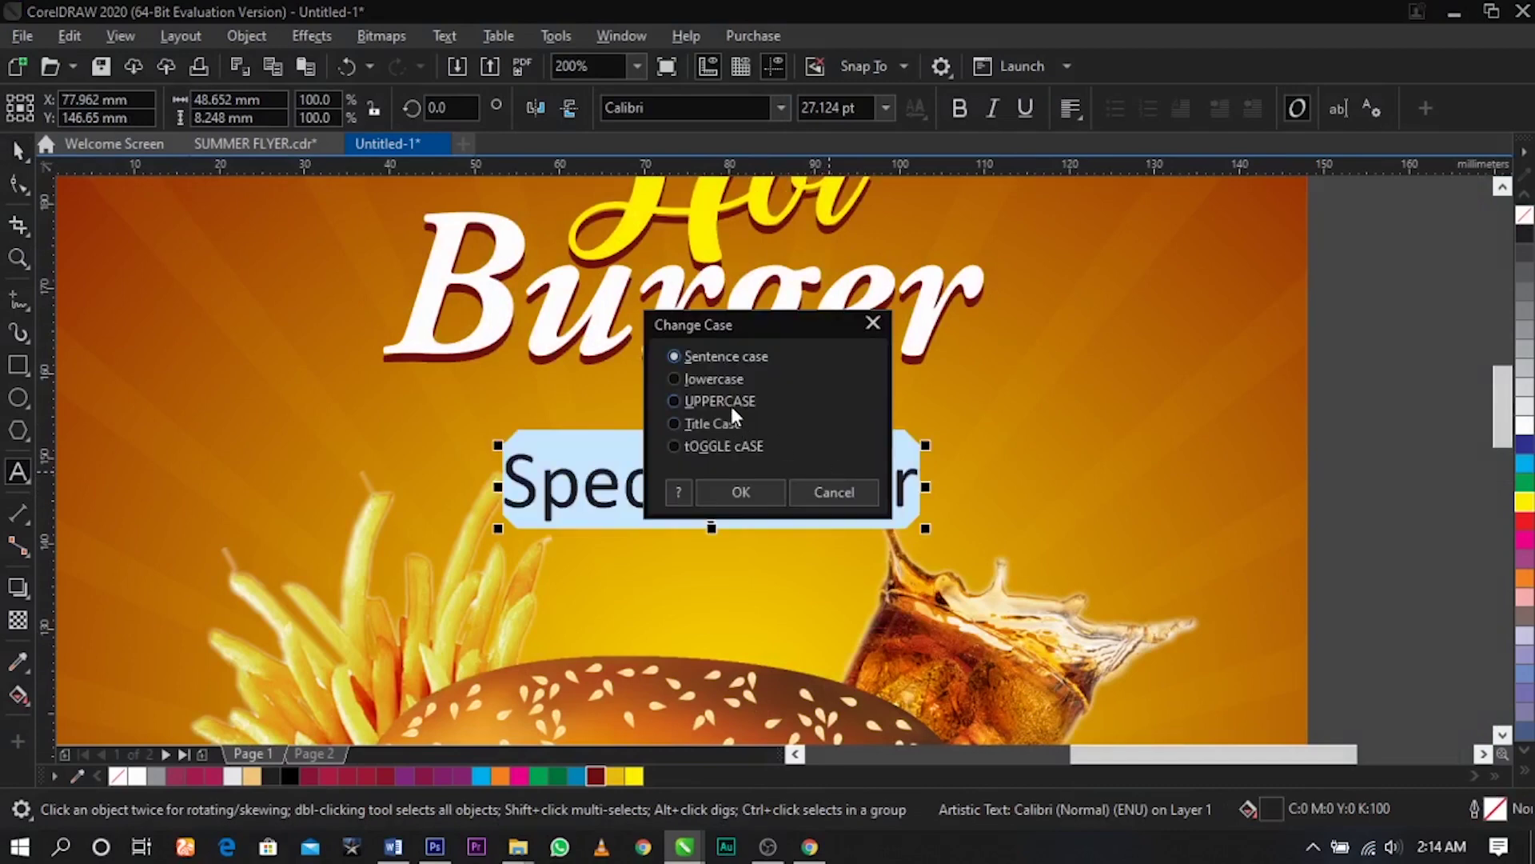
left_click(730, 400)
left_click(736, 490)
key("ctrl+space")
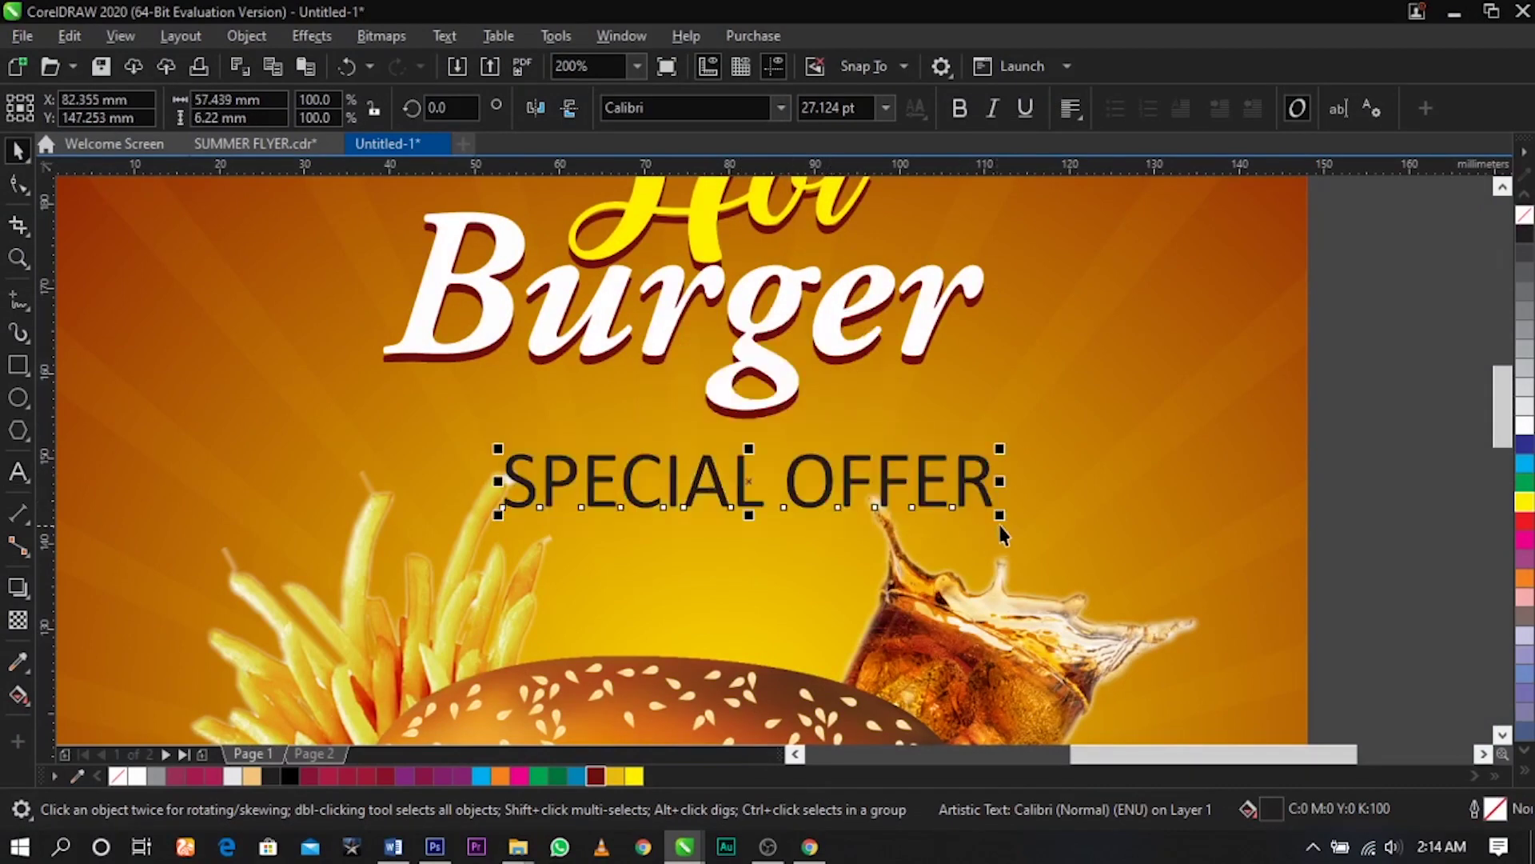
Scale "SPECIAL OFFER" down to about 12.5 pt and set it in bold Futura LT
left_click_drag(1004, 521, 758, 489)
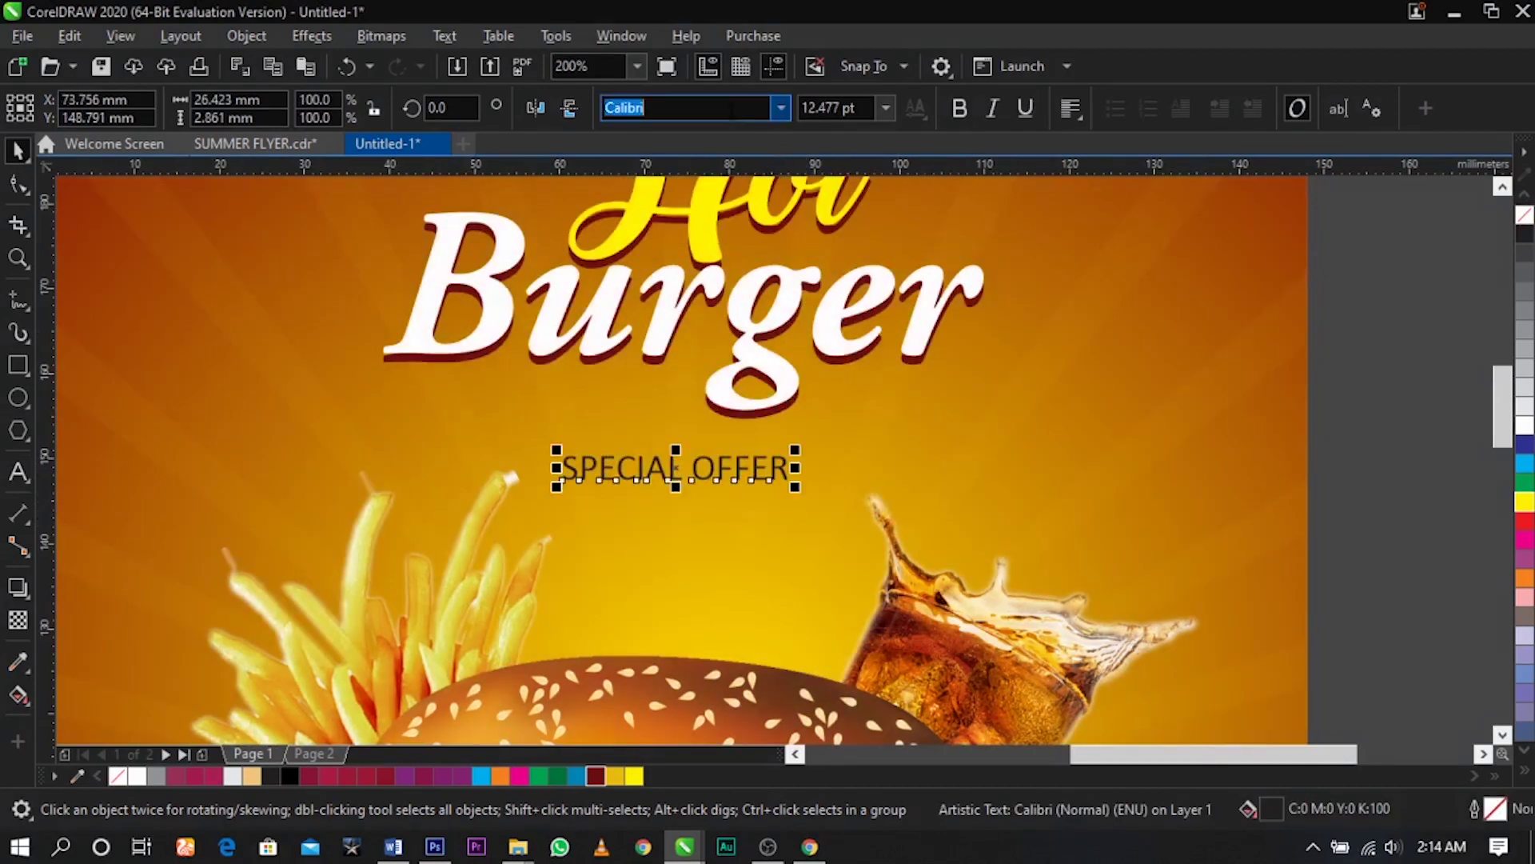
type("f")
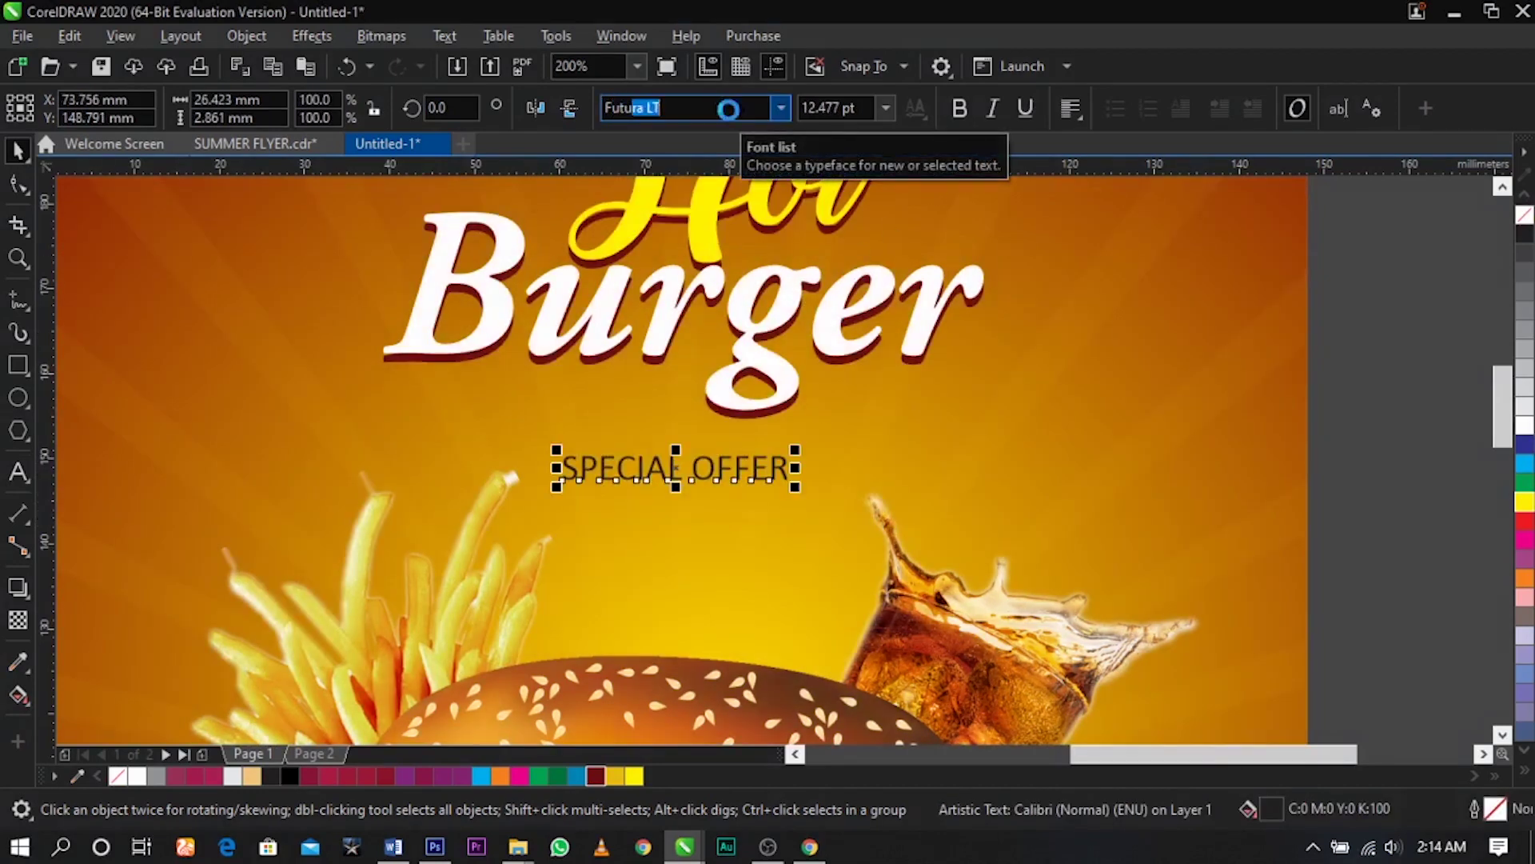
key("Return")
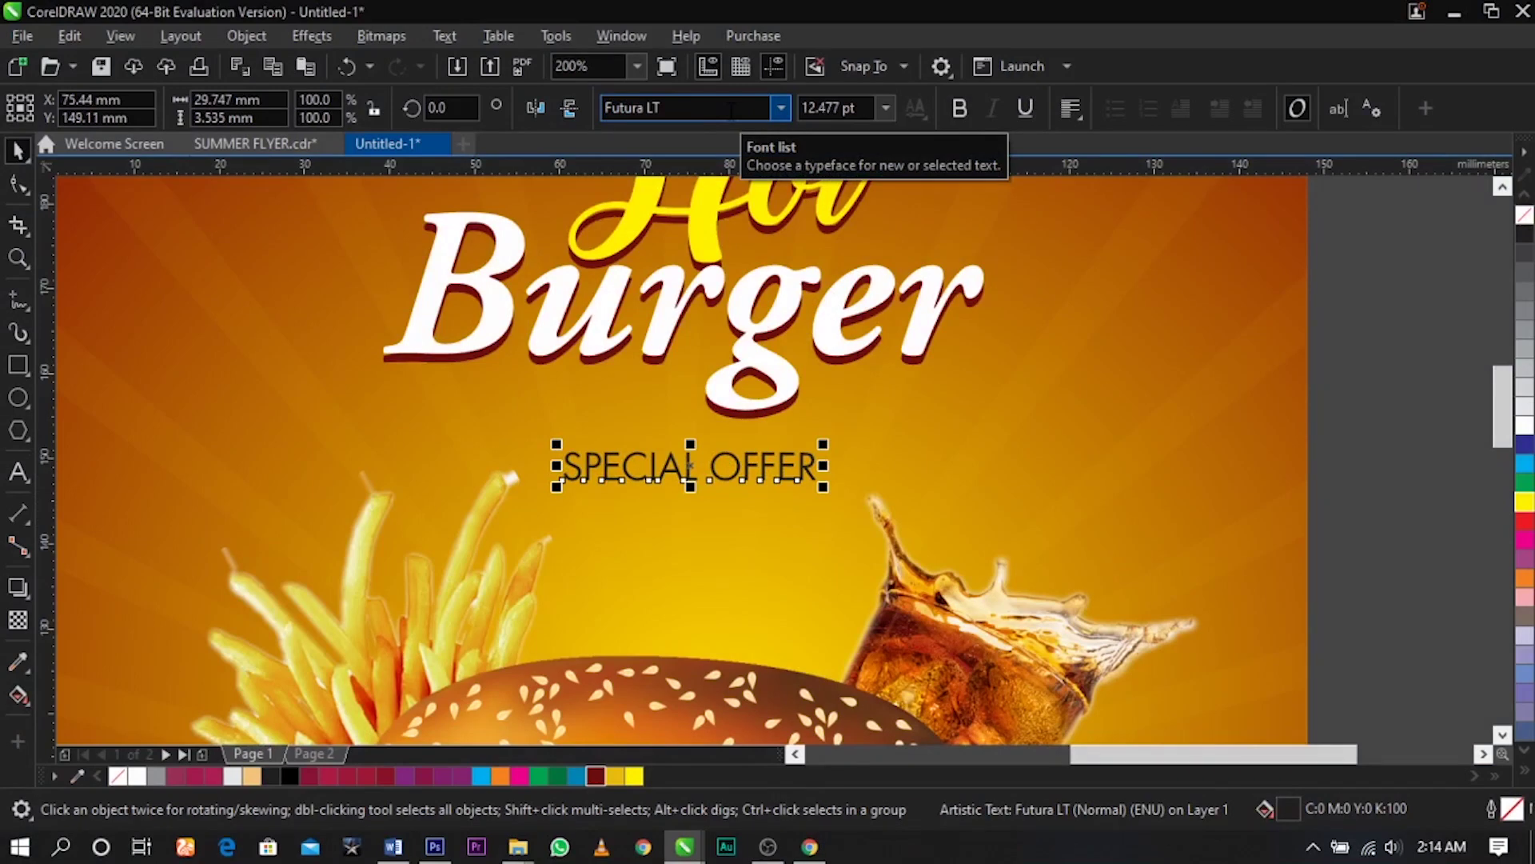
left_click(958, 109)
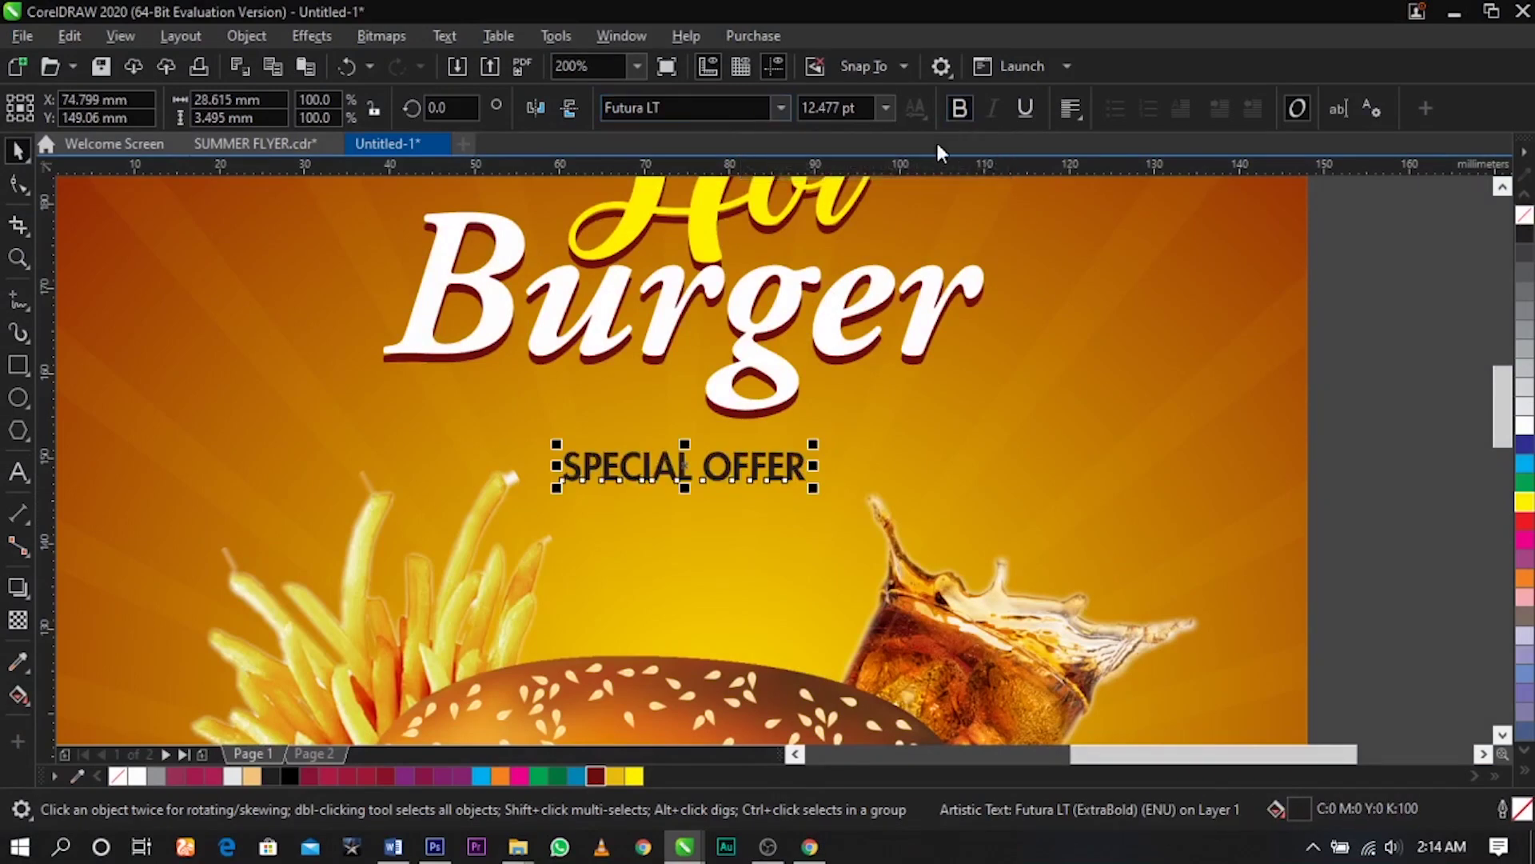
Widen the letter spacing of "SPECIAL OFFER" to about 64 mm overall and center it horizontally on the flyer background
left_click(18, 187)
left_click_drag(812, 491, 1154, 493)
key("space")
left_click(1187, 481, "shift")
key("c")
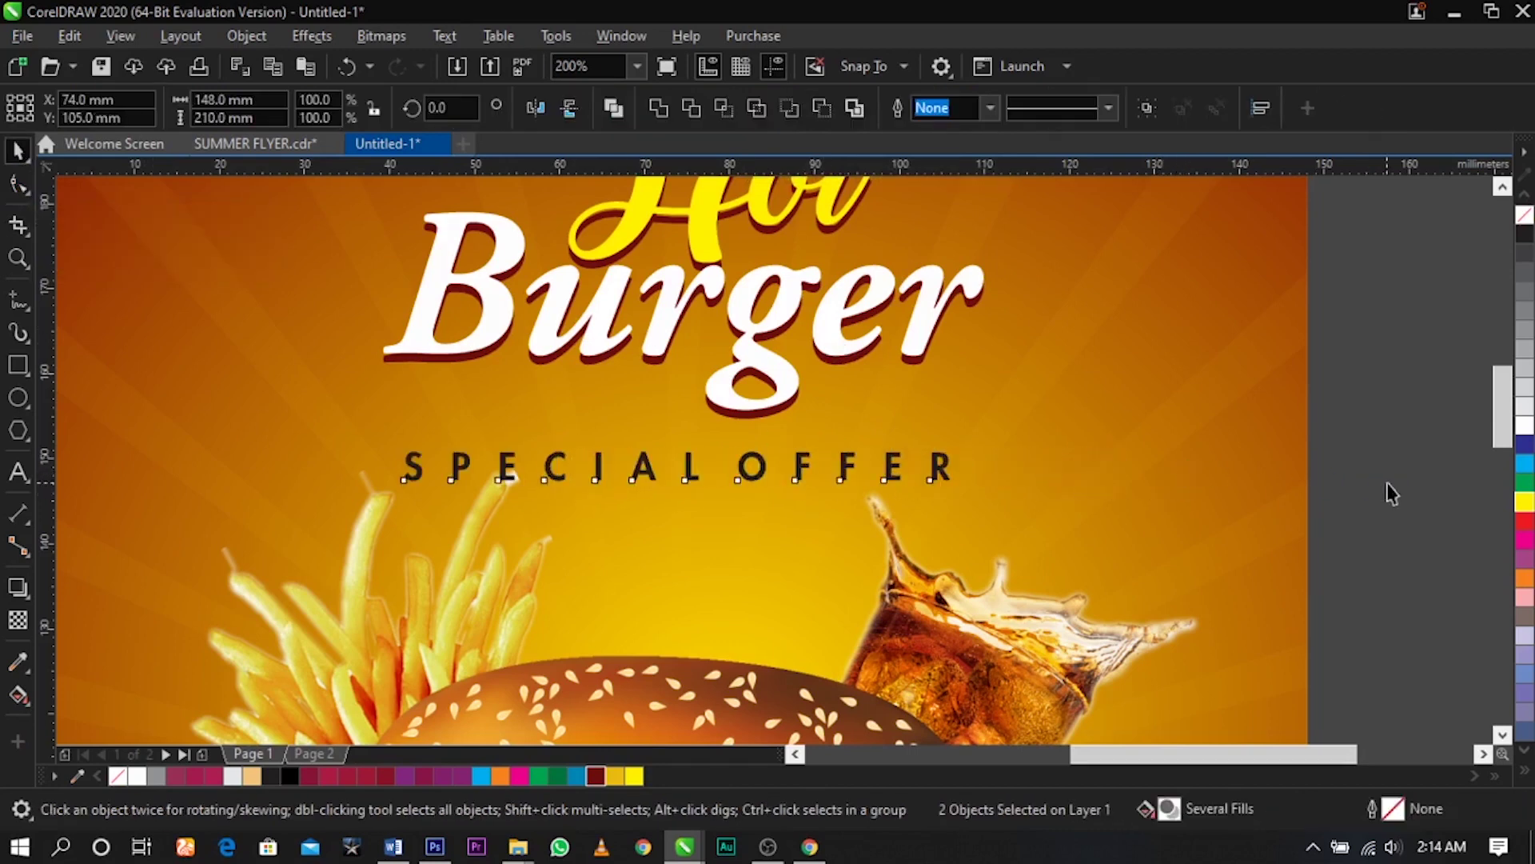
left_click(1388, 485)
scroll(979, 428, "down", 1)
key("z")
left_click_drag(456, 343, 1218, 821)
key("F3")
key("F3")
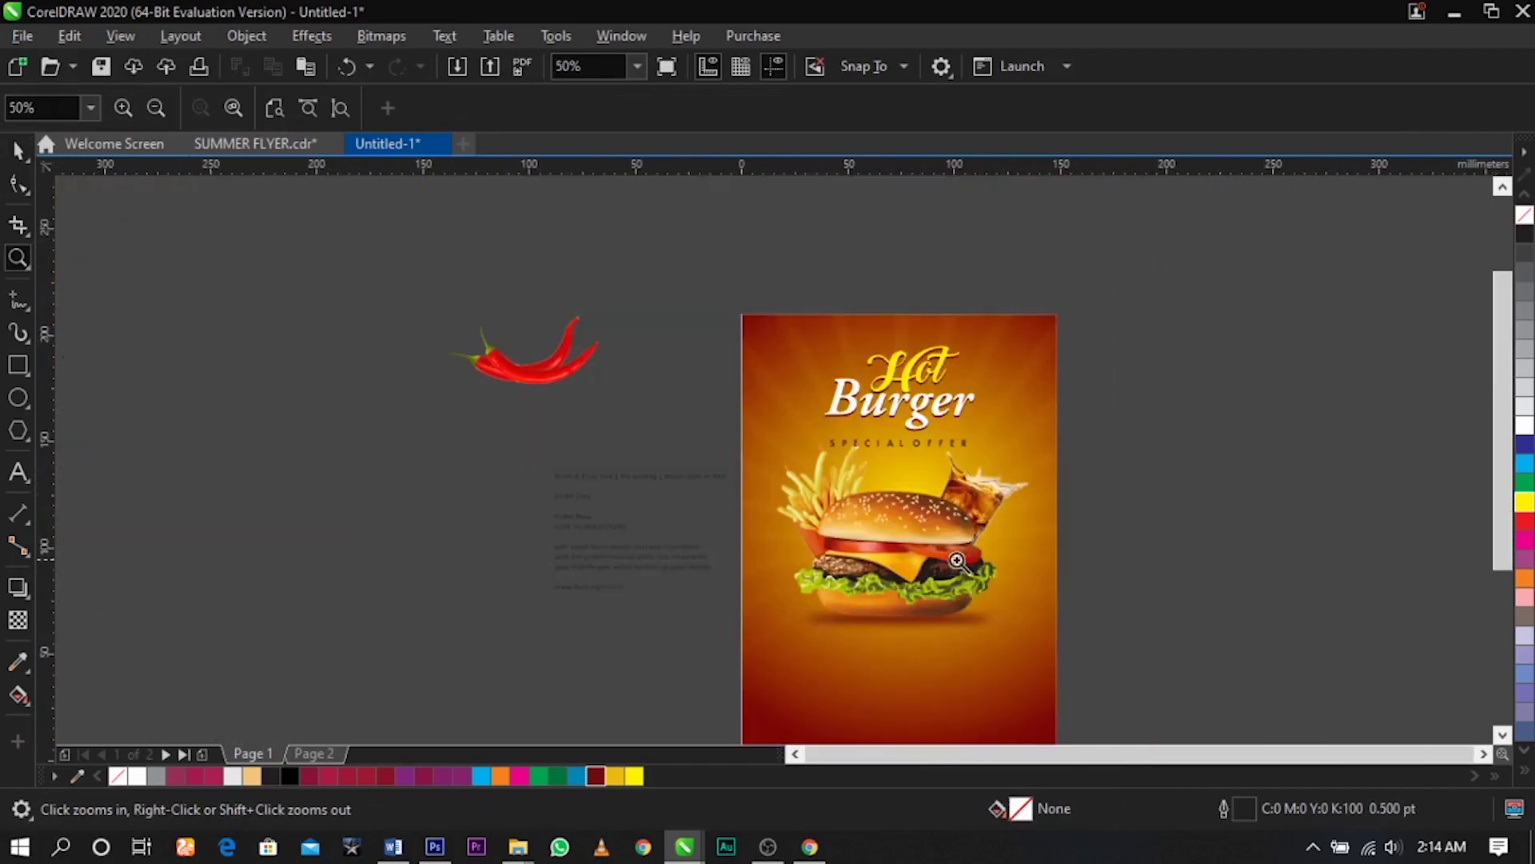
Open the background PowerClip contents for editing and group the burger, fries, drink and shadow
key("space")
double_click(886, 531)
left_click(940, 529)
left_click_drag(1244, 444, 685, 706)
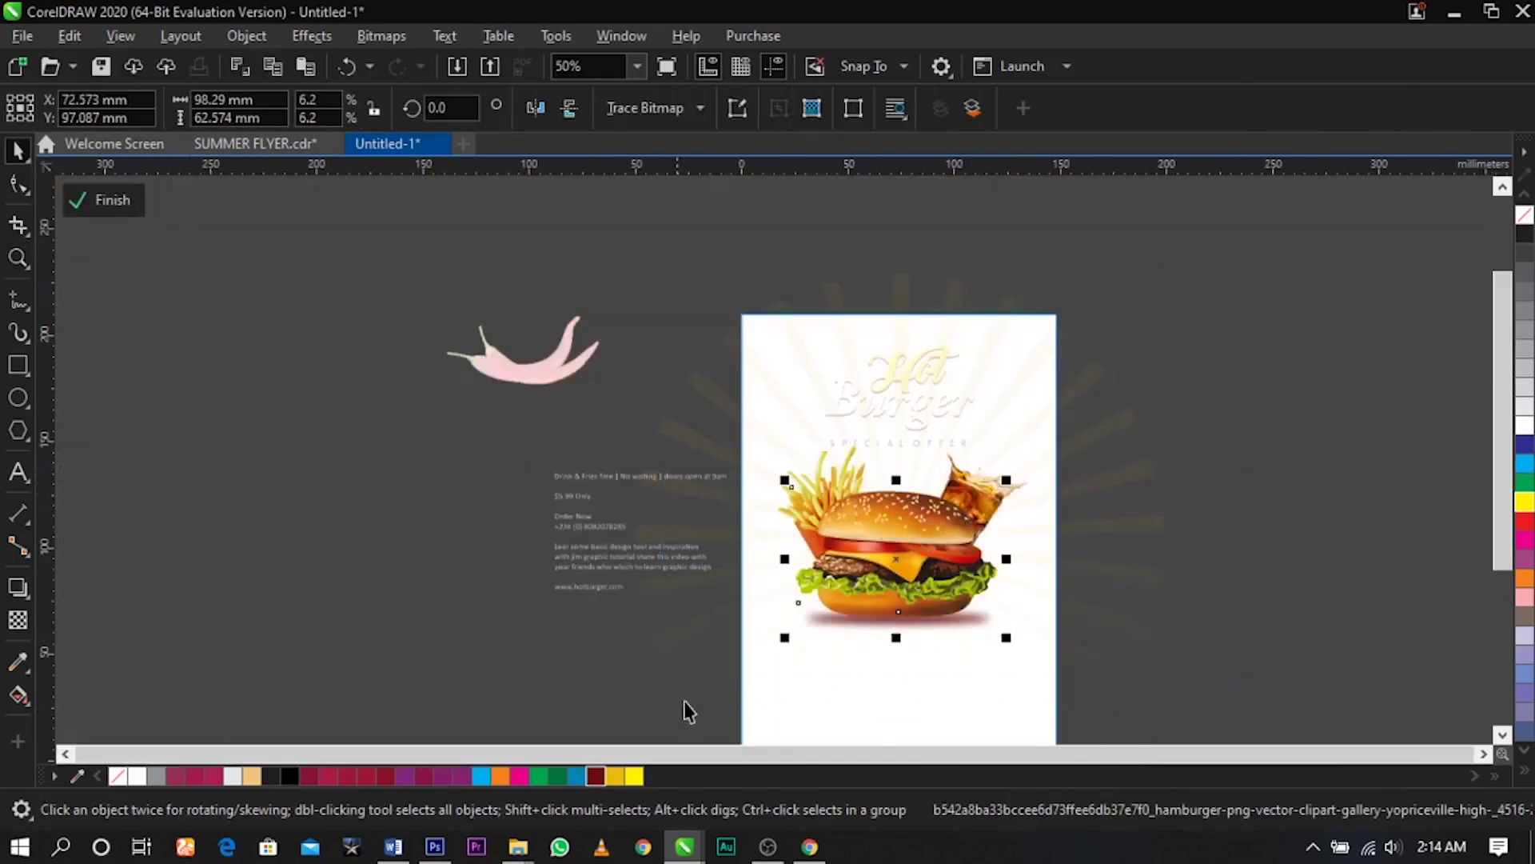
left_click_drag(1348, 370, 583, 689)
key("ctrl+g")
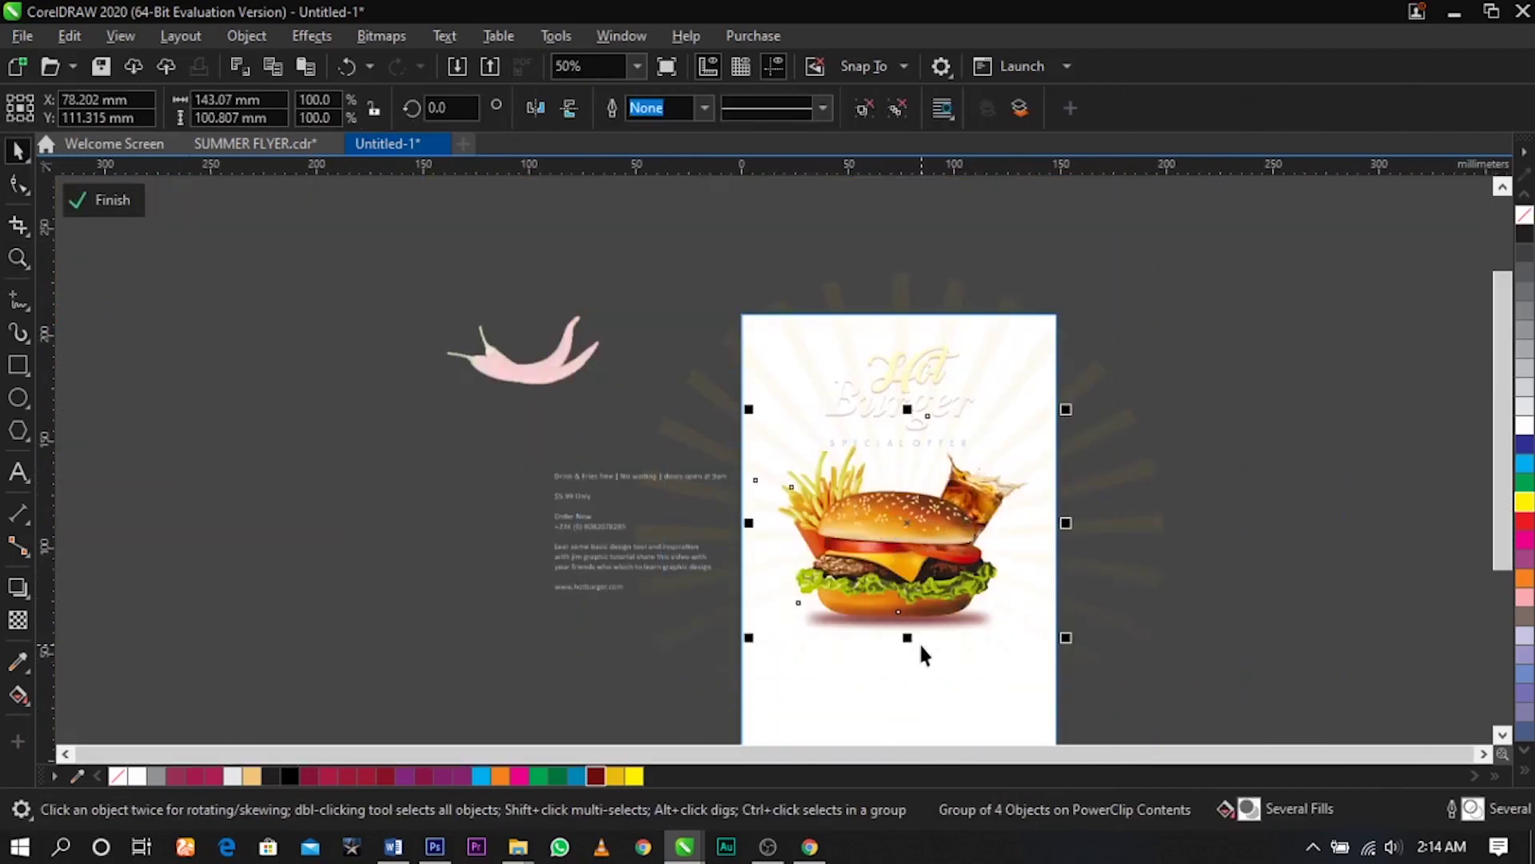
Move the burger group down, enlarge it to about 150.6 mm wide, and finish editing the PowerClip
scroll(919, 642, "up", 1)
scroll(915, 627, "up", 1)
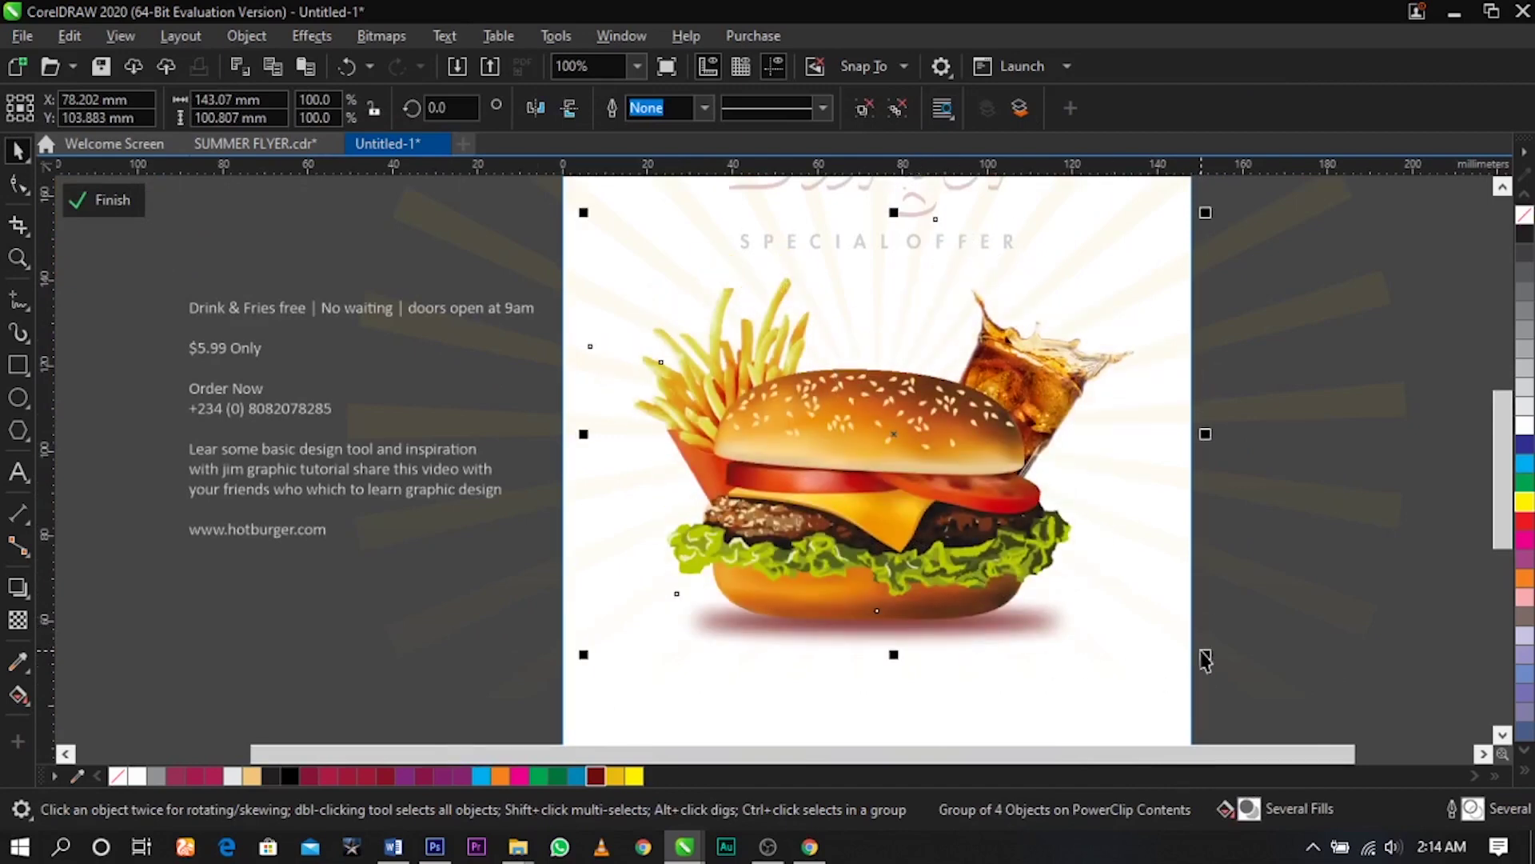
key("ctrl+z")
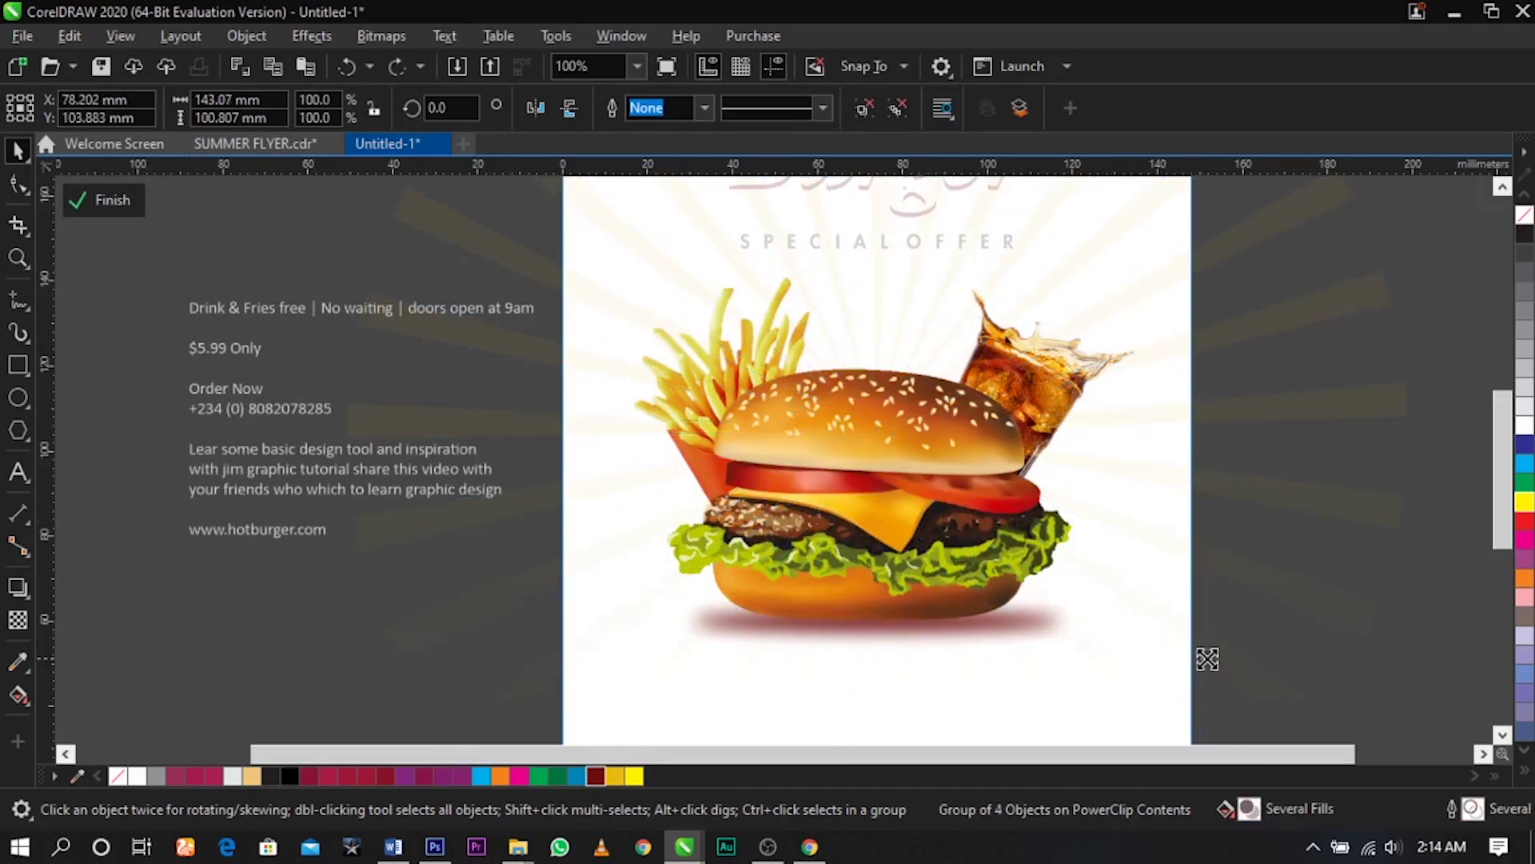
left_click_drag(1207, 659, 1224, 672)
left_click_drag(1012, 483, 1010, 489)
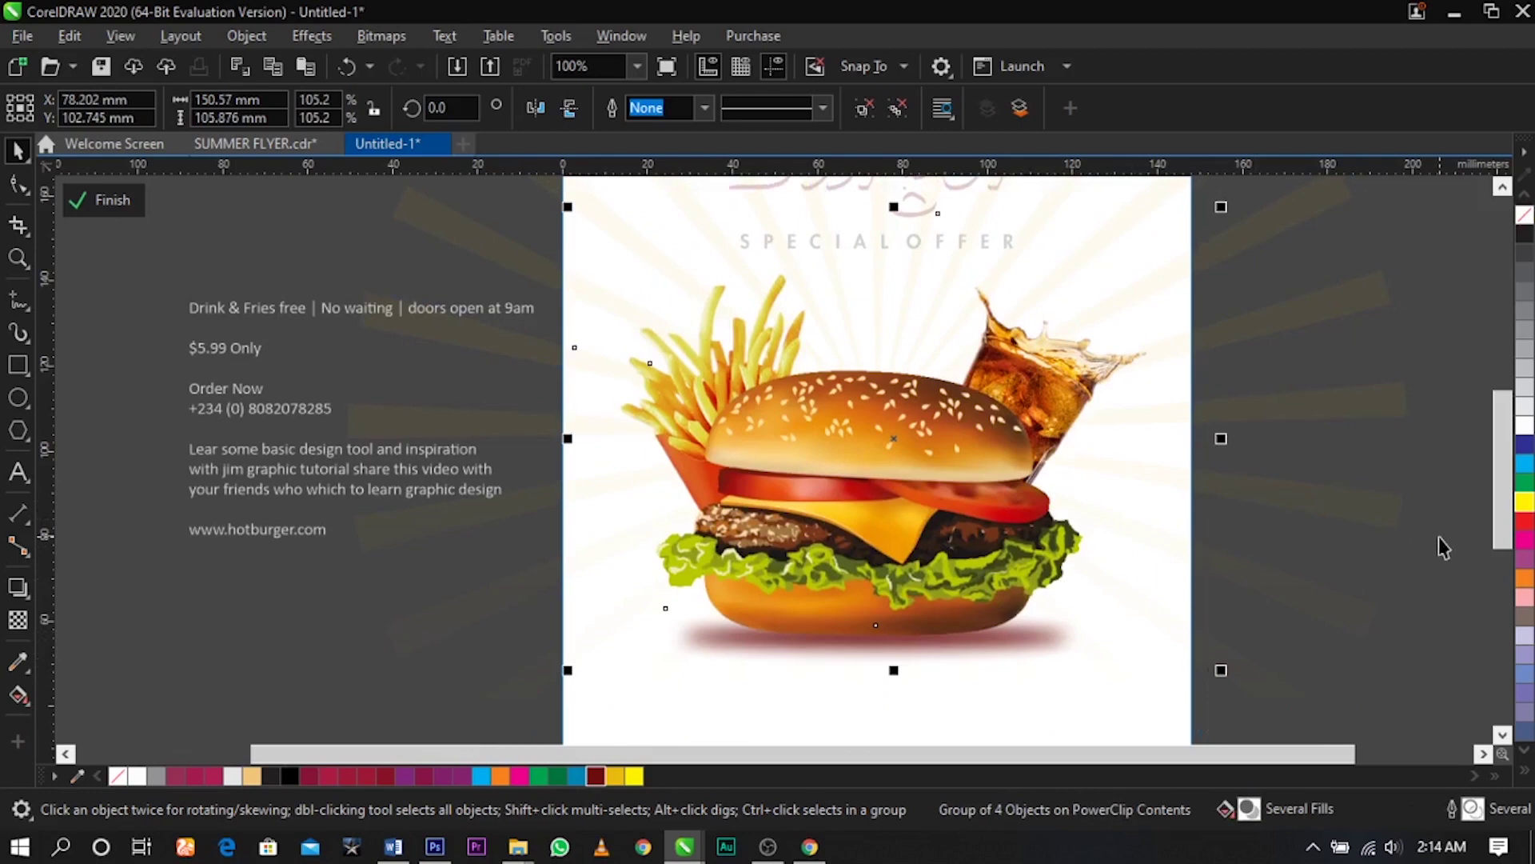
left_click(1440, 548, "ctrl")
left_click(1316, 538)
scroll(1282, 552, "down", 1)
key("z")
left_click_drag(1168, 618, 722, 228)
key("F2")
Fill the "SPECIAL OFFER" text white
left_click_drag(472, 215, 1106, 465)
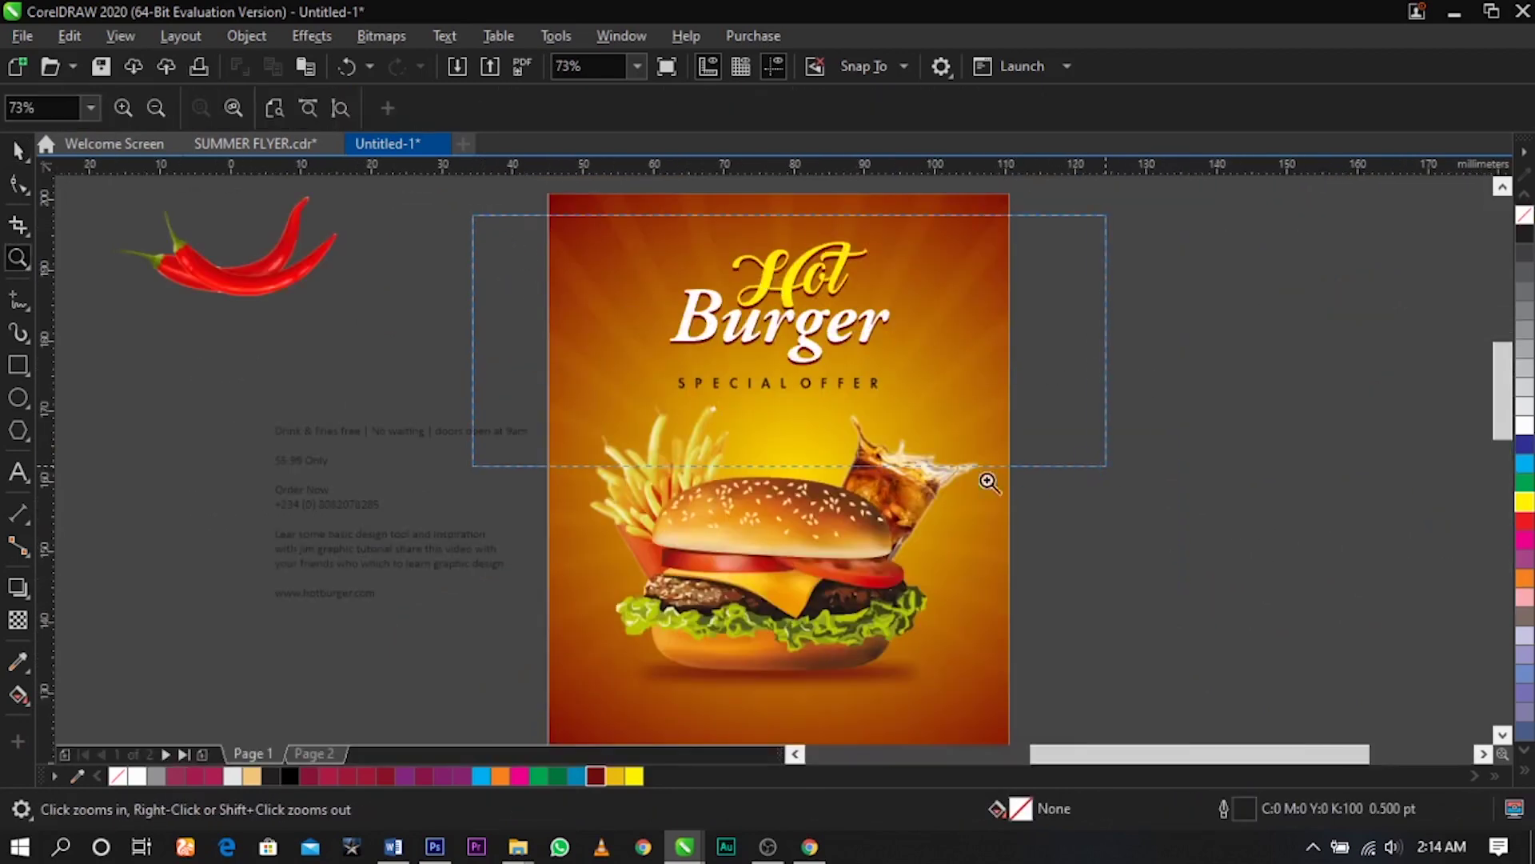
left_click_drag(989, 483, 990, 483)
key("space")
left_click(898, 563)
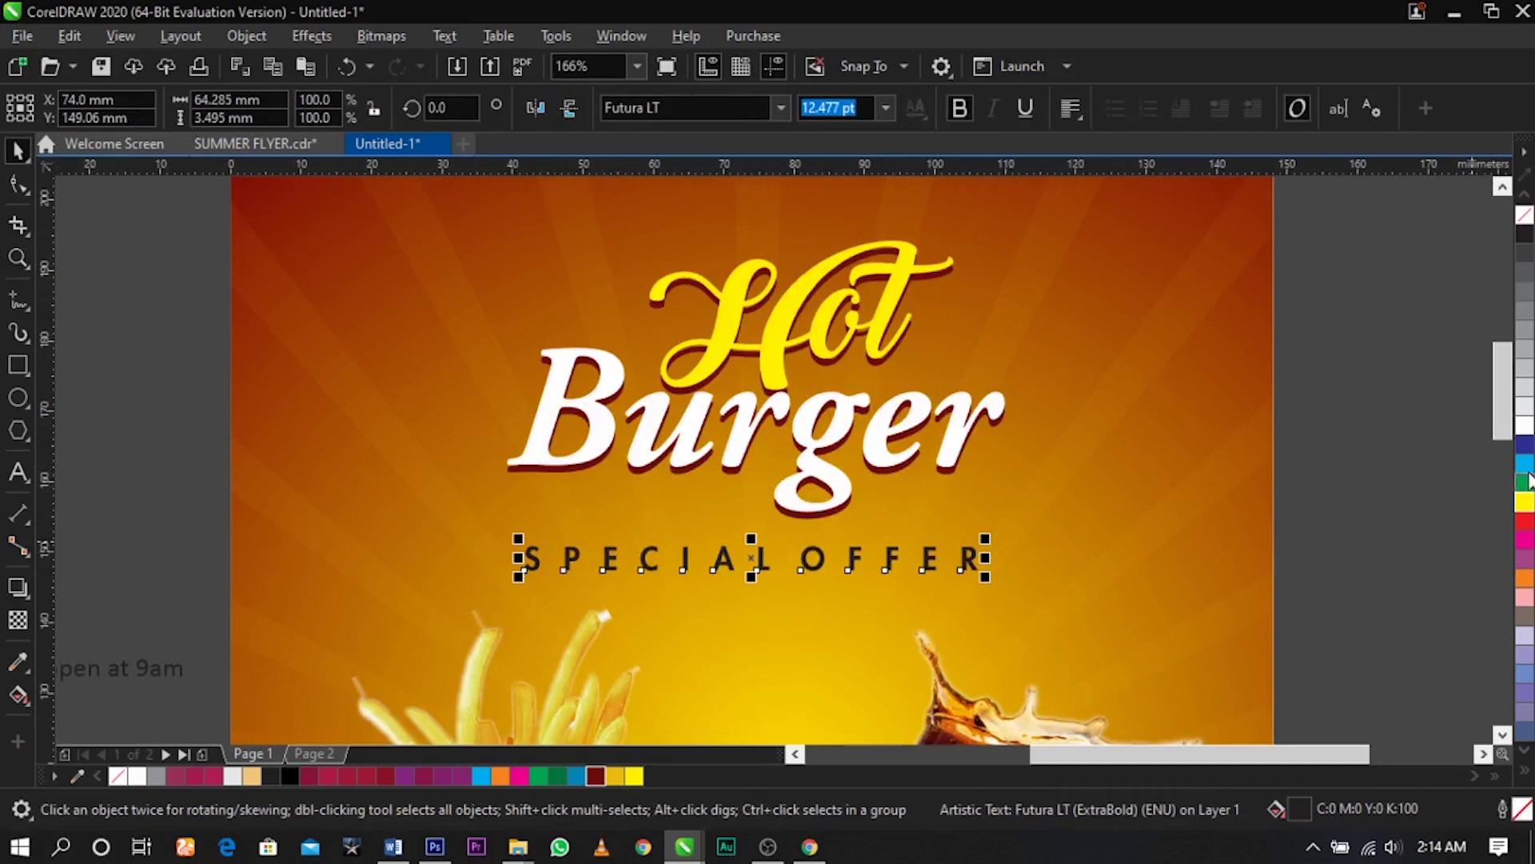
left_click(1523, 429)
key("Escape")
Cut "Drink & Fries free | No waiting | doors open at 9am" from the text block and paste it below the burger as separate text
scroll(959, 427, "down", 3)
key("z")
left_click_drag(502, 446, 1091, 679)
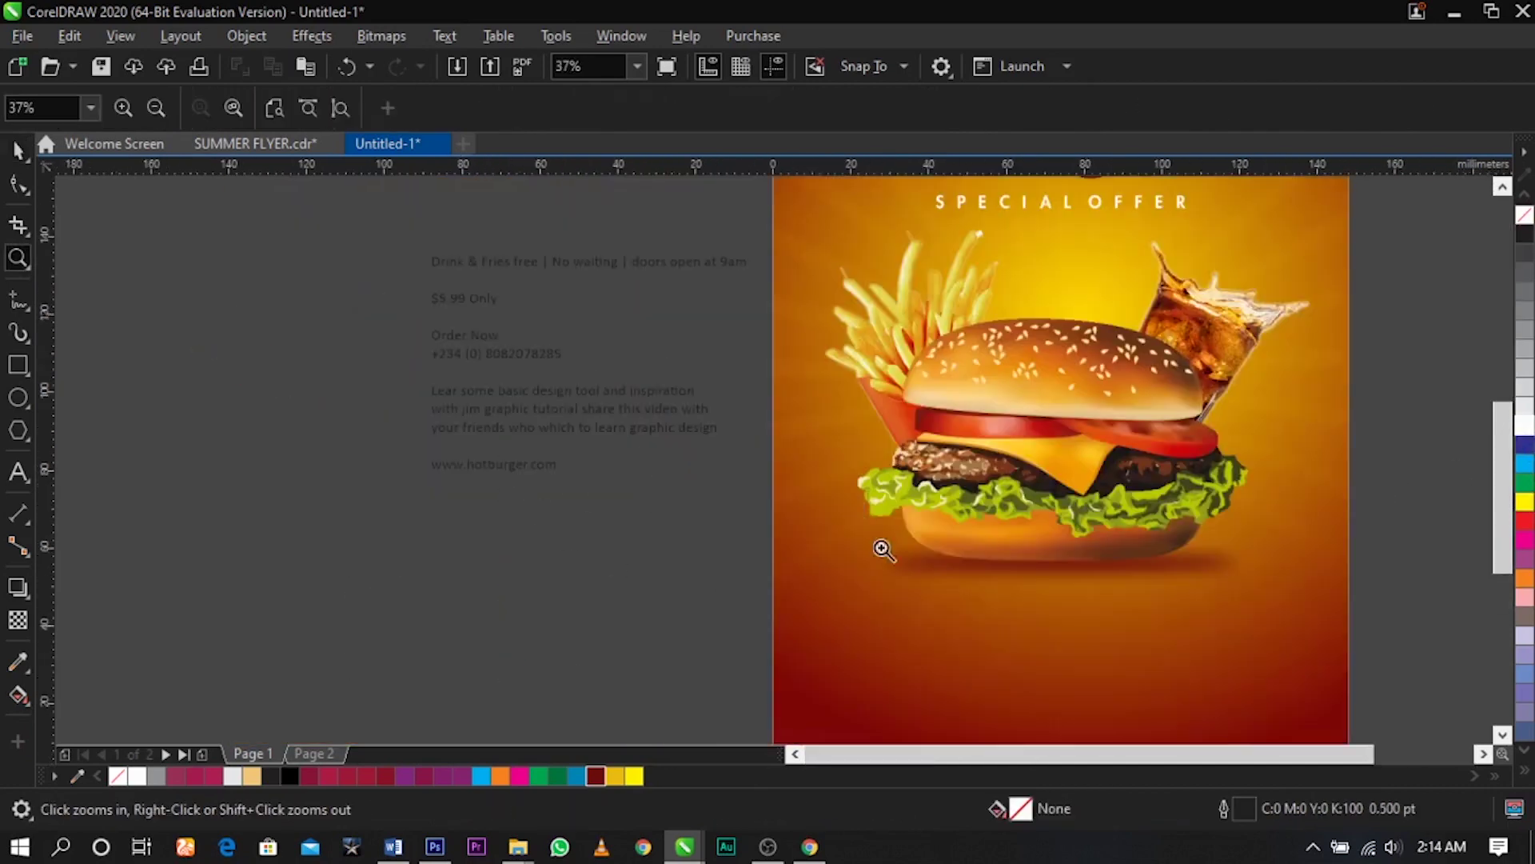
key("space")
double_click(555, 266)
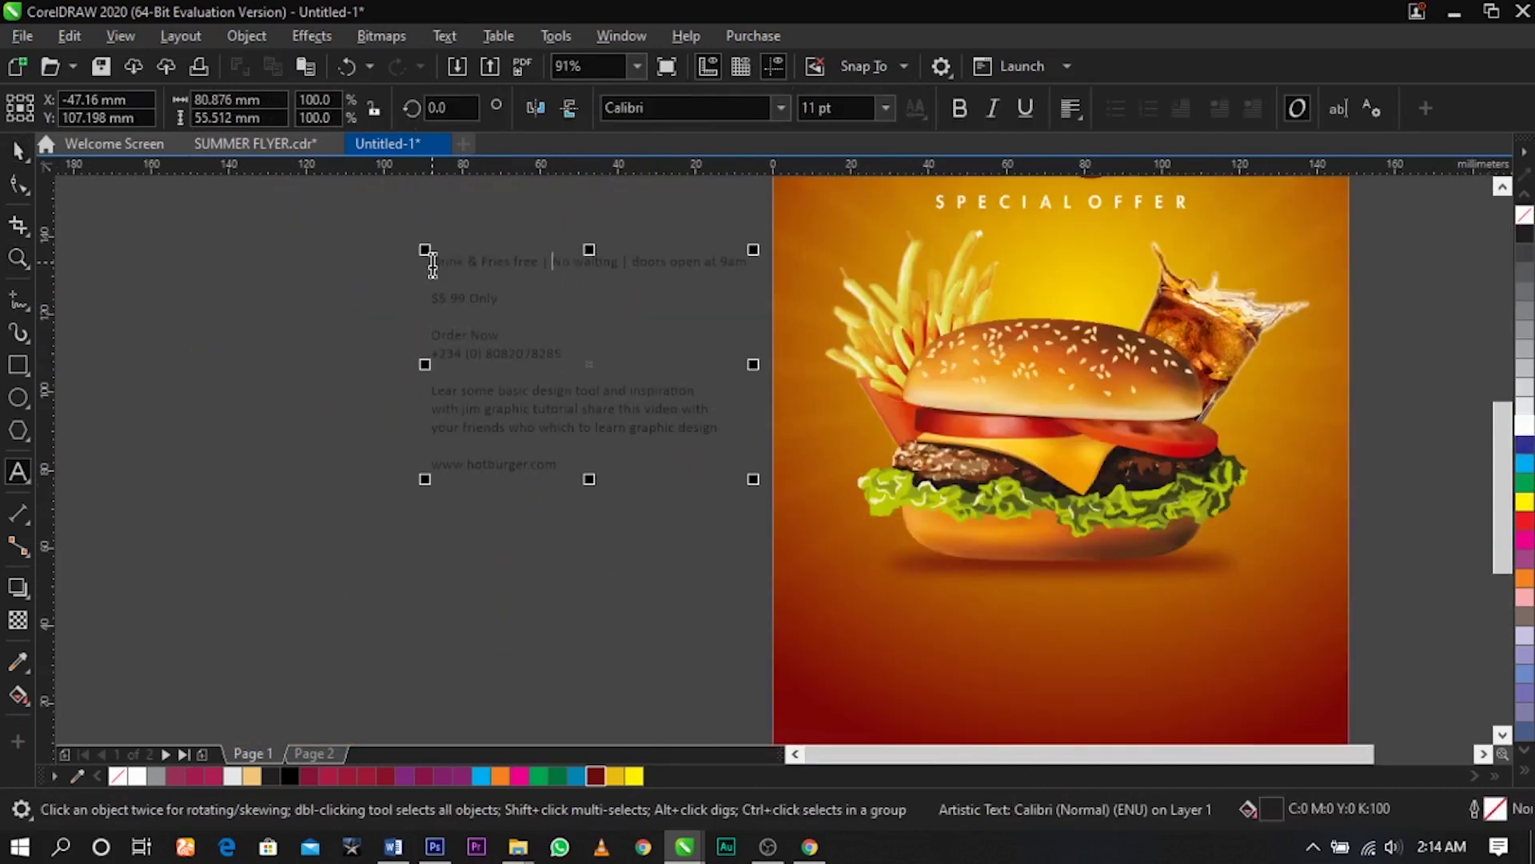
left_click_drag(432, 263, 795, 267)
key("ctrl+x")
left_click(976, 712)
key("ctrl+v")
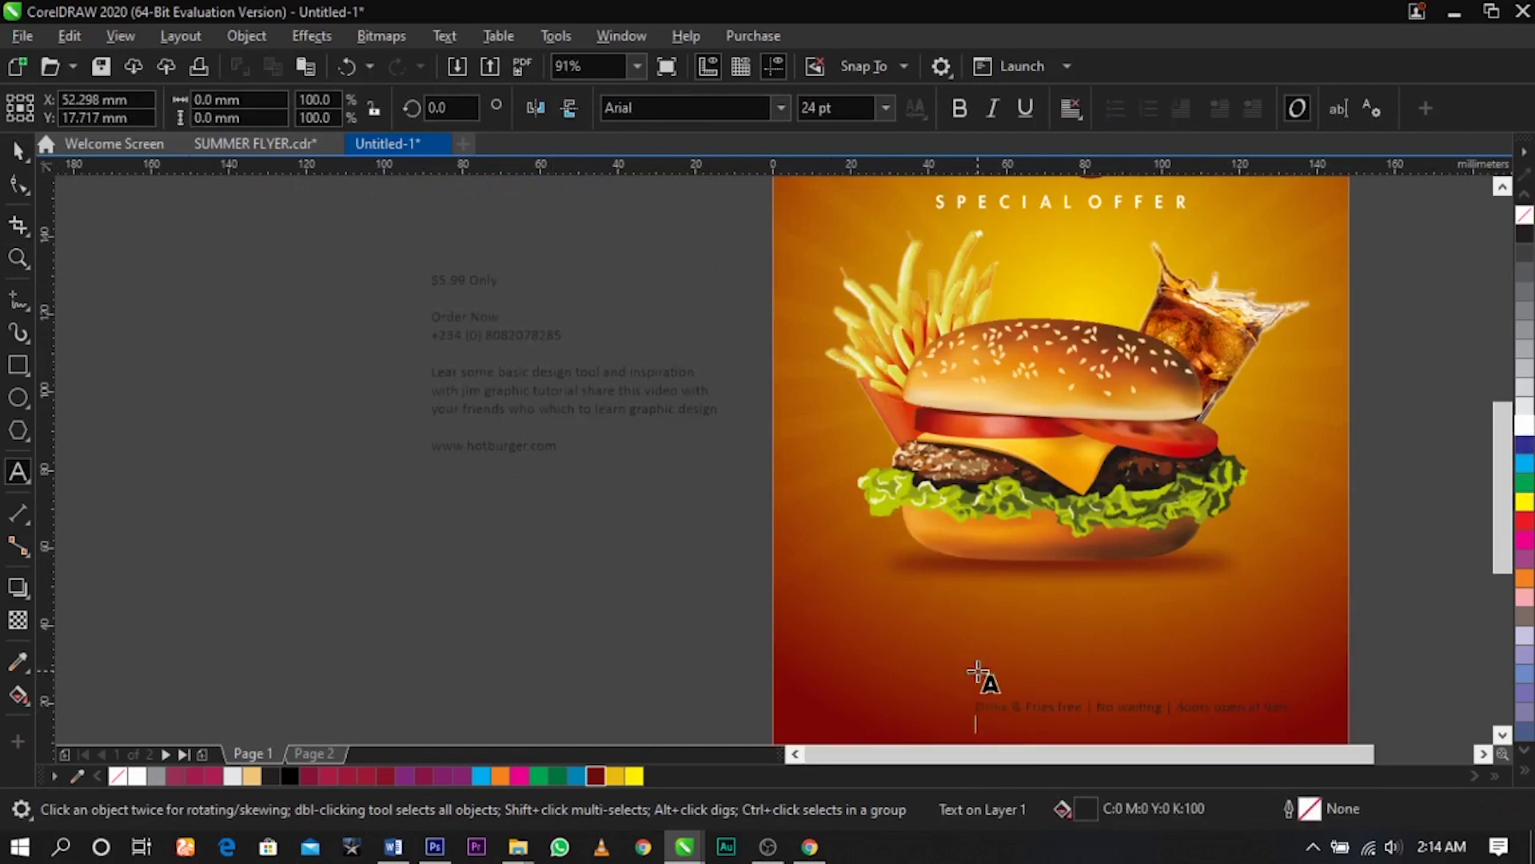
Move the "Drink & Fries free" line up and left to about X 78.2 mm, Y 22.5 mm beneath the burger
key("ctrl+space")
scroll(896, 583, "down", 2)
key("z")
left_click_drag(740, 526, 1202, 706)
key("space")
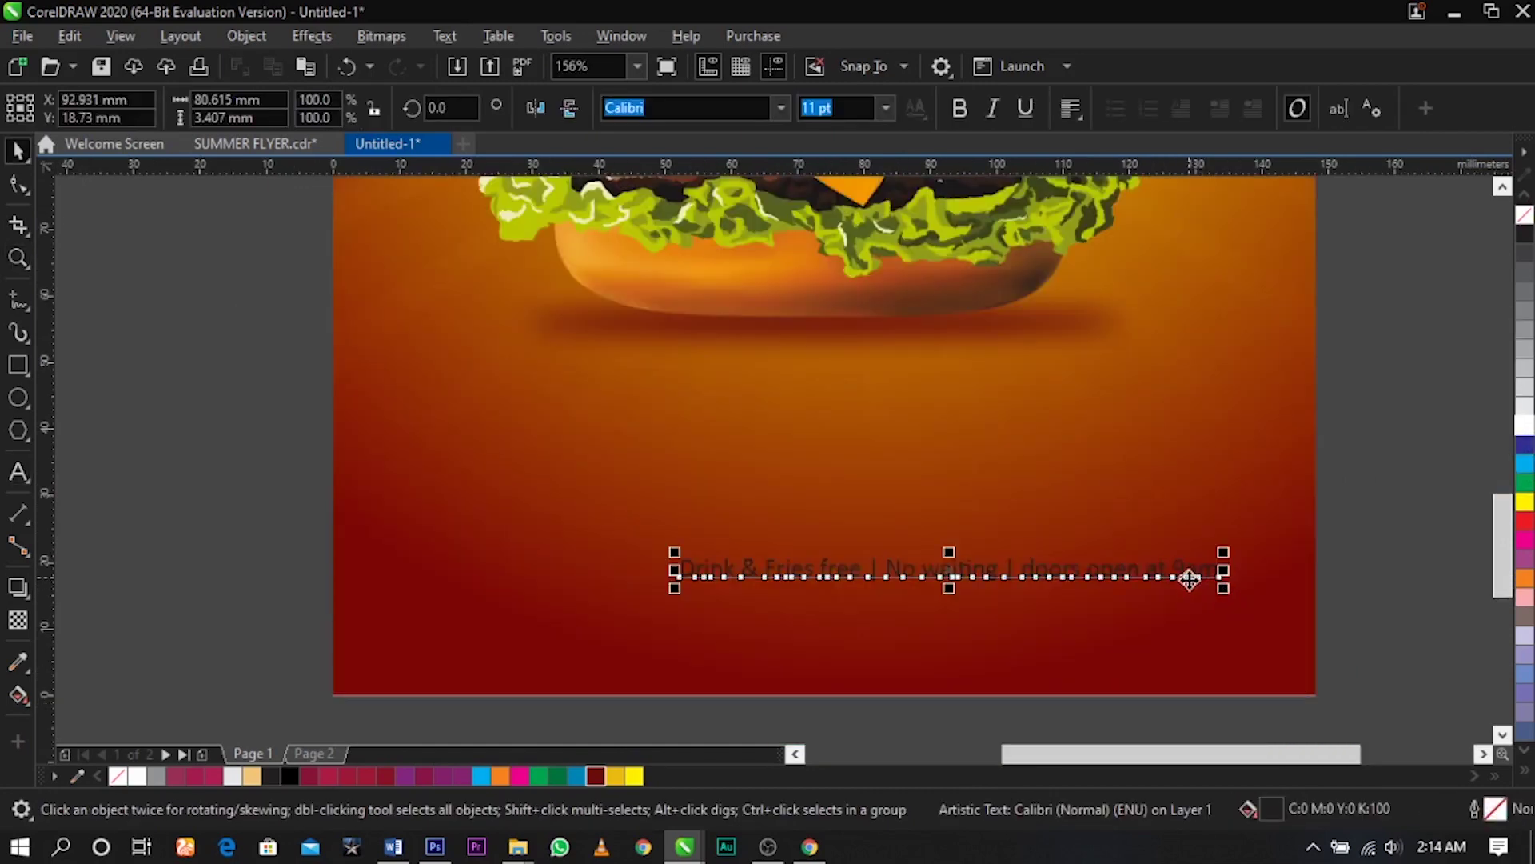
left_click_drag(1190, 578, 1092, 552)
left_click(260, 392)
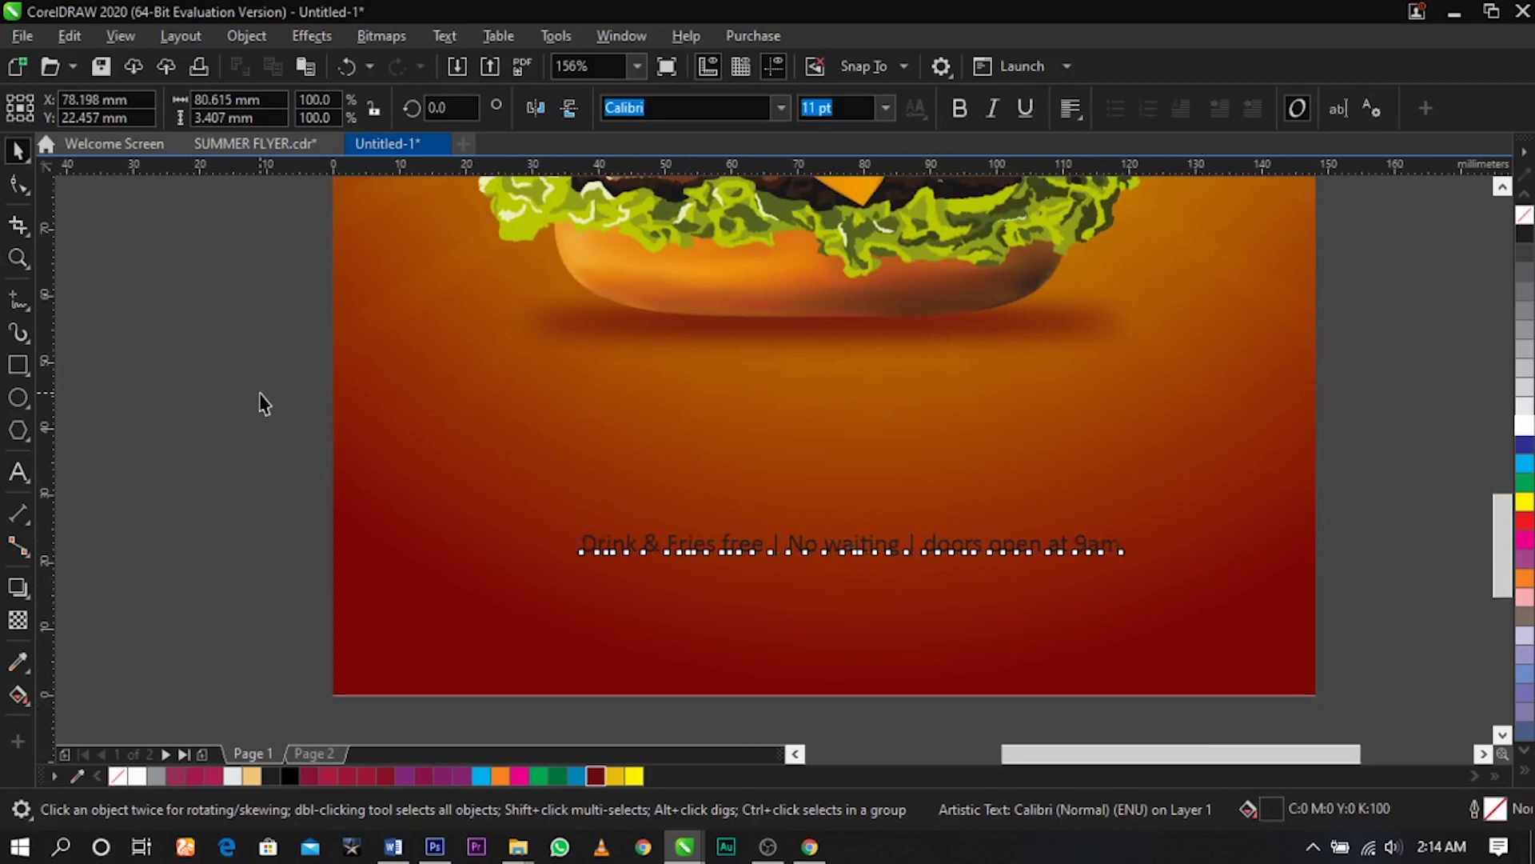
Draw a yellow rectangle without an outline, about 107 × 7.3 mm, between the burger and the "Drink & Fries free" line
left_click(23, 364)
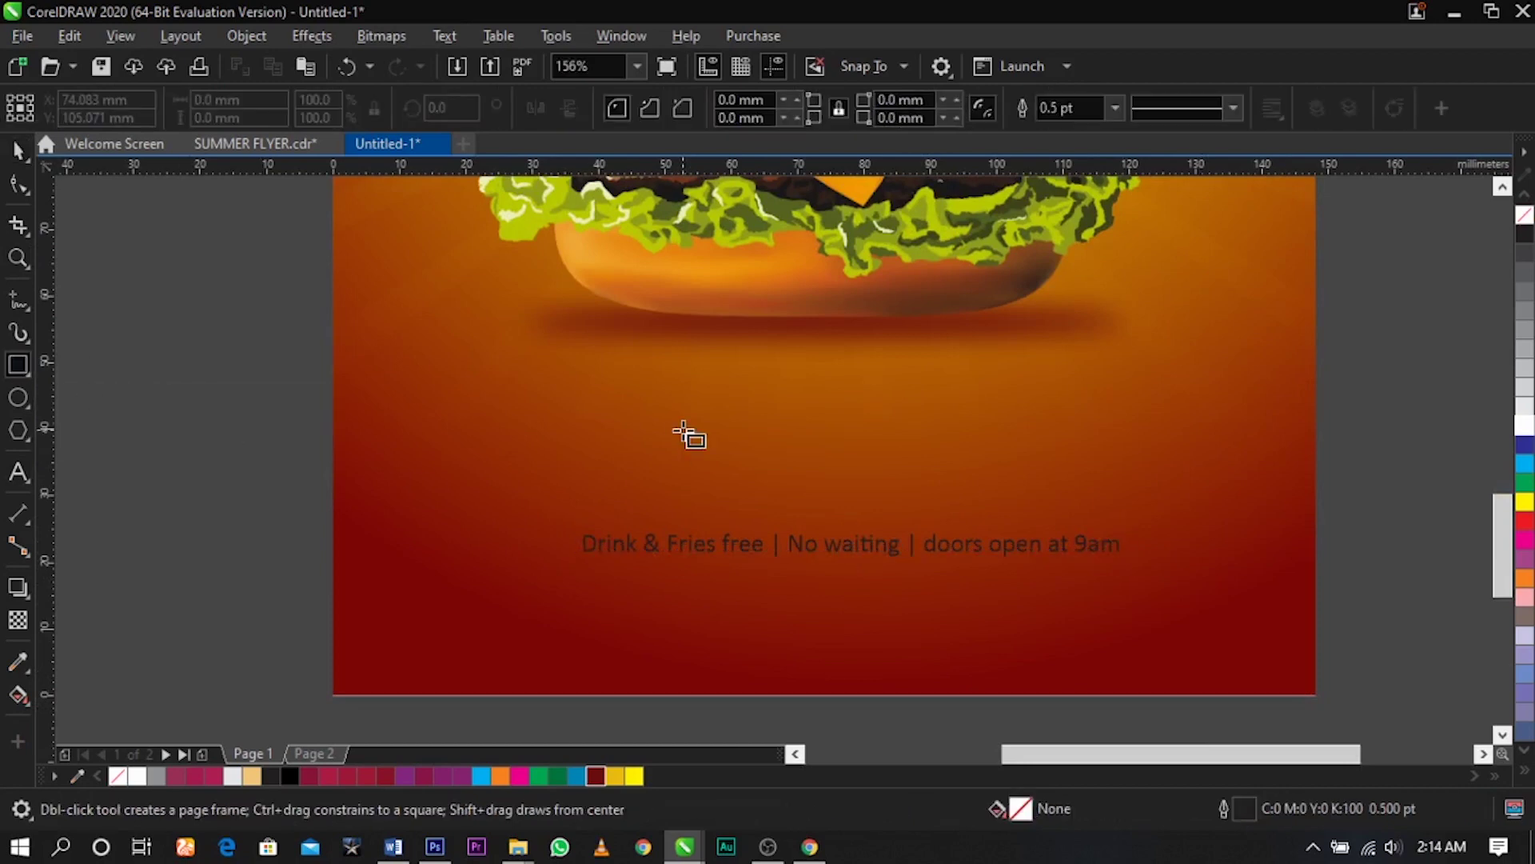
left_click_drag(464, 419, 1188, 480)
key("space")
left_click(1525, 504)
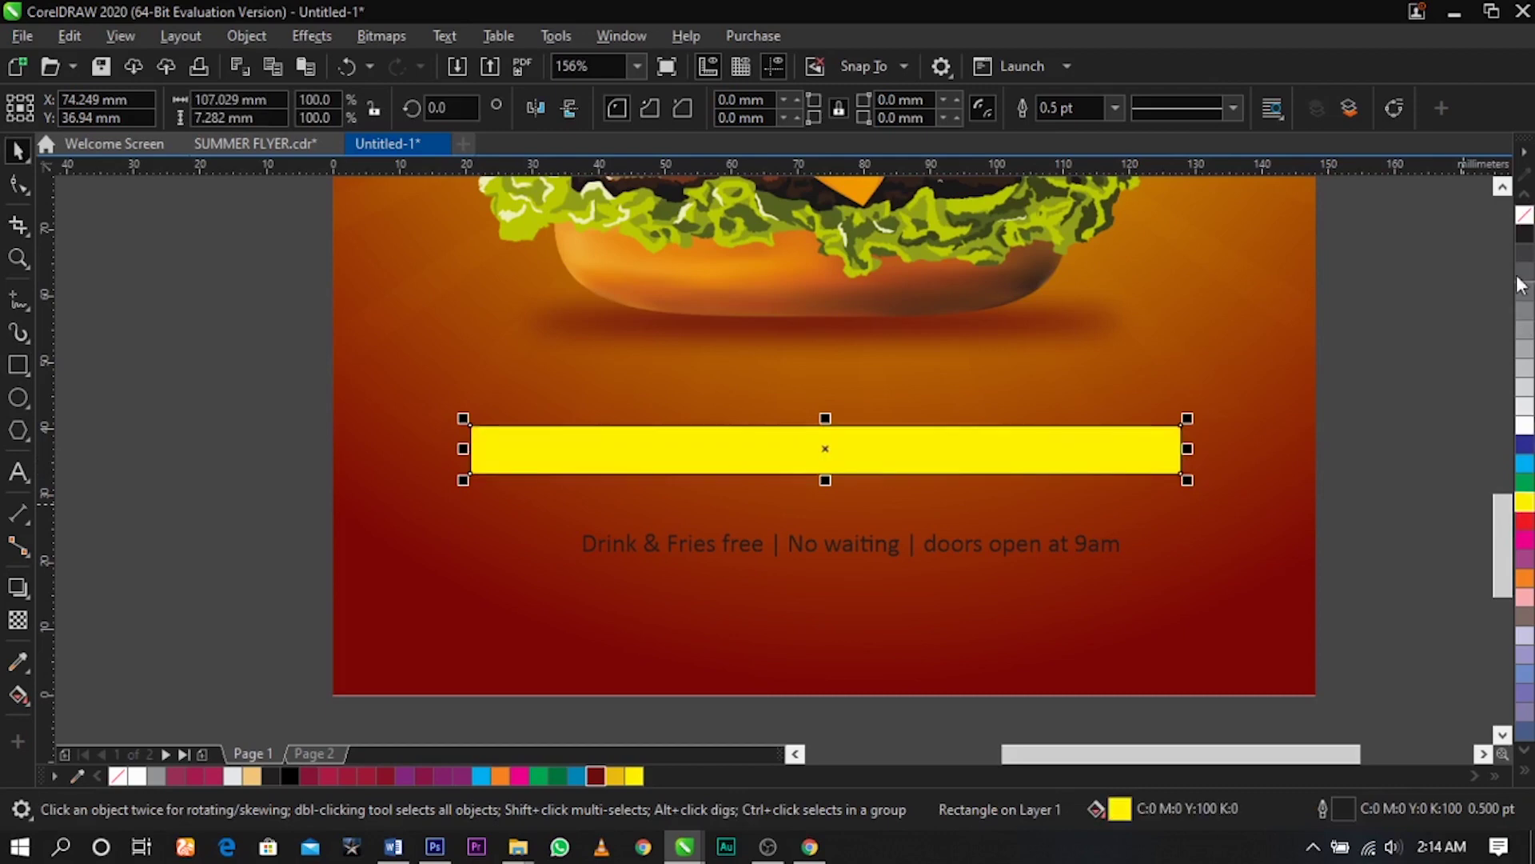
right_click(1521, 223)
Centre the yellow rectangle horizontally on the flyer background
left_click(1286, 408, "shift")
key("c")
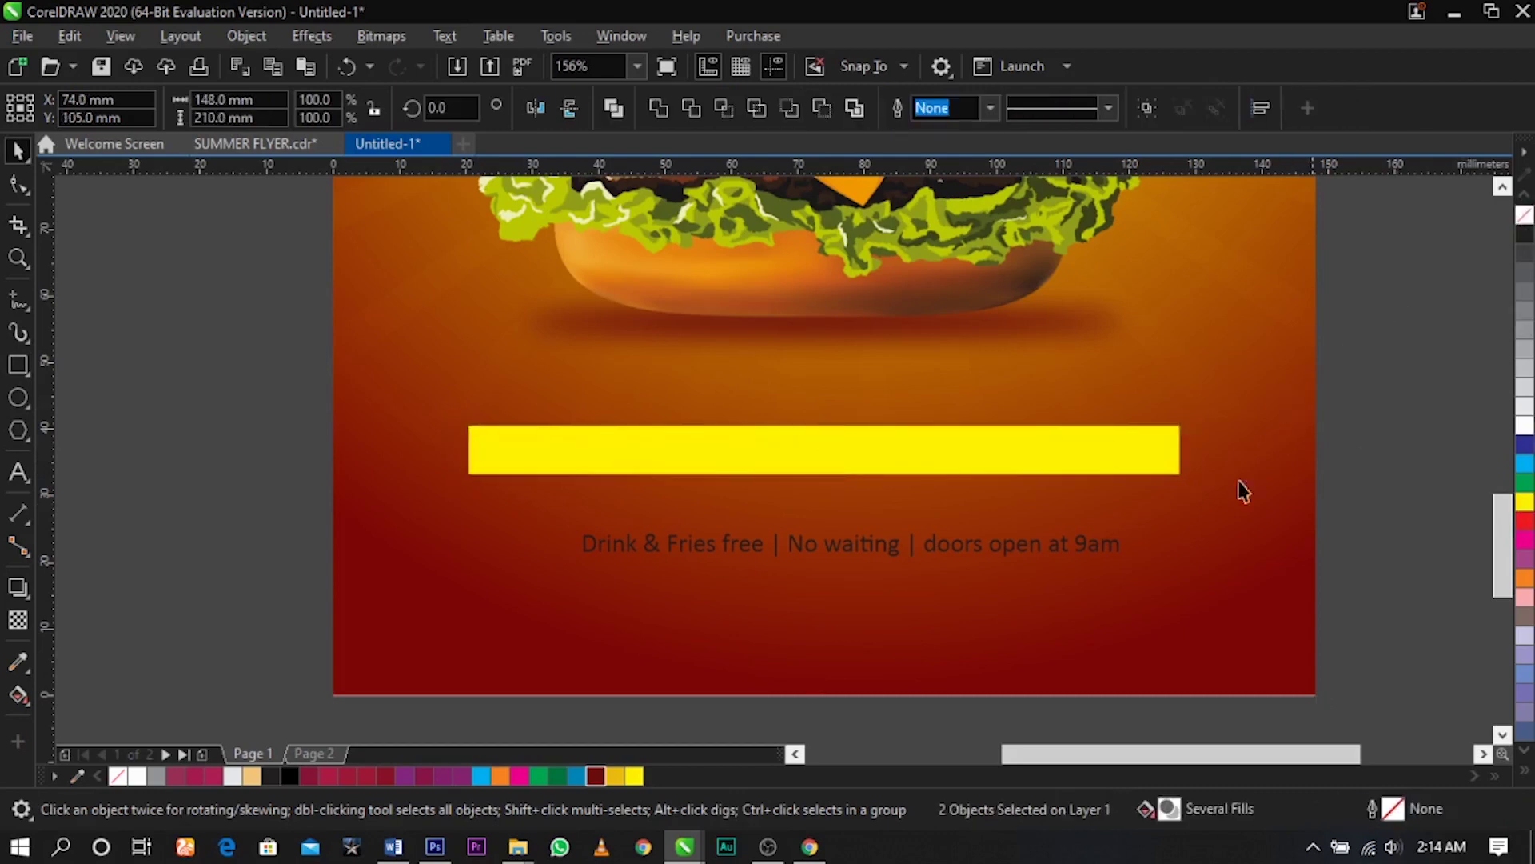
key("Escape")
Place the "Drink & Fries free" line in front of the yellow bar and set it in bold uppercase
left_click_drag(1081, 488, 1076, 456)
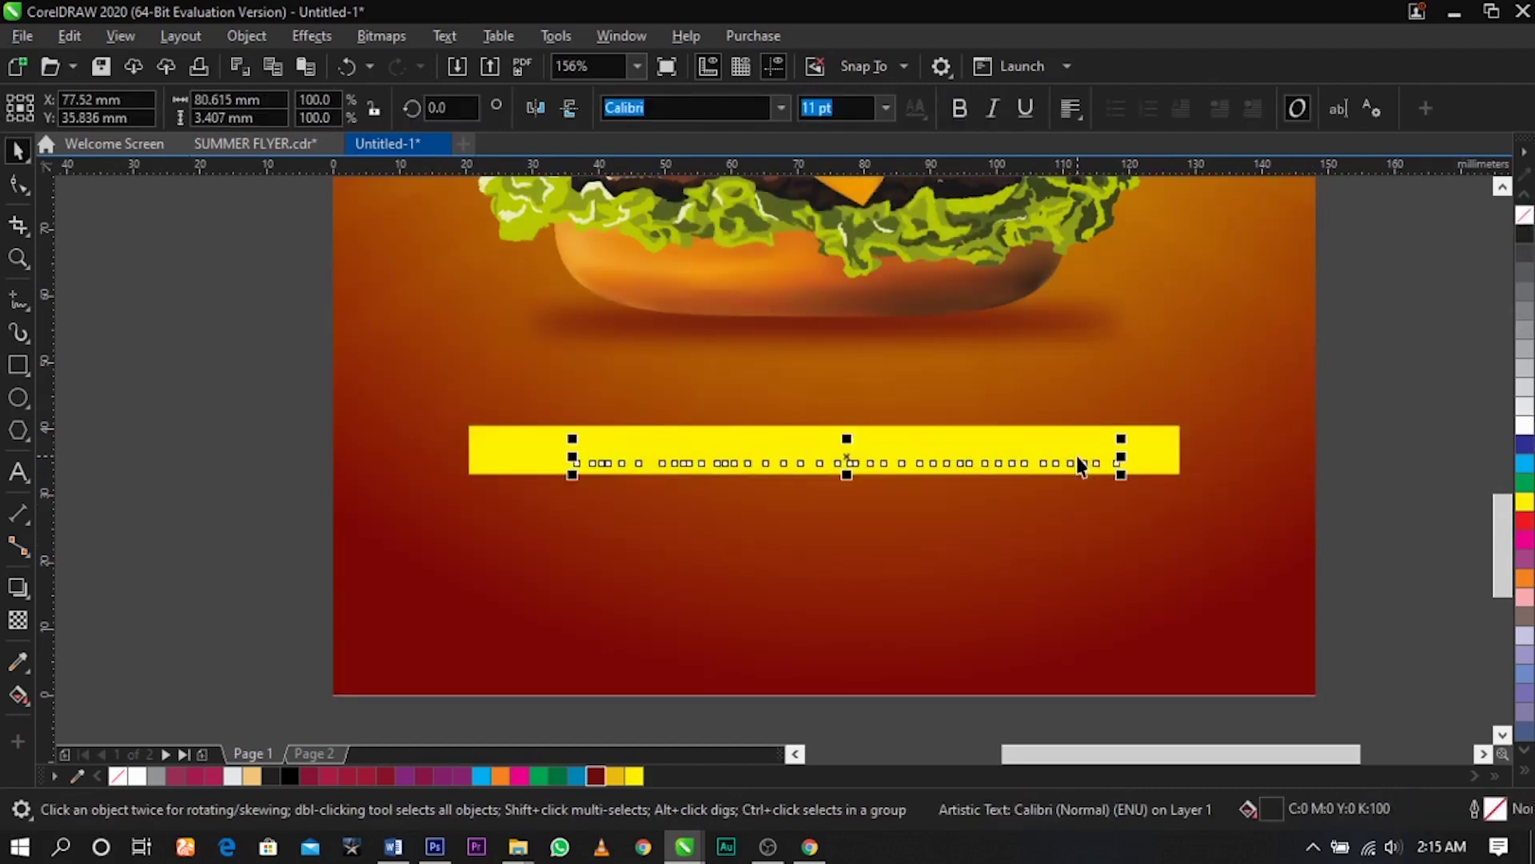
key("shift+Page_Up")
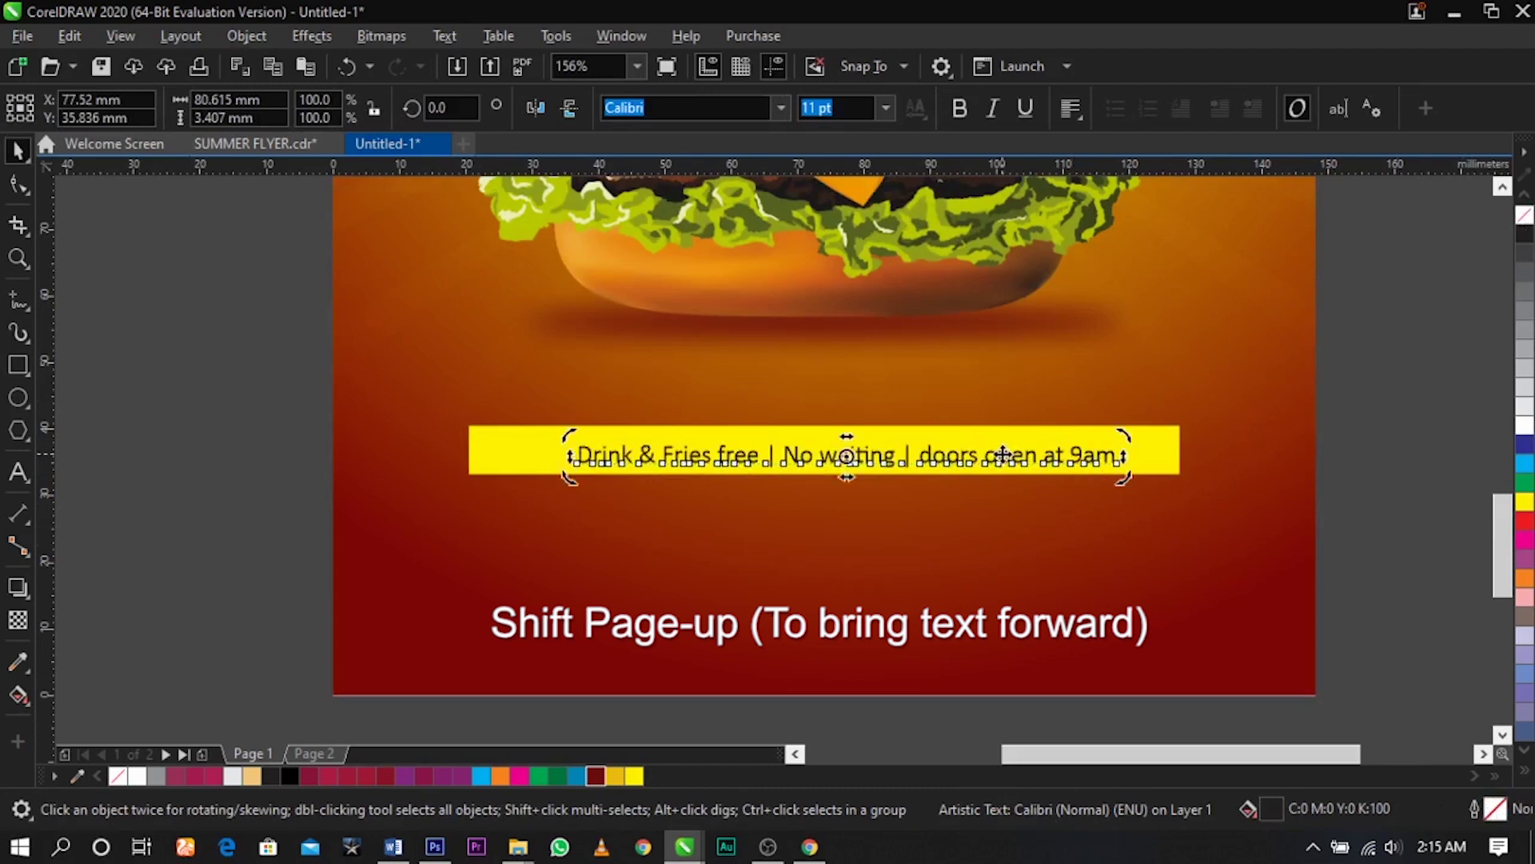
double_click(997, 455)
key("ctrl+a")
key("shift+F3")
left_click(724, 403)
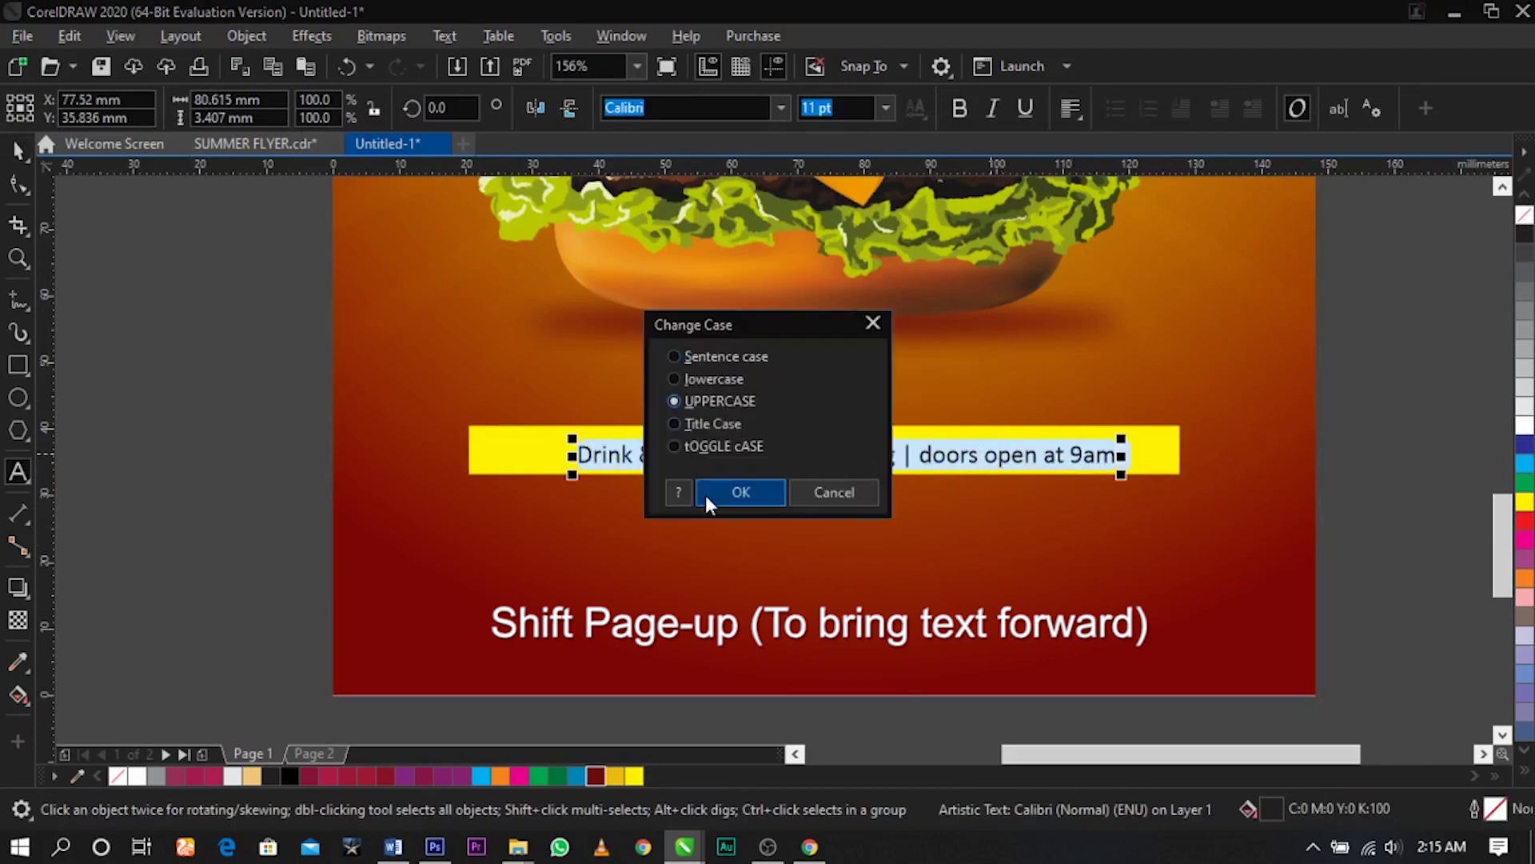
left_click(705, 493)
key("ctrl+space")
left_click(958, 108)
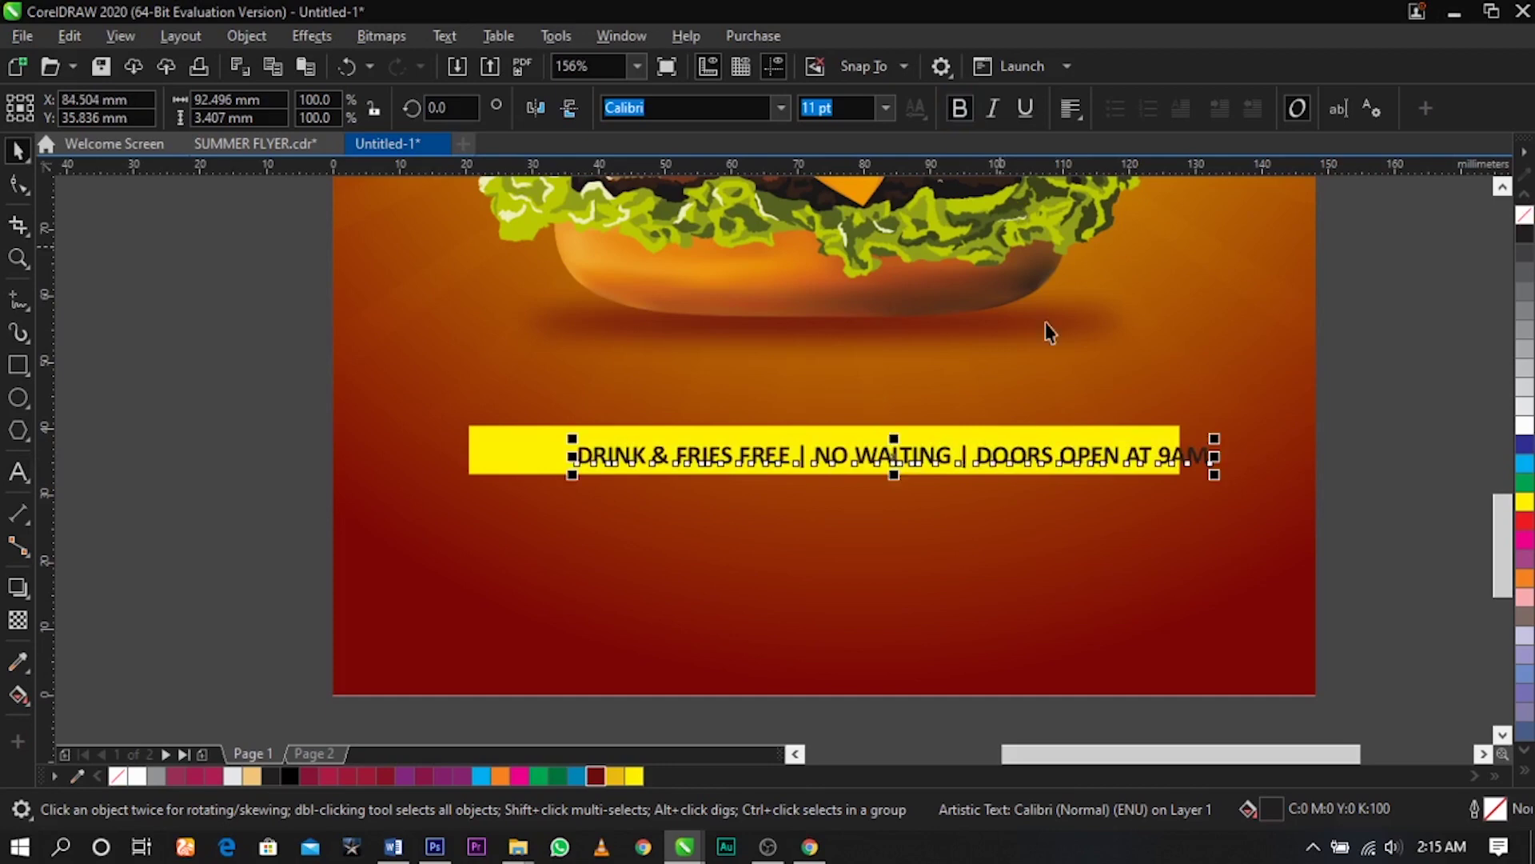
Scale the "DRINK & FRIES FREE" line to fit within the yellow bar and centre it on the bar
left_click_drag(1214, 476, 1150, 472)
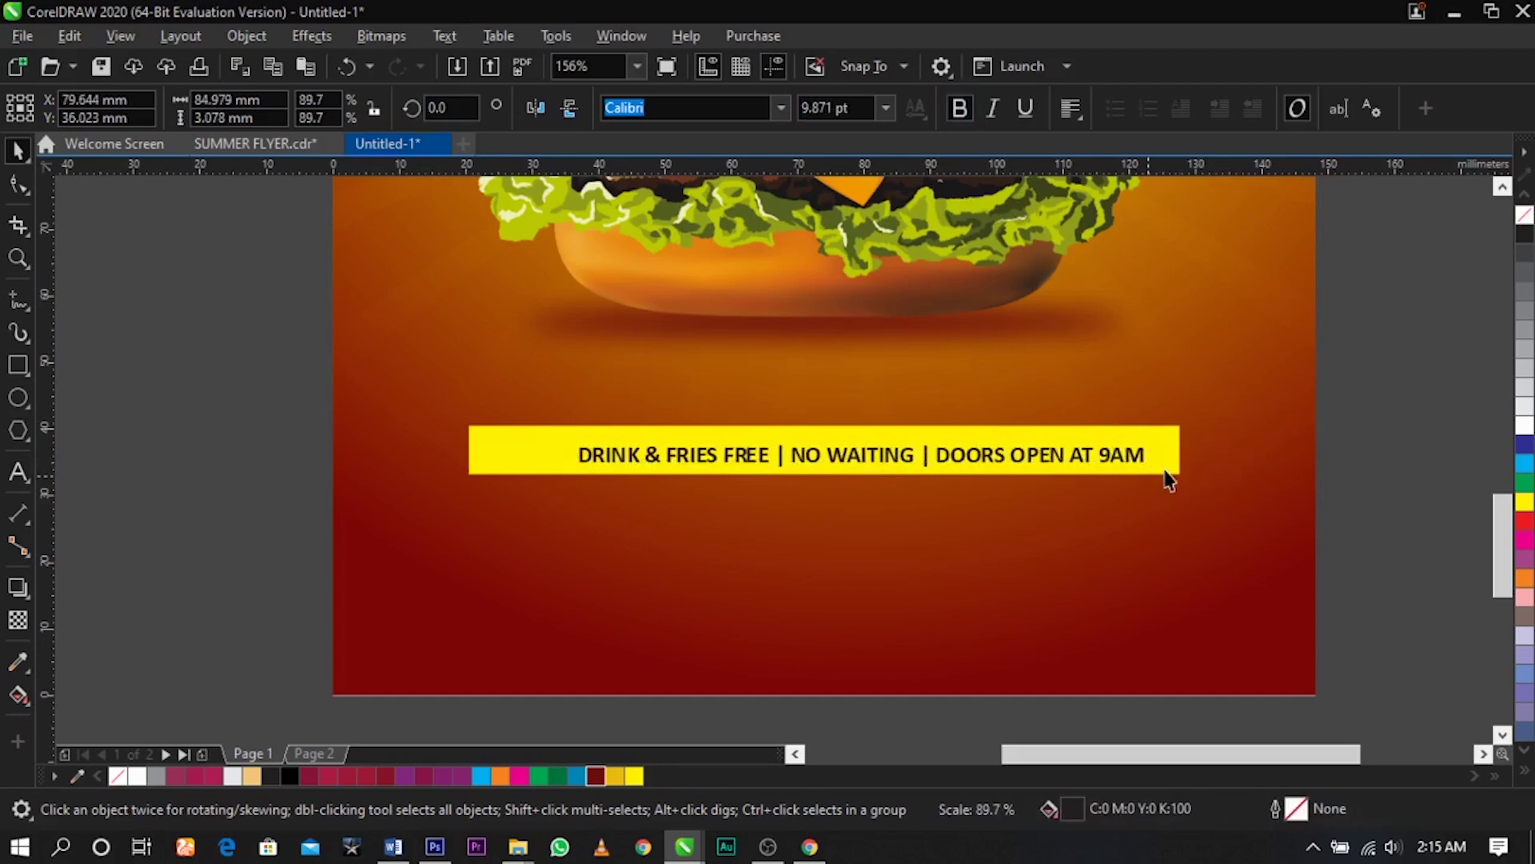
left_click(1166, 471, "shift")
key("c")
left_click(1371, 486)
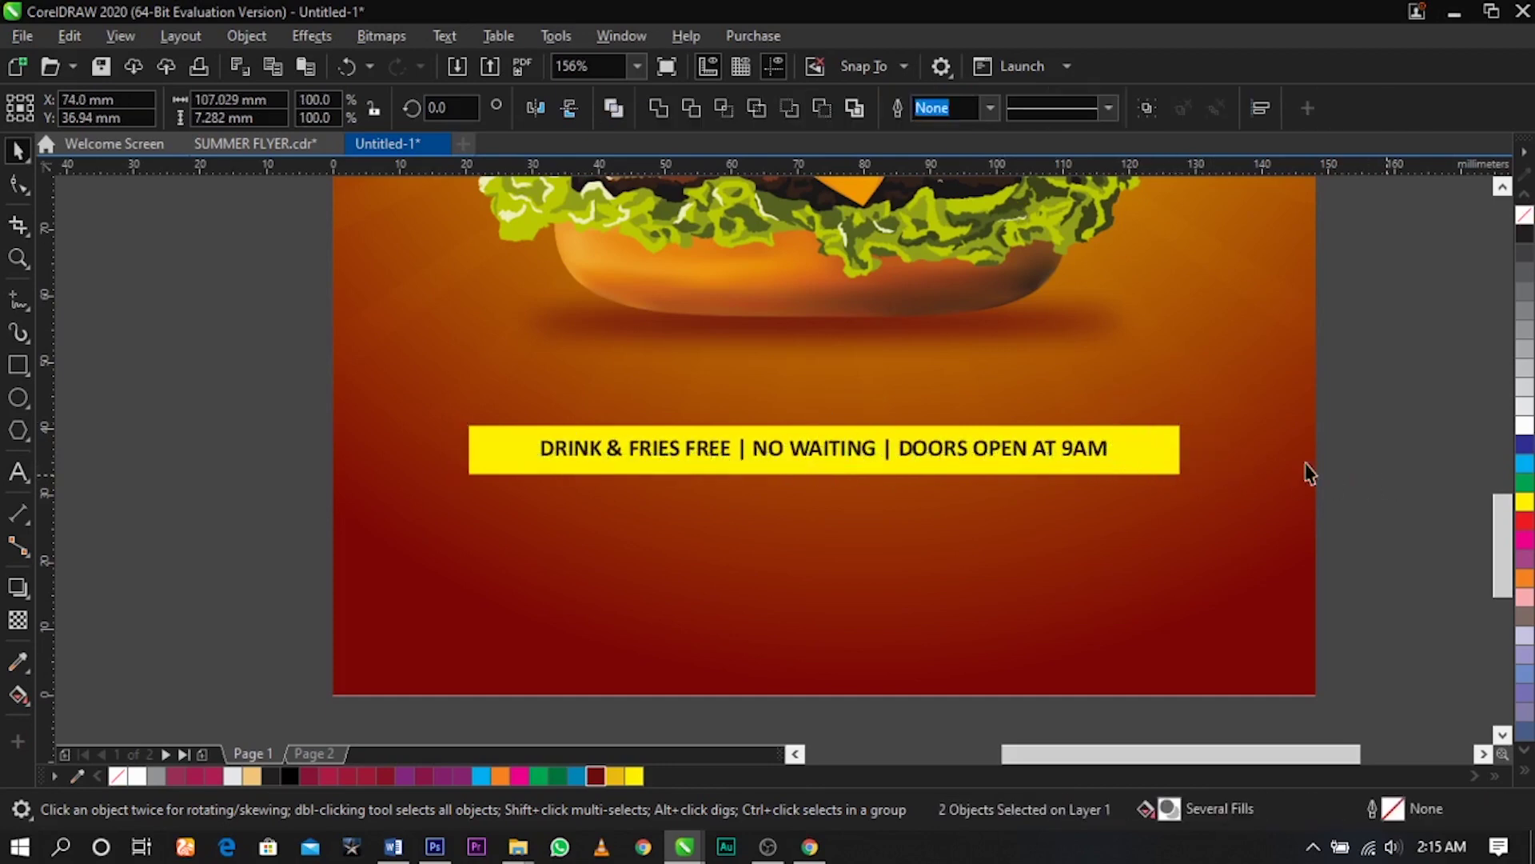
left_click(1099, 468)
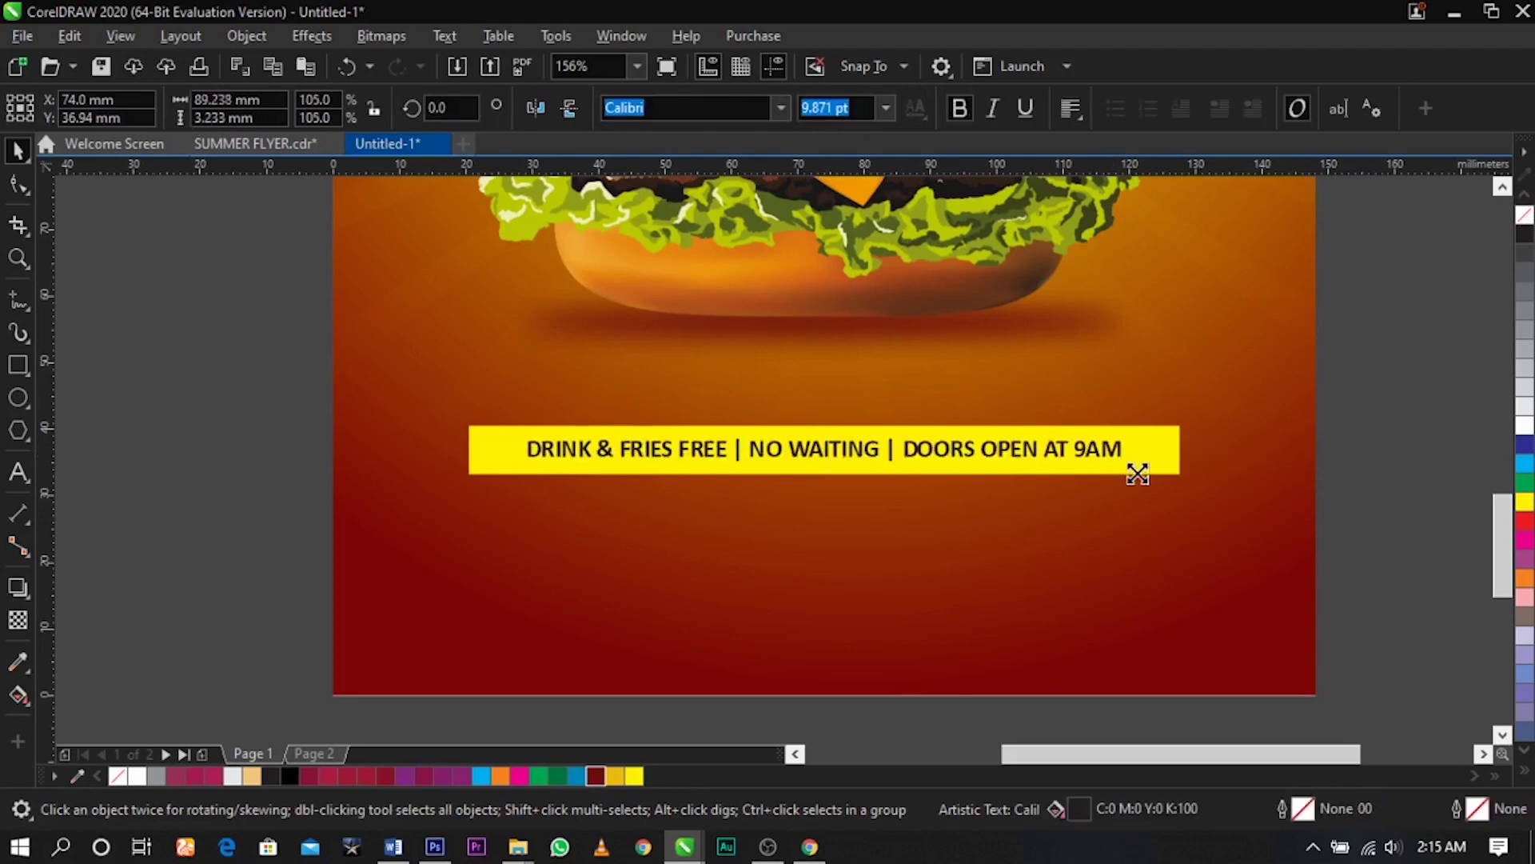
left_click(1163, 468, "shift")
left_click(1392, 471)
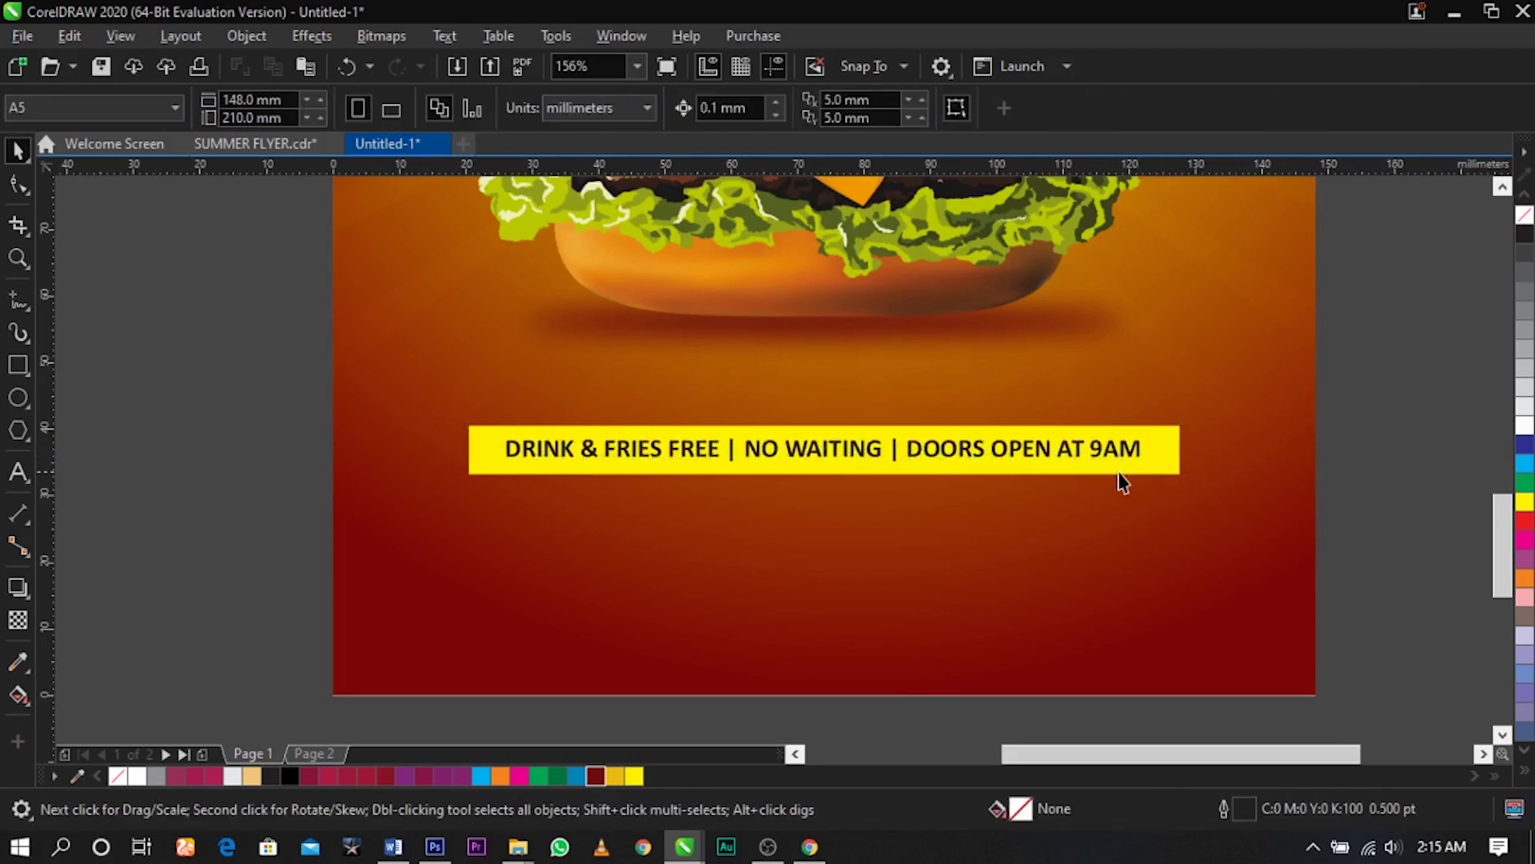
Draw a circle about 27.5 mm in diameter over the burger's lower right edge, above the yellow bar
scroll(1124, 478, "down", 3)
key("z")
left_click_drag(1266, 551, 856, 229)
key("space")
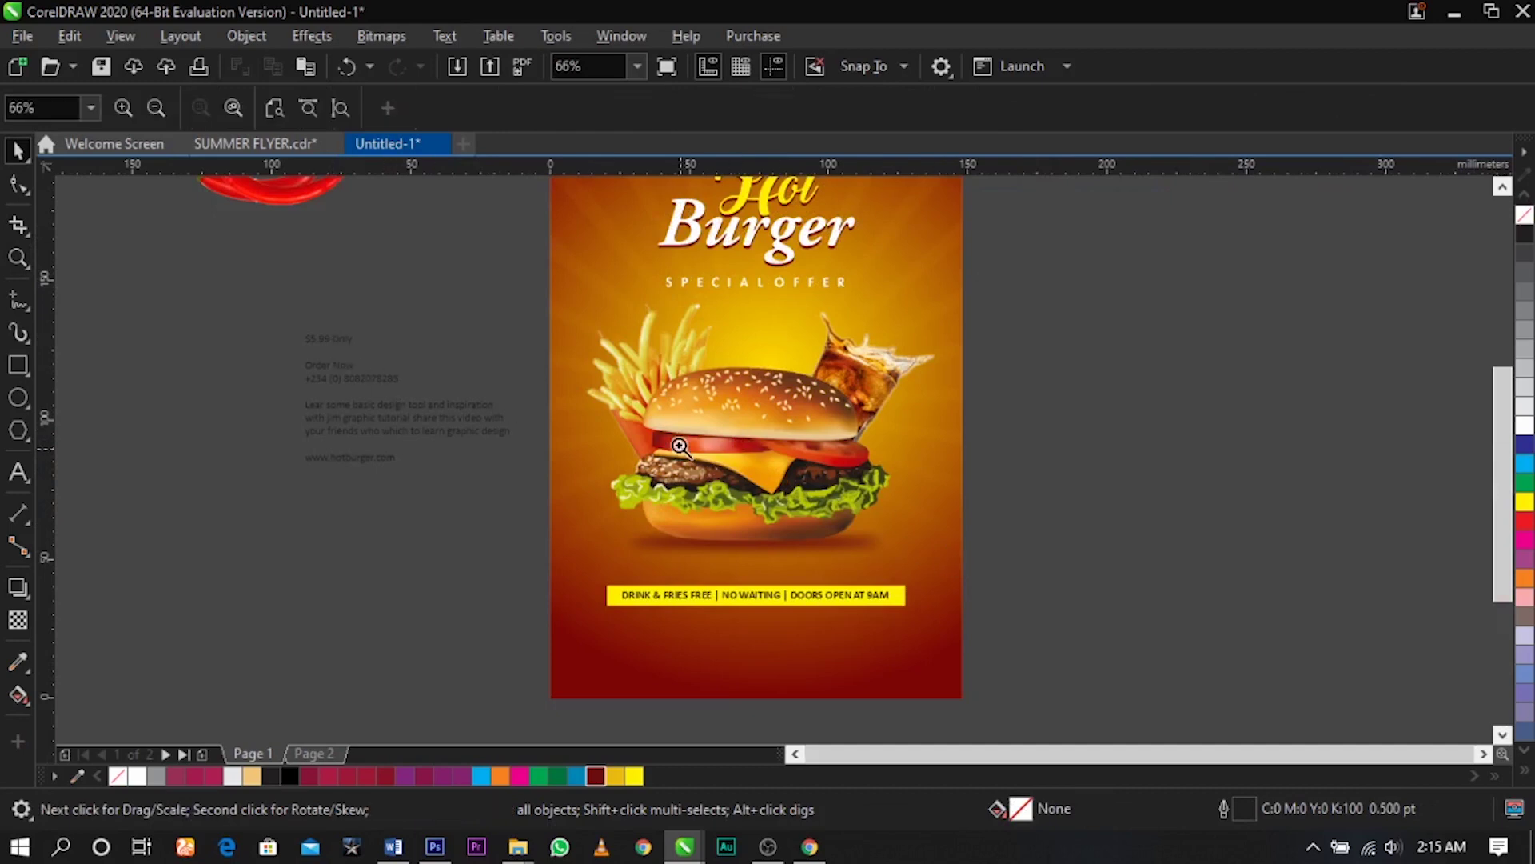
key("z")
left_click_drag(675, 445, 1000, 640)
key("space")
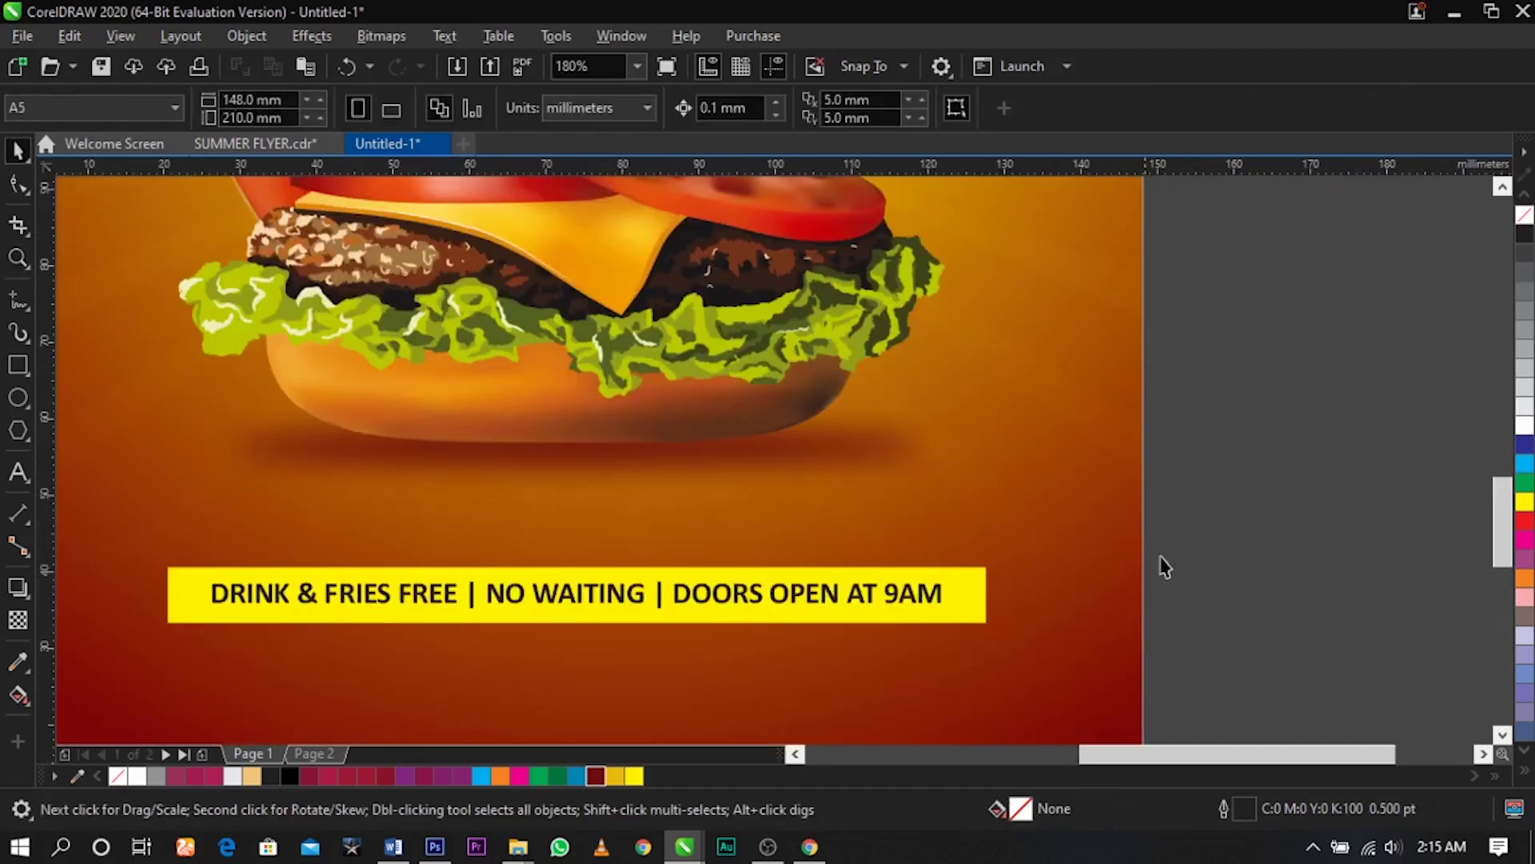
left_click(19, 398)
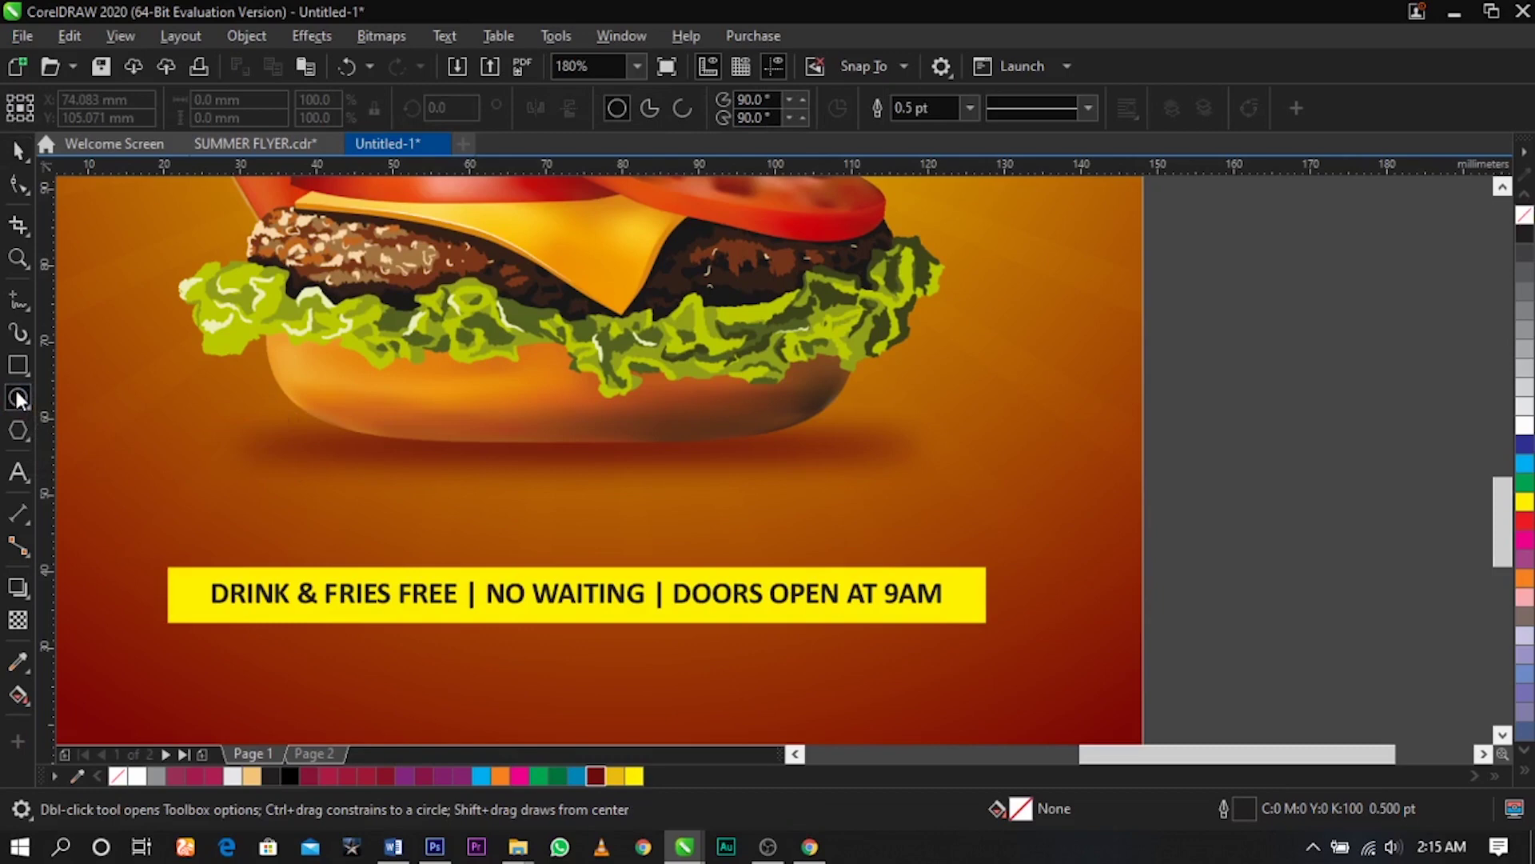
left_click_drag(780, 340, 988, 516)
key("space")
Move the yellow bar and its text down together to about Y 35.1 mm
scroll(988, 515, "down", 1)
left_click_drag(1175, 537, 364, 630)
scroll(757, 582, "up", 1)
left_click_drag(822, 550, 823, 565)
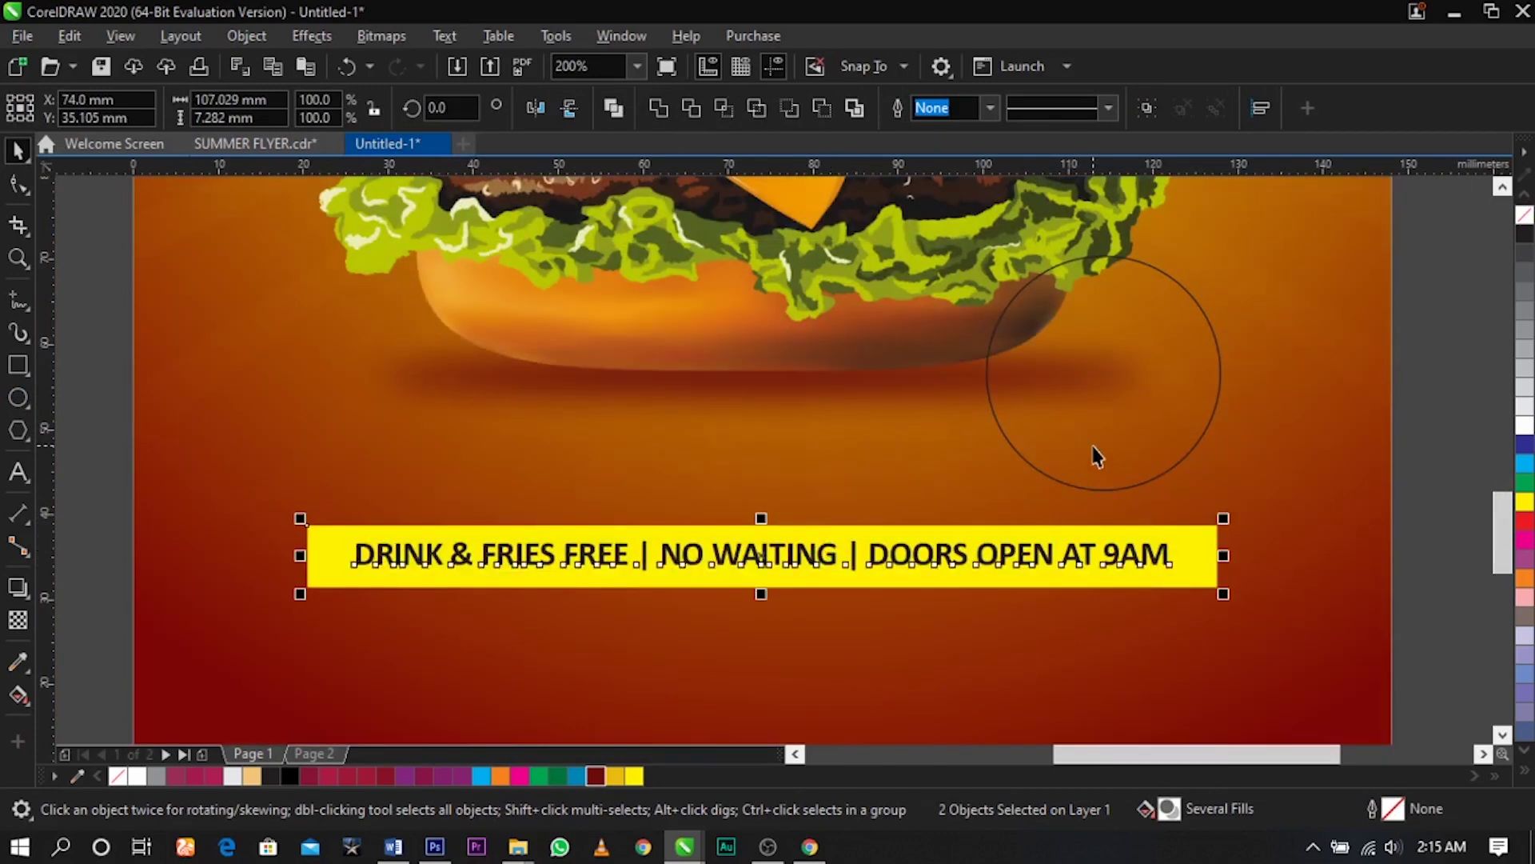
Fill the circle white without an outline and add a concentric copy about 24.4 mm in diameter
left_click(1135, 435)
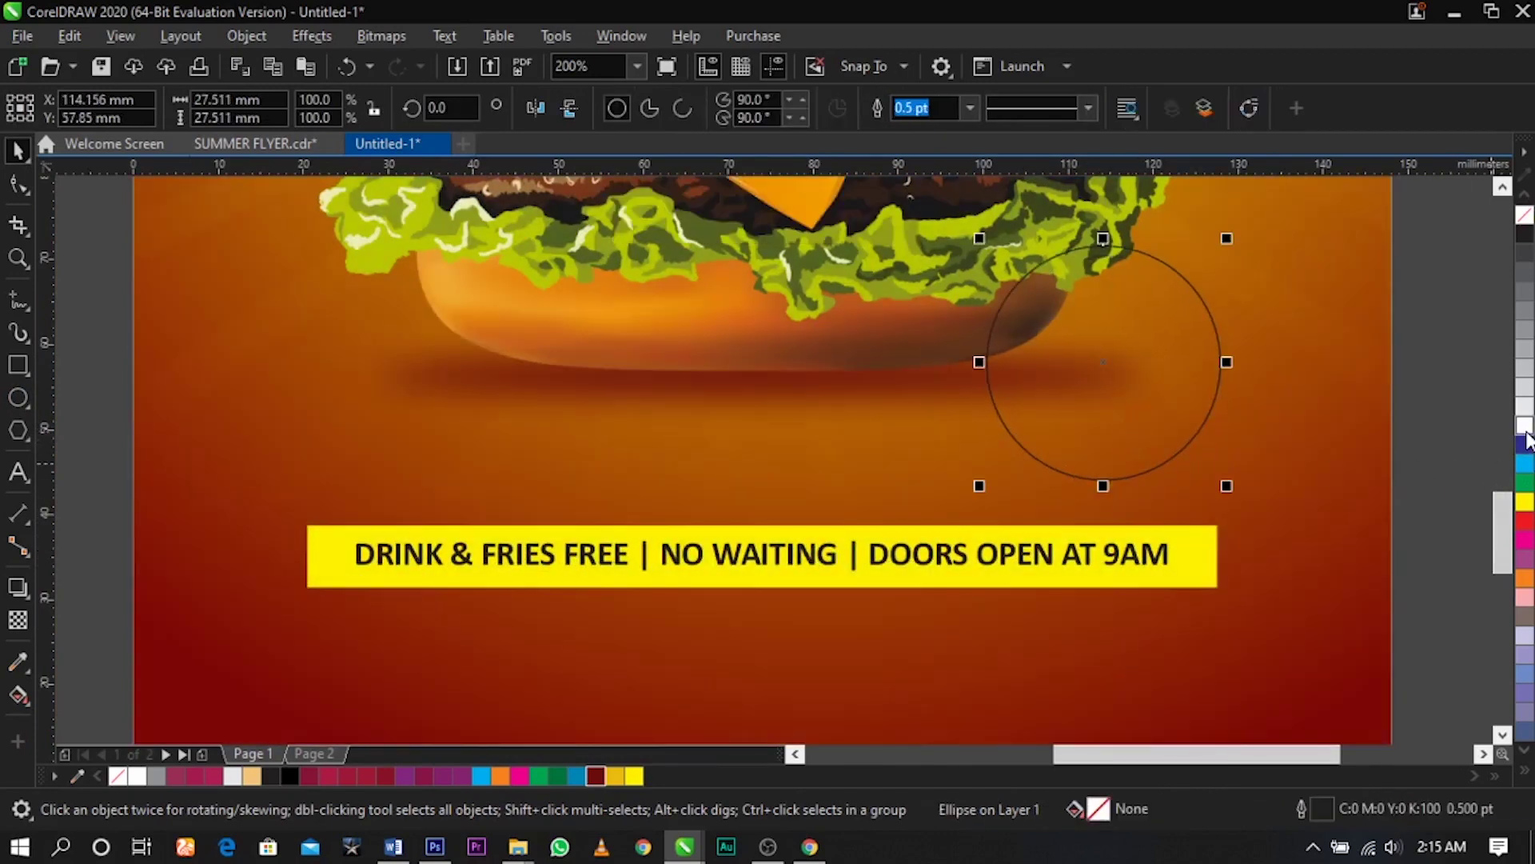
left_click(1525, 430)
key("z")
left_click_drag(932, 231, 1345, 518)
key("space")
right_click(1524, 215)
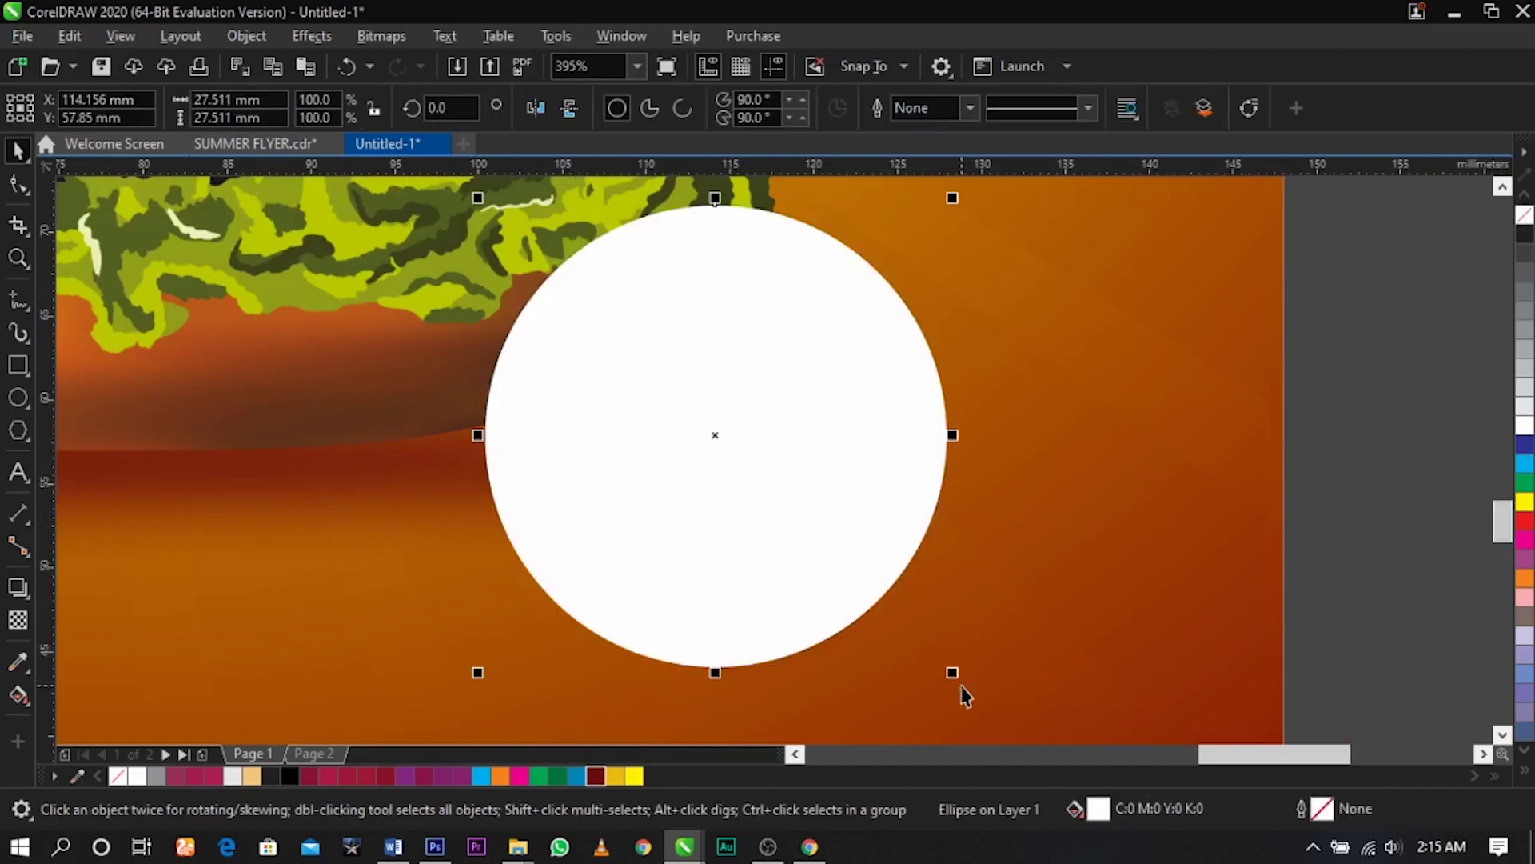
left_click_drag(954, 674, 932, 649)
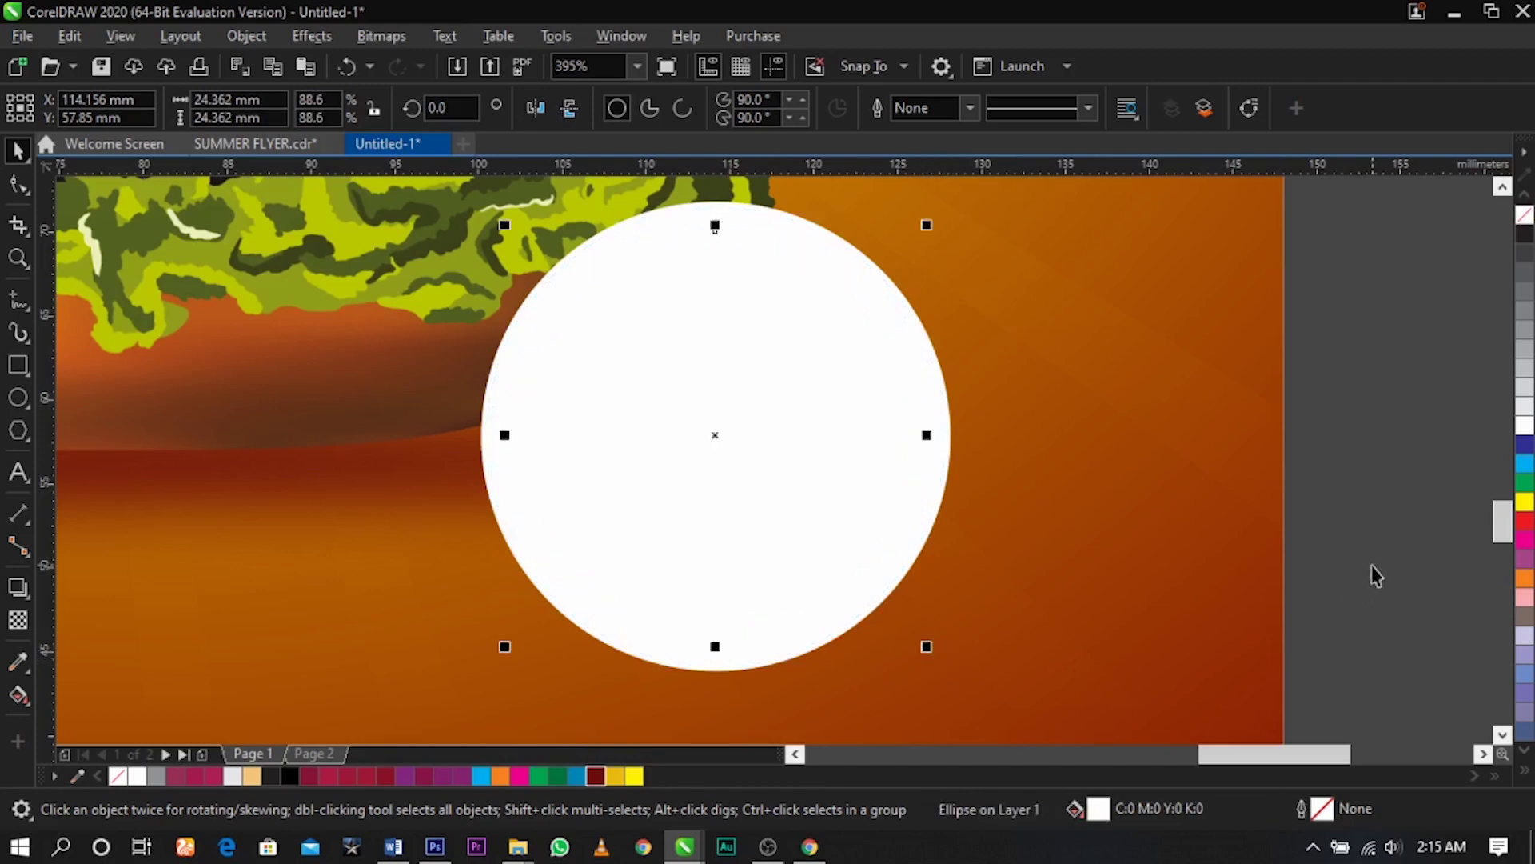
Fill the inner circle bright red using the RGB colour model and fill the outer circle yellow
left_click(1525, 521)
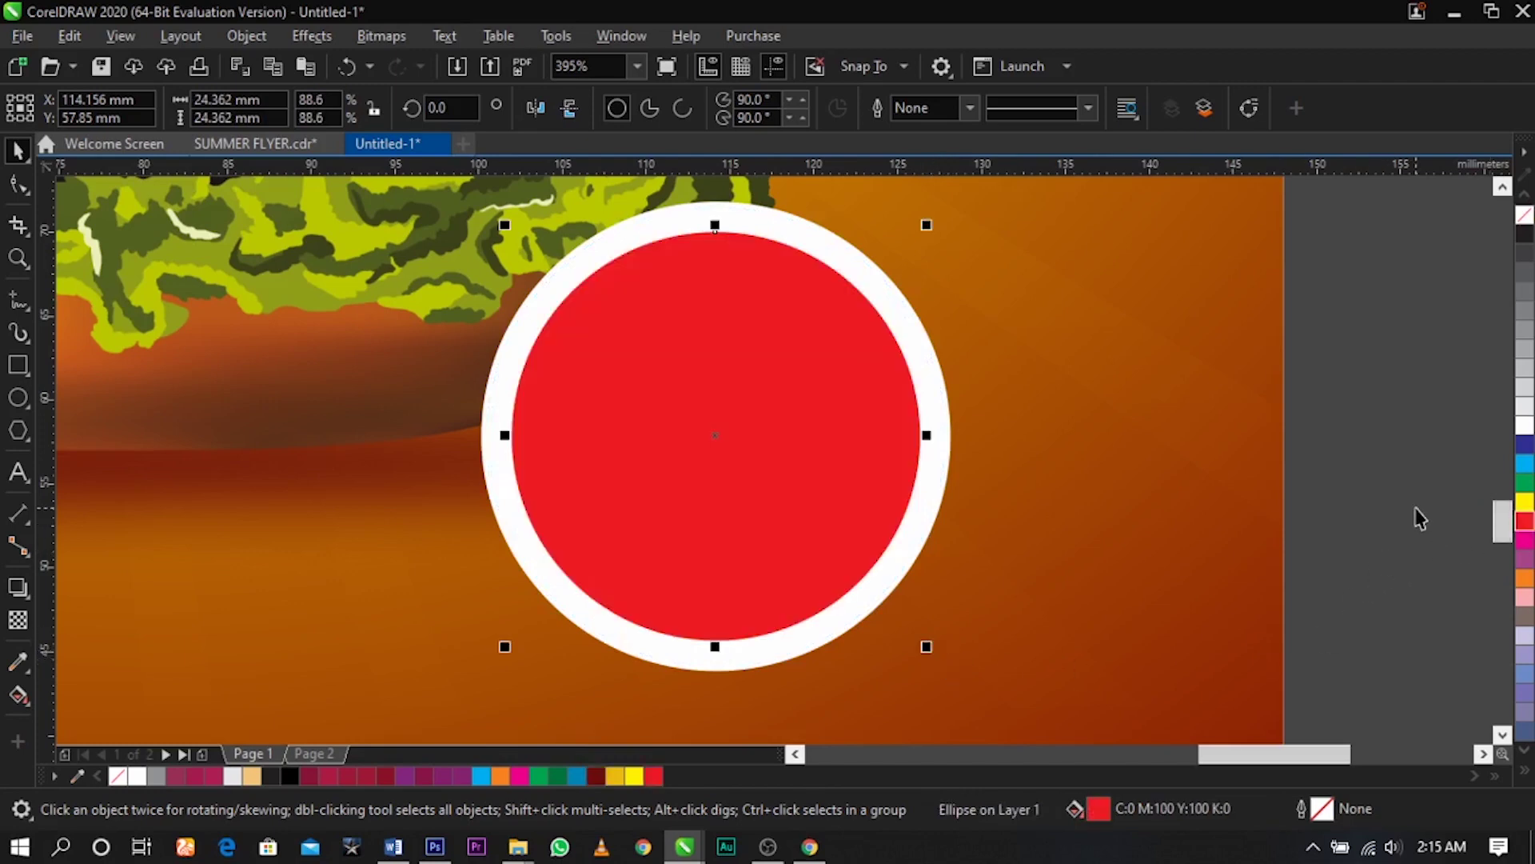
key("shift+F11")
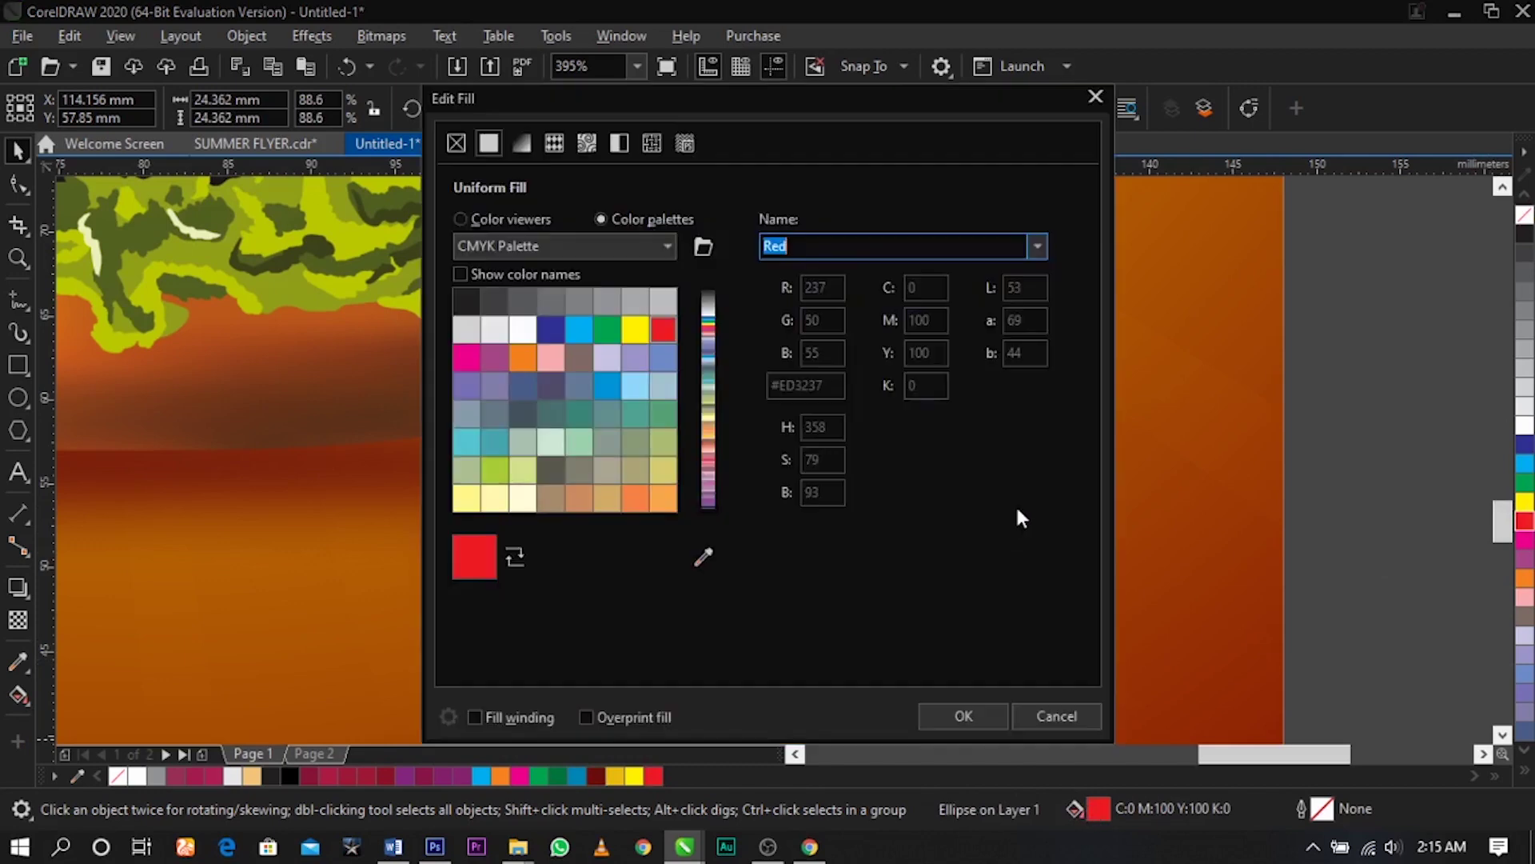
left_click(510, 217)
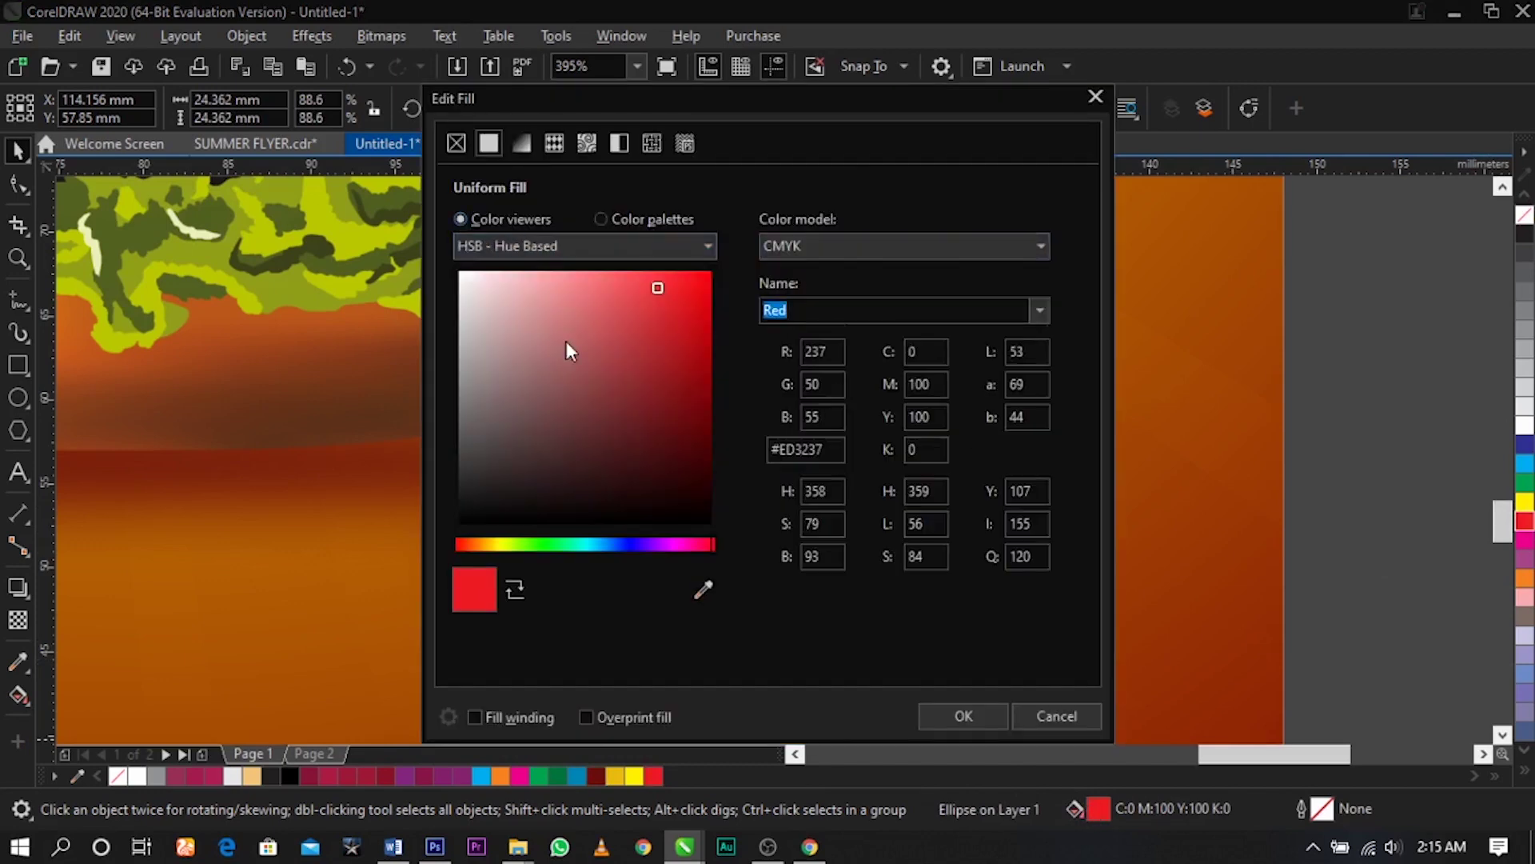
left_click(822, 252)
left_click(809, 302)
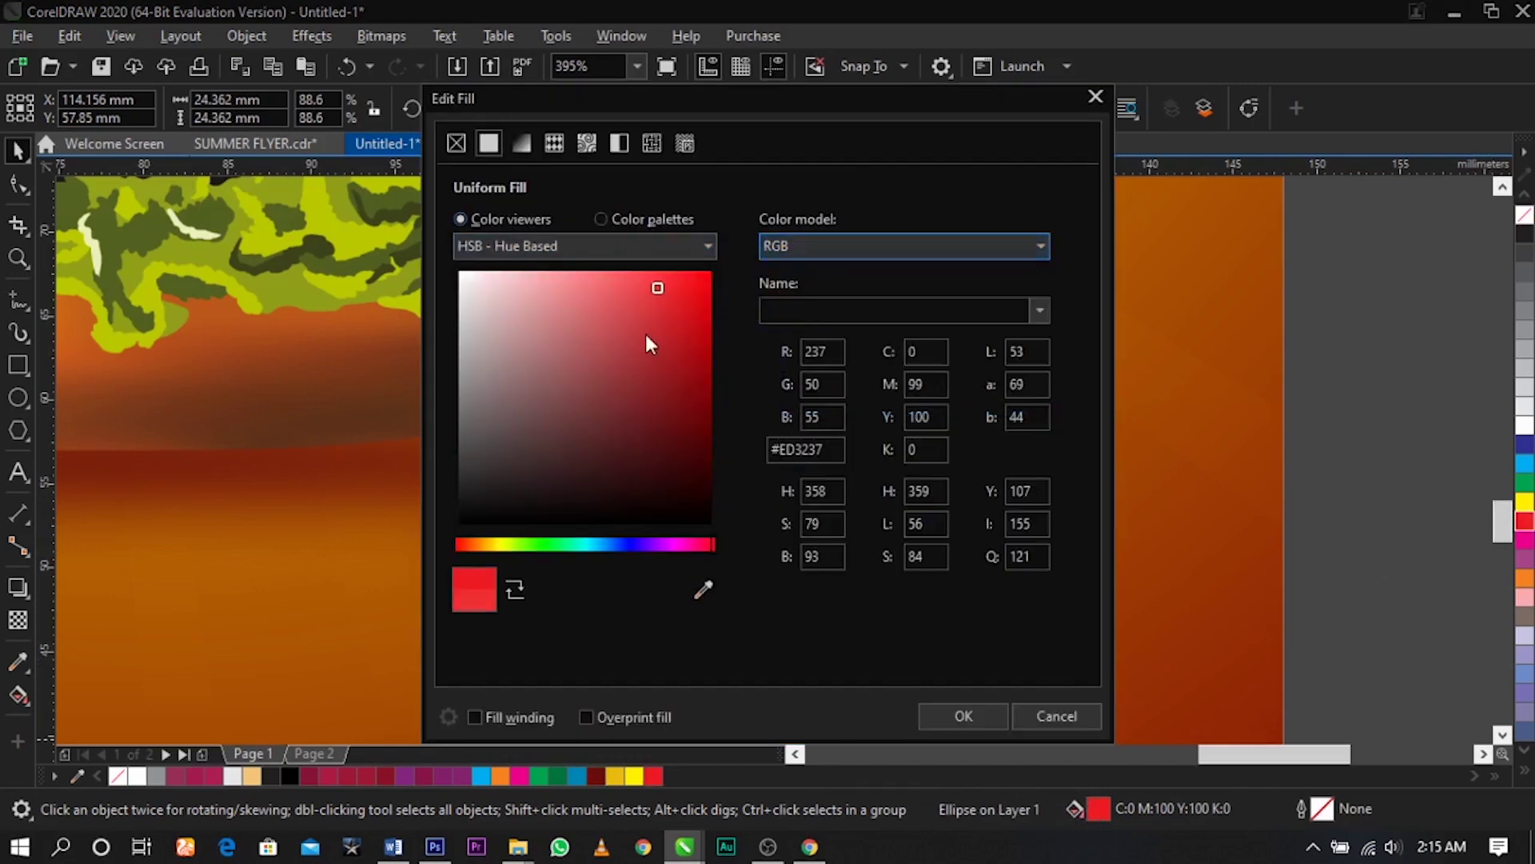
left_click(948, 718)
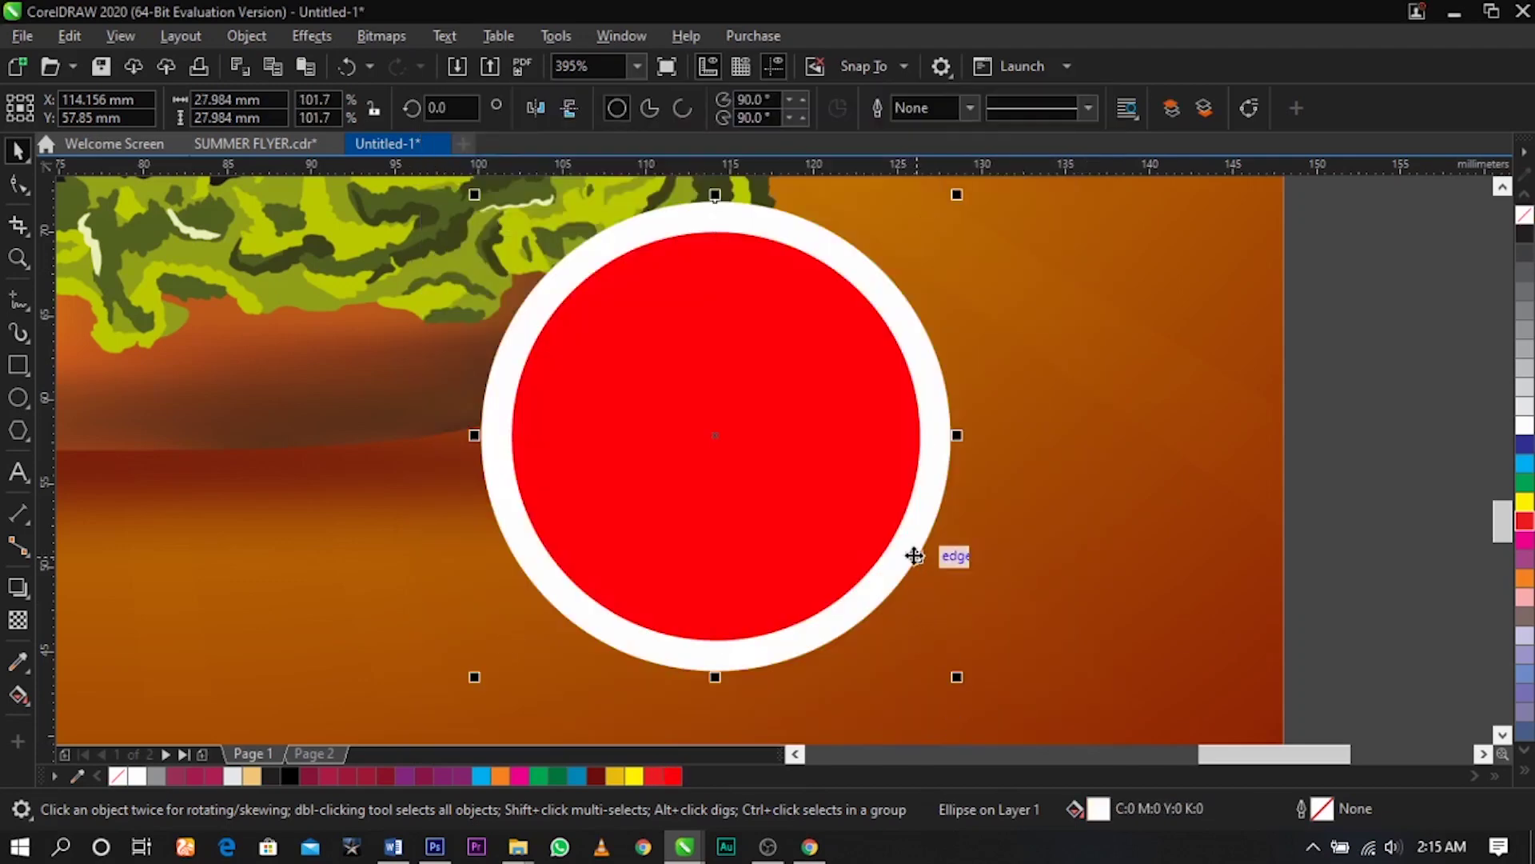
left_click(1521, 504)
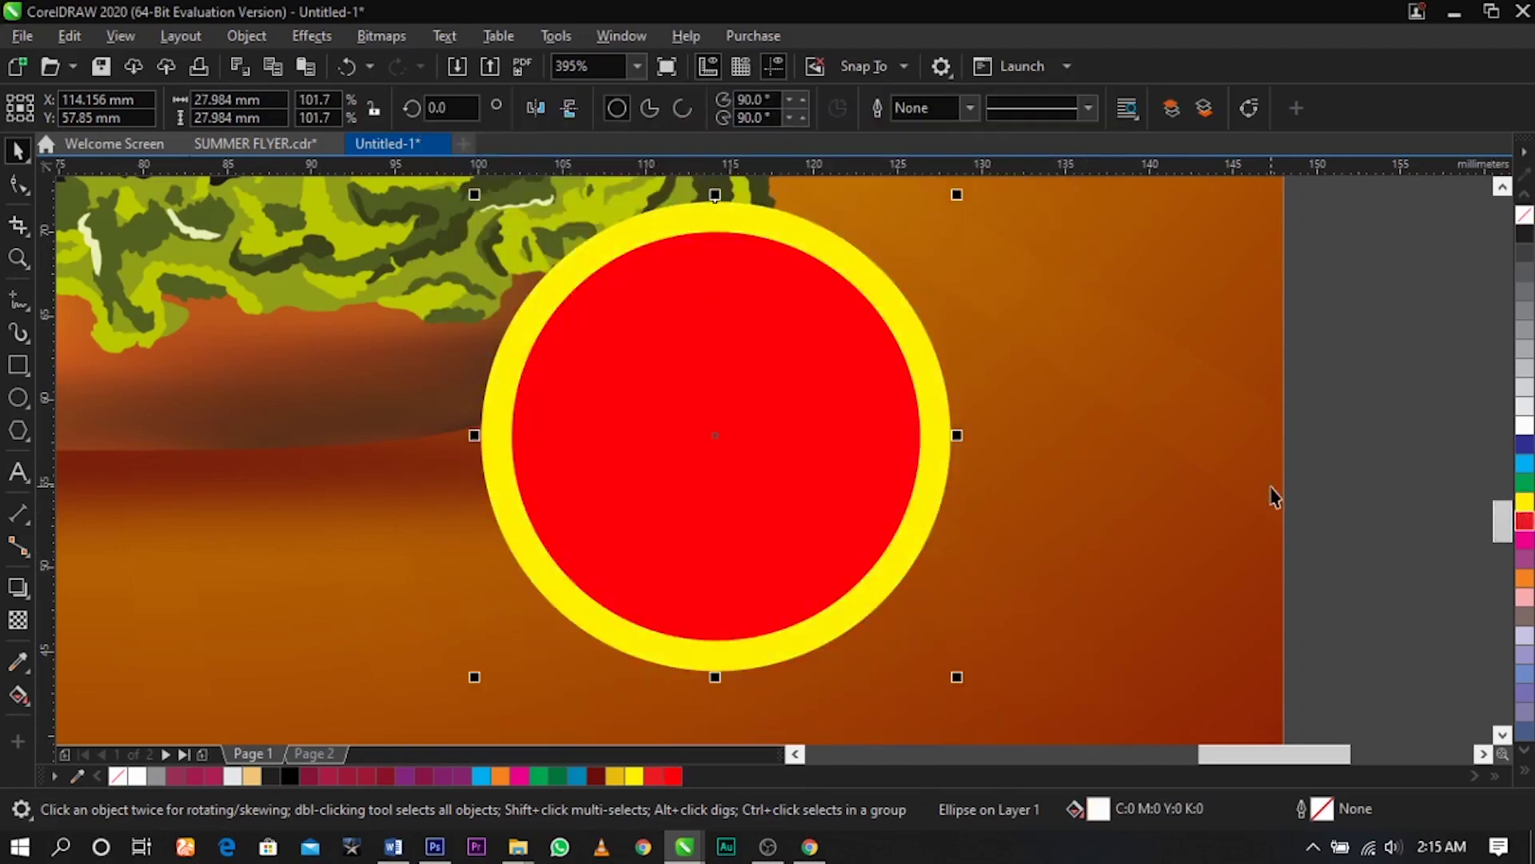
Enlarge both badge circles together to about 29.6 mm and move them down to about Y 57.0 mm
left_click(833, 442)
left_click(909, 507, "shift")
left_click_drag(955, 678, 970, 692)
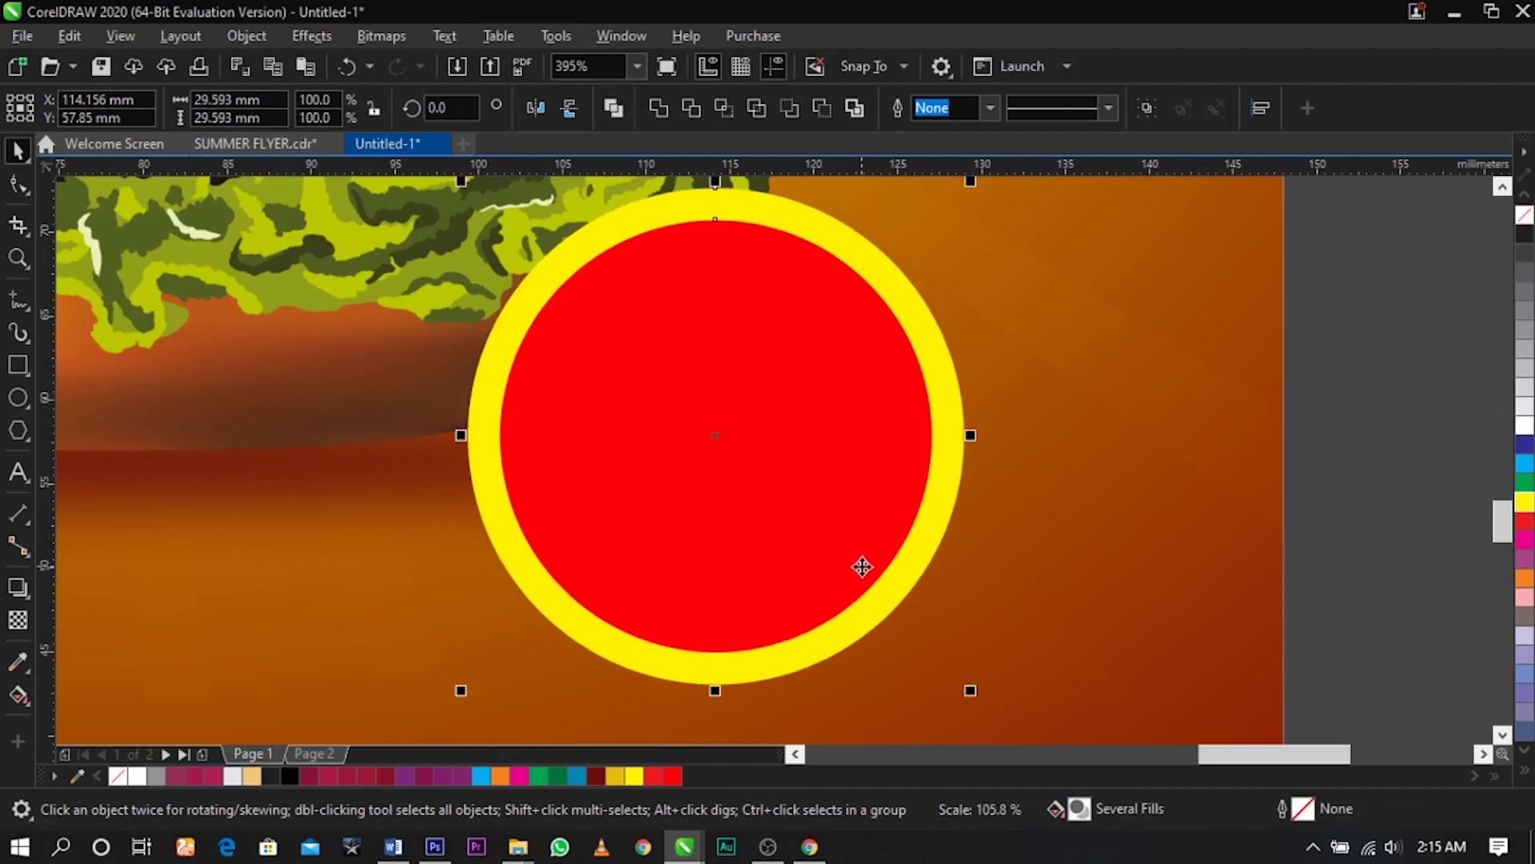
left_click_drag(861, 565, 864, 579)
scroll(866, 577, "down", 2)
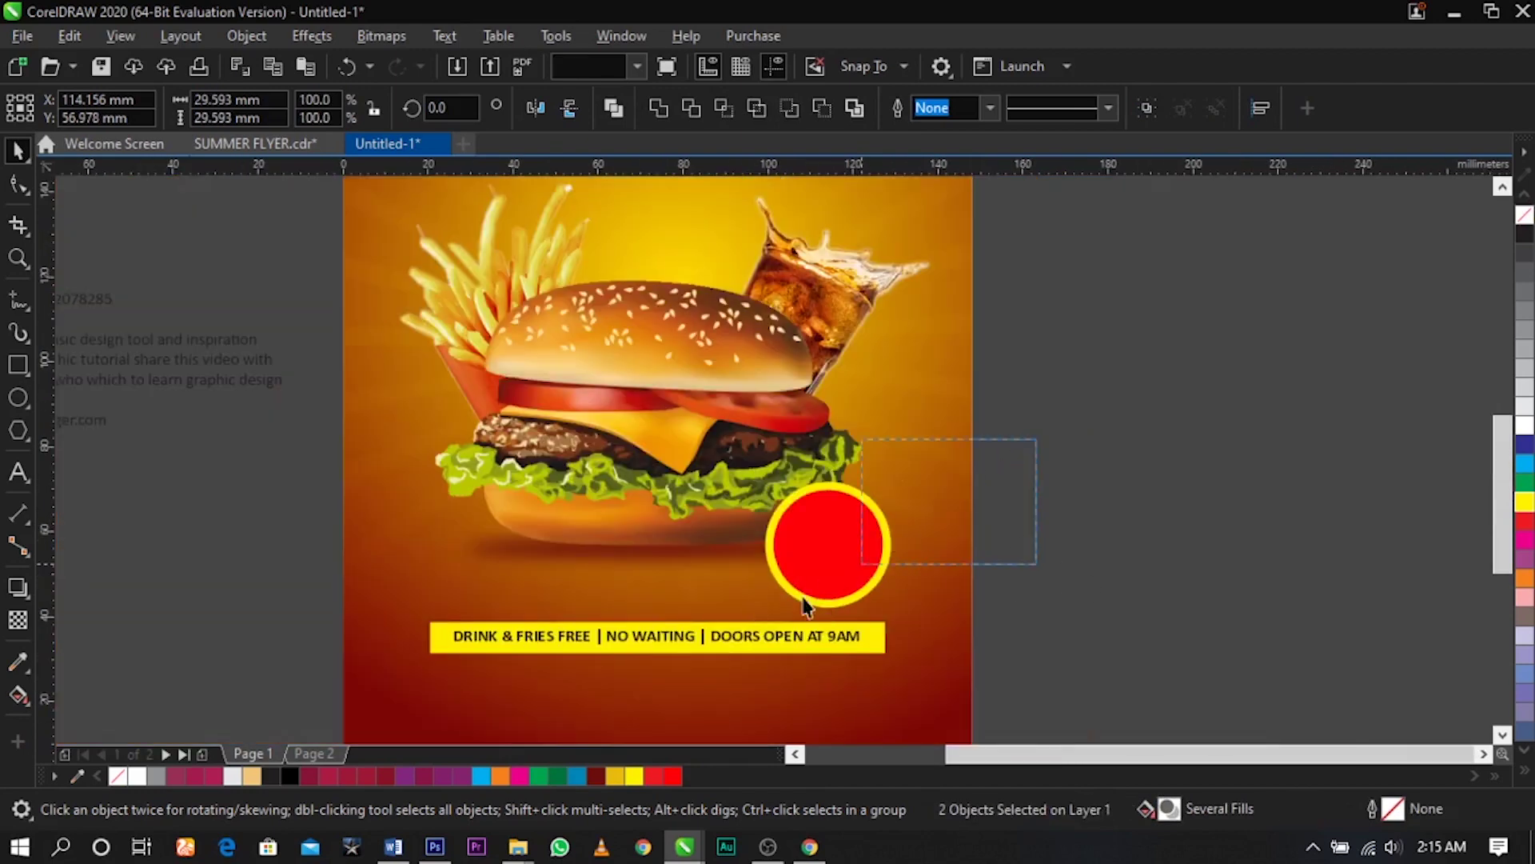
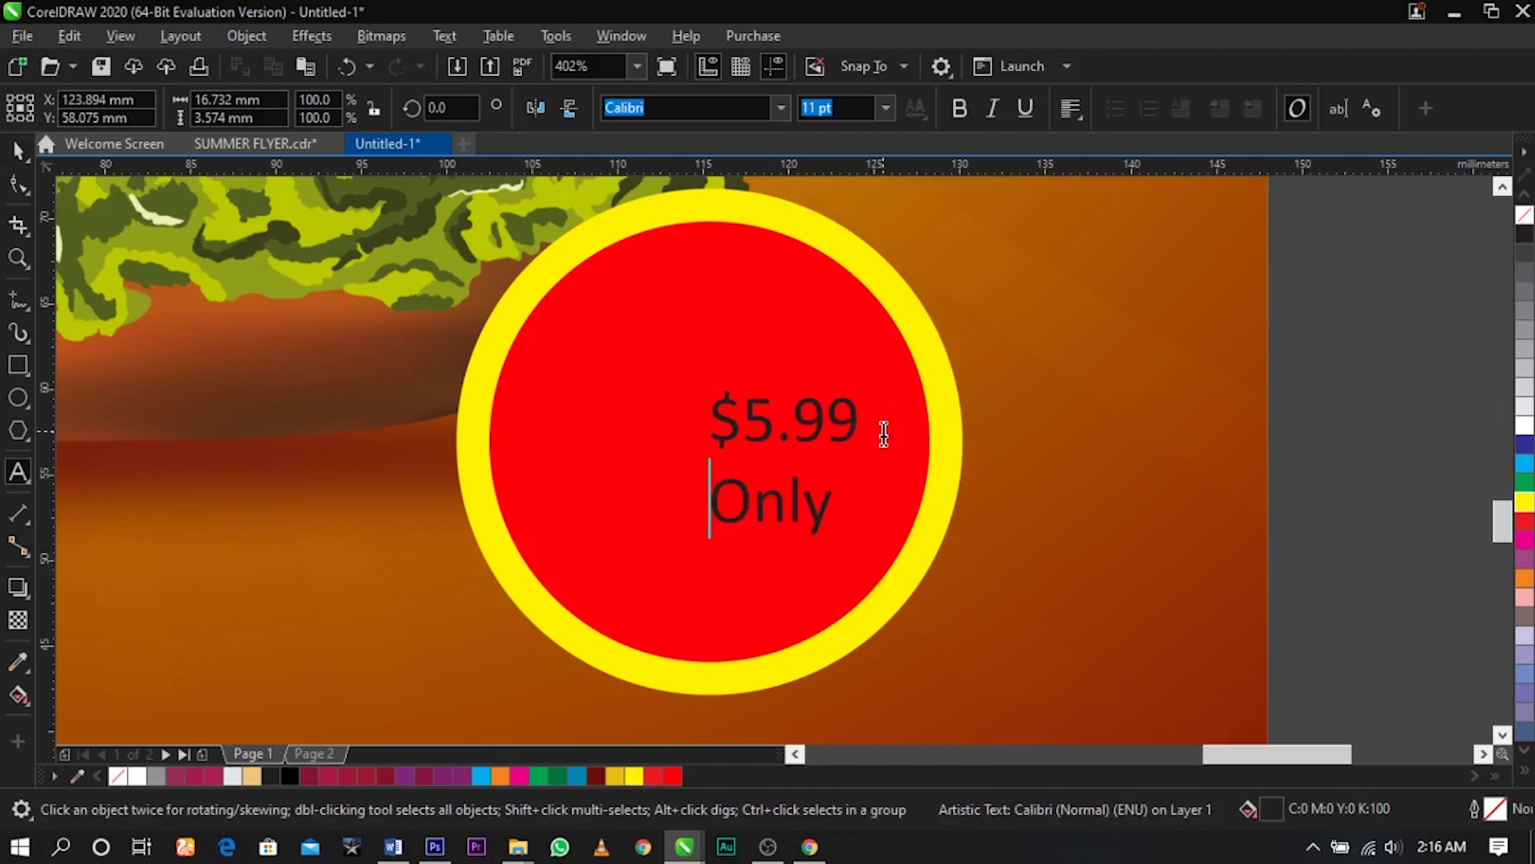
Move "$5.99" to about X 116.5 mm, Y 59.6 mm in the badge and split off "99" as separate text
key("ctrl+space")
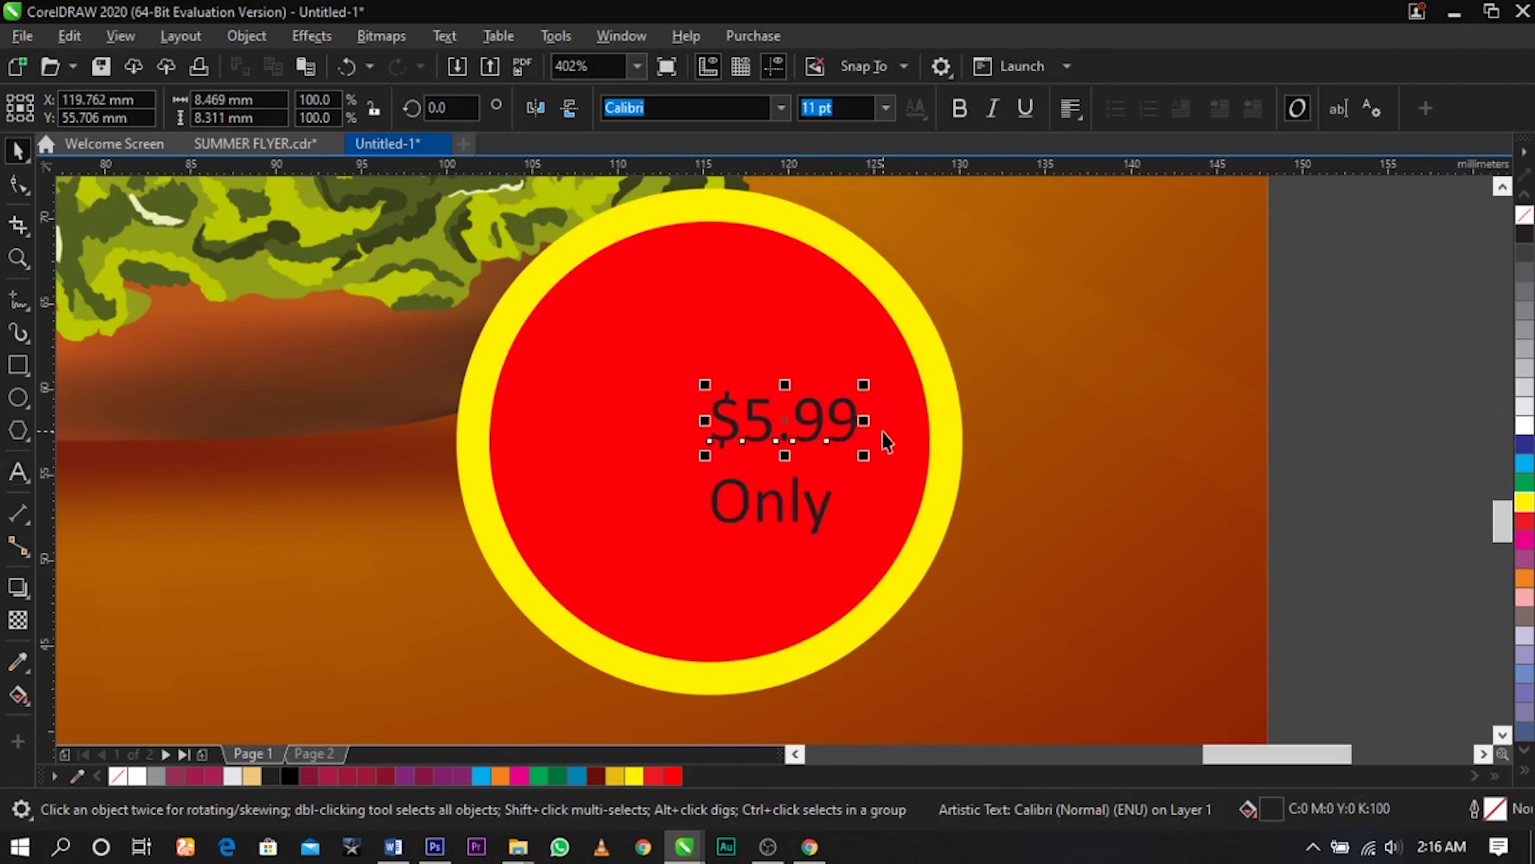
left_click_drag(821, 429, 752, 409)
double_click(800, 403)
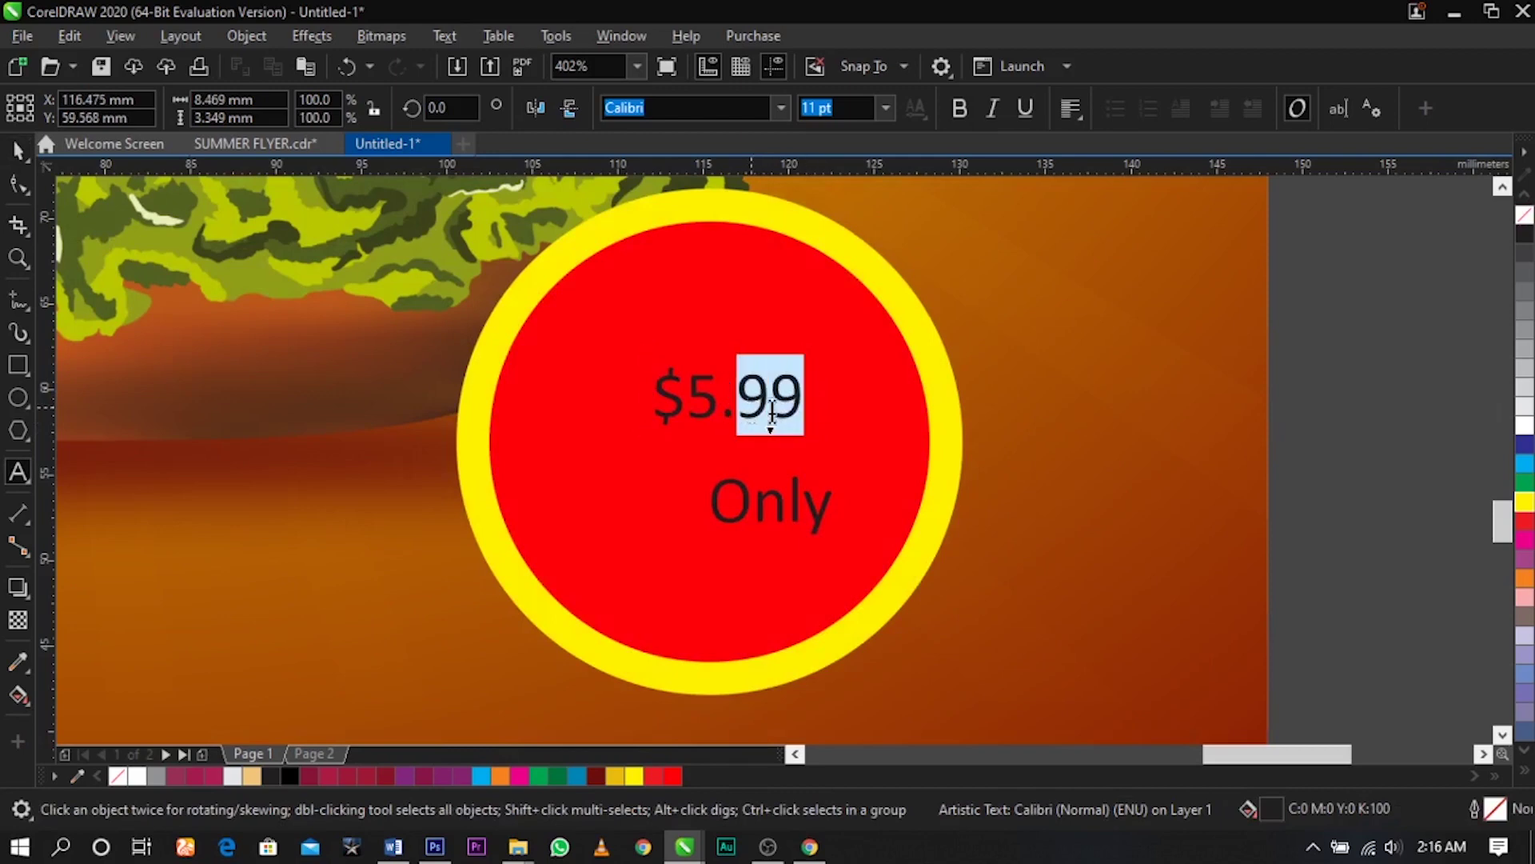
key("ctrl+x")
key("Escape")
key("ctrl+v")
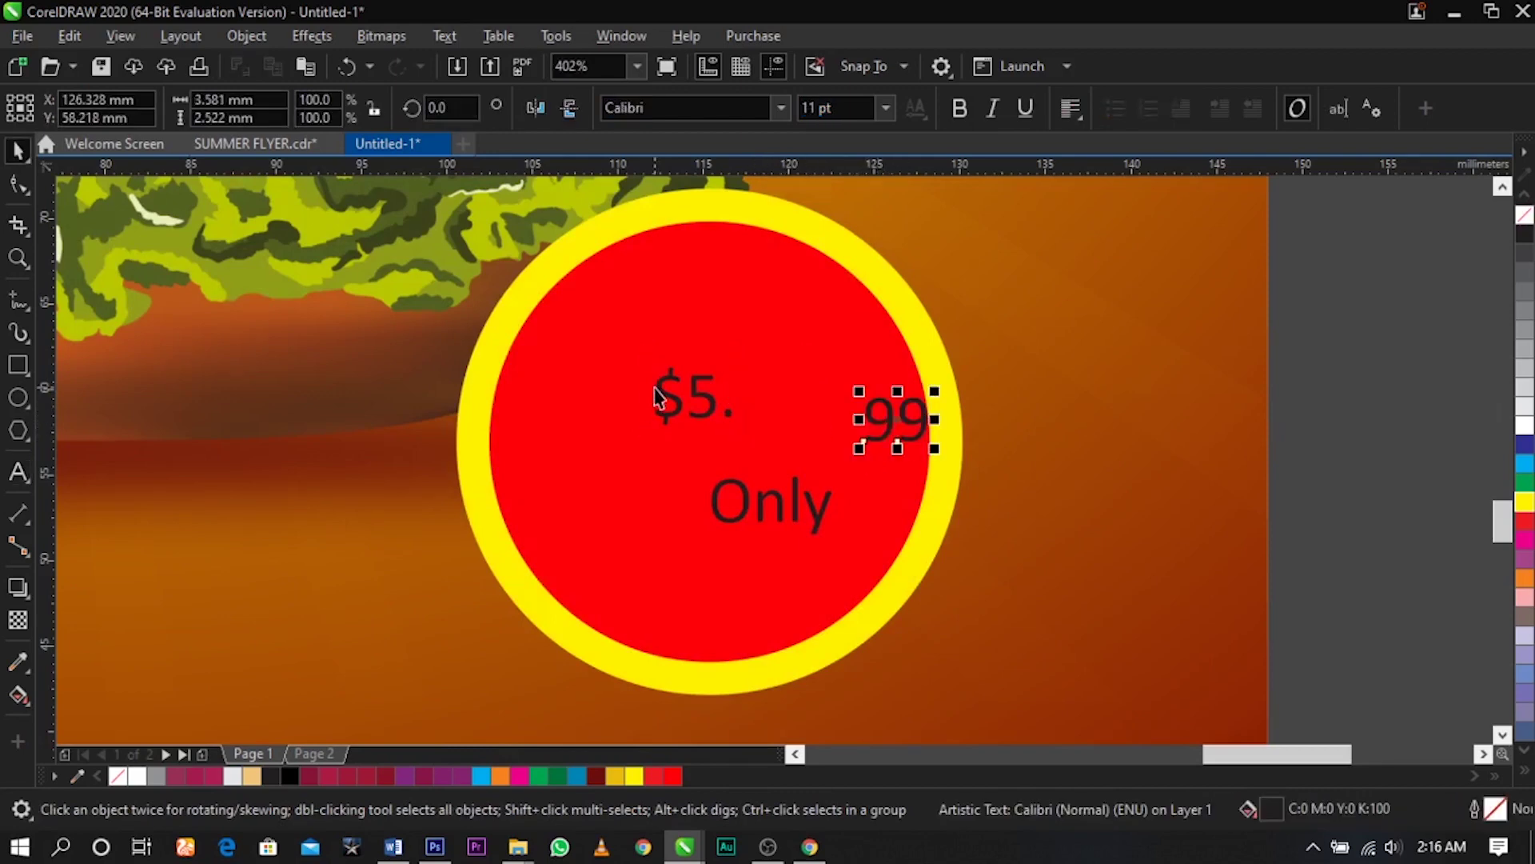
Set "$5." in bold white Futura LT at about 30.7 pt, positioned near X 115.7 mm, Y 59.8 mm in the badge
left_click(700, 400)
left_click(781, 108)
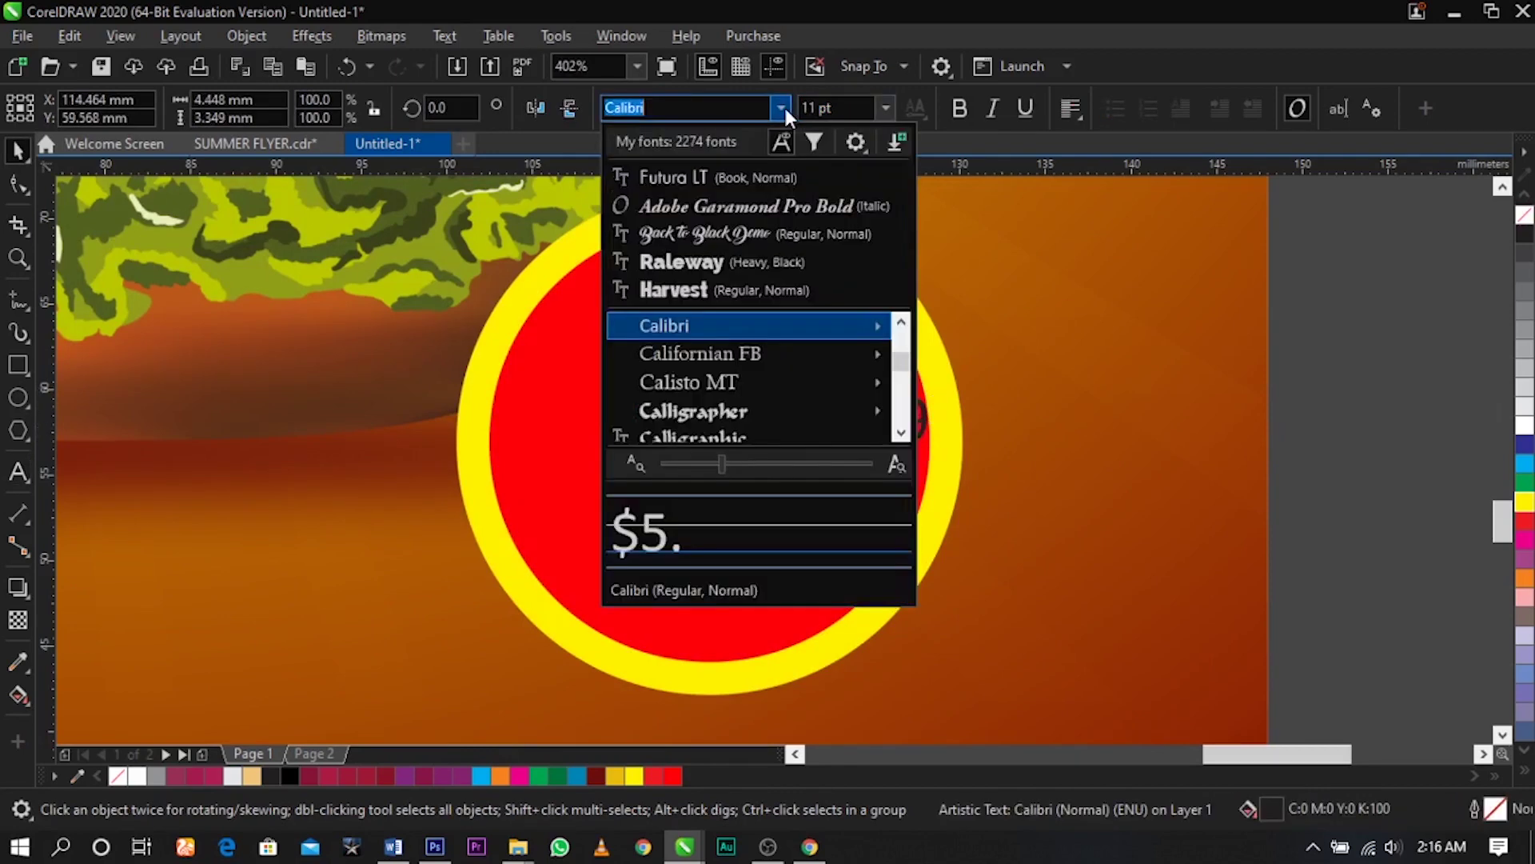
left_click(750, 168)
left_click(958, 119)
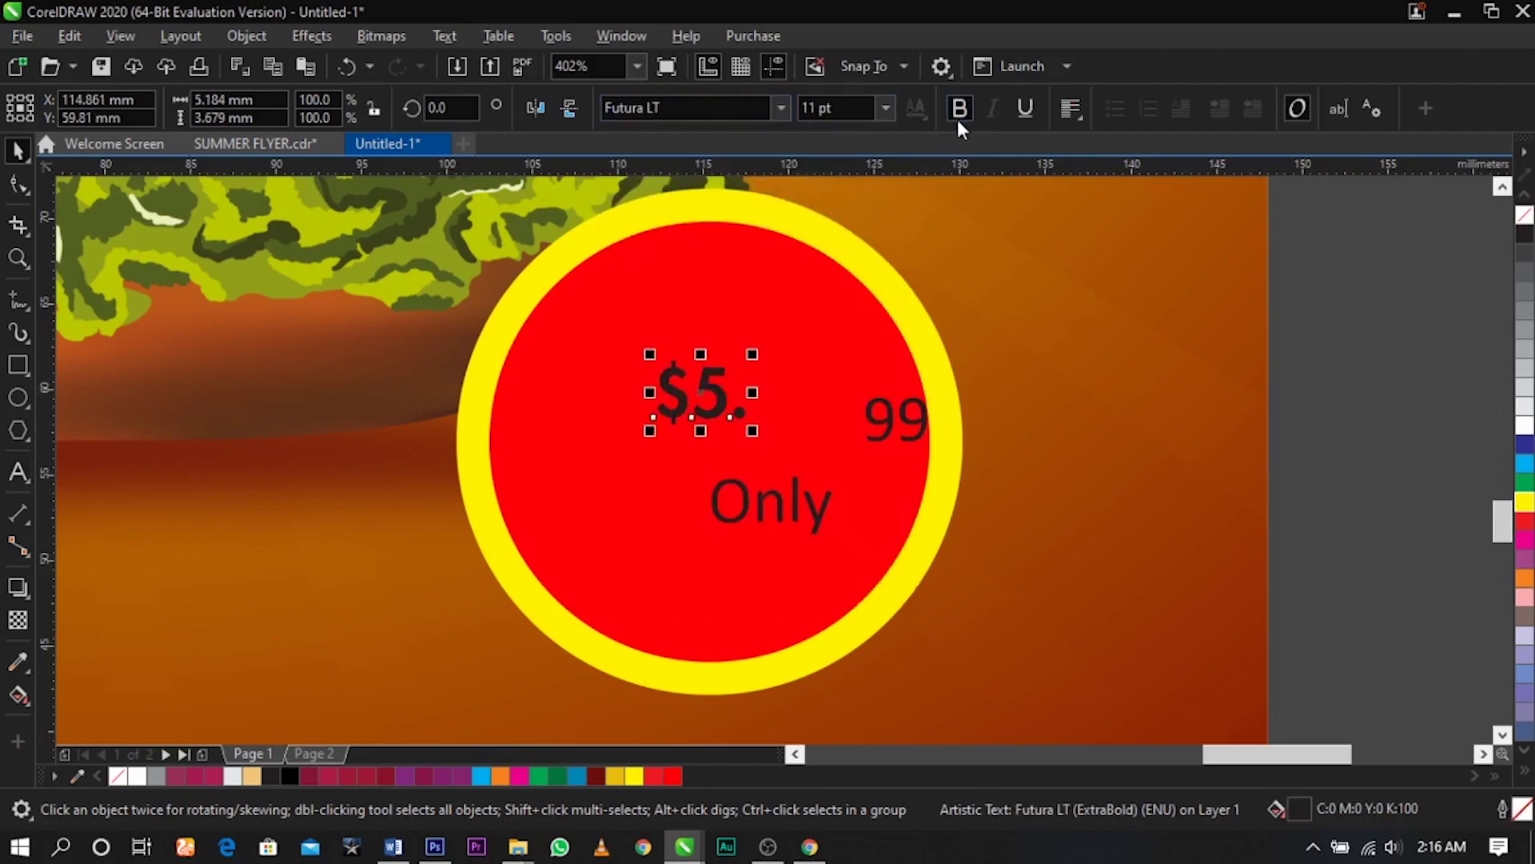
left_click_drag(753, 430, 820, 480)
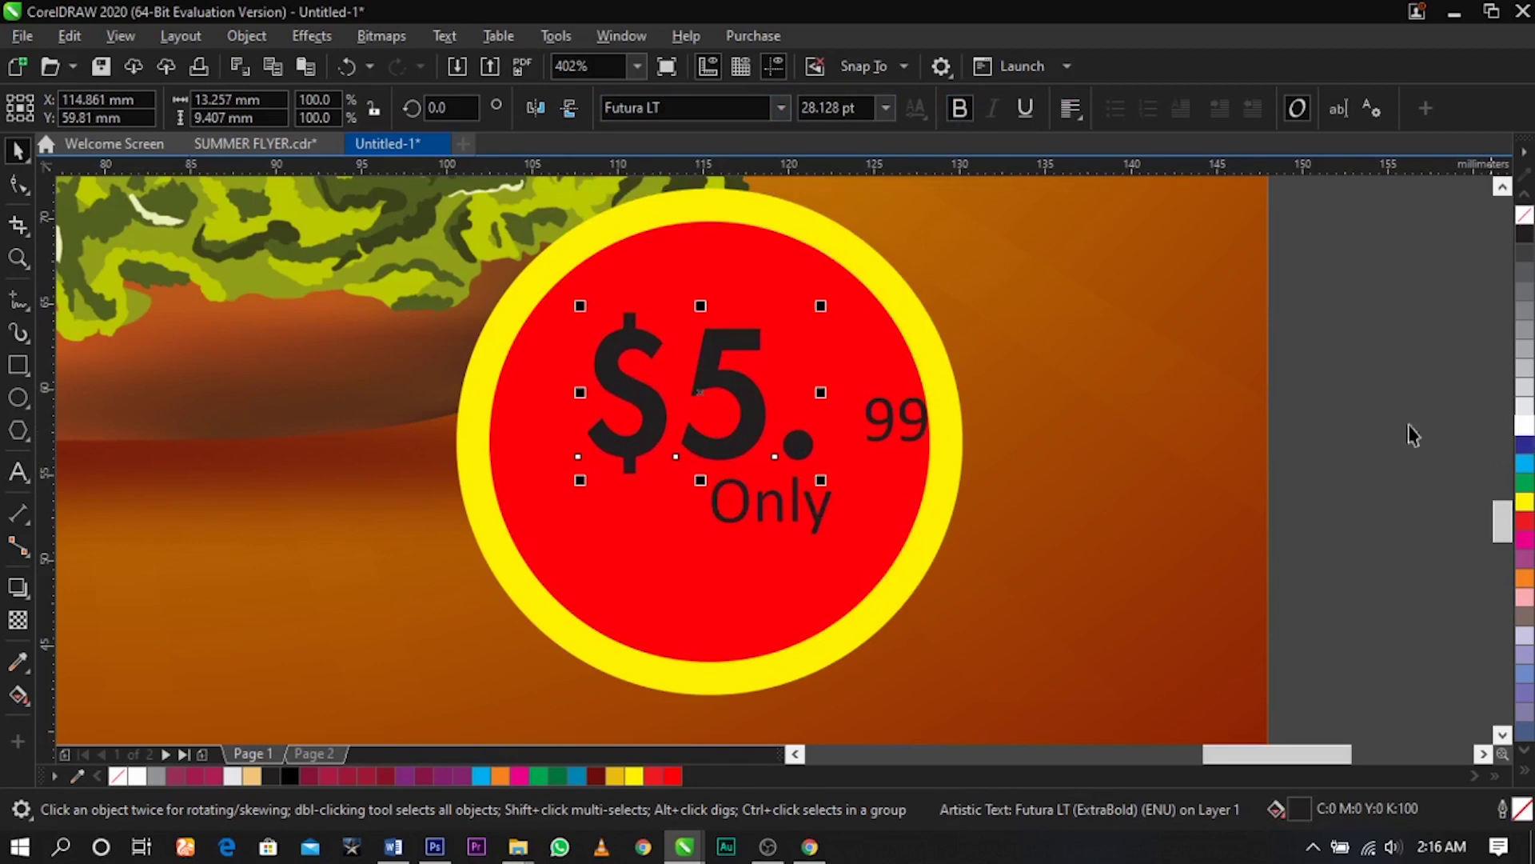
left_click(1524, 424)
left_click_drag(821, 479, 787, 416)
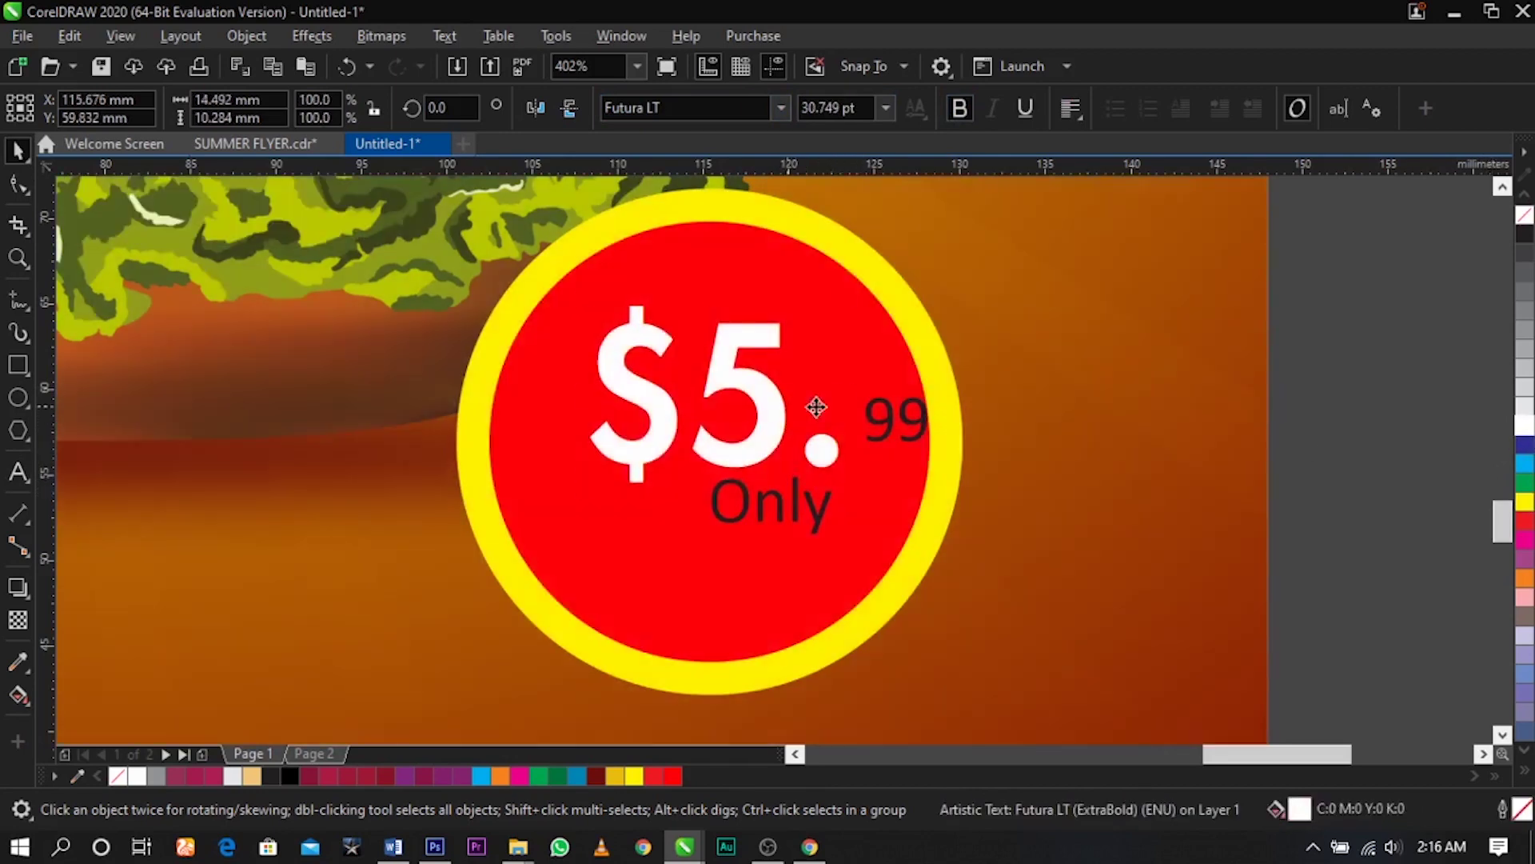
Place "99" in bold white beside the decimal point in the badge and scale it down together with "$5."
left_click_drag(896, 418, 875, 445)
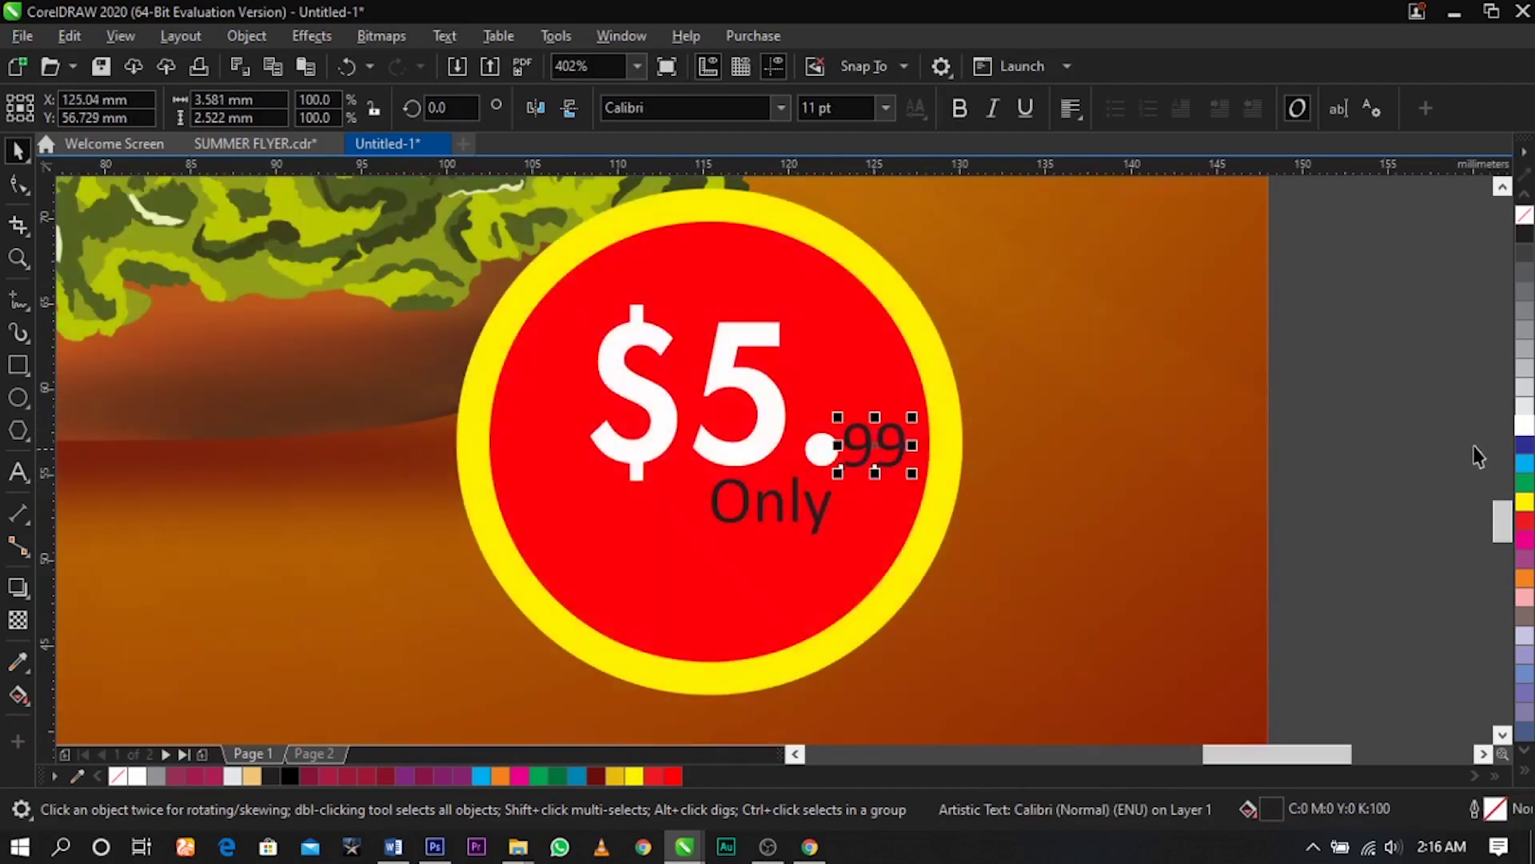
left_click(1523, 426)
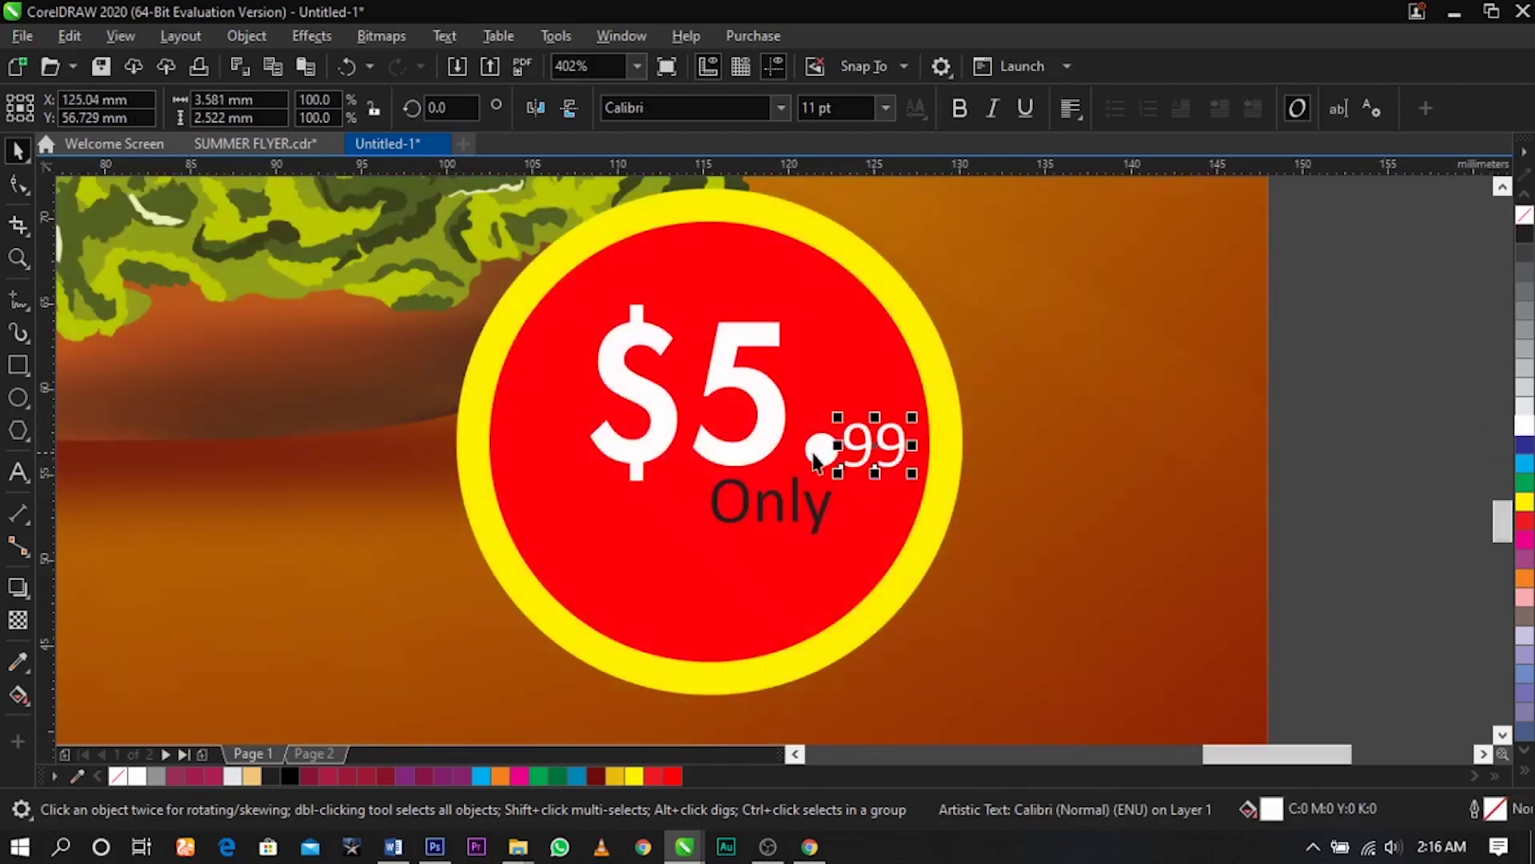
left_click(960, 109)
left_click(826, 452, "shift")
left_click_drag(911, 486, 841, 453)
Move "Only" below the price in the badge and change it to uppercase
left_click_drag(817, 510, 783, 541)
double_click(784, 543)
double_click(784, 538)
key("shift+F3")
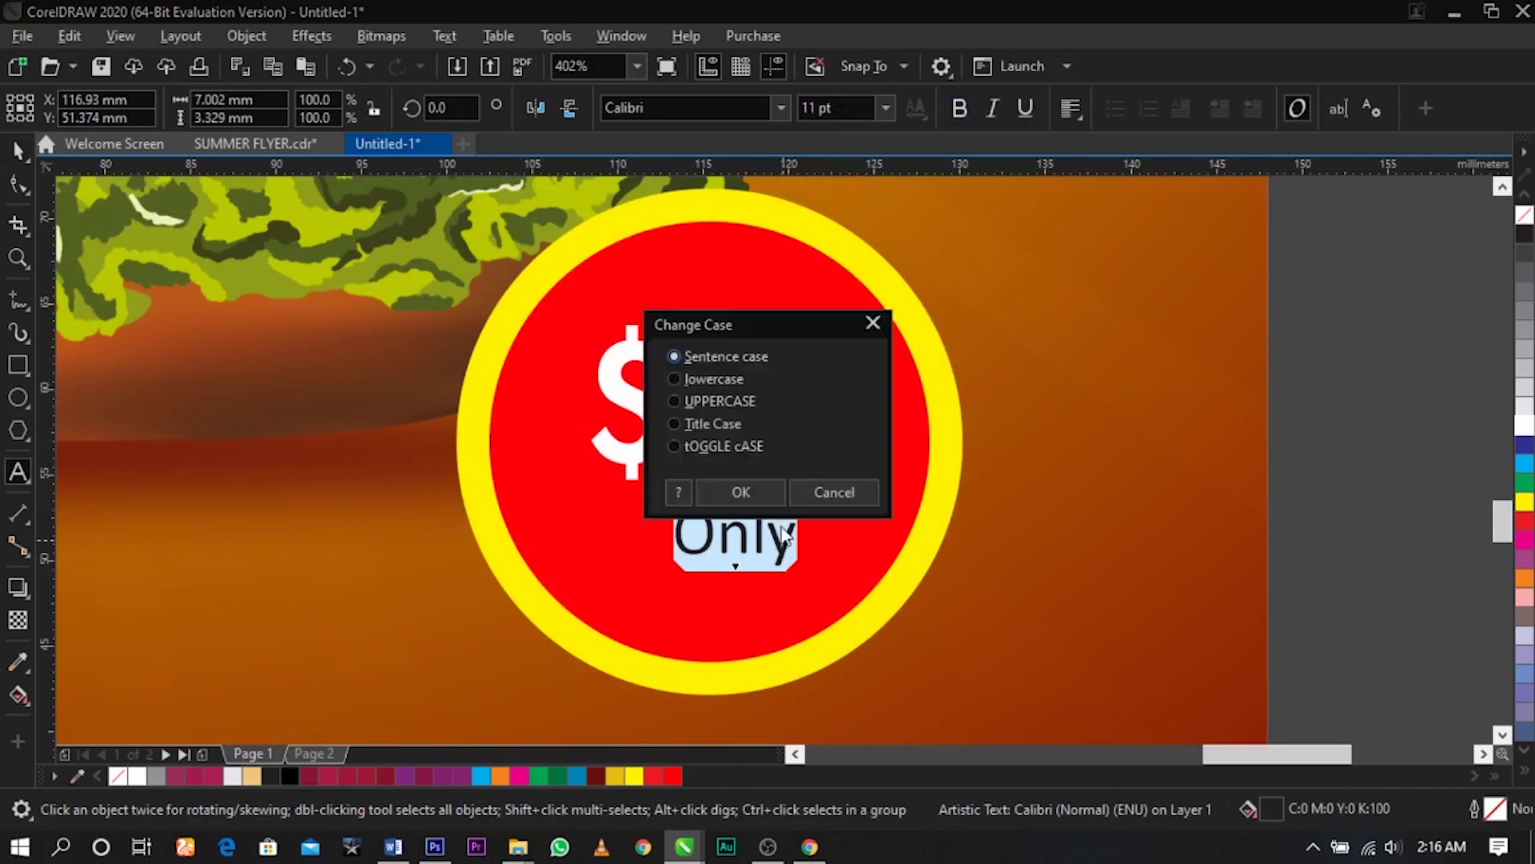
left_click(740, 492)
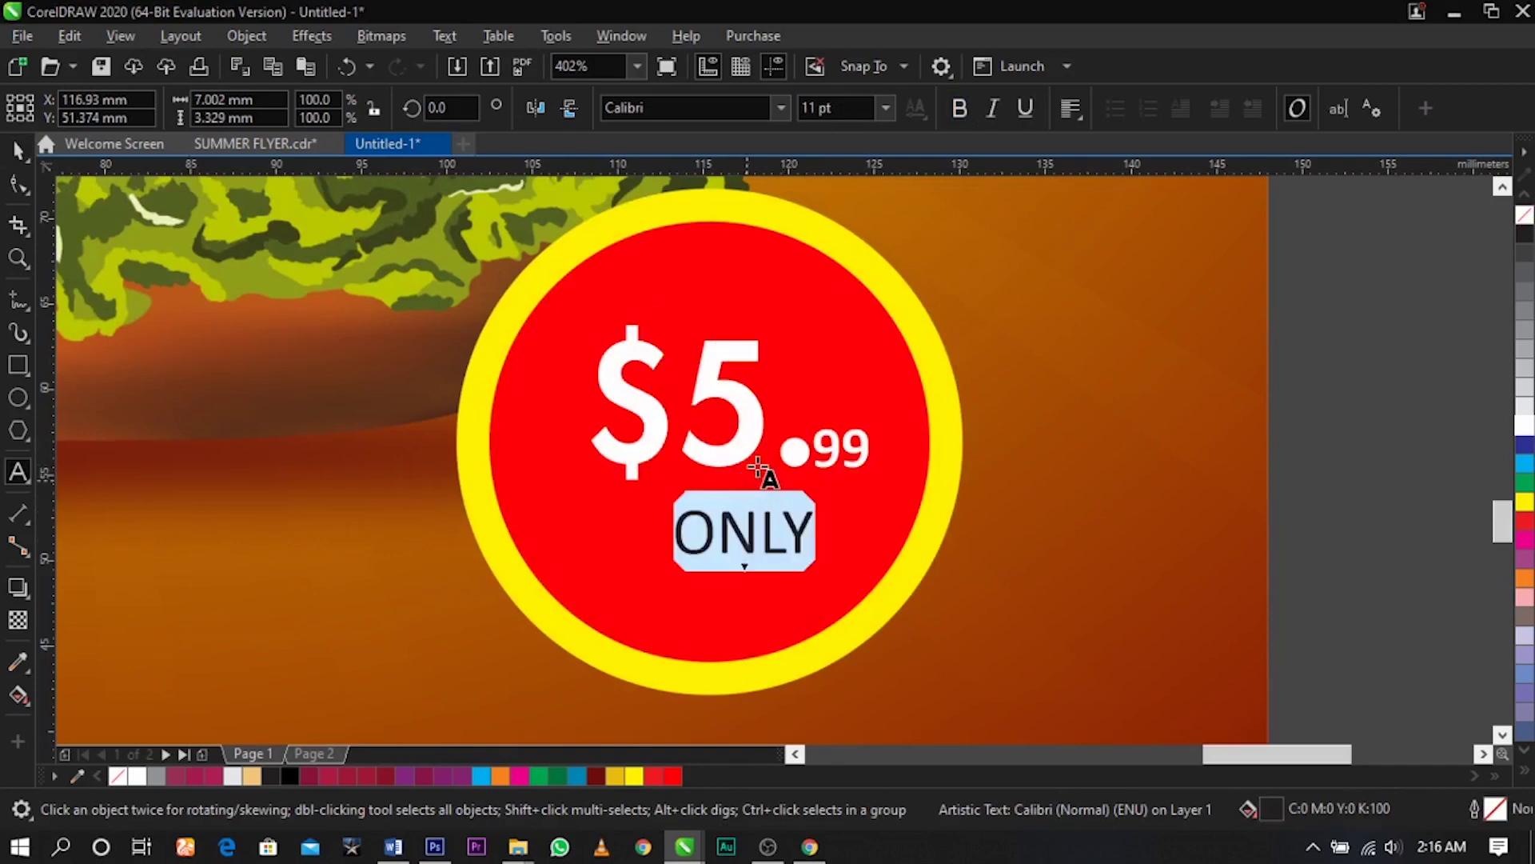
Set "ONLY" in bold white Futura LT
key("ctrl+space")
left_click(780, 109)
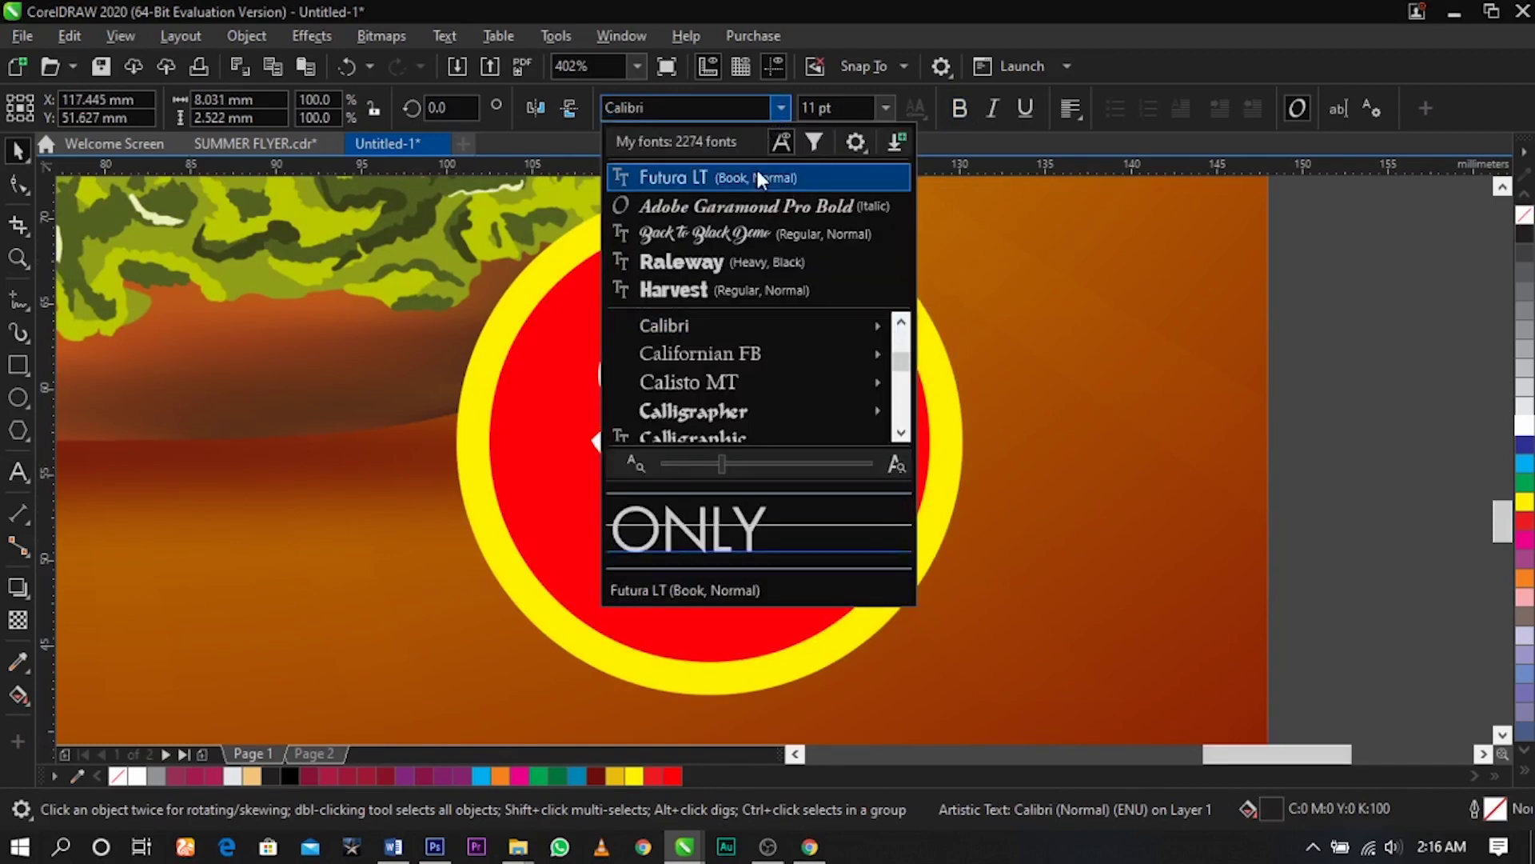
left_click(756, 175)
left_click(958, 116)
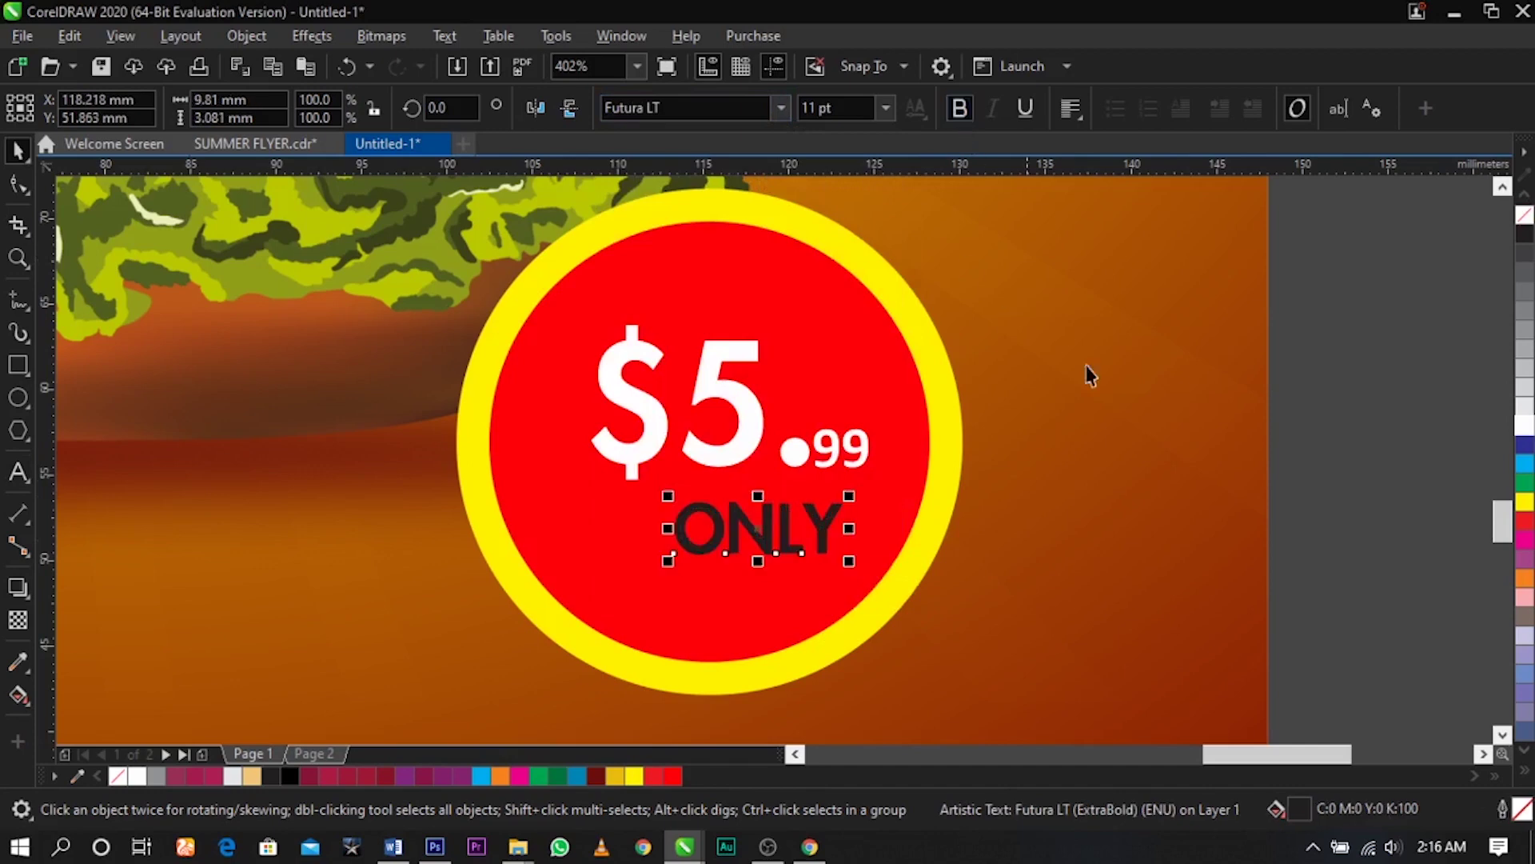
left_click(1525, 426)
Widen the letter spacing of "ONLY" beneath the price and nudge the badge's texts together into place
mouse_move(819, 514)
left_mouse_down()
mouse_move(747, 509)
mouse_move(847, 566)
mouse_move(832, 536)
left_mouse_up()
key("F10")
key("space")
left_click_drag(1362, 227, 525, 610)
left_click_drag(714, 520, 706, 518)
scroll(867, 500, "down", 4)
left_click(1153, 535)
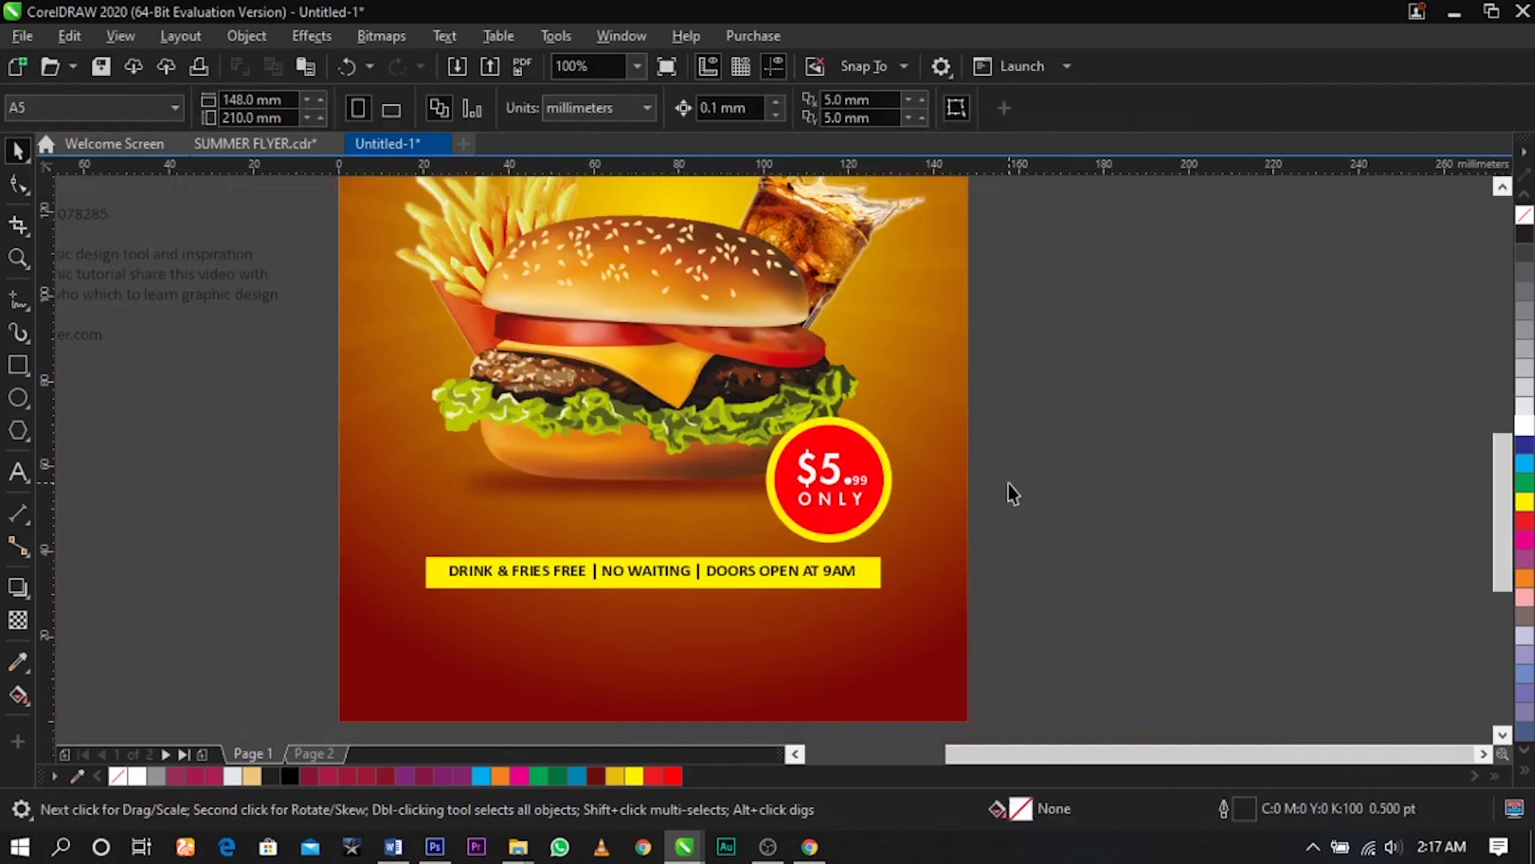
Cut "Order Now" and the phone number from the off-page text and paste them as separate text in the flyer's lower left corner
scroll(1013, 485, "down", 1)
key("z")
left_click_drag(423, 364, 1184, 613)
key("space")
key("space")
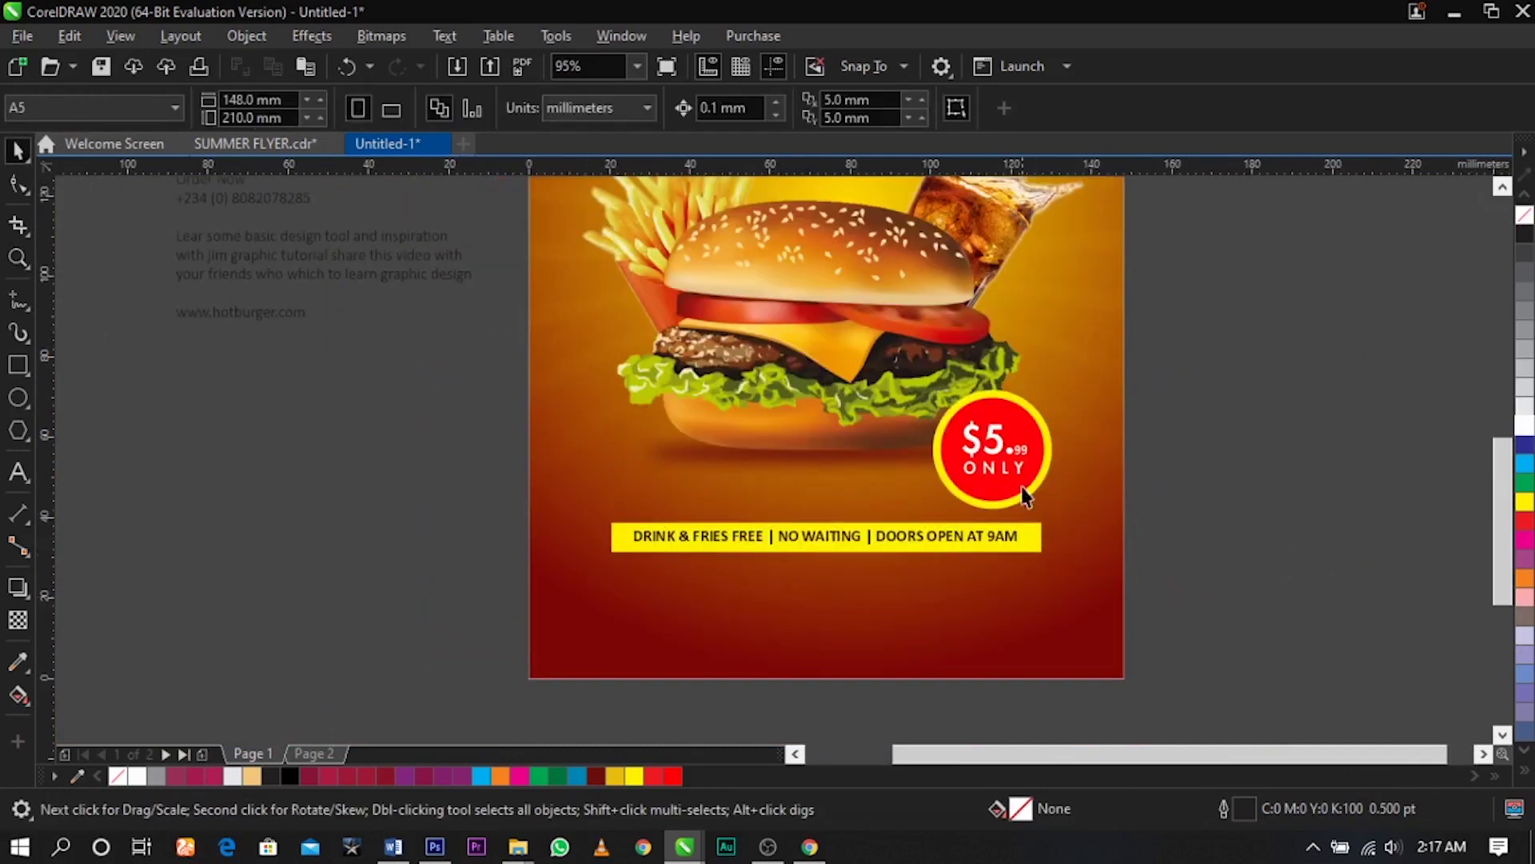
left_click_drag(377, 282, 389, 458)
double_click(389, 455)
left_click_drag(331, 377, 194, 375)
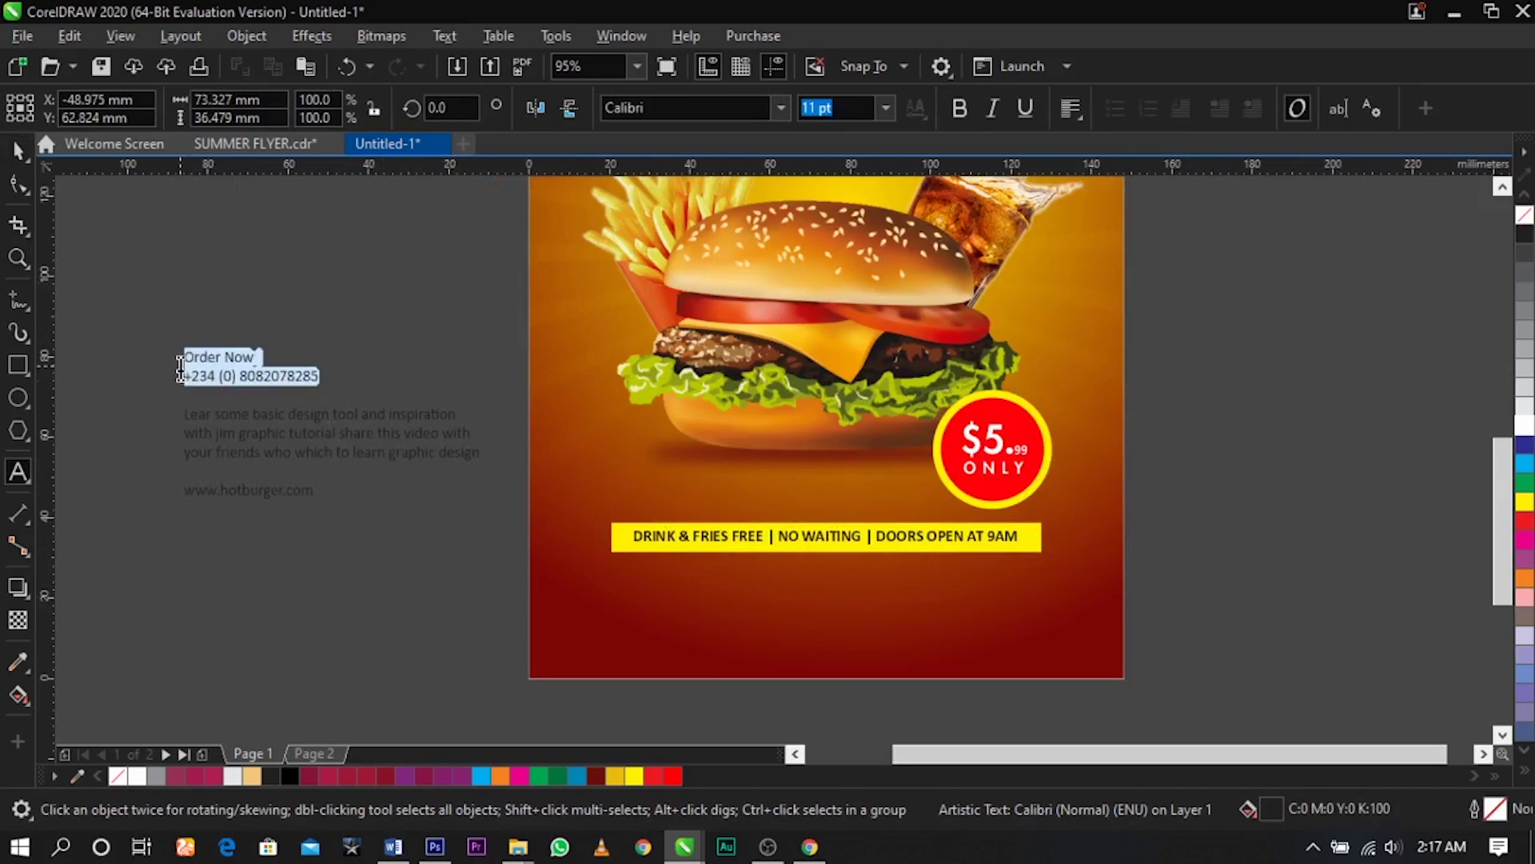
key("ctrl+x")
left_click(565, 632)
key("ctrl+v")
key("ctrl+space")
left_click(421, 614)
Cut the three-line "Lear some basic design tool" paragraph from the off-page text and paste it at the flyer's lower right
double_click(425, 433)
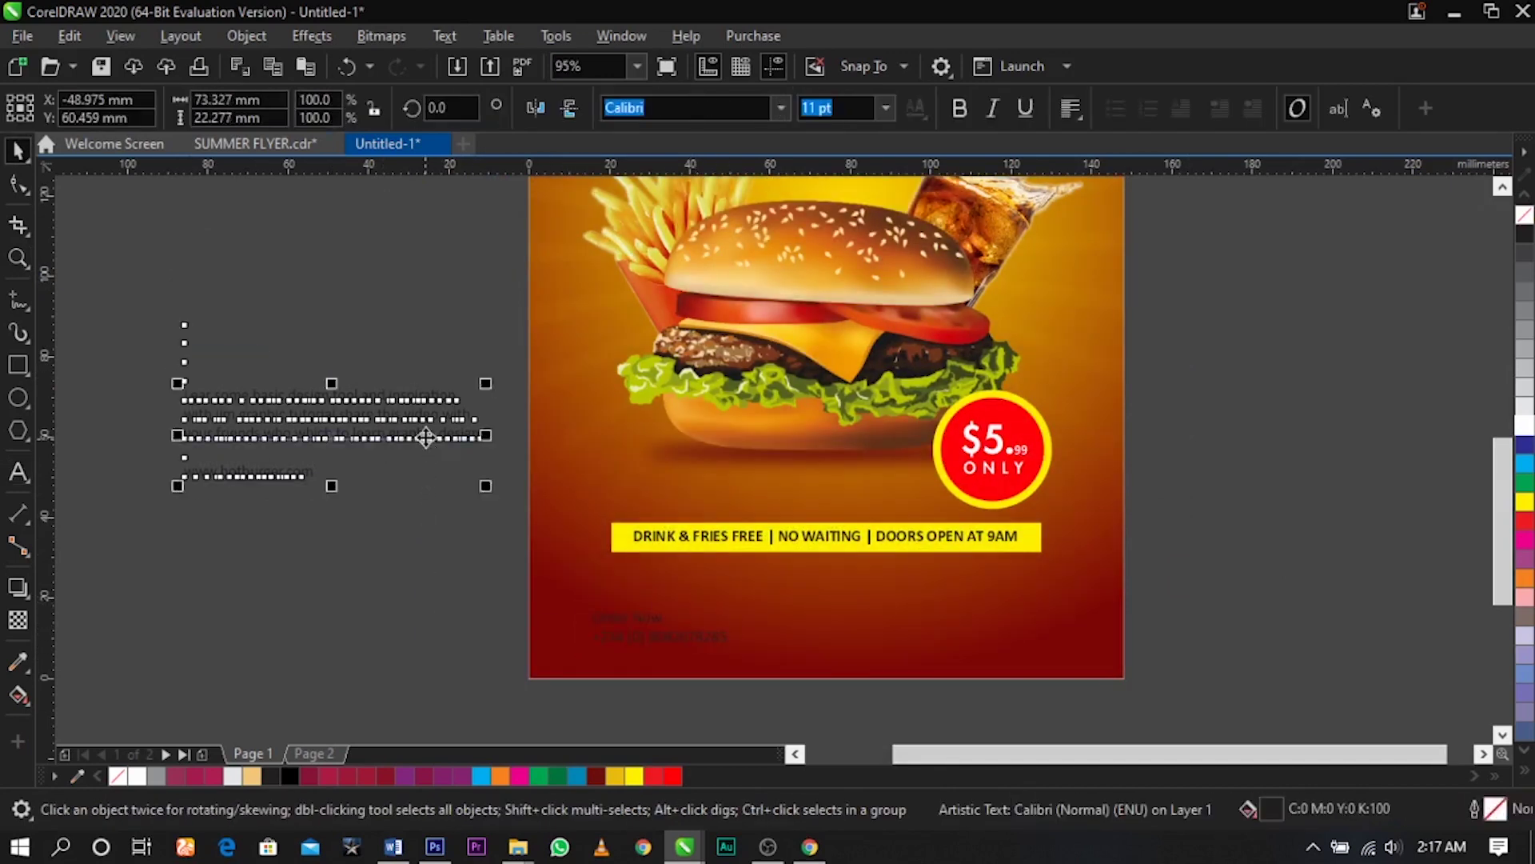
left_click_drag(475, 440, 131, 390)
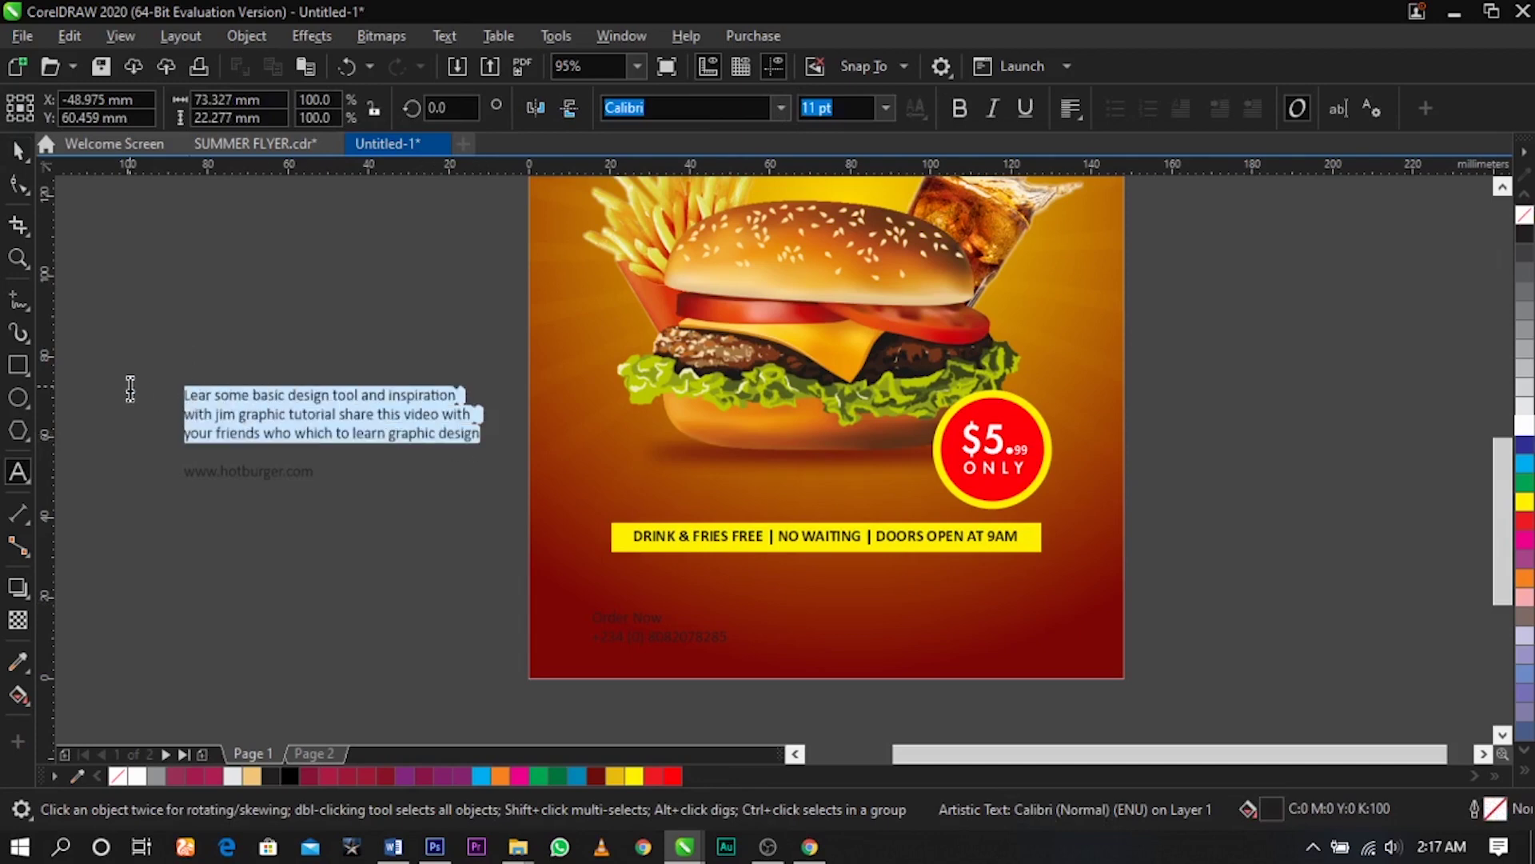
key("ctrl+x")
left_click(798, 590)
key("ctrl+v")
key("ctrl+space")
left_click_drag(307, 444, 1184, 642)
double_click(1268, 633)
key("BackSpace")
key("BackSpace")
key("BackSpace")
key("BackSpace")
key("BackSpace")
key("BackSpace")
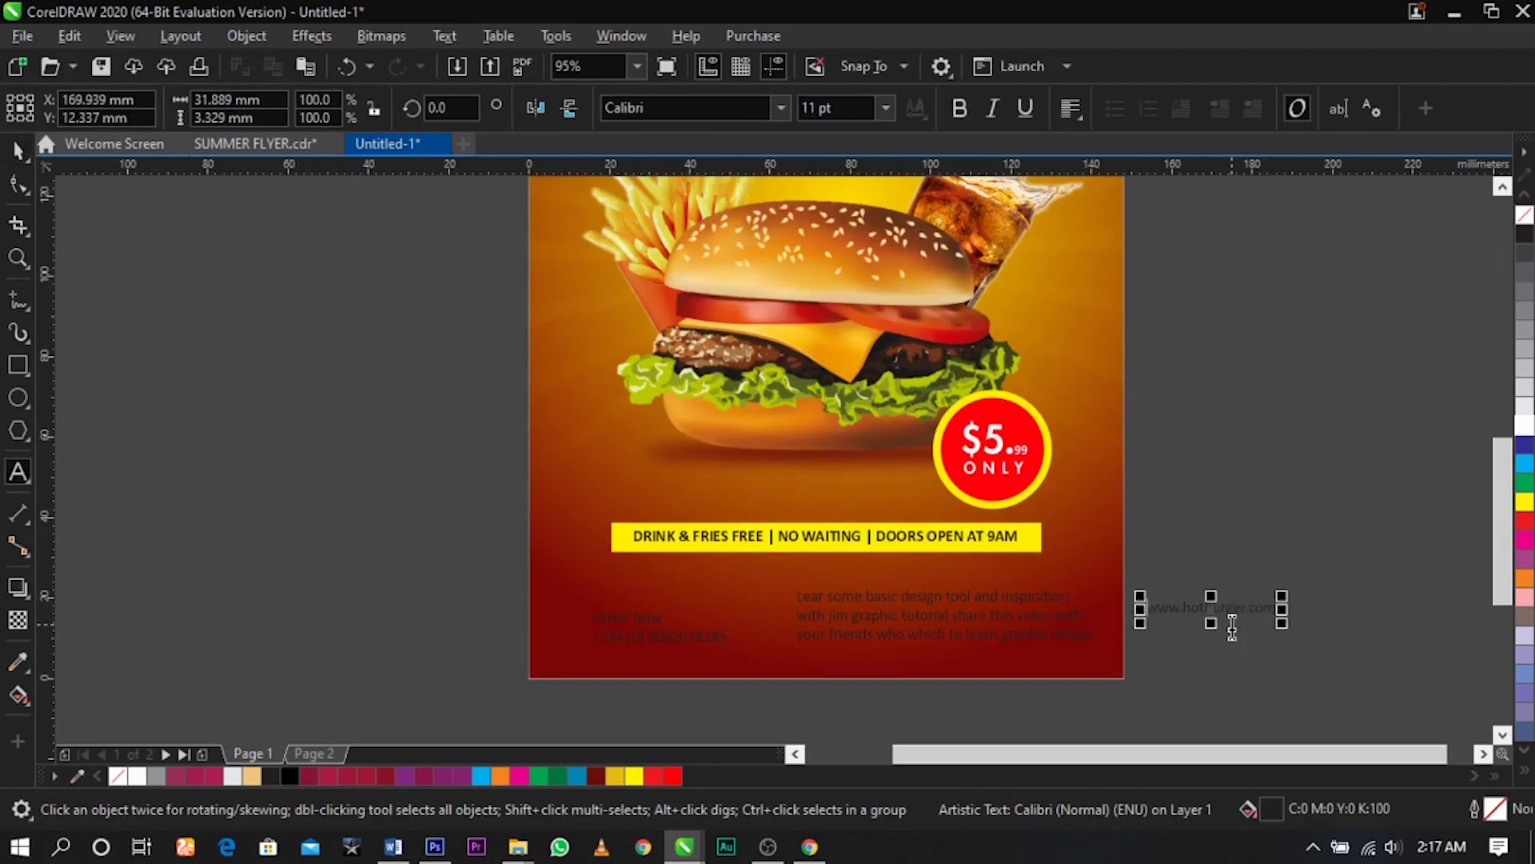
key("ctrl+space")
Move the three-line paragraph beneath the yellow promo bar, about X 78.6 mm, Y 20.7 mm, and fill it white
key("F2")
left_click_drag(494, 487, 1206, 690)
left_click(1064, 516)
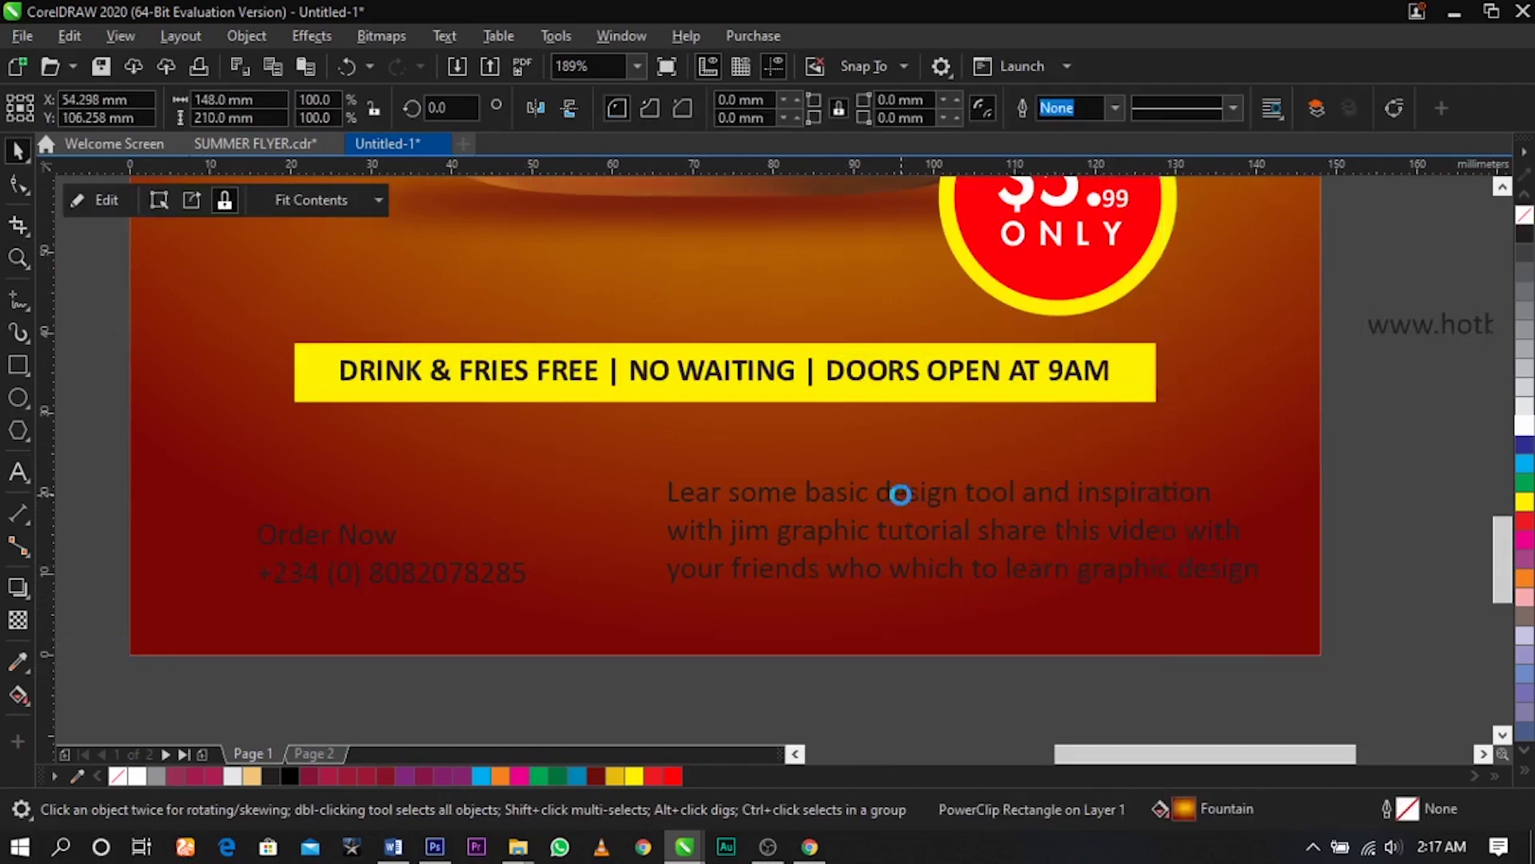
left_click_drag(1056, 501, 854, 457)
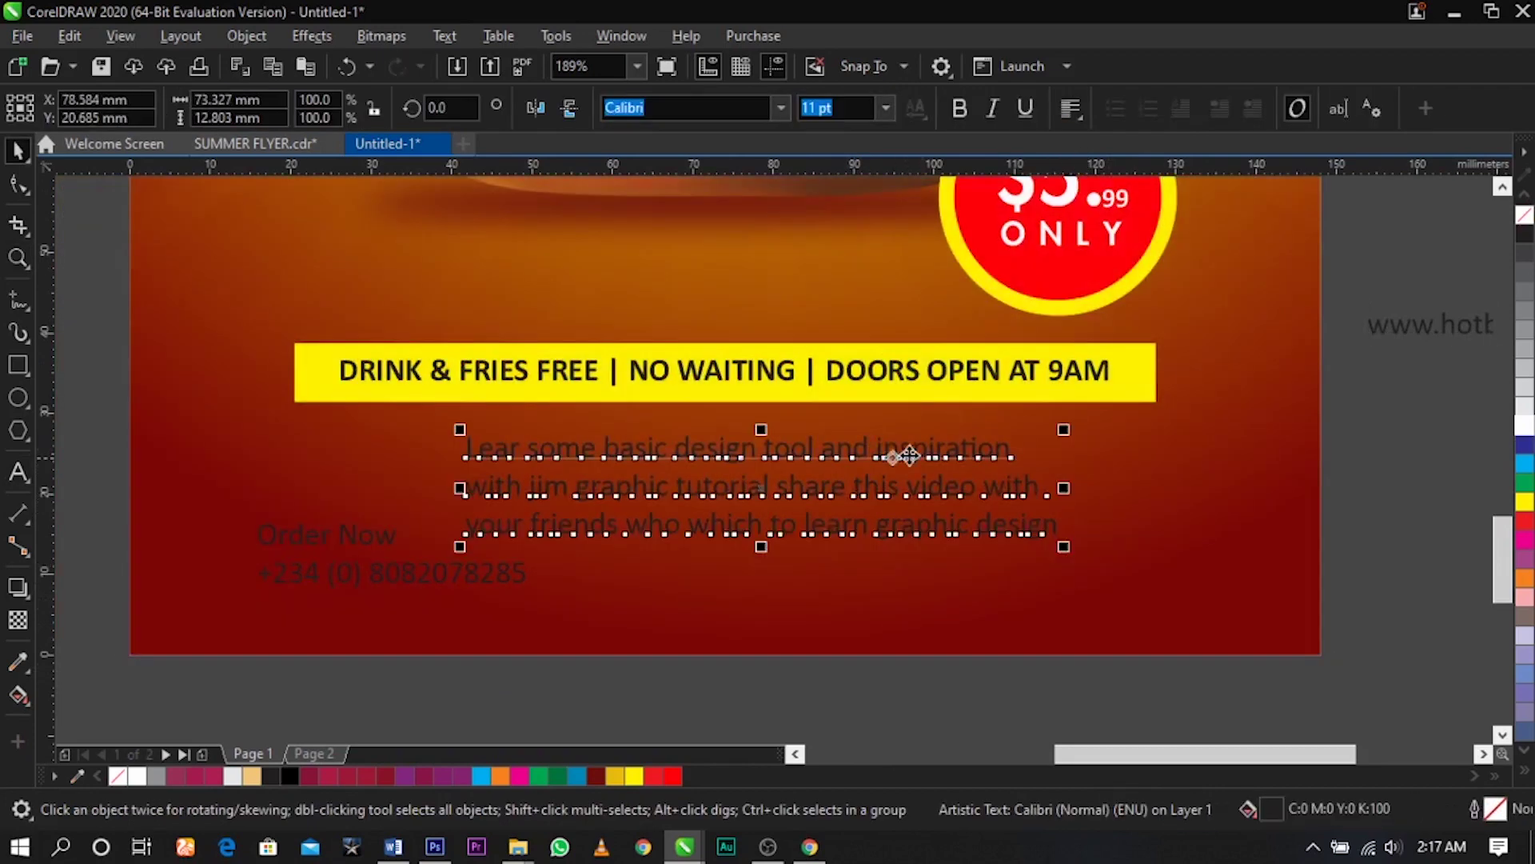
left_click(1525, 429)
Rebreak the paragraph so its first line ends with "jim graphic" and the second starts with "tutorial"
double_click(1014, 449)
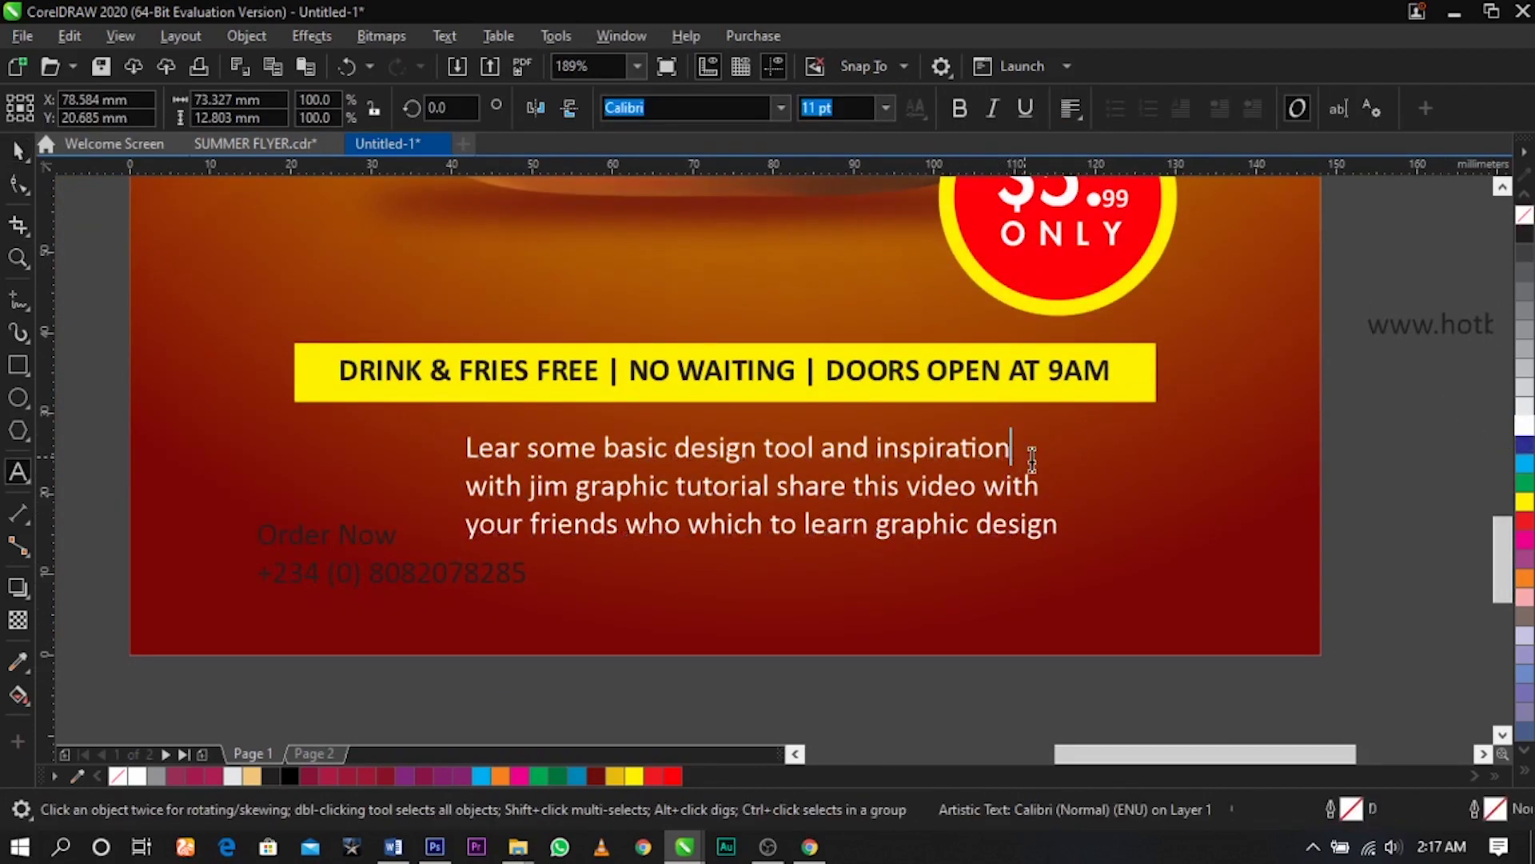
key("Delete")
type("b")
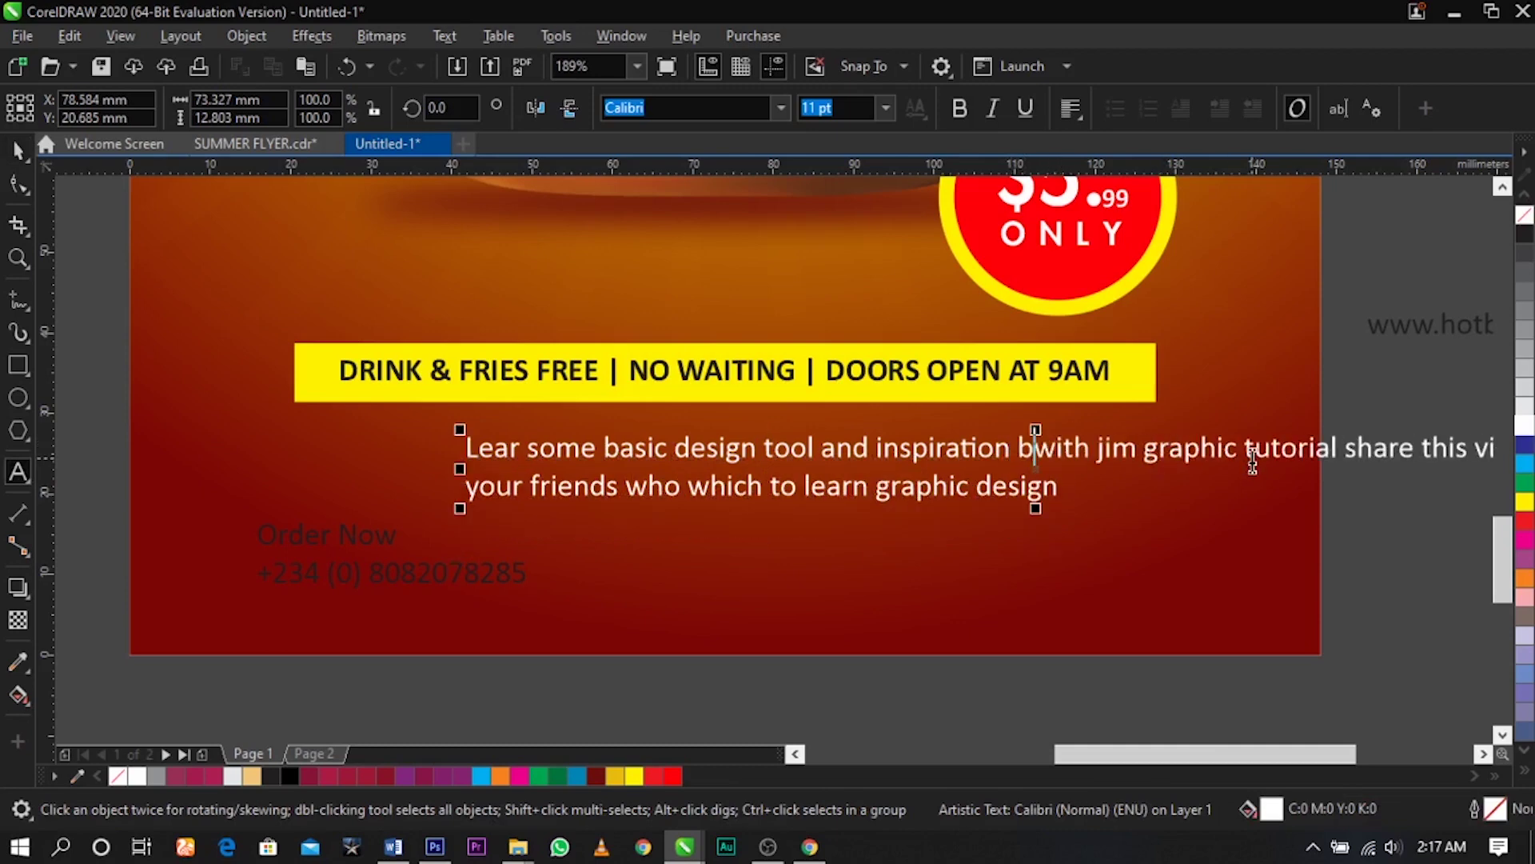
key("BackSpace")
left_click(1232, 442)
key("Return")
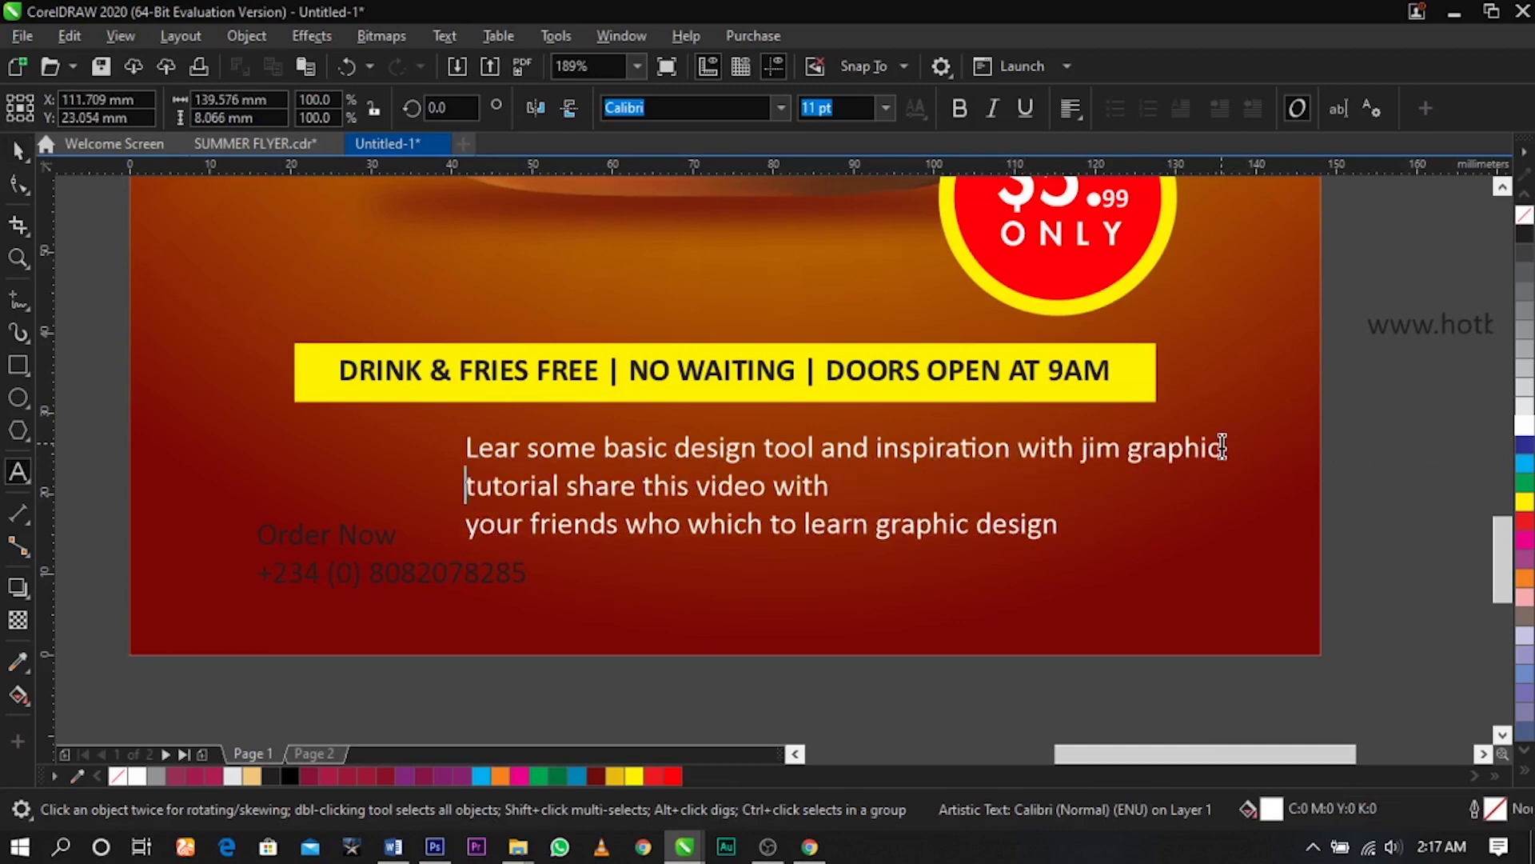
Centre-align the paragraph's lines and centre the text horizontally on the flyer background
key("ctrl+e")
left_click(1233, 532, "shift")
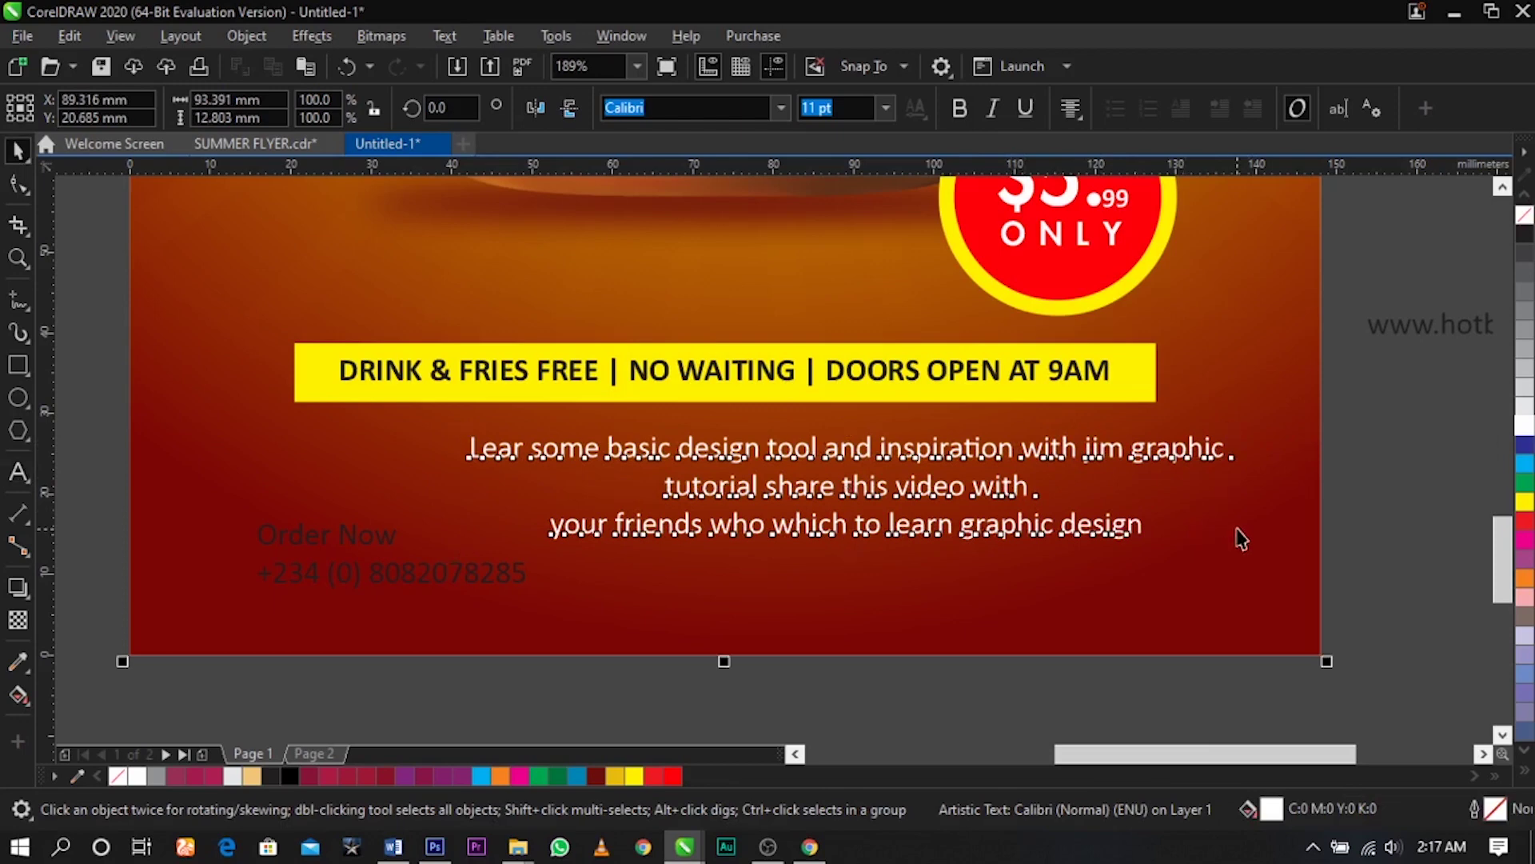
key("c")
key("Escape")
Make the paragraph bold at about 9.7 pt, tighten its line spacing and nudge it up towards the promo bar
left_click(994, 526)
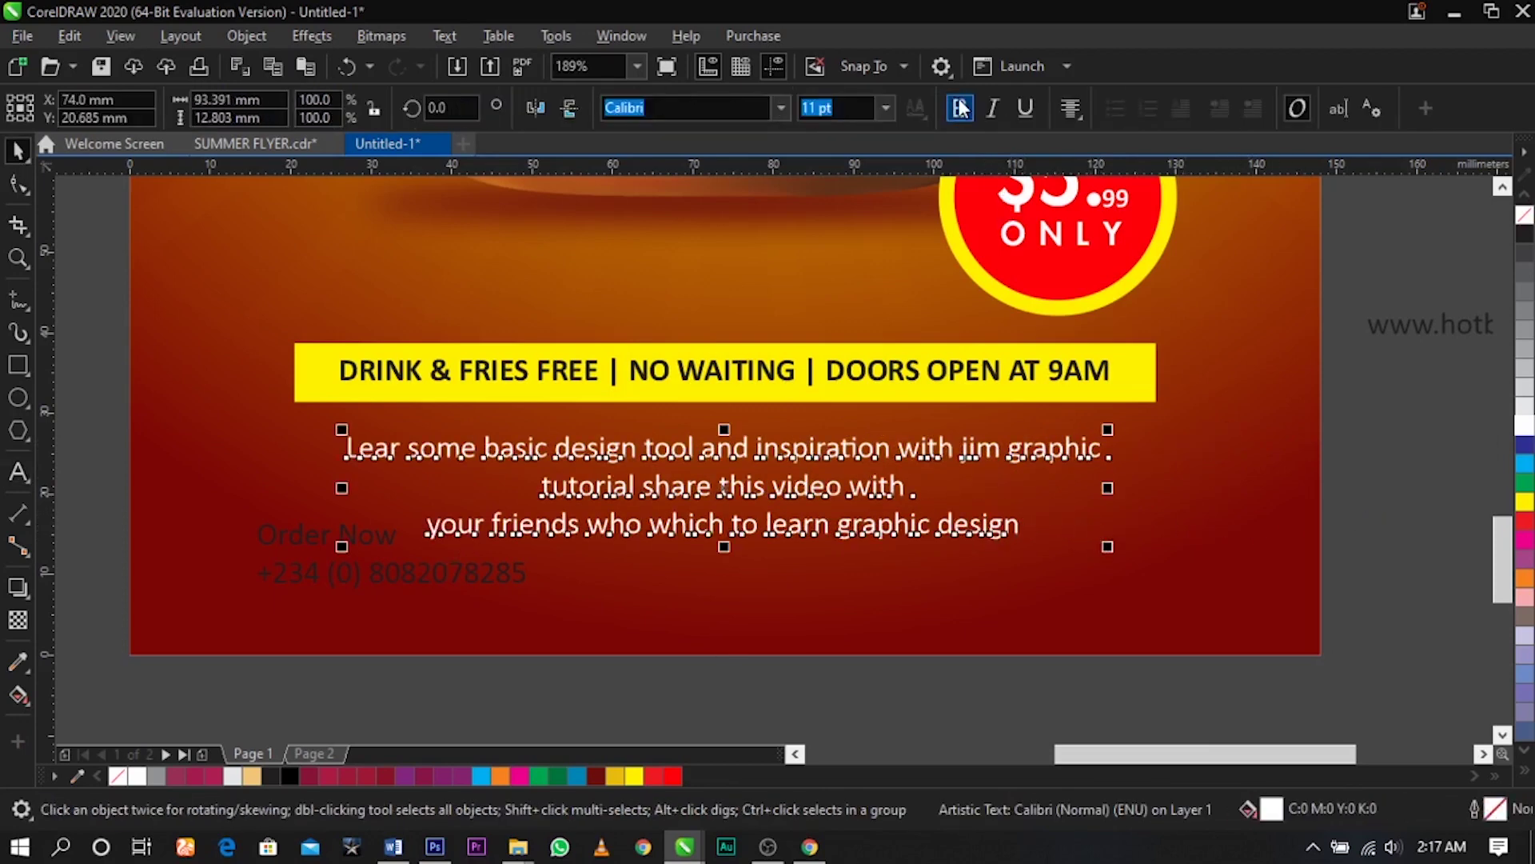
left_click_drag(1107, 547, 1069, 549)
left_click_drag(971, 540, 971, 529)
key("F10")
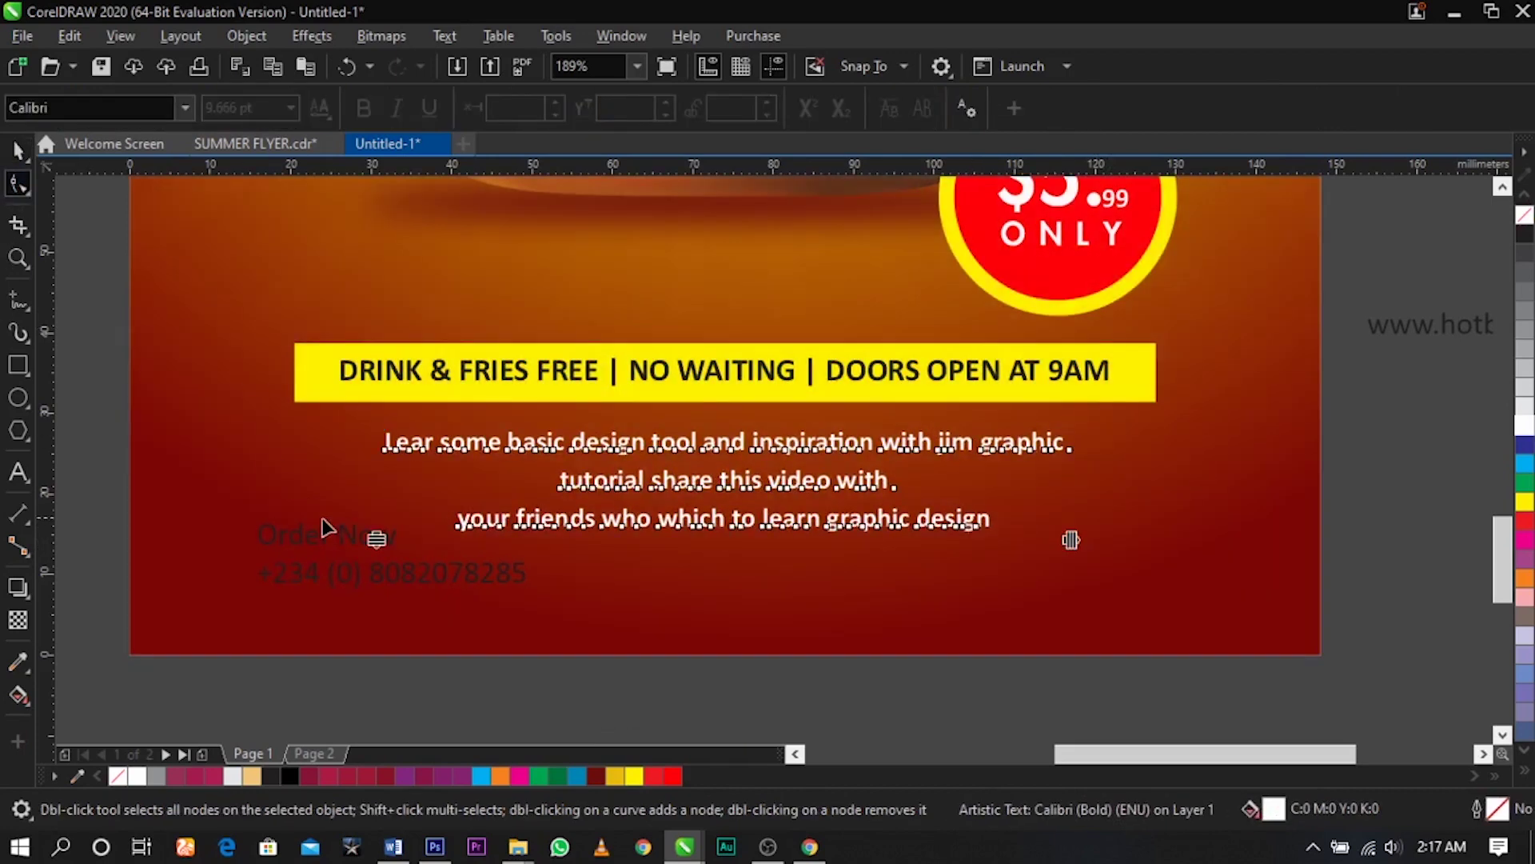
left_click_drag(373, 548, 374, 524)
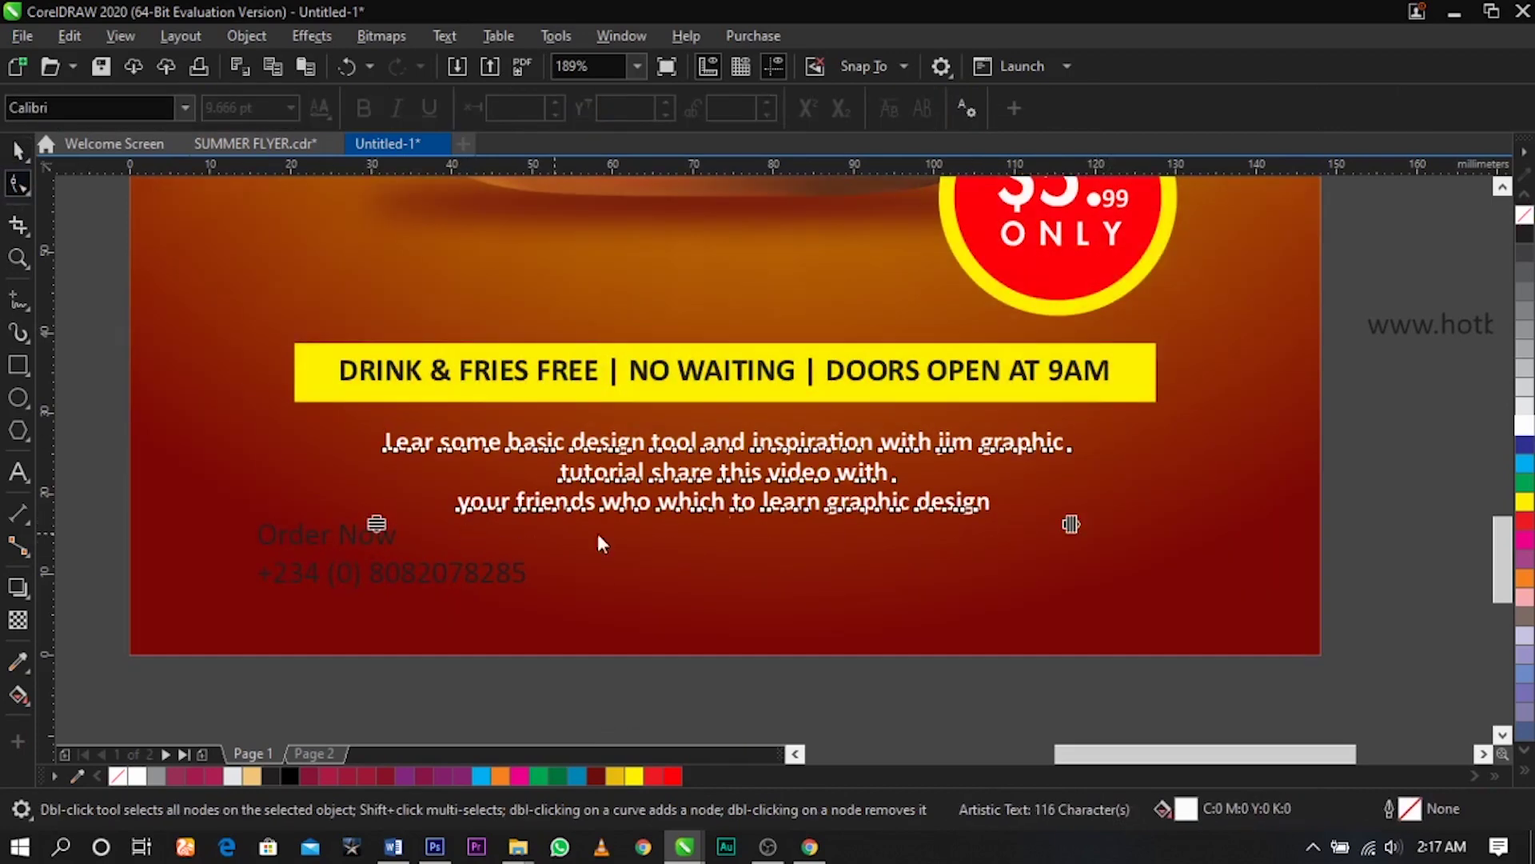
key("space")
left_click_drag(864, 475, 867, 466)
scroll(866, 465, "down", 1)
left_click(870, 610)
Draw a white-outlined rectangle about 33.8 by 12.3 mm around "Order Now" in the flyer's lower left corner
key("z")
left_click_drag(358, 292, 1340, 600)
key("space")
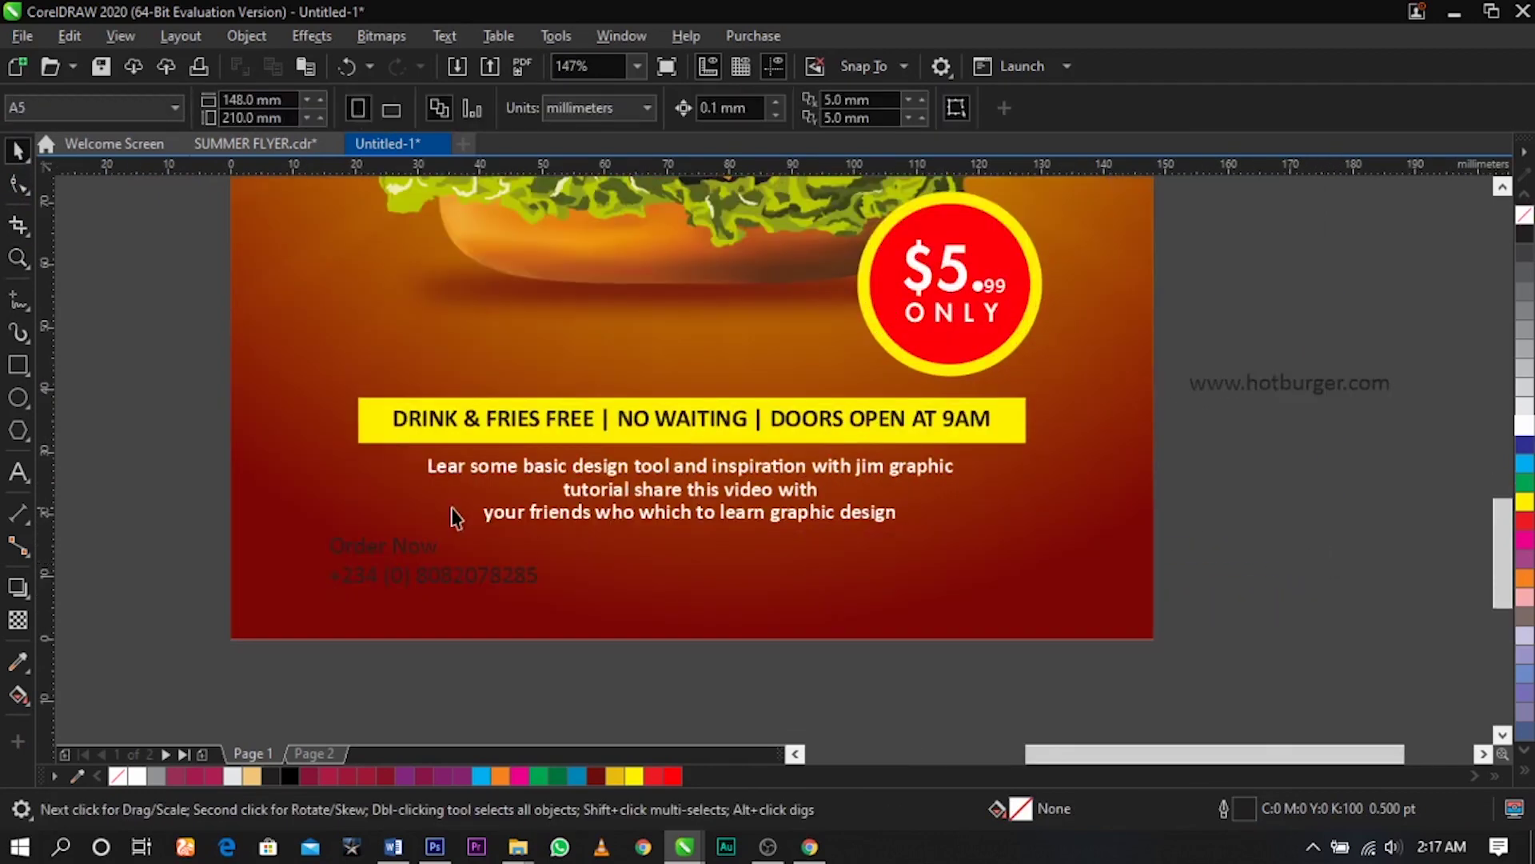
left_click(16, 366)
left_click_drag(286, 527, 479, 609)
key("space")
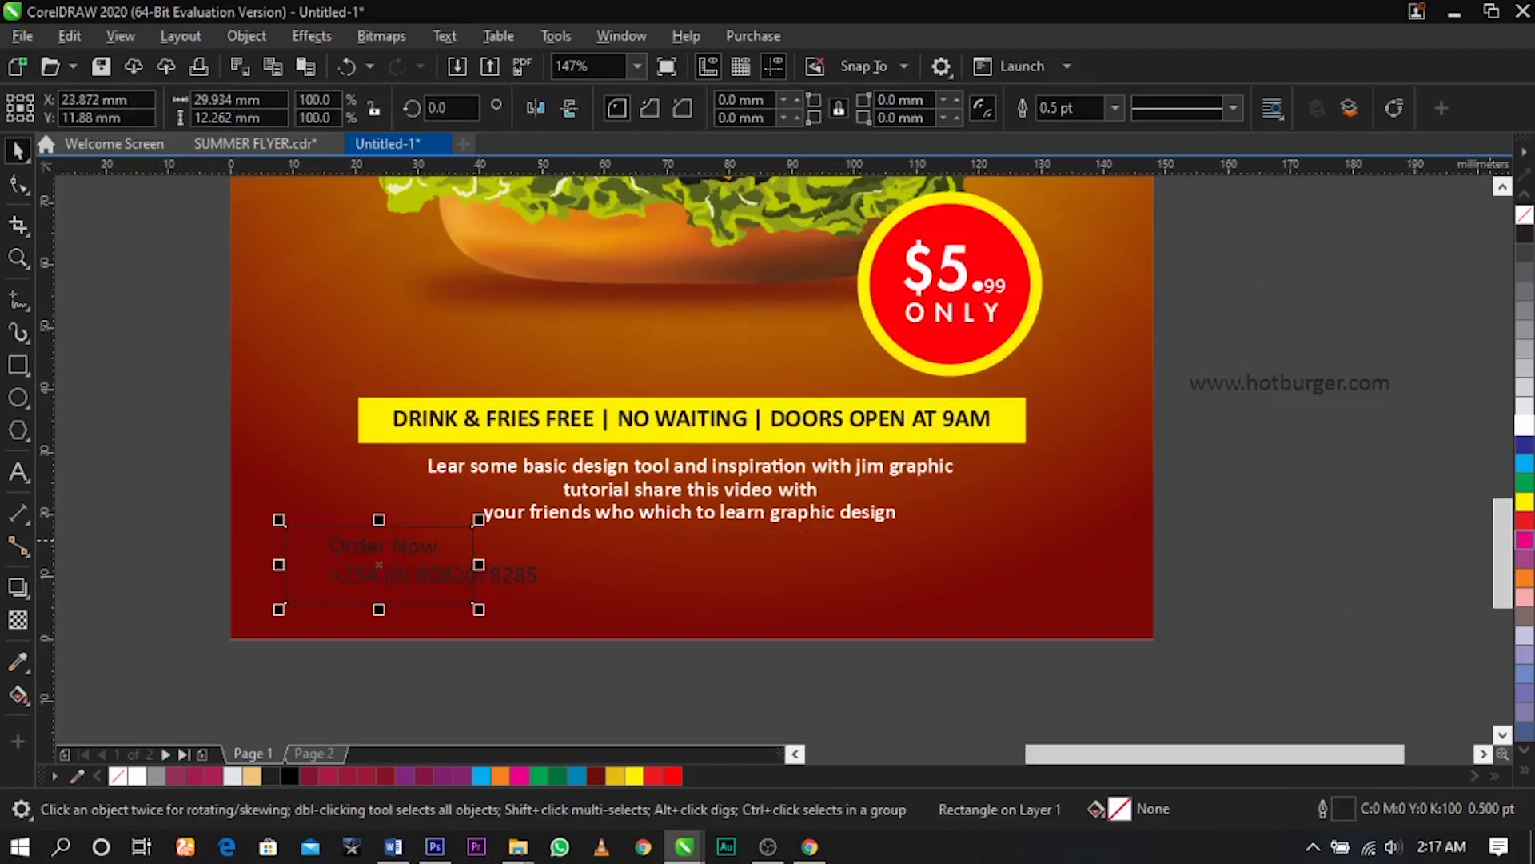
right_click(1520, 431)
key("F2")
left_click_drag(142, 487, 716, 627)
left_click_drag(886, 480, 837, 477)
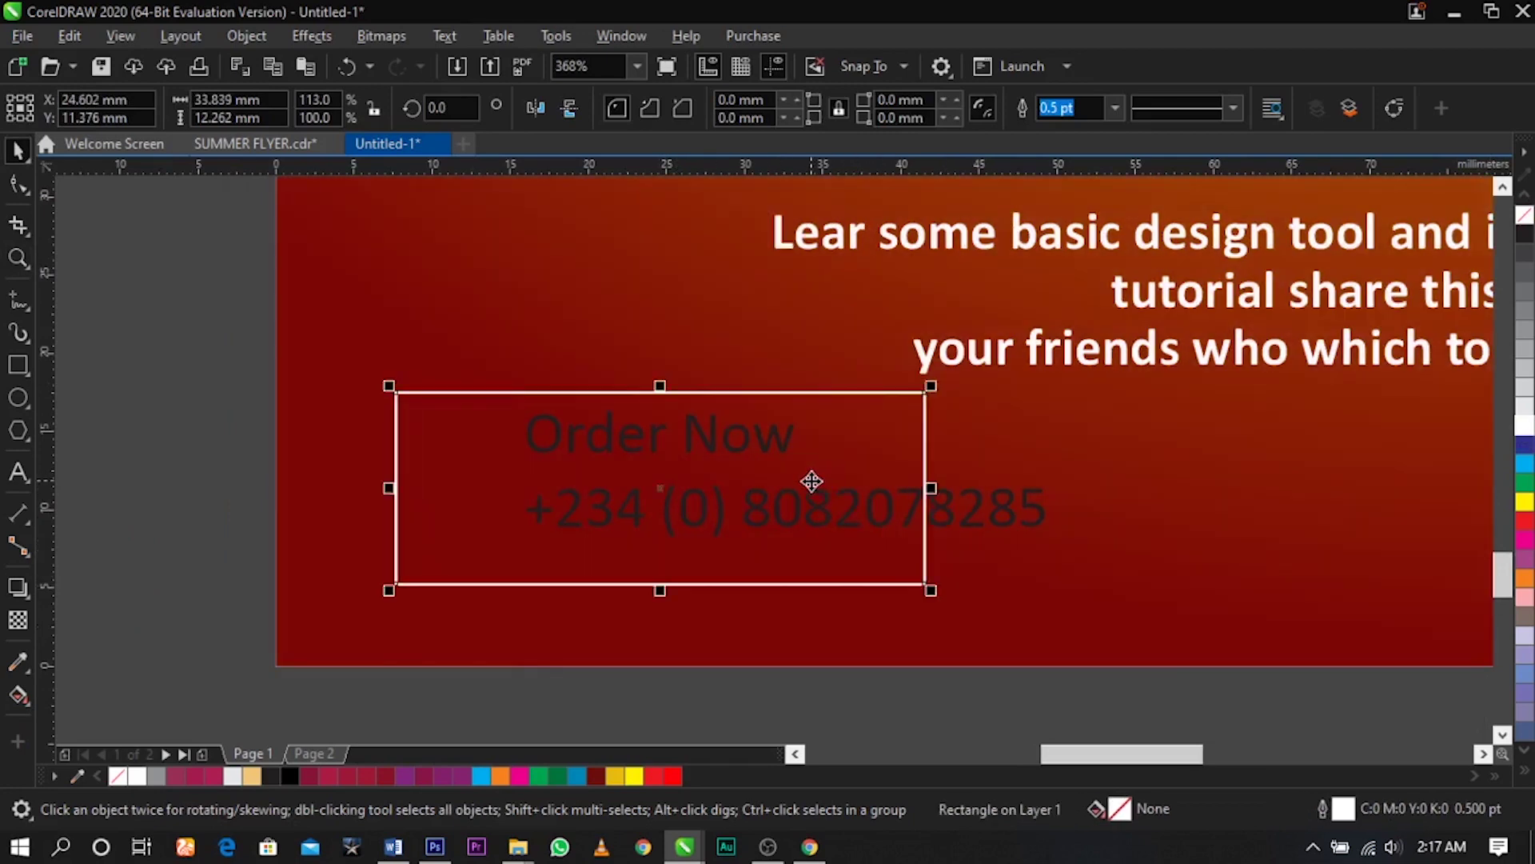
Move the yellow promo bar, its text and the white paragraph up slightly together
scroll(812, 481, "down", 1)
left_click(780, 581)
scroll(648, 494, "down", 1)
key("F2")
left_click_drag(481, 312, 1276, 535)
key("space")
left_click_drag(1404, 345, 378, 557)
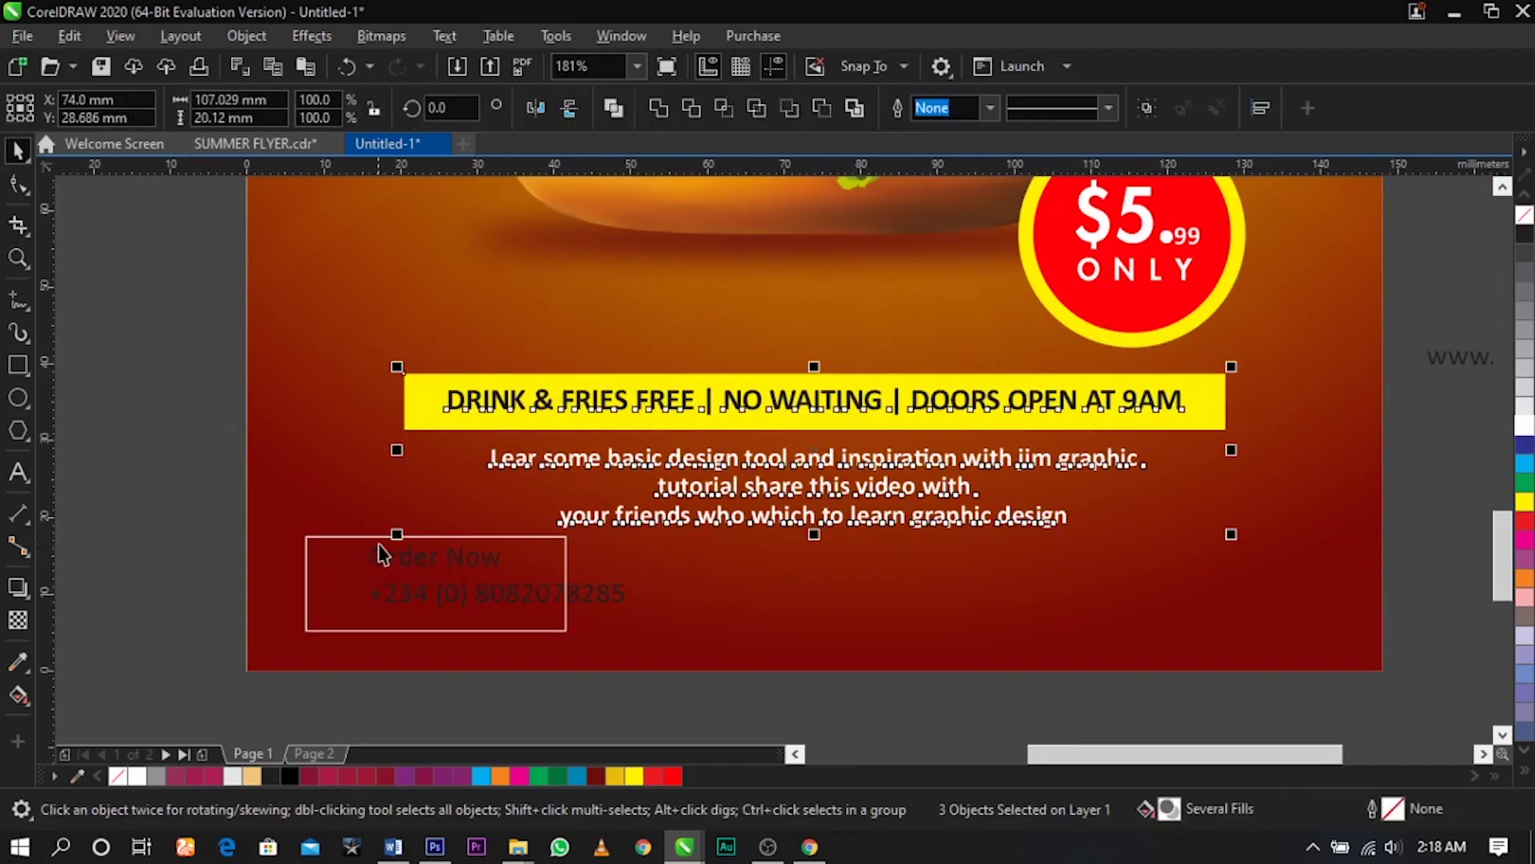
left_click_drag(805, 415, 810, 405)
Move the whole price badge with its texts slightly up and to the right
scroll(810, 405, "down", 2)
left_click_drag(1177, 497, 868, 233)
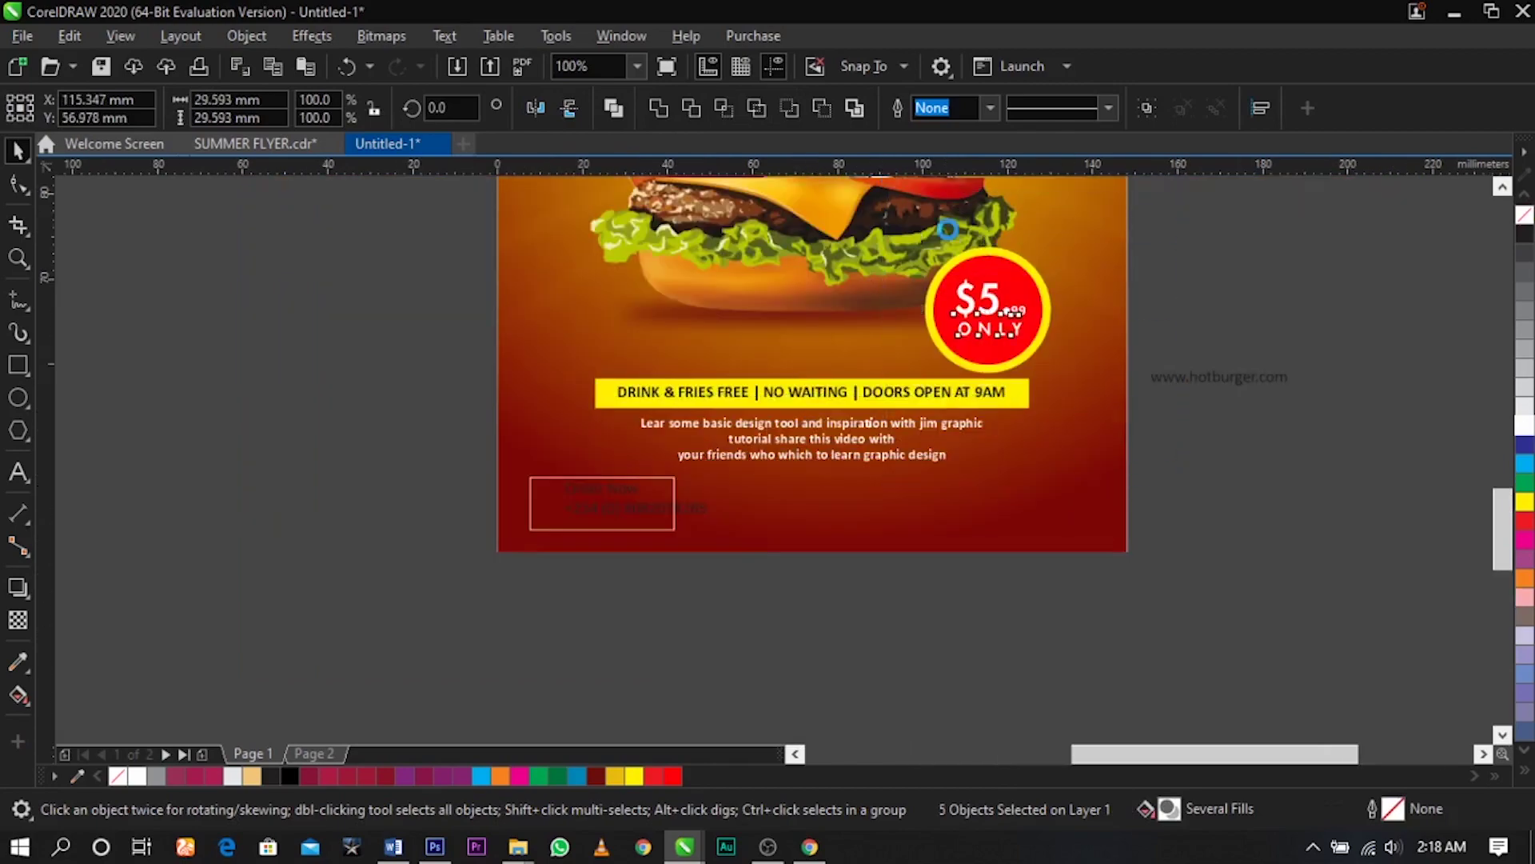
scroll(955, 236, "up", 2)
left_click_drag(986, 305, 1026, 272)
Set the outline width of the rectangle around "Order Now" to 1.5 pt
scroll(1160, 374, "down", 1)
key("F2")
left_click_drag(478, 389, 1193, 672)
left_click(644, 541)
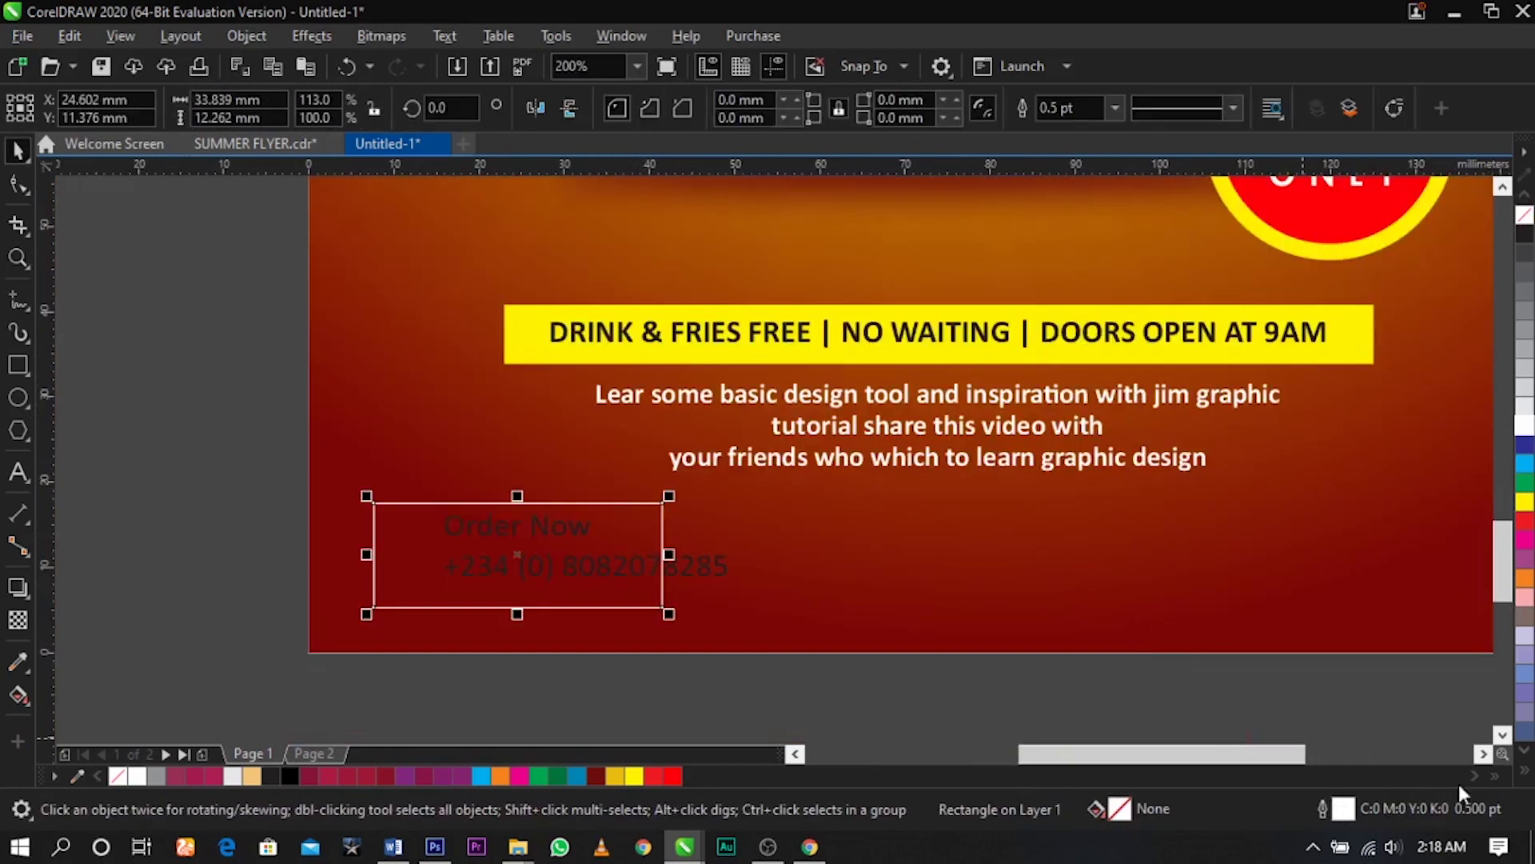
double_click(1340, 818)
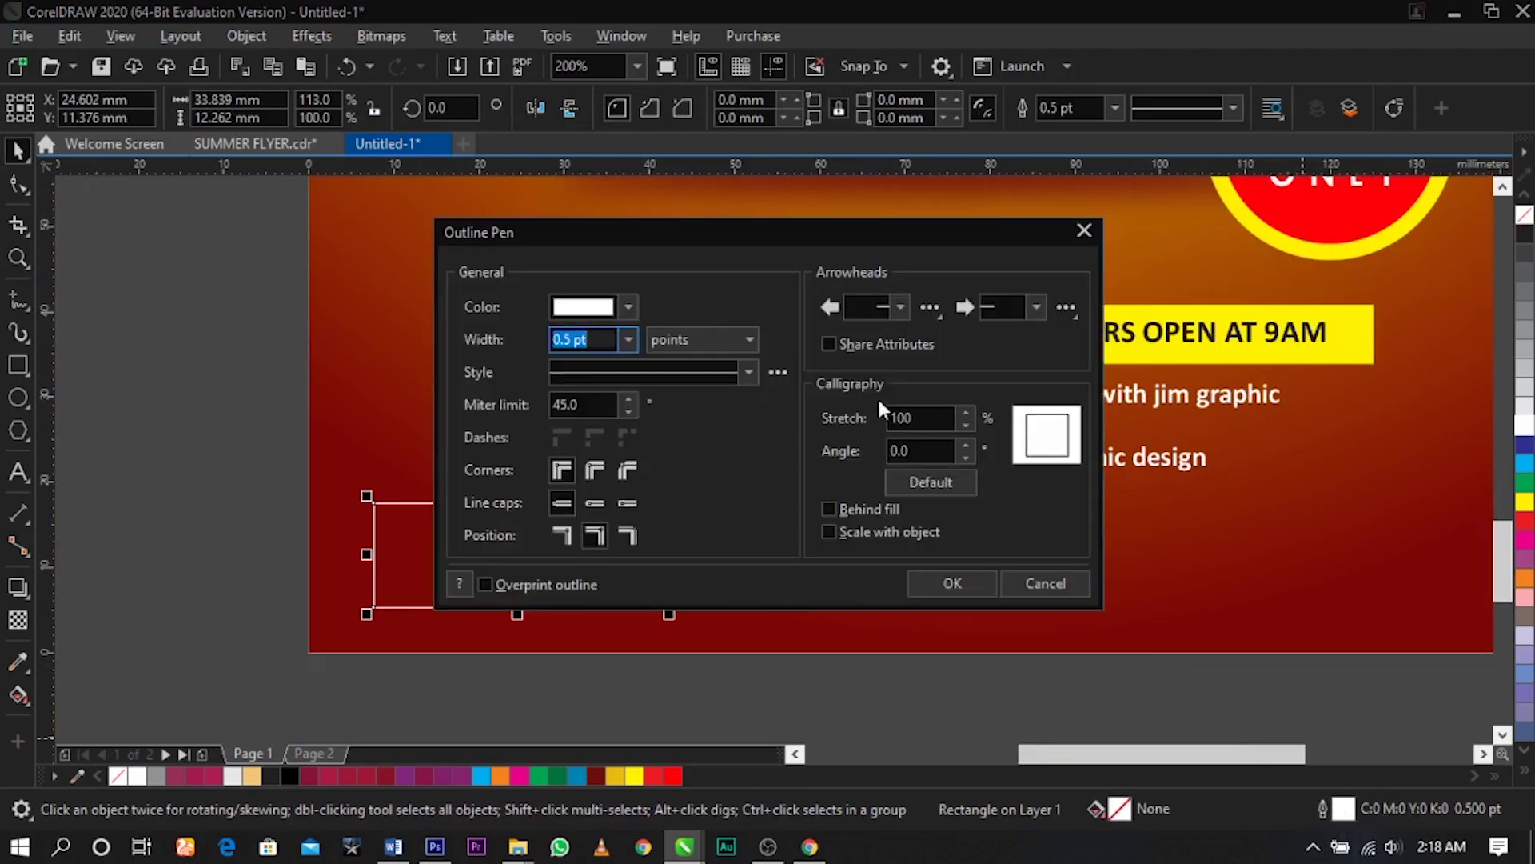
left_click_drag(863, 240, 1132, 196)
left_click(897, 292)
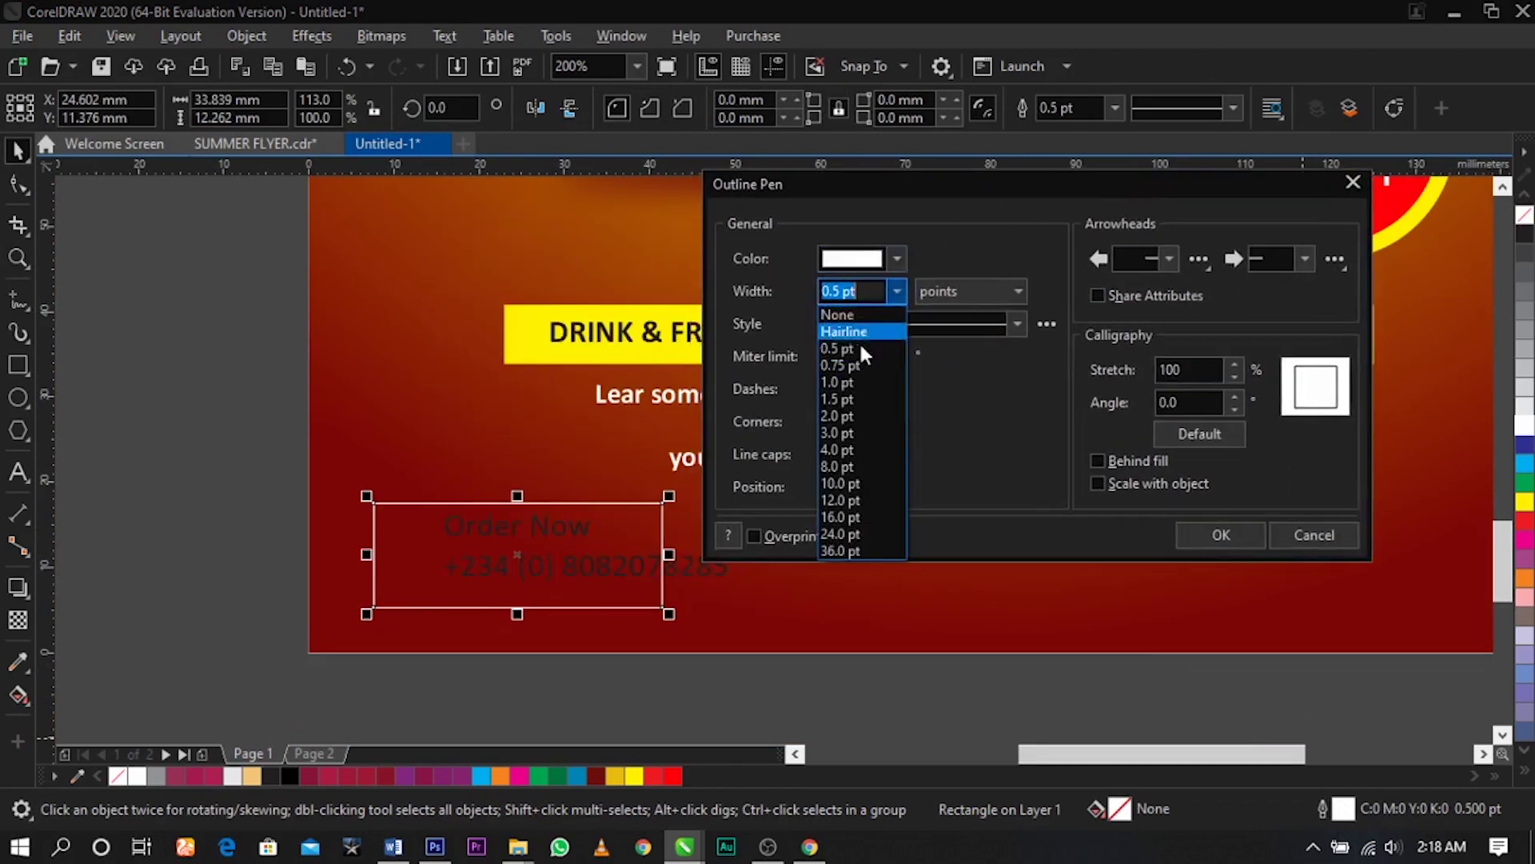
left_click(859, 397)
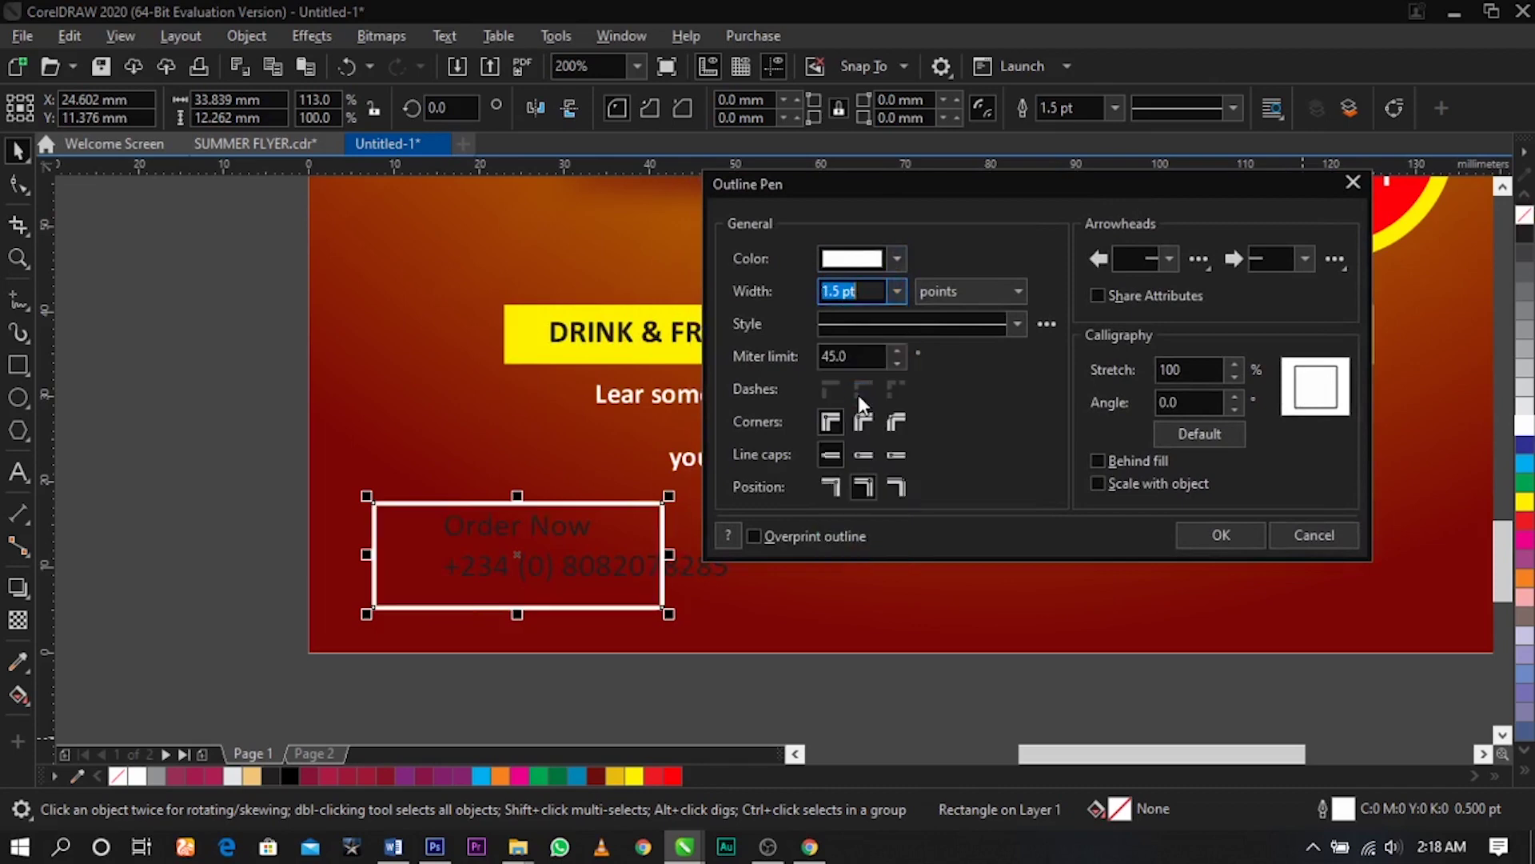
left_click(1224, 535)
Widen the white-outlined rectangle to about 35 mm
key("F2")
left_click_drag(295, 480, 890, 691)
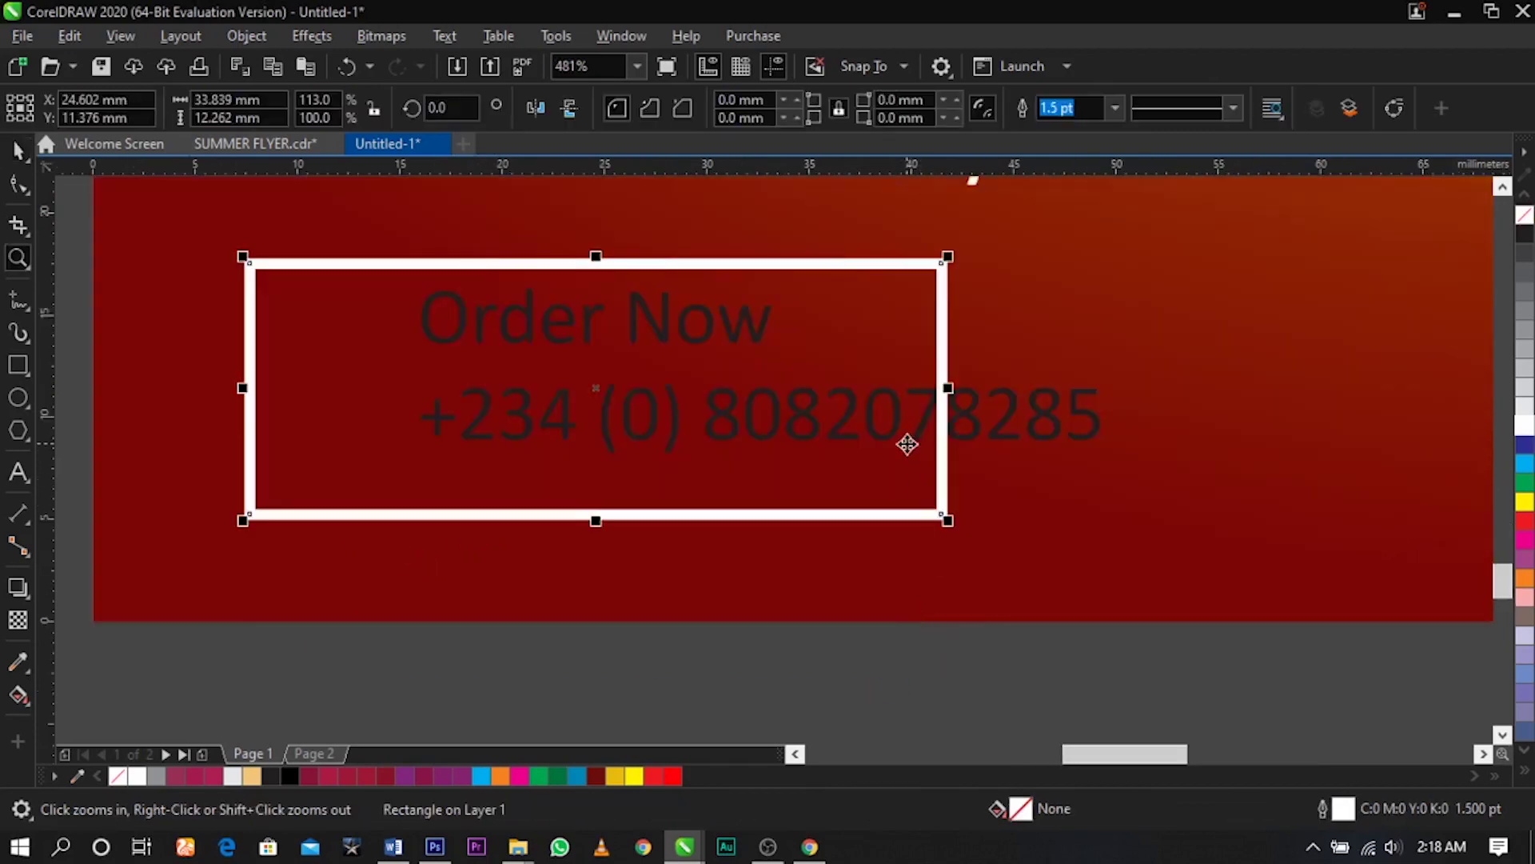
left_click_drag(948, 388, 972, 390)
scroll(916, 404, "down", 5)
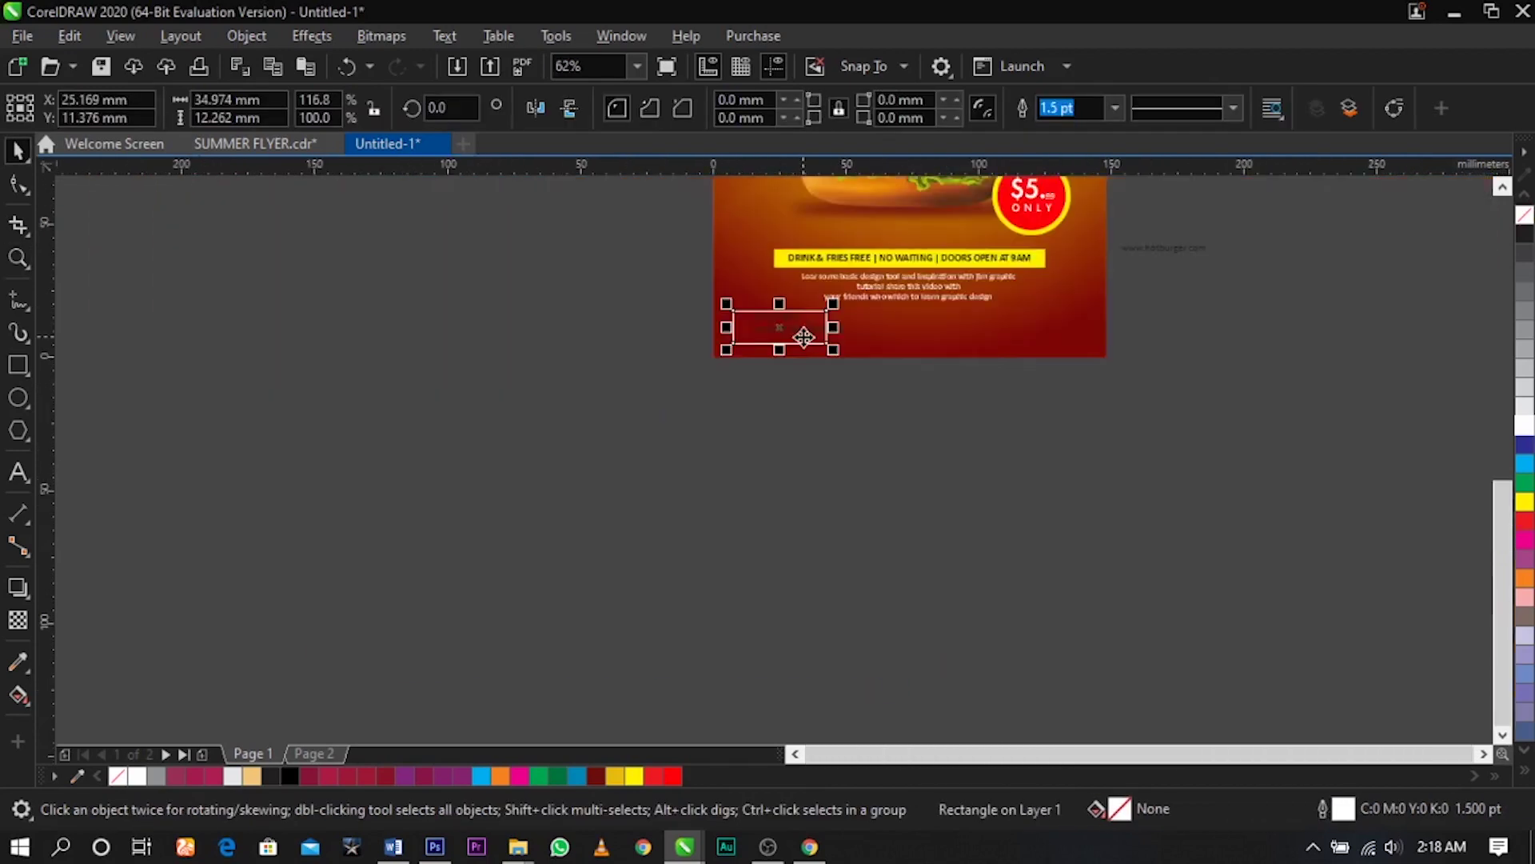
scroll(868, 376, "up", 4)
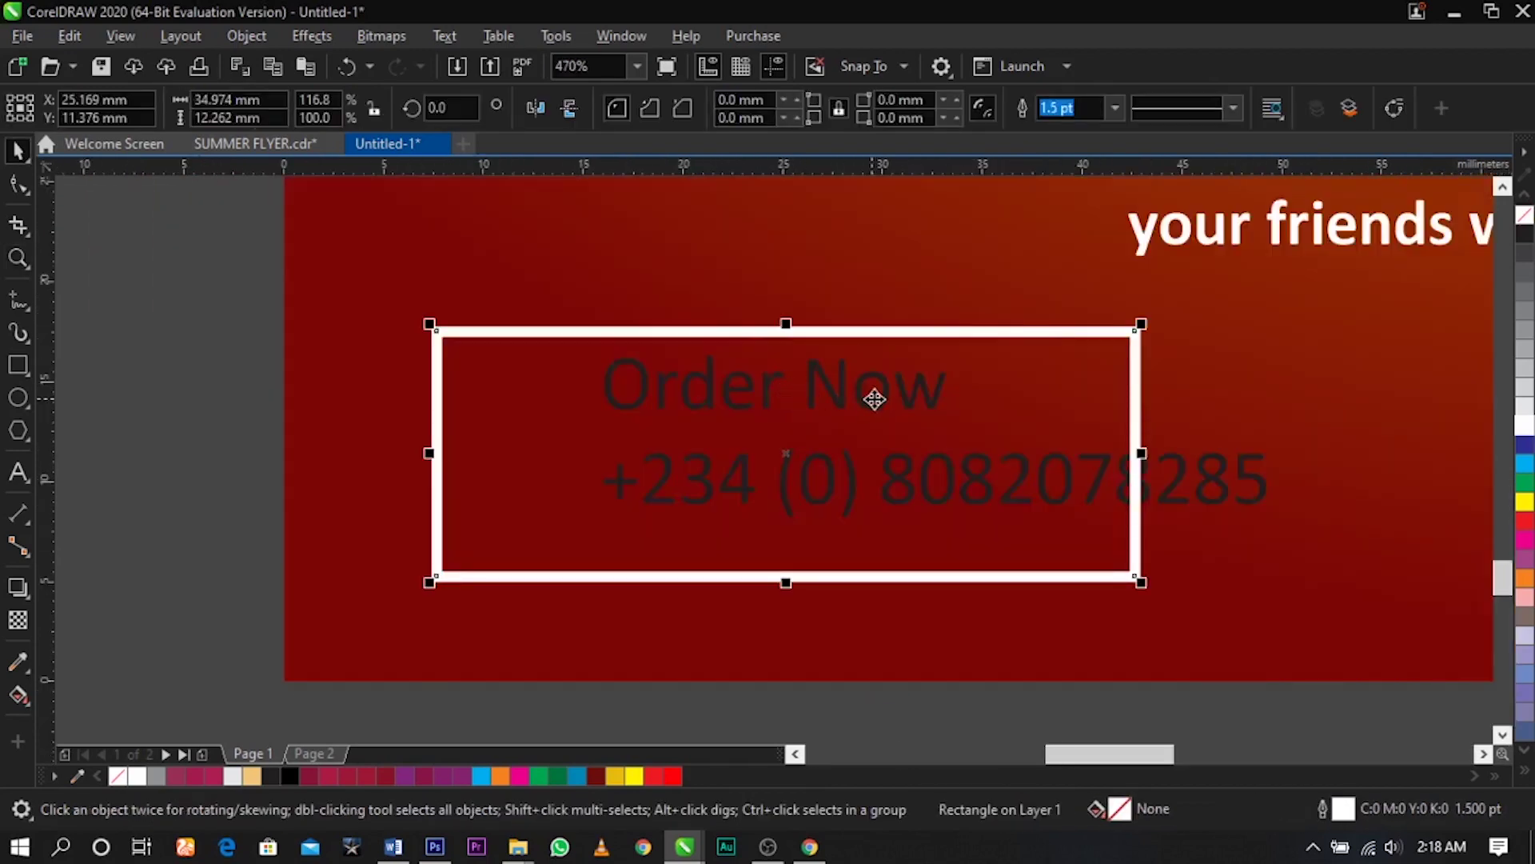
Separate "Order Now" from the phone number, enlarge it to about 14.9 pt and fill it yellow
left_click(872, 398)
left_click_drag(884, 405, 984, 456)
left_click(846, 438)
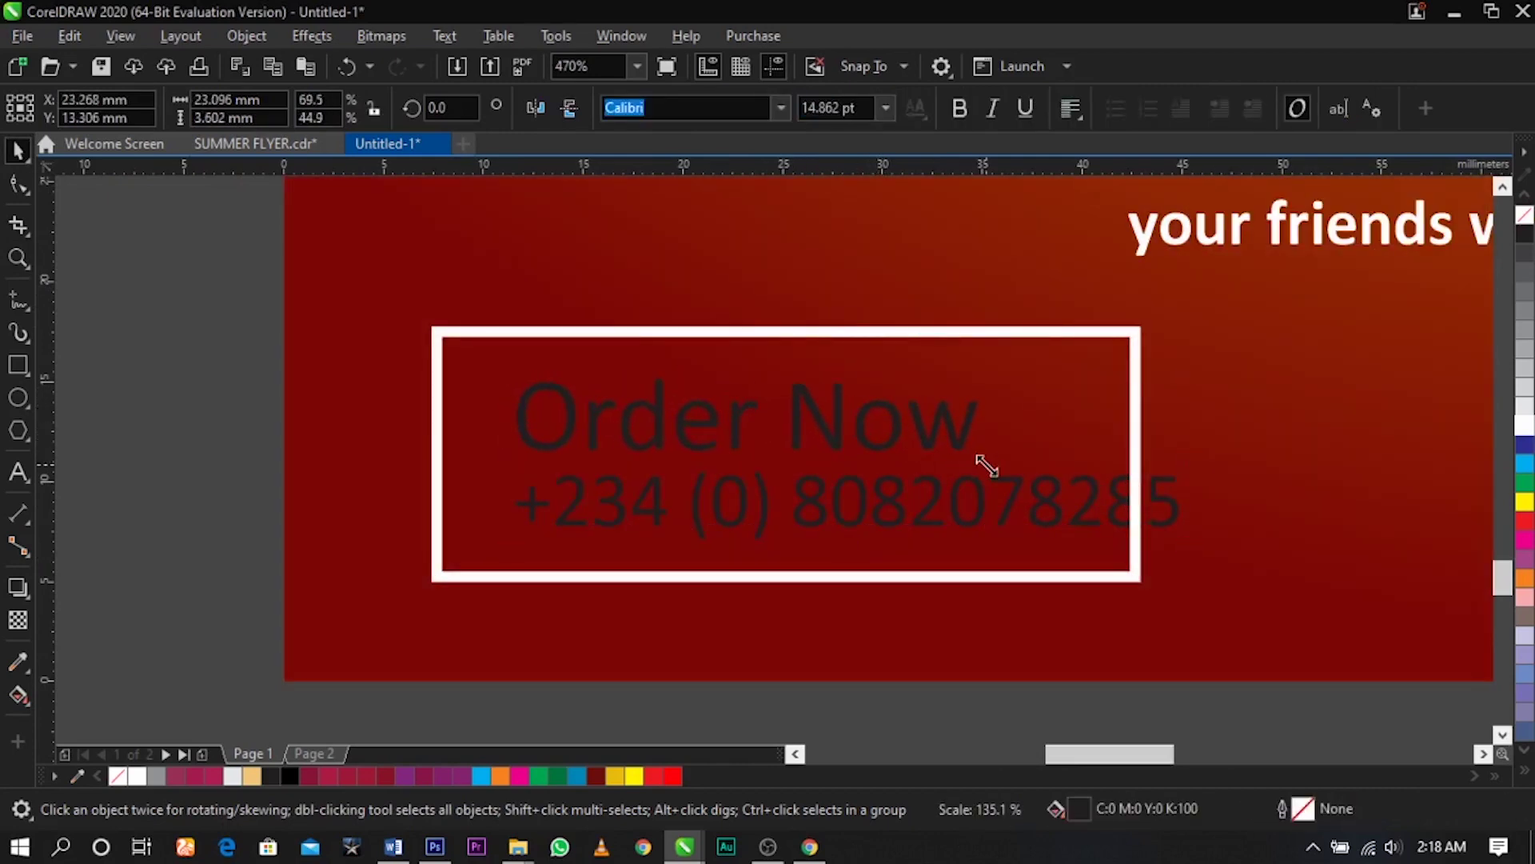
left_click(1525, 504)
Change the "Order Now" text to uppercase
double_click(974, 423)
key("ctrl+a")
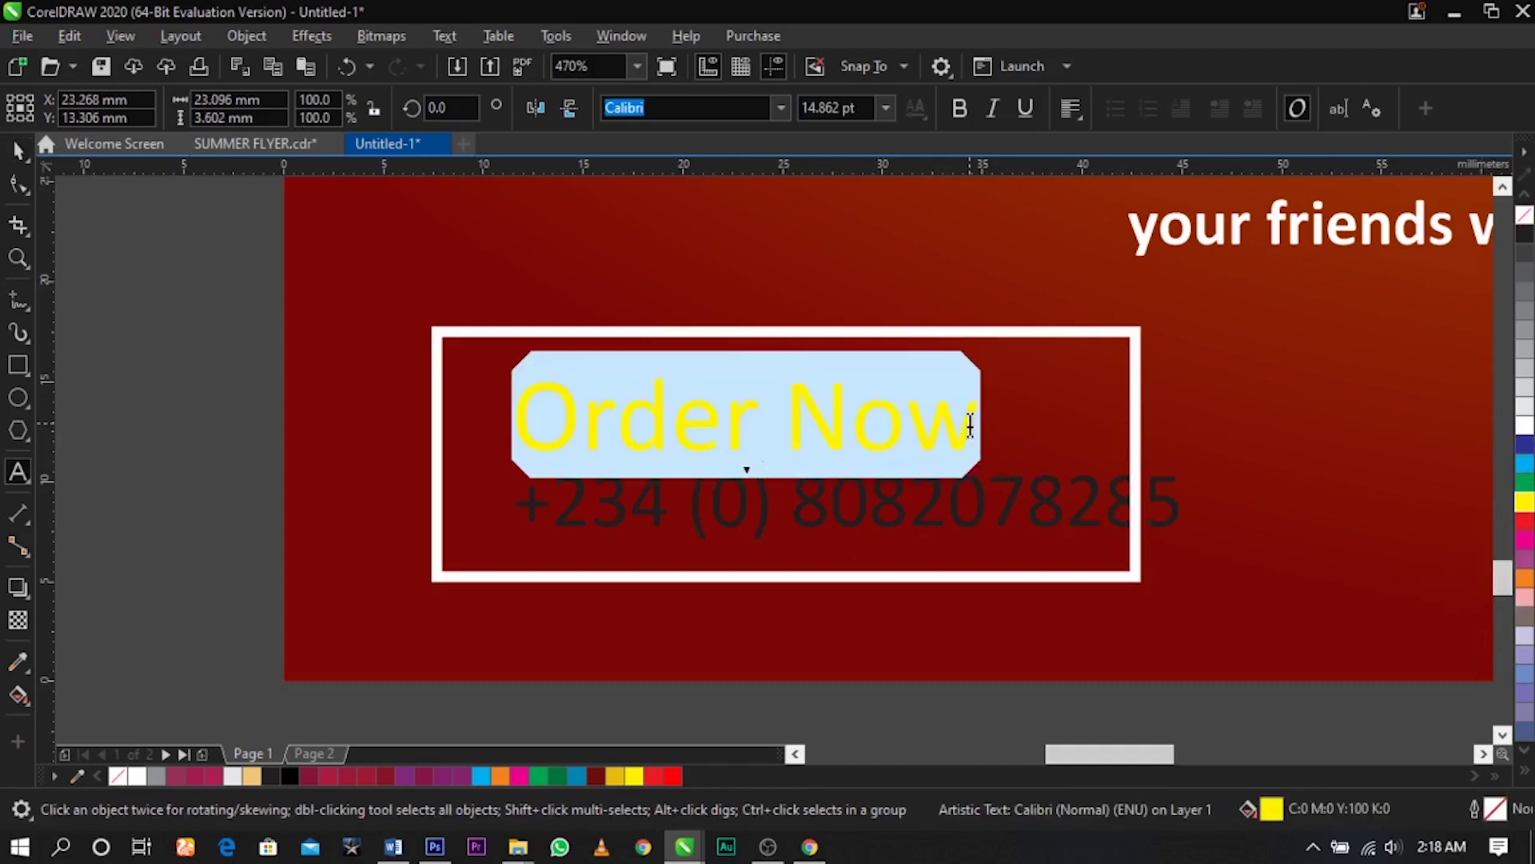
key("shift+F3")
left_click(726, 491)
key("ctrl+space")
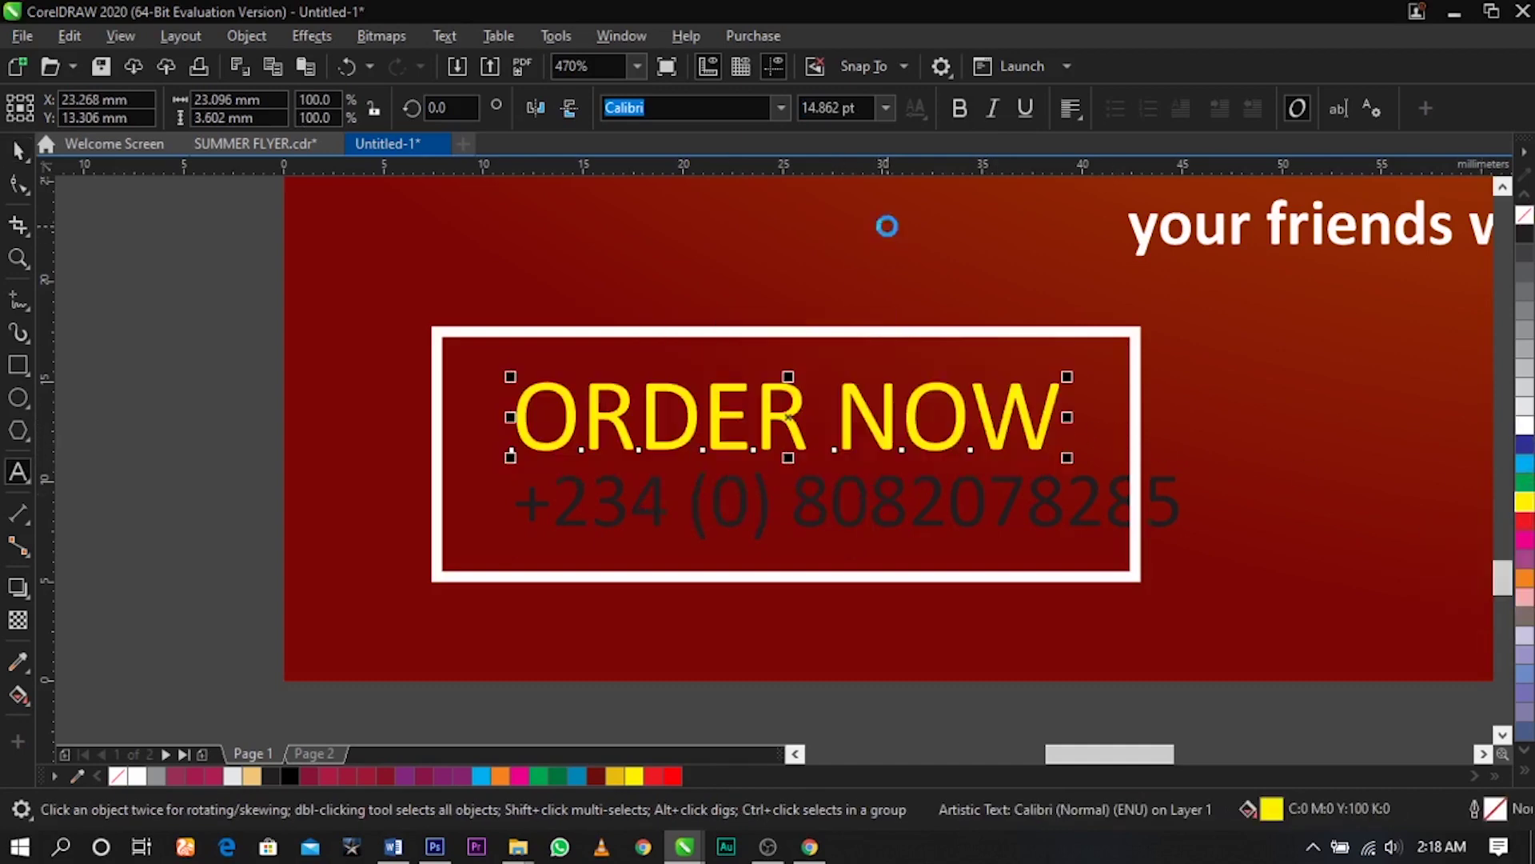
Set "ORDER NOW" in bold Futura LT and scale it down to fit inside the white frame
left_click(781, 107)
left_click(746, 171)
left_click(962, 107)
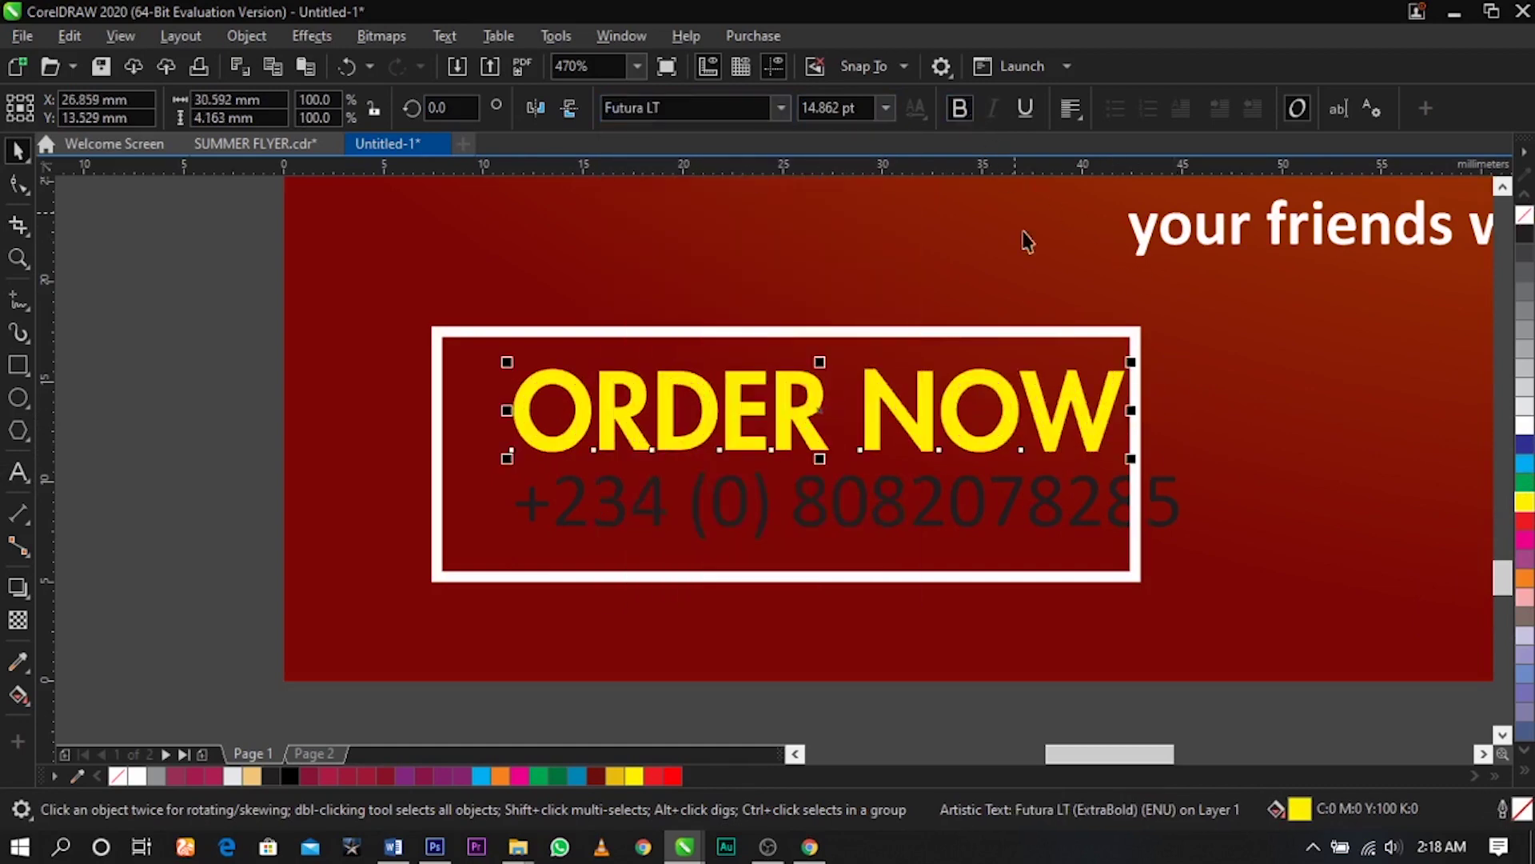
left_click_drag(1131, 459, 1097, 453)
left_click(1135, 451, "shift")
Fill the phone number white and shrink it to about 7.6 pt to fit inside the frame
left_click(1149, 502)
left_click(1159, 503)
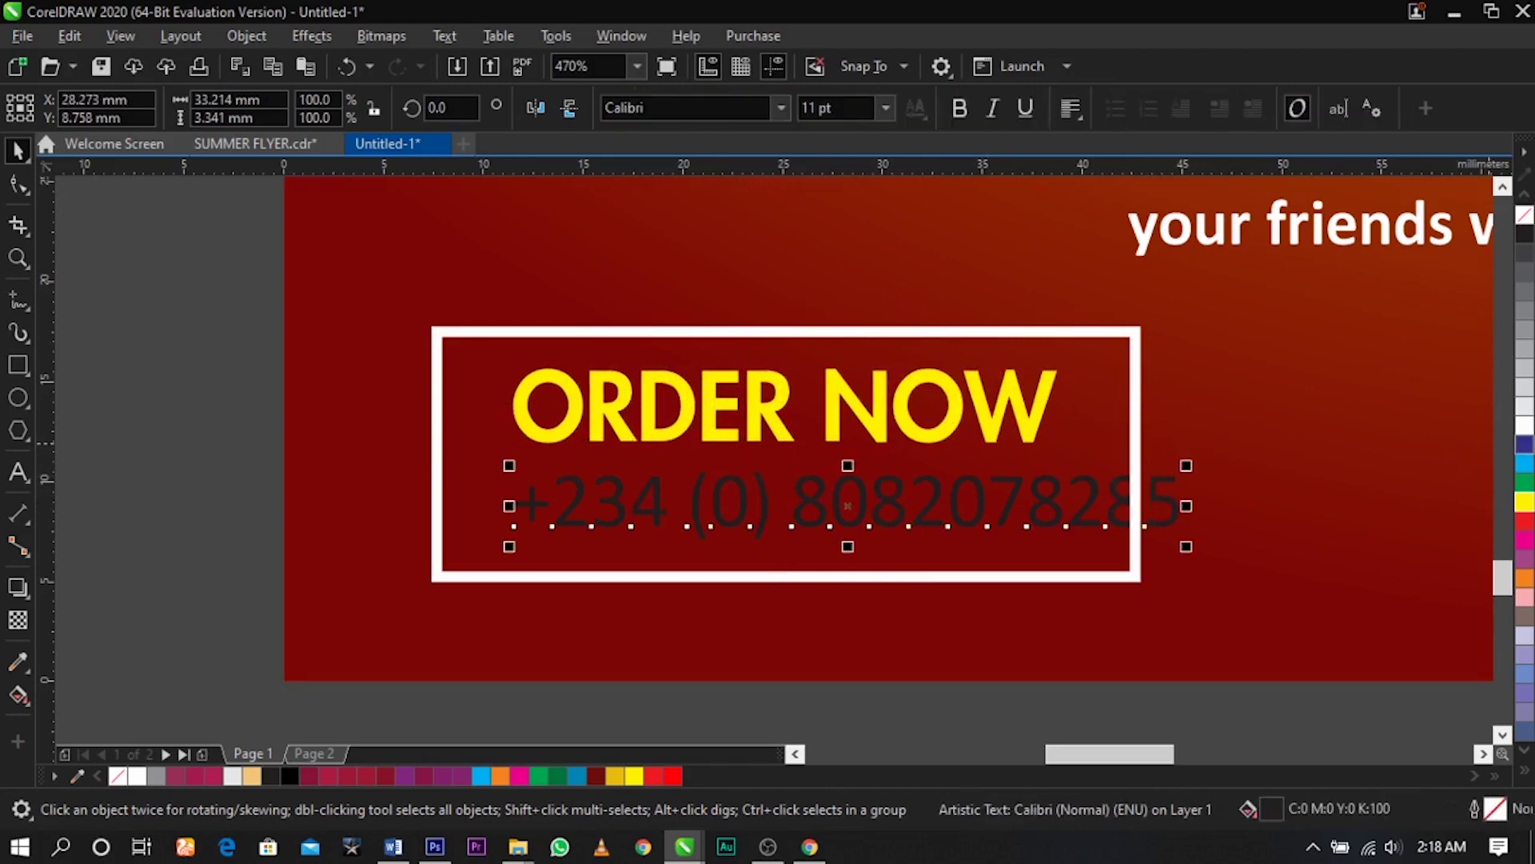
left_click(1525, 426)
left_click_drag(1189, 550, 983, 554)
Insert hyphens into the phone number to separate its last three digit groups
left_click(799, 504)
double_click(792, 502)
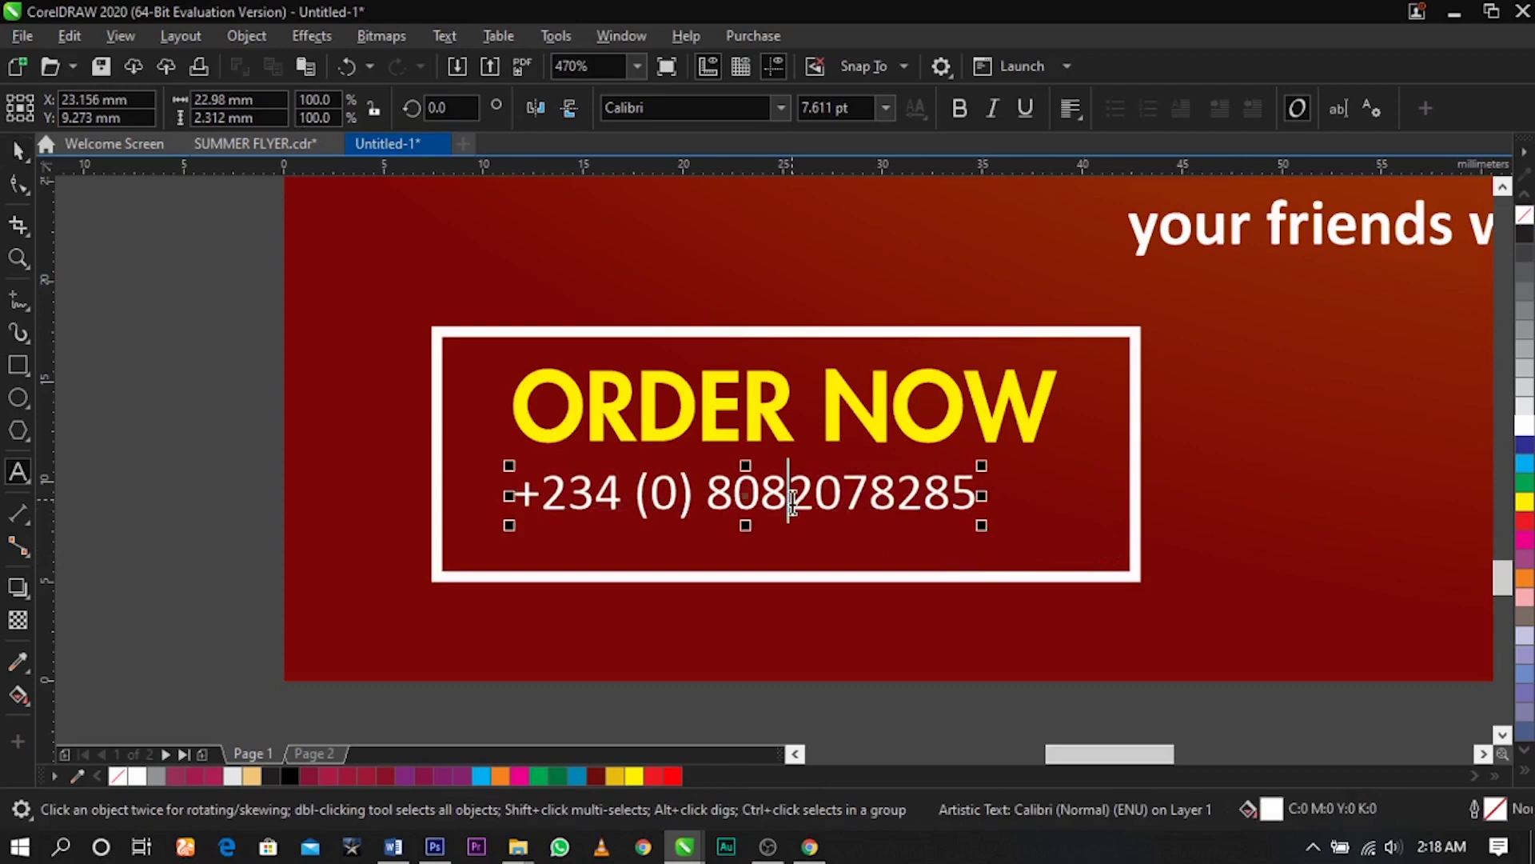
type("-2078-")
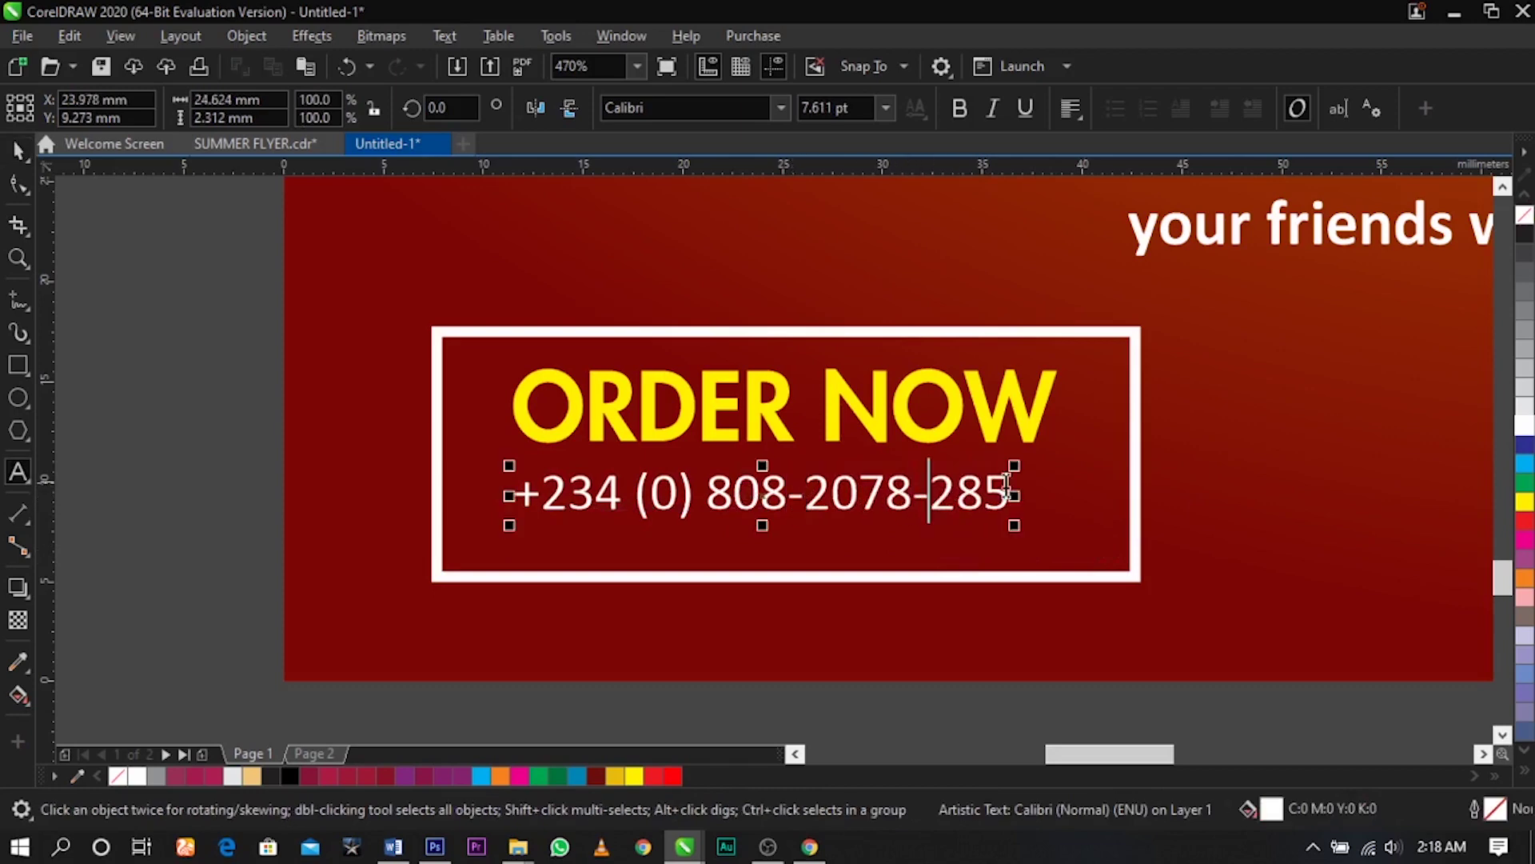
Enlarge the phone number slightly and centre it horizontally beneath "ORDER NOW"
left_click_drag(1019, 528, 1043, 539)
left_click(1032, 444, "shift")
key("c")
left_click_drag(1031, 443, 1030, 452)
key("ctrl+z")
Group "ORDER NOW" with the phone number and centre the group vertically in the white frame
left_click_drag(212, 305, 1076, 555)
key("ctrl+g")
left_click(1107, 576, "shift")
key("e")
scroll(850, 484, "down", 2)
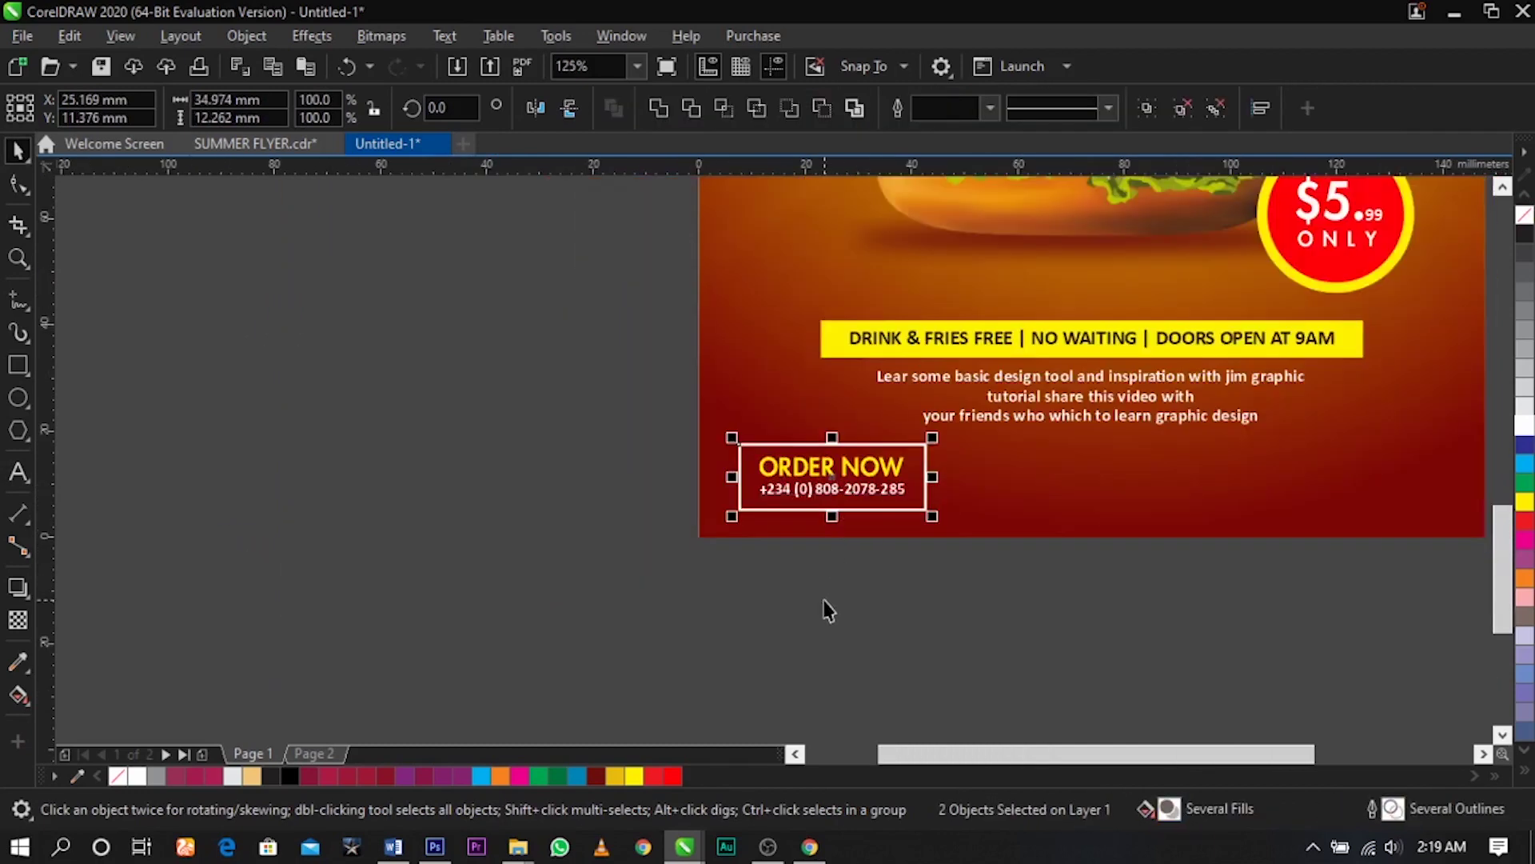
left_click(826, 610)
scroll(749, 563, "down", 1)
key("z")
left_click_drag(687, 570, 1278, 259)
key("space")
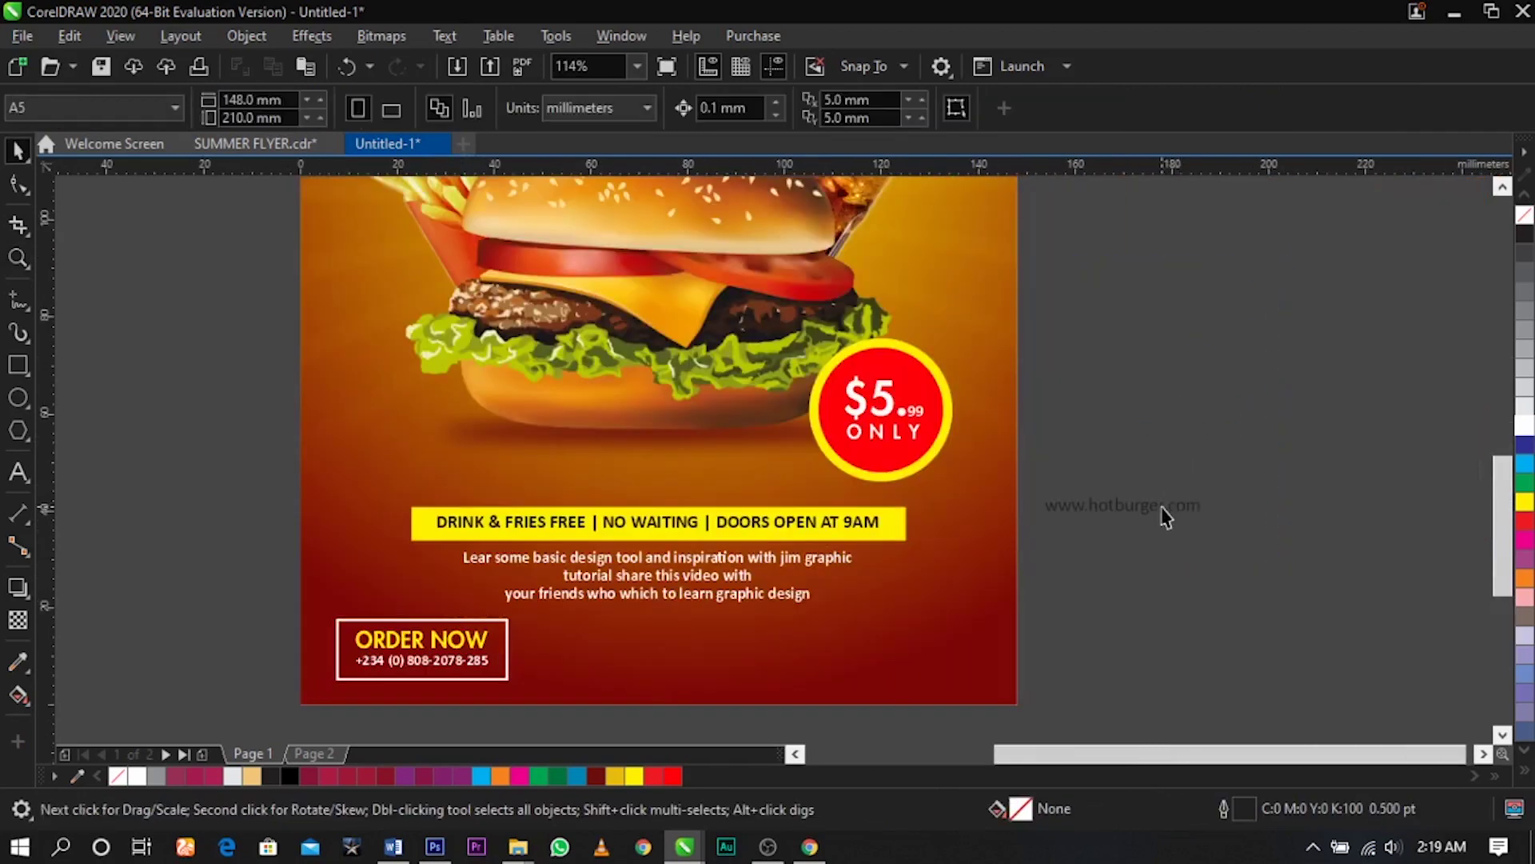
left_click_drag(1182, 510, 944, 673)
left_click(1522, 431)
left_click(1207, 610)
key("z")
left_click_drag(1100, 591, 530, 765)
key("space")
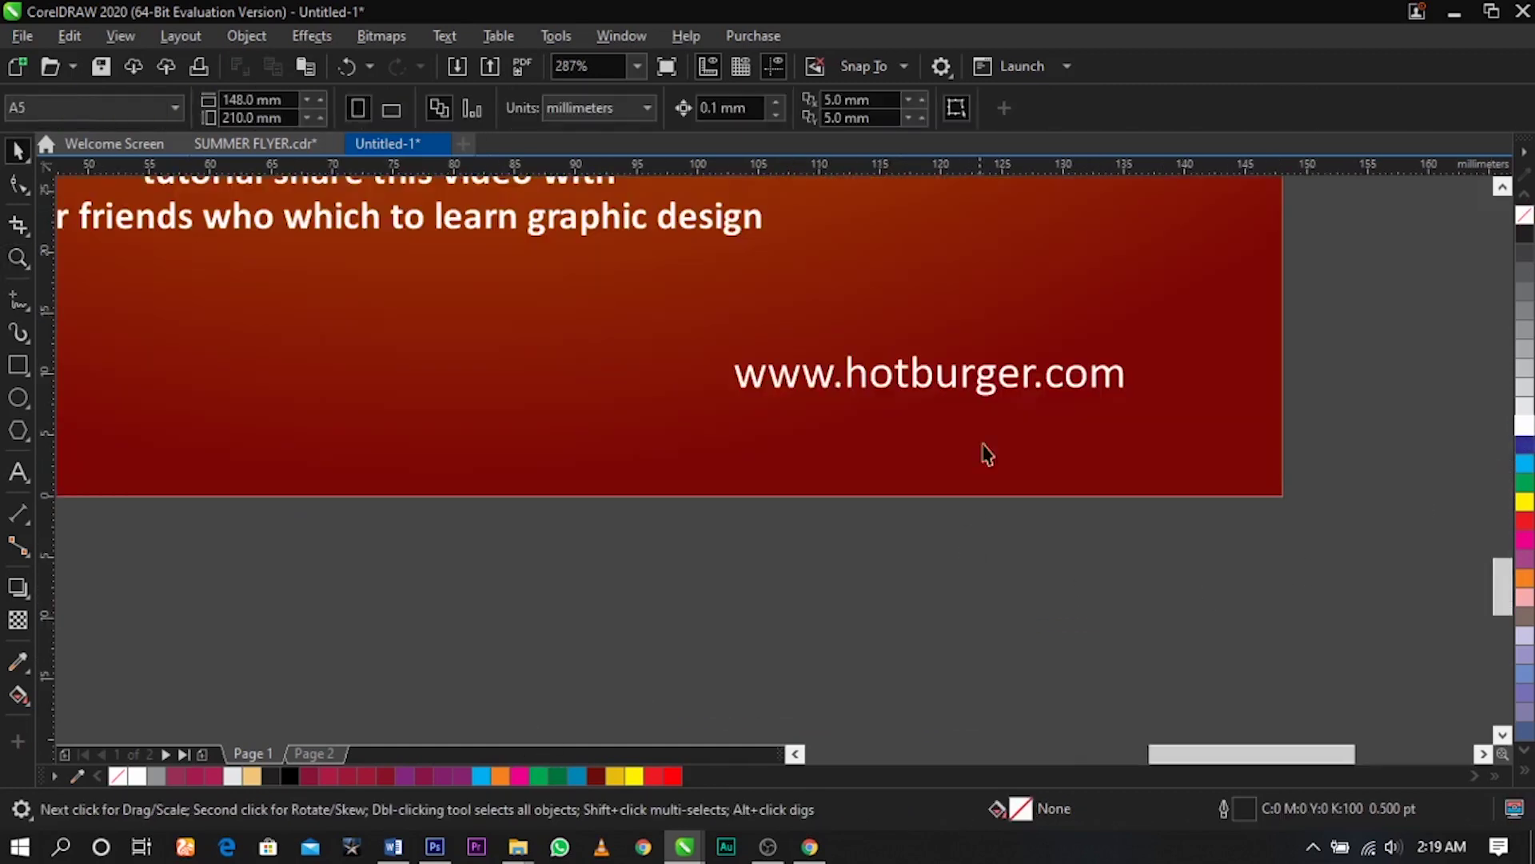
left_click(994, 398)
left_click_drag(1001, 398, 1152, 419)
left_click(9, 190)
key("space")
scroll(1157, 413, "down", 2)
left_click(1300, 437)
key("F4")
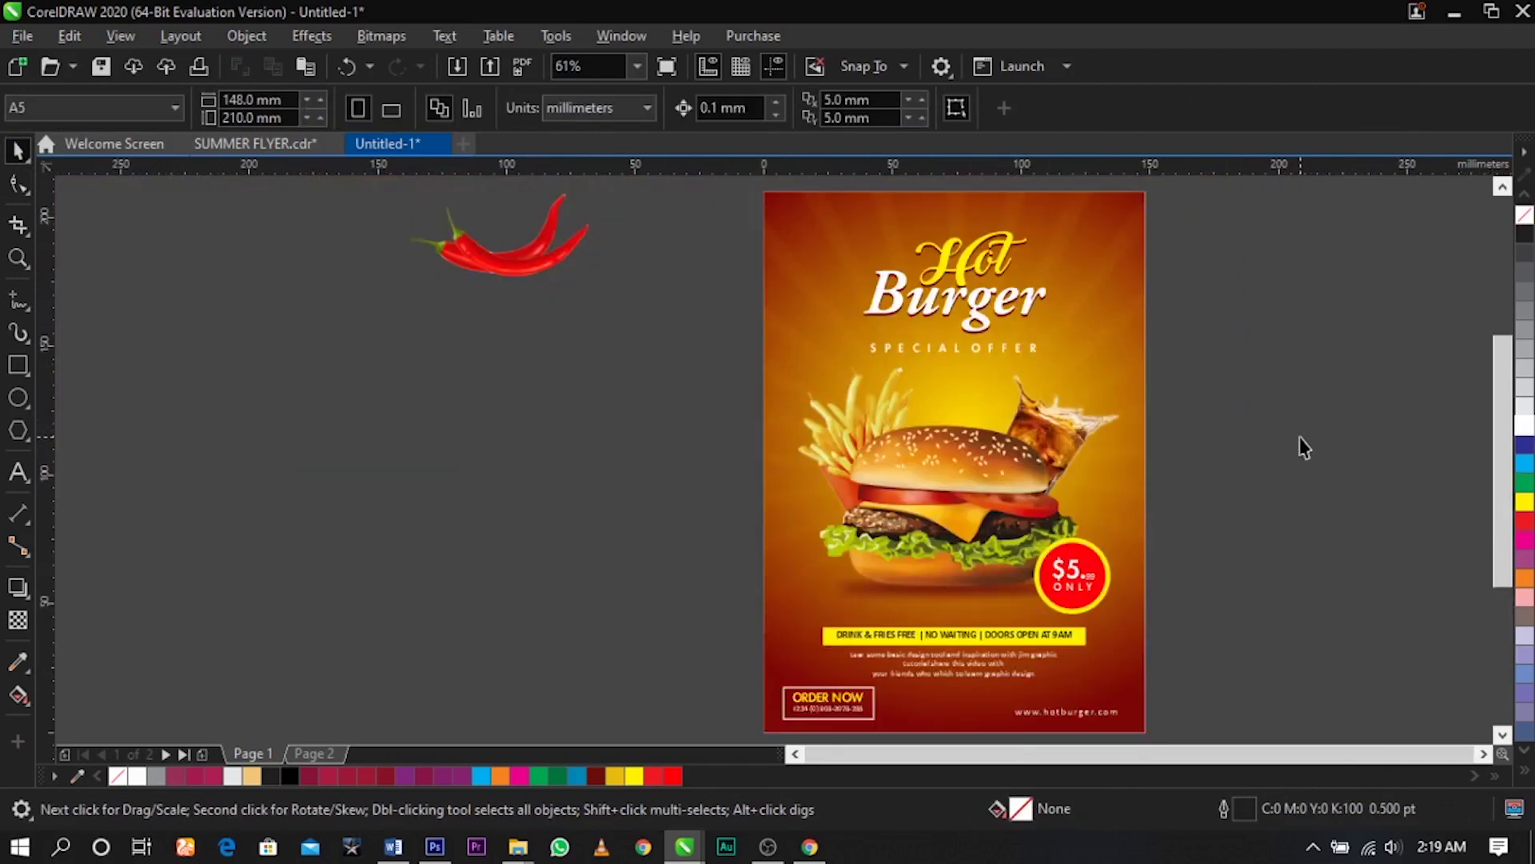
Shrink the chili pepper image to about 27 mm wide and place it to the right of the "Burger" title
left_click(569, 272)
left_click_drag(599, 299, 560, 254)
left_click_drag(674, 281, 1133, 315)
key("F2")
left_click_drag(992, 261, 1161, 386)
Rotate the chili peppers to 255 degrees, scale them down and reposition them beside the title
left_click(998, 329)
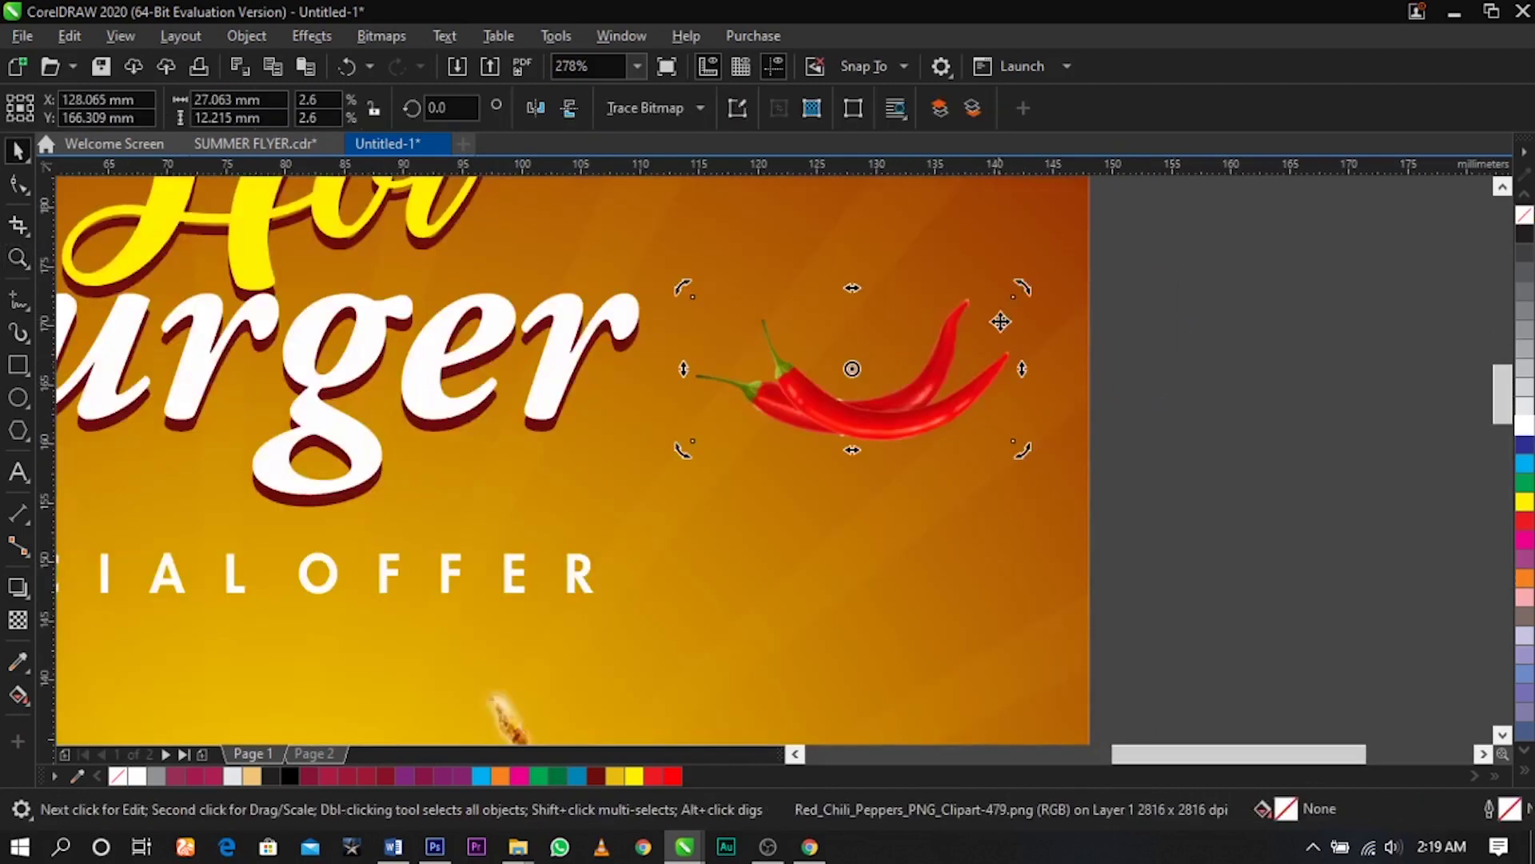
left_click_drag(1026, 289, 867, 486)
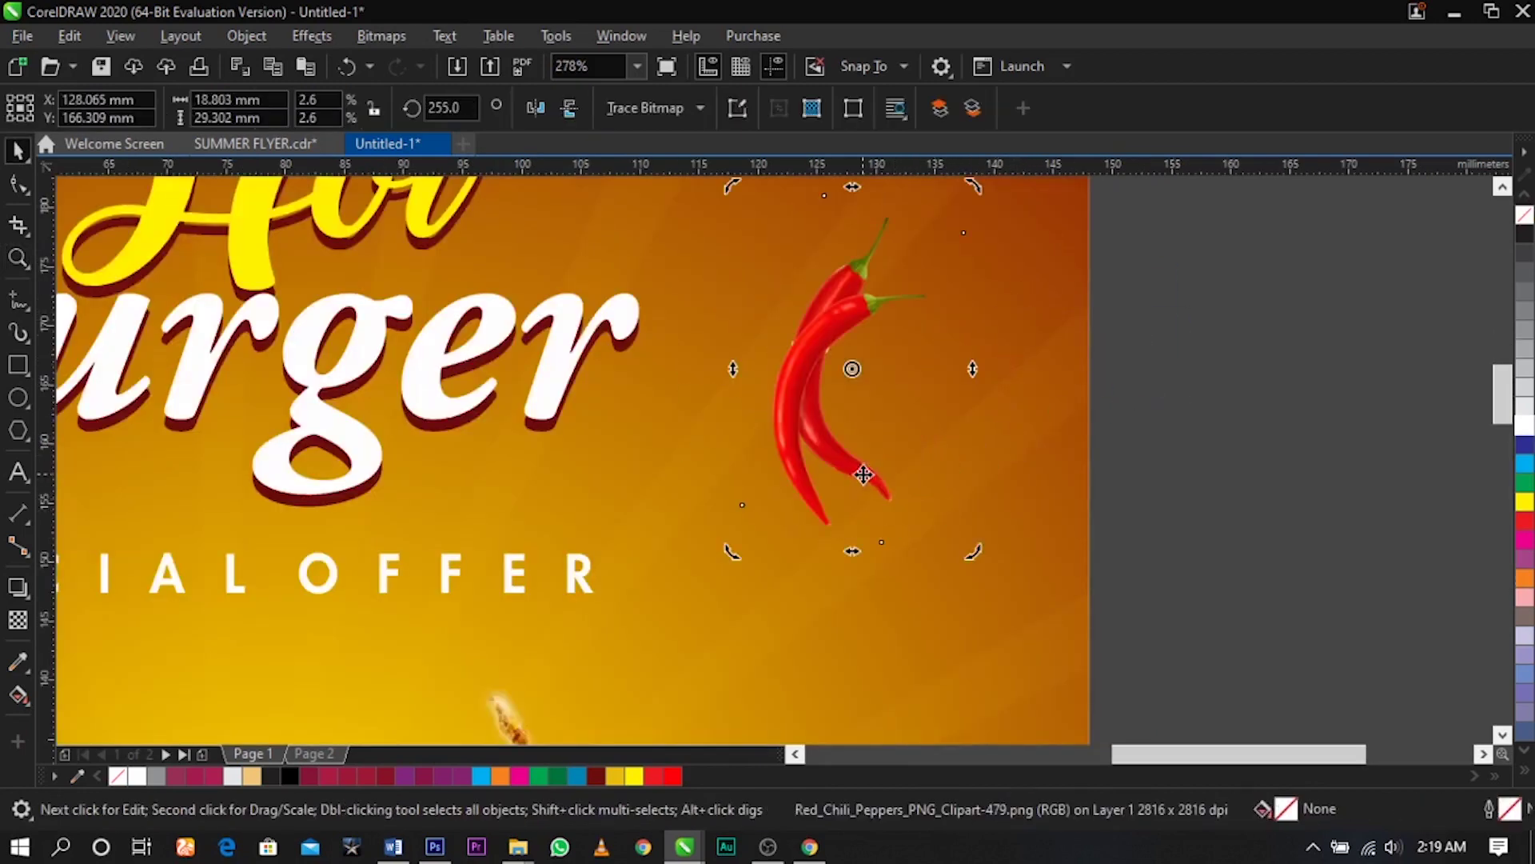
left_click(878, 491)
left_click_drag(957, 541, 940, 474)
left_click_drag(940, 458, 946, 466)
Add the two-line text "Spice Available" below the chili peppers, in Arial 24 pt
left_click_drag(566, 586, 929, 587)
key("ctrl+z")
left_click(17, 473)
left_click(693, 501)
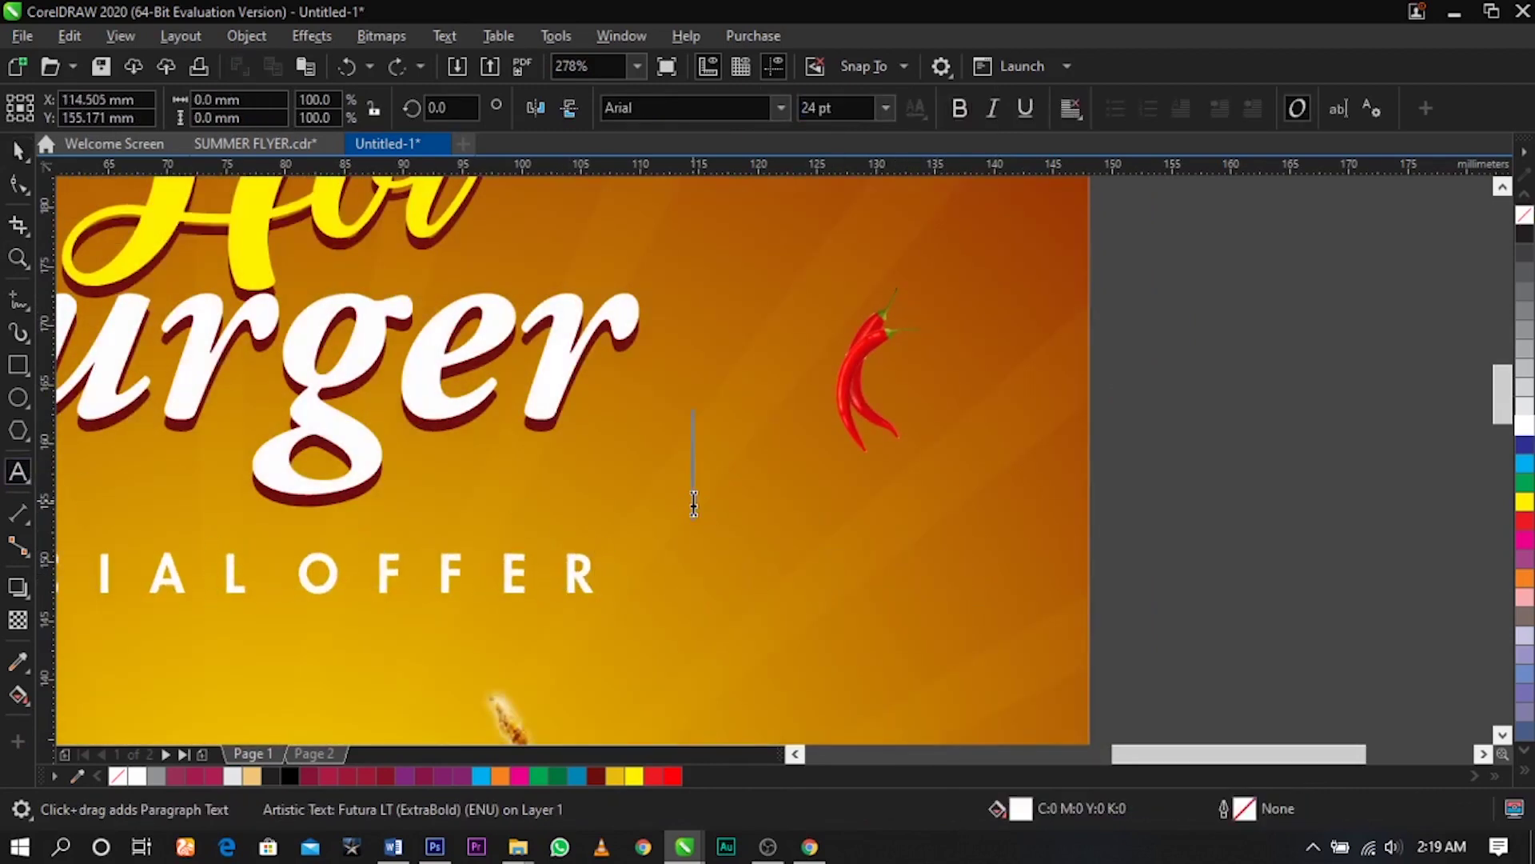
type("Spice")
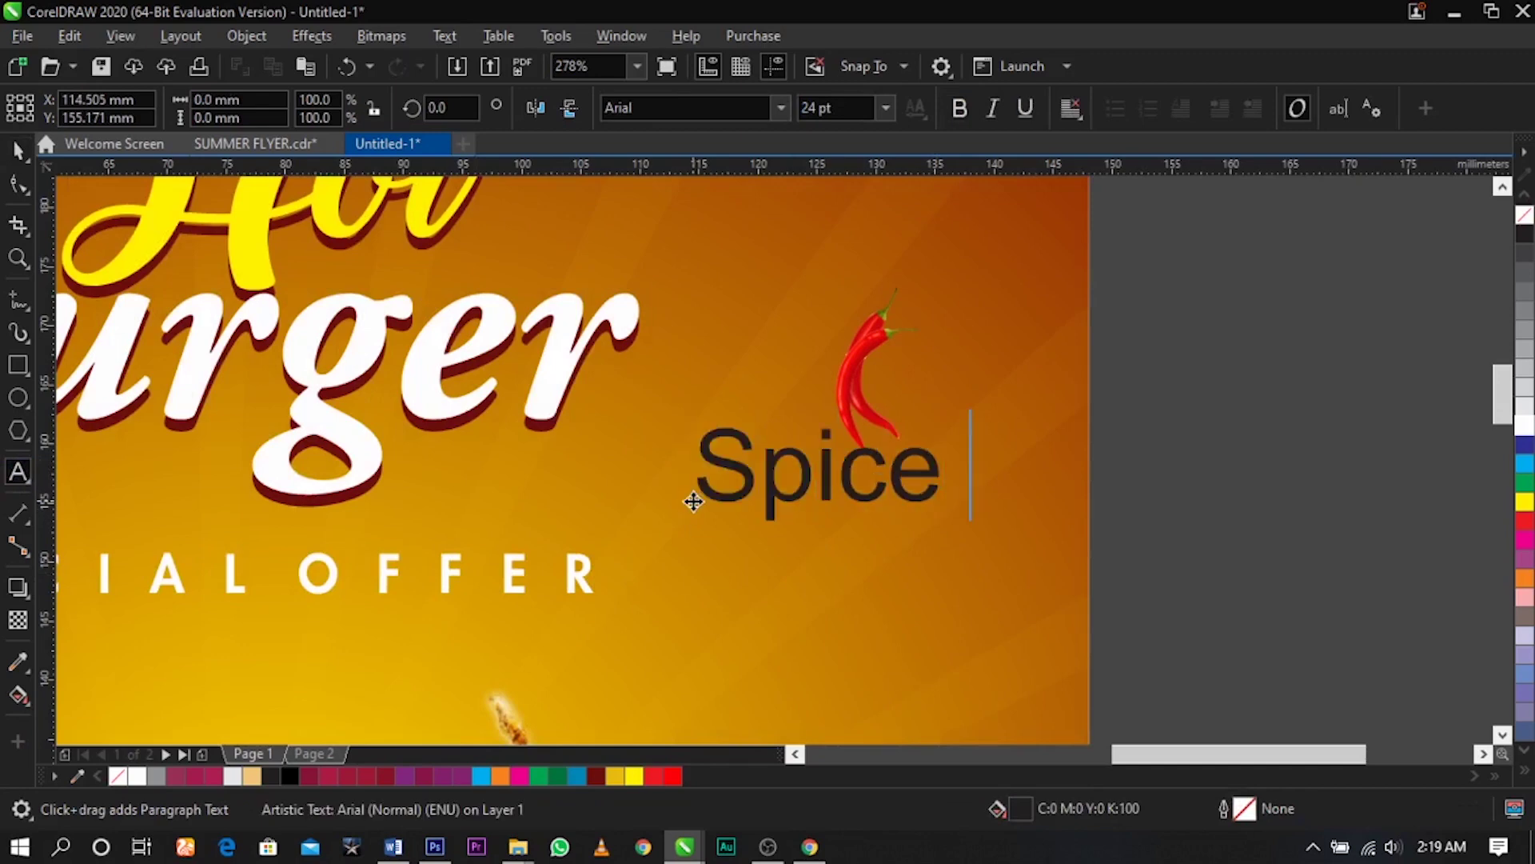
key("Return")
type("Av")
key("BackSpace")
type("vailable")
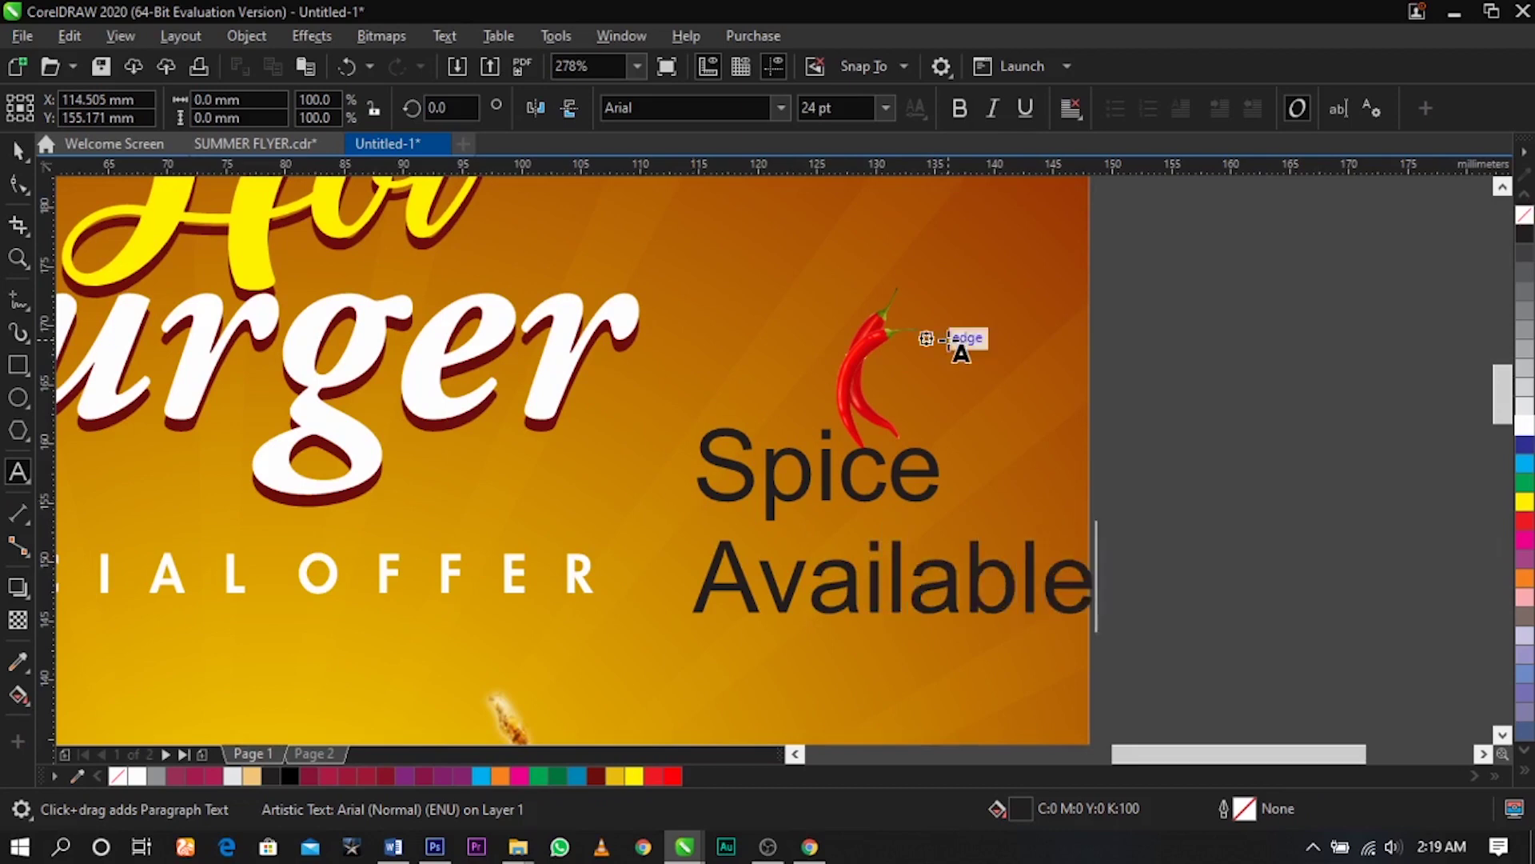
Centre-align the "Spice Available" text and change it to uppercase
key("ctrl+e")
key("ctrl+a")
key("shift+F3")
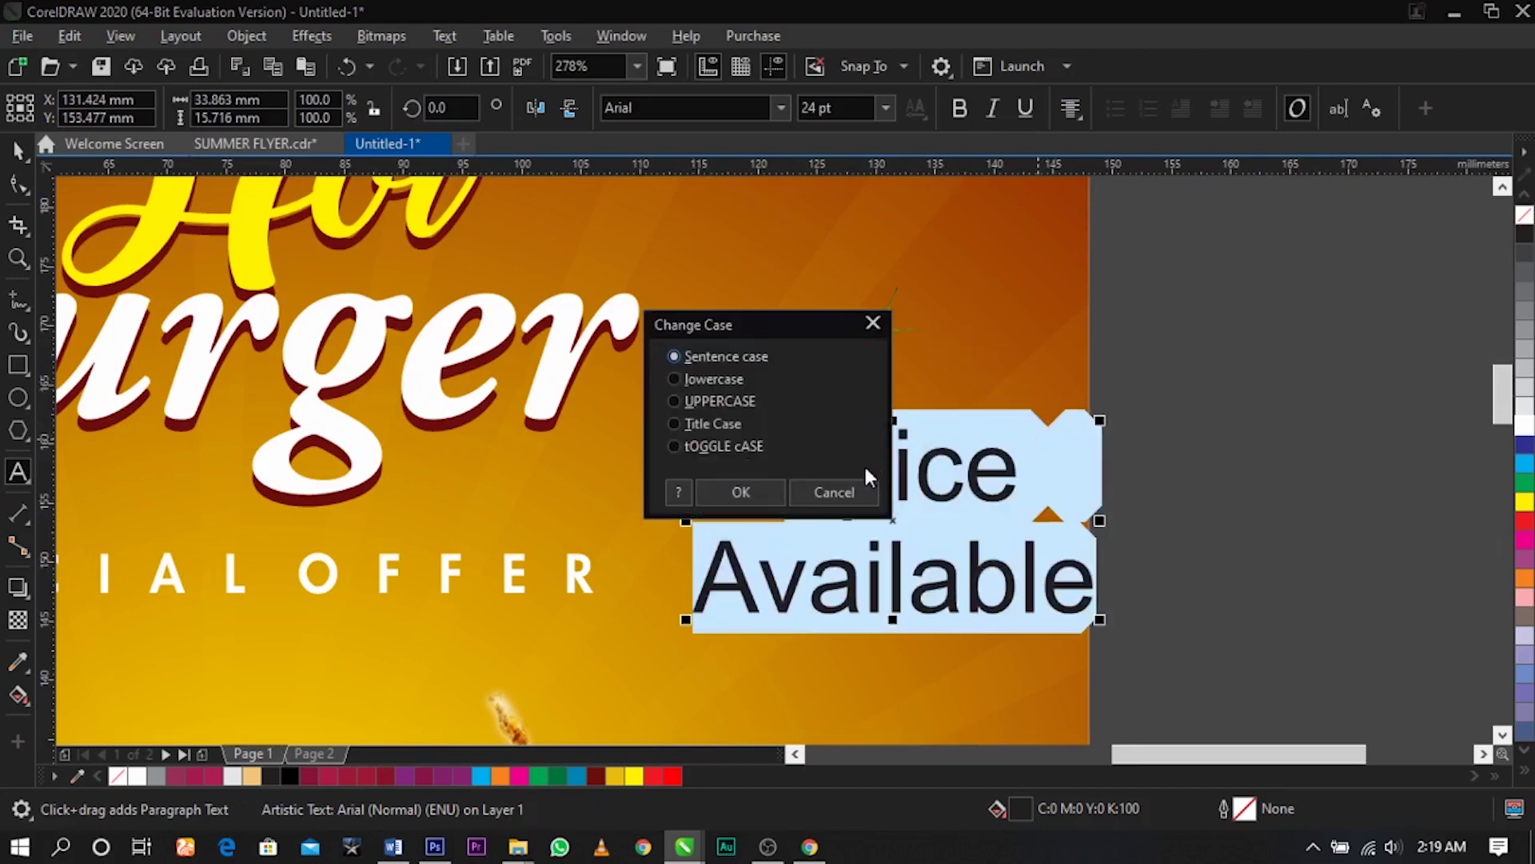
left_click(710, 400)
left_click(728, 486)
key("ctrl+space")
Fill "SPICE AVAILABLE" white, shrink it to about 7.6 pt, place it beside the chili peppers and make it bold
left_click(1525, 426)
left_click_drag(1158, 619, 977, 617)
left_click_drag(942, 541, 1003, 395)
left_click(959, 118)
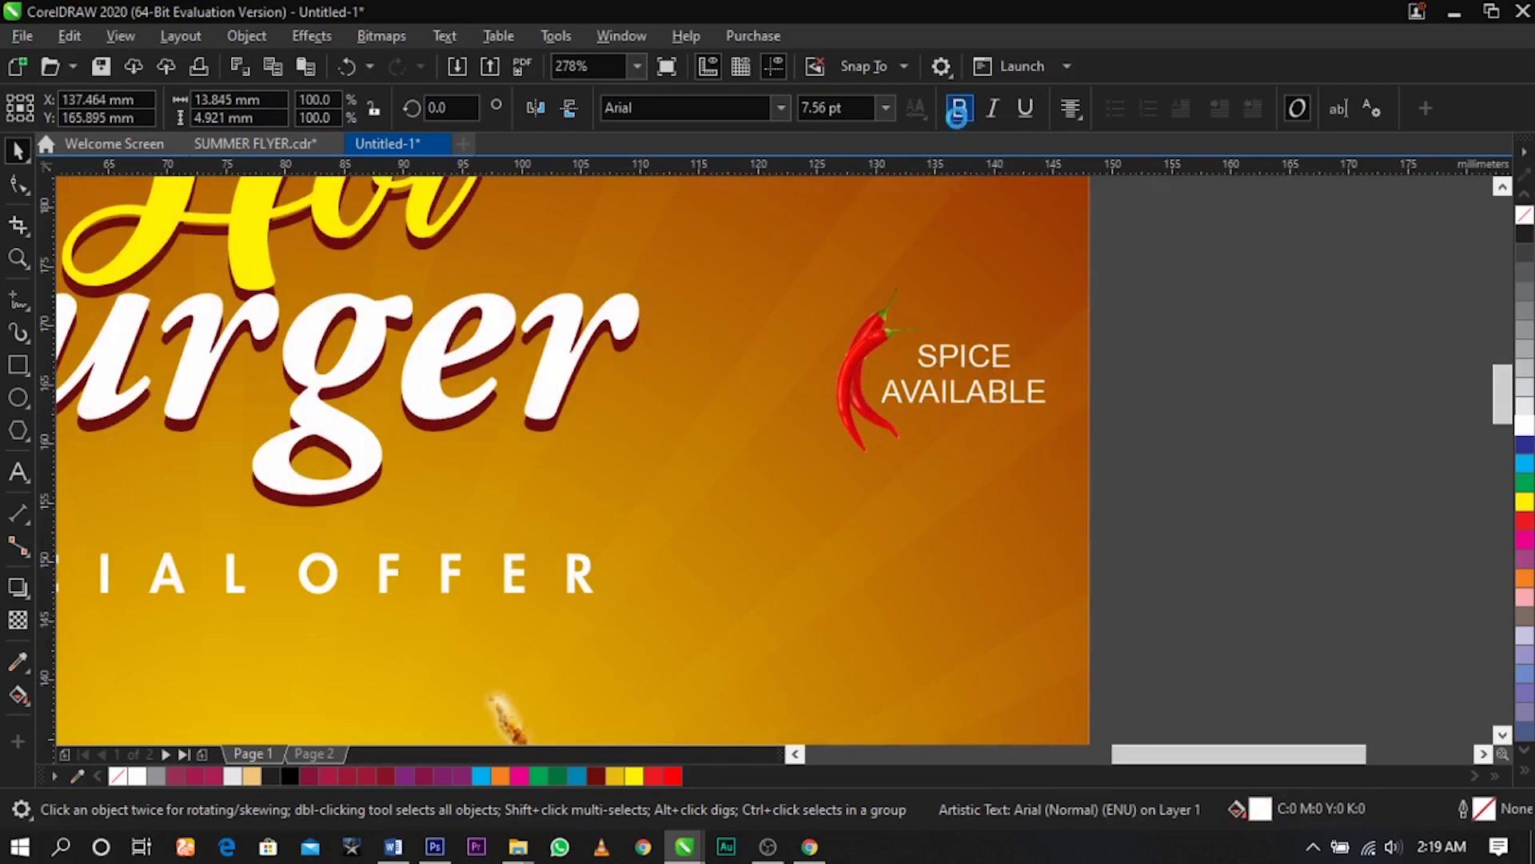
Shift the chili peppers and "SPICE AVAILABLE" together and scale them down slightly
left_click(884, 333, "shift")
left_click_drag(885, 333, 861, 335)
left_click_drag(1007, 469, 964, 435)
Preview the whole flyer full screen
left_click(1255, 440)
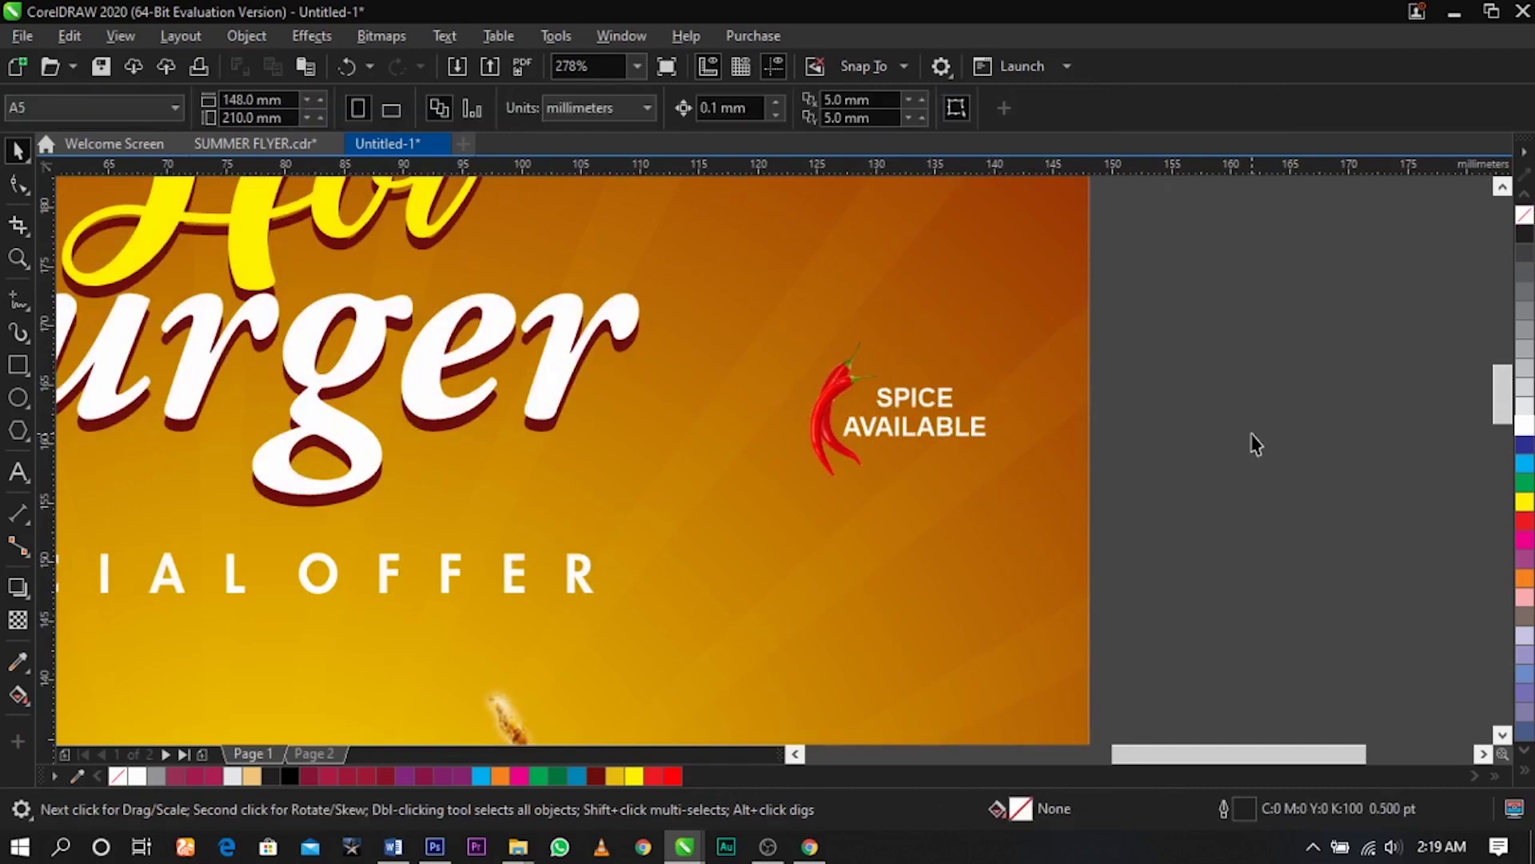
key("shift+F4")
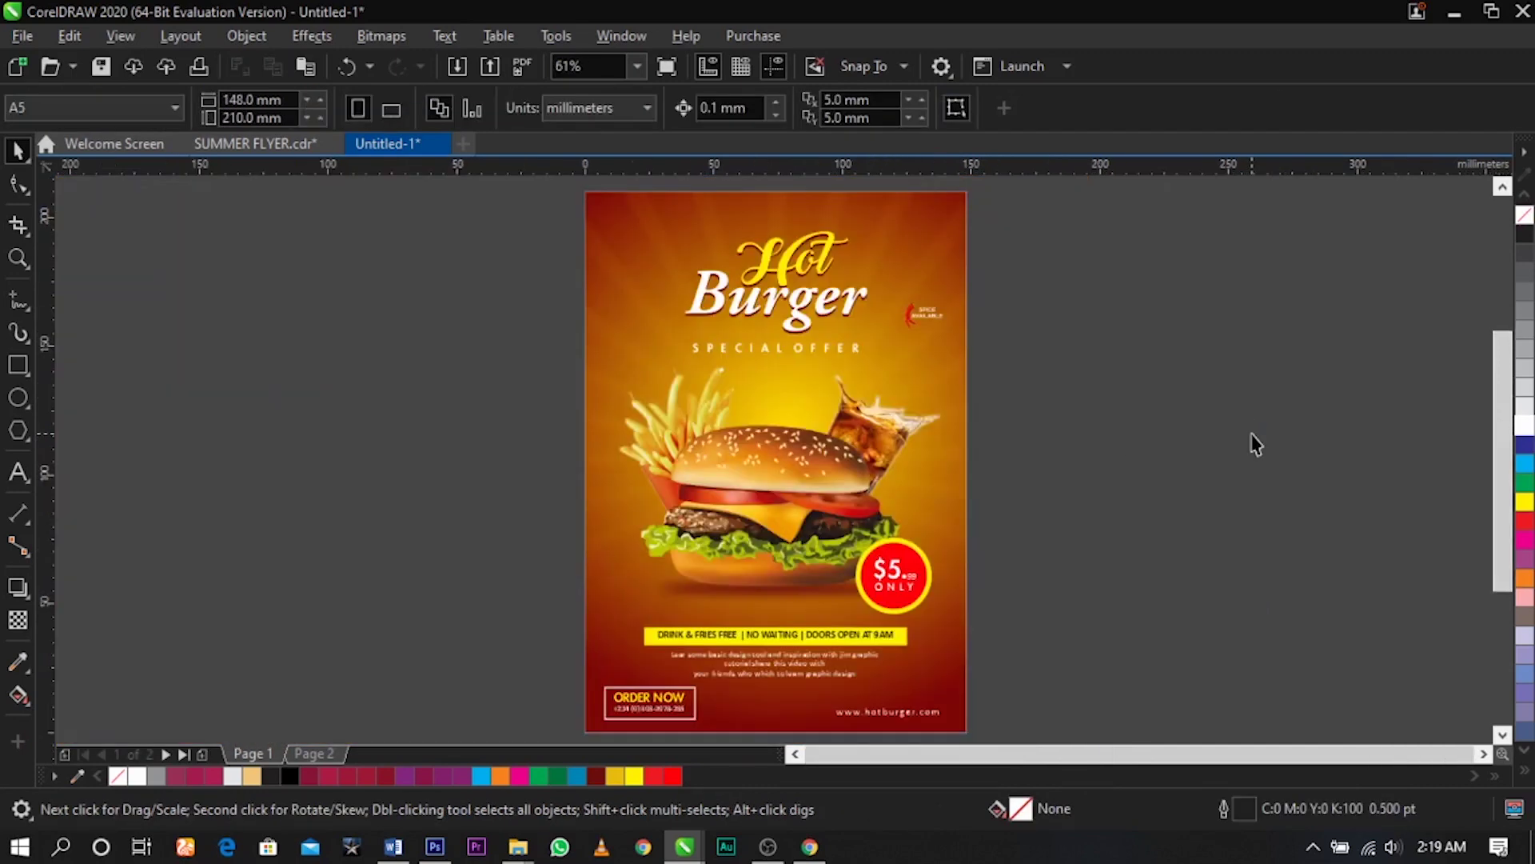
key("F9")
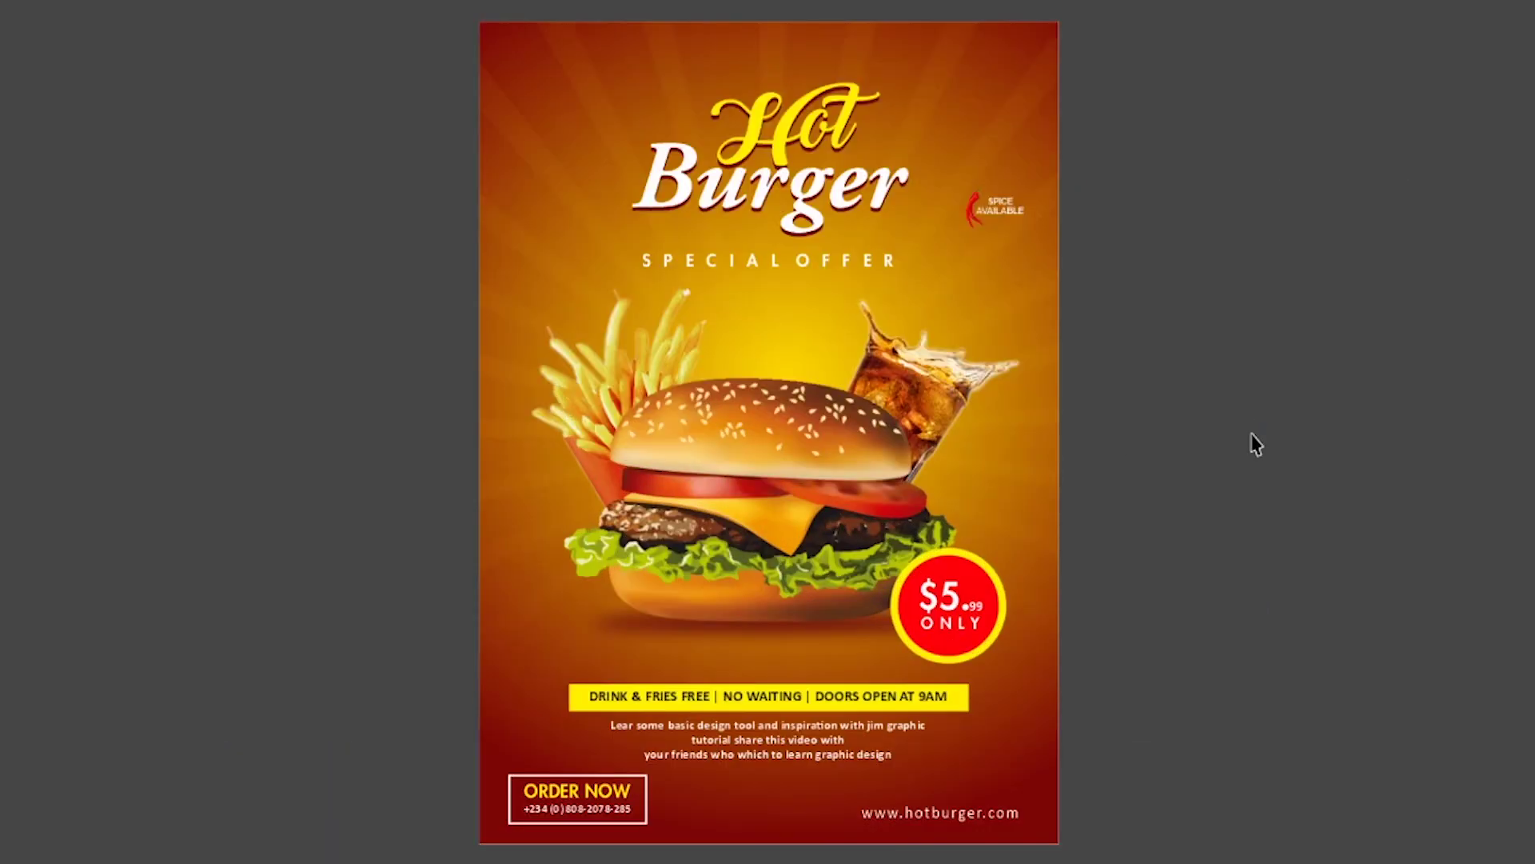